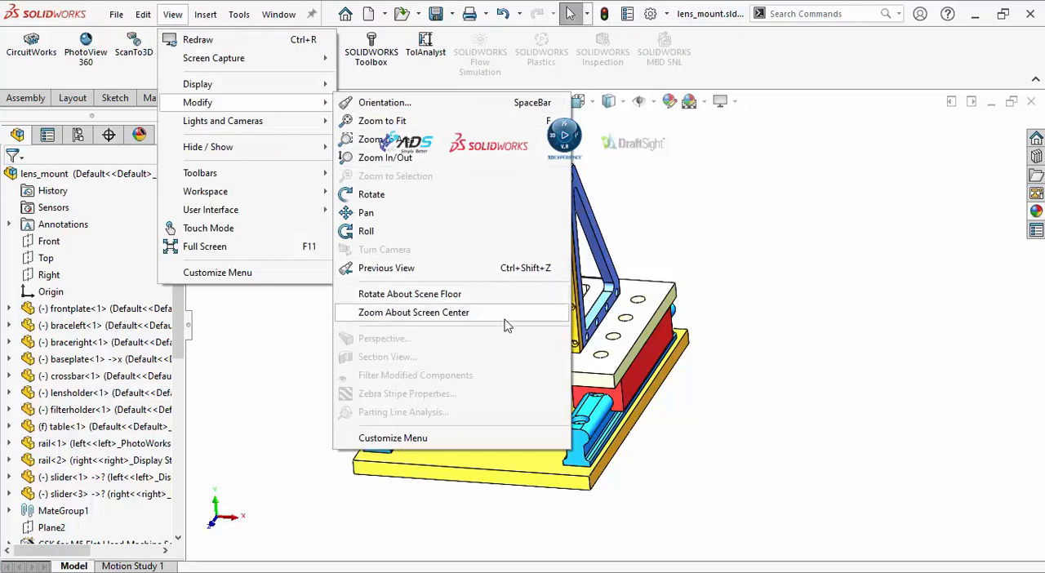
Examine the rail end and the filter holder hole by zooming in and out around different points of the lens mount assembly.
{"action": "left_click", "coordinate": [772, 354]}
{"action": "scroll", "coordinate": [694, 368], "scroll_direction": "down", "scroll_amount": 2}
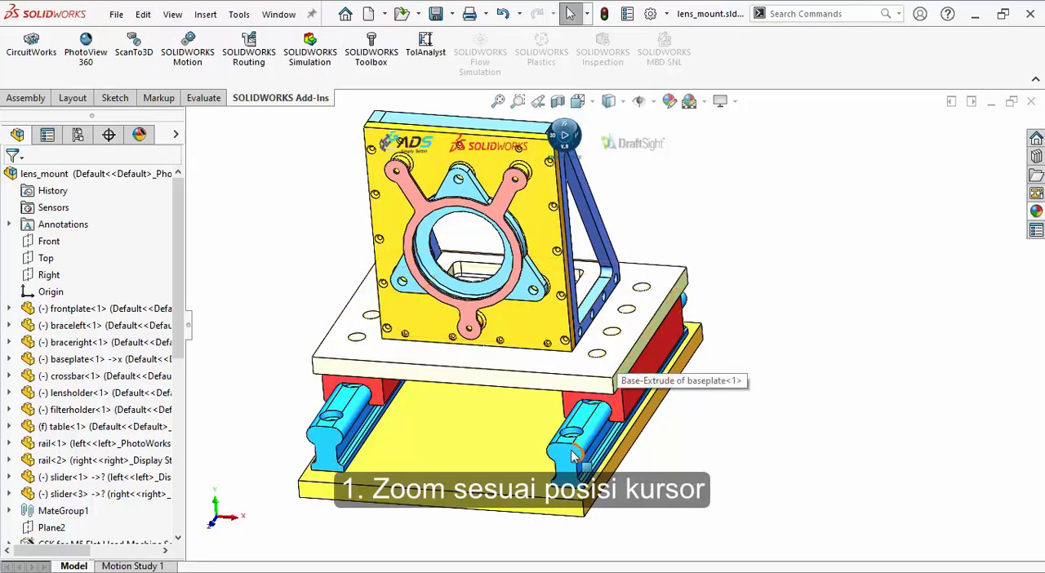
{"action": "scroll", "coordinate": [574, 448], "scroll_direction": "down", "scroll_amount": 2}
{"action": "scroll", "coordinate": [576, 445], "scroll_direction": "down", "scroll_amount": 2}
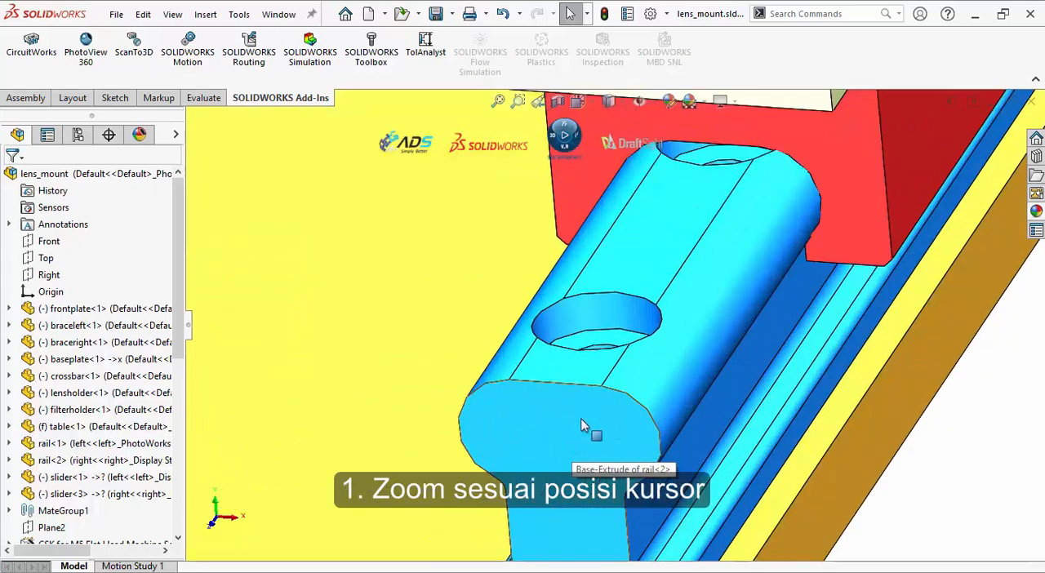
{"action": "scroll", "coordinate": [590, 445], "scroll_direction": "up", "scroll_amount": 4}
{"action": "scroll", "coordinate": [926, 236], "scroll_direction": "down", "scroll_amount": 4}
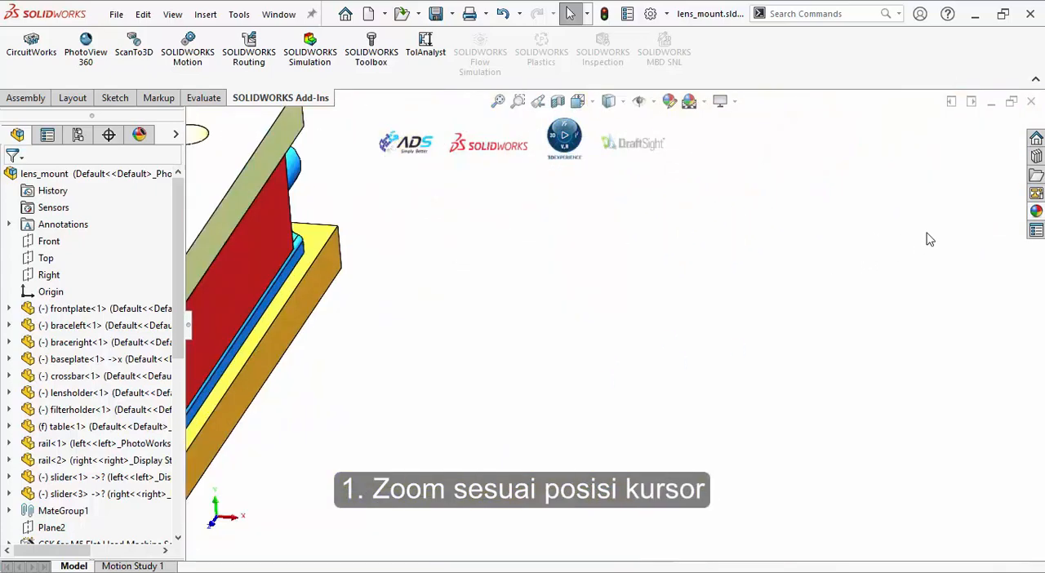
{"action": "scroll", "coordinate": [925, 237], "scroll_direction": "up", "scroll_amount": 5}
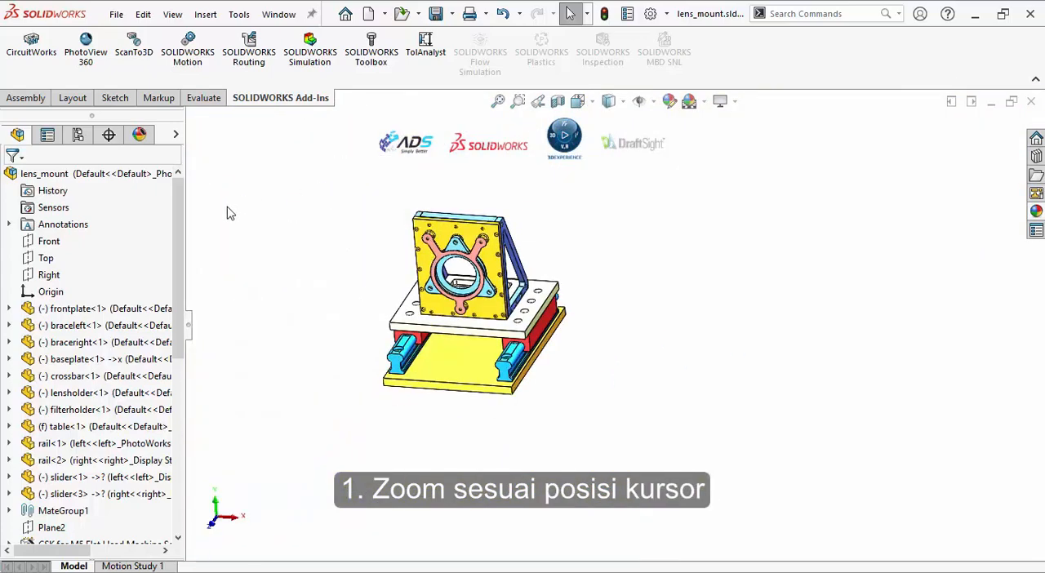
{"action": "scroll", "coordinate": [480, 255], "scroll_direction": "down", "scroll_amount": 4}
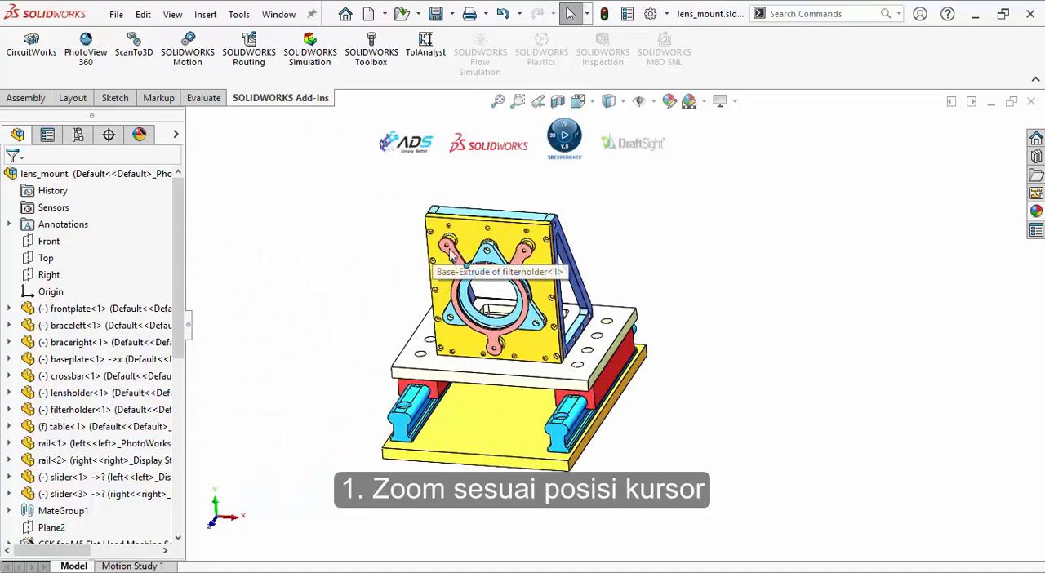
{"action": "scroll", "coordinate": [480, 255], "scroll_direction": "down", "scroll_amount": 5}
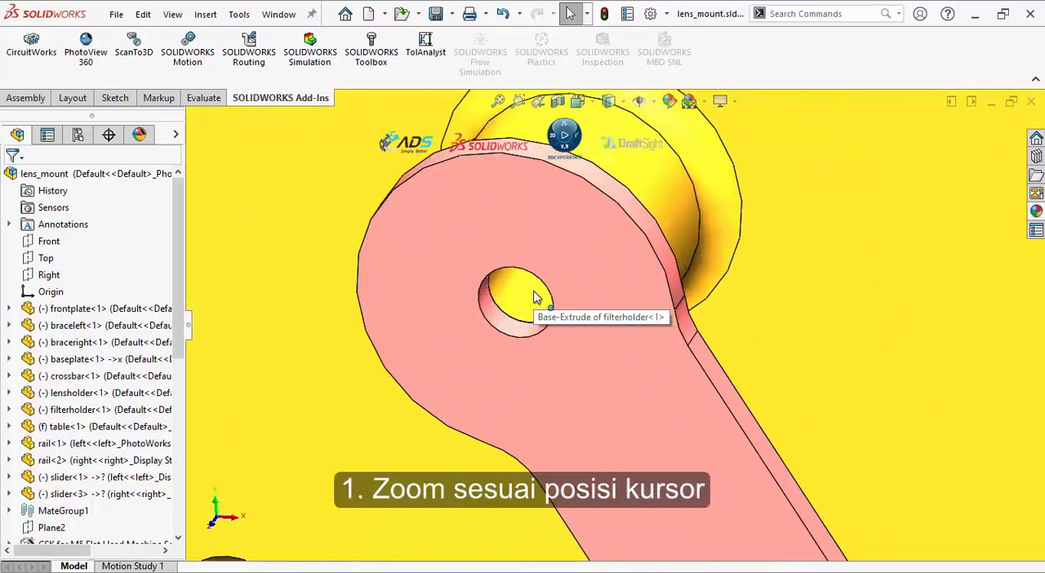
{"action": "scroll", "coordinate": [535, 298], "scroll_direction": "up", "scroll_amount": 6}
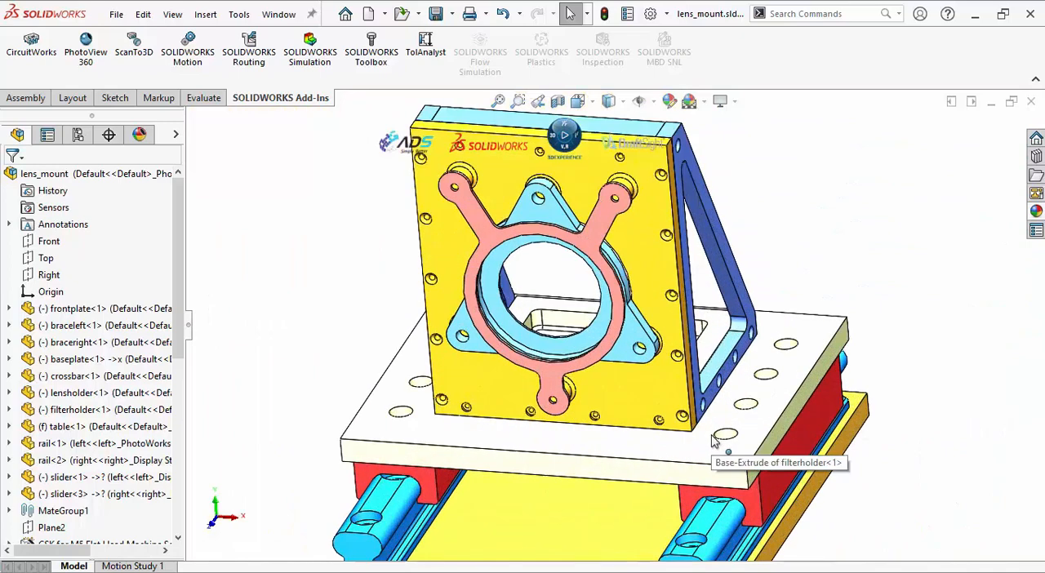
Turn on Zoom About Screen Center for the lens mount assembly view.
{"action": "left_click", "coordinate": [174, 15]}
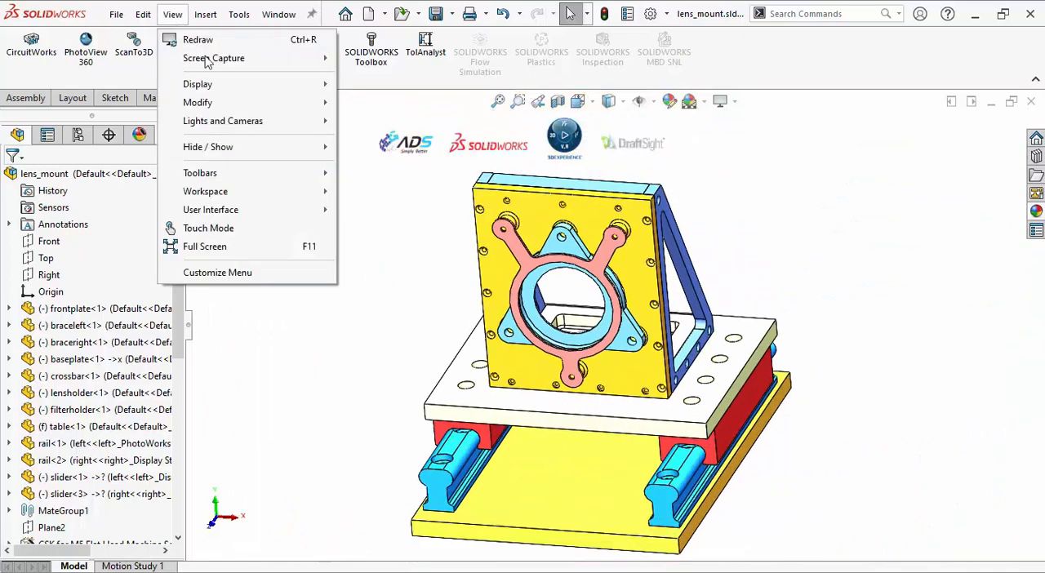
{"action": "mouse_move", "coordinate": [292, 105]}
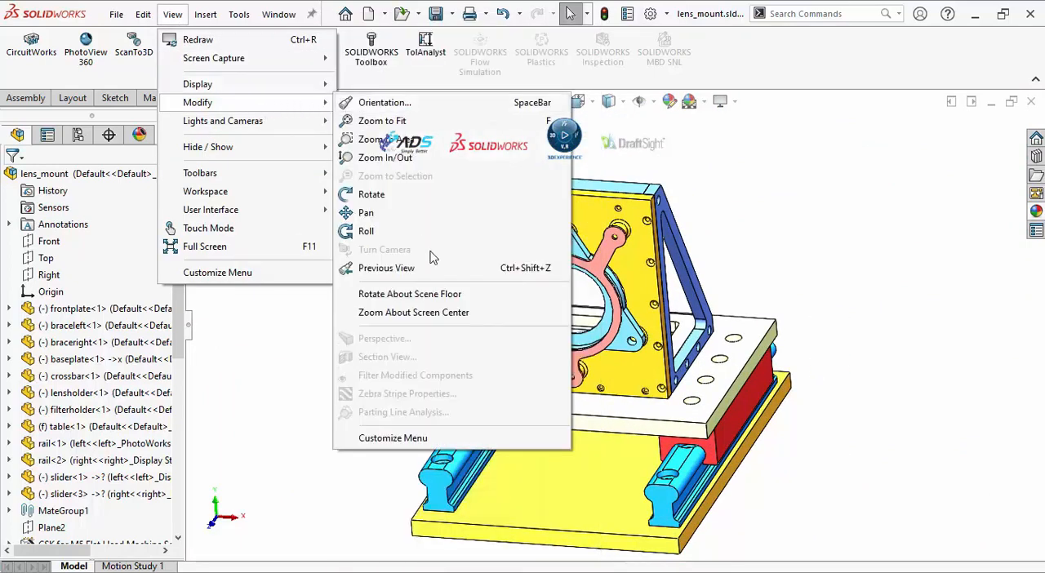
{"action": "left_click", "coordinate": [490, 312]}
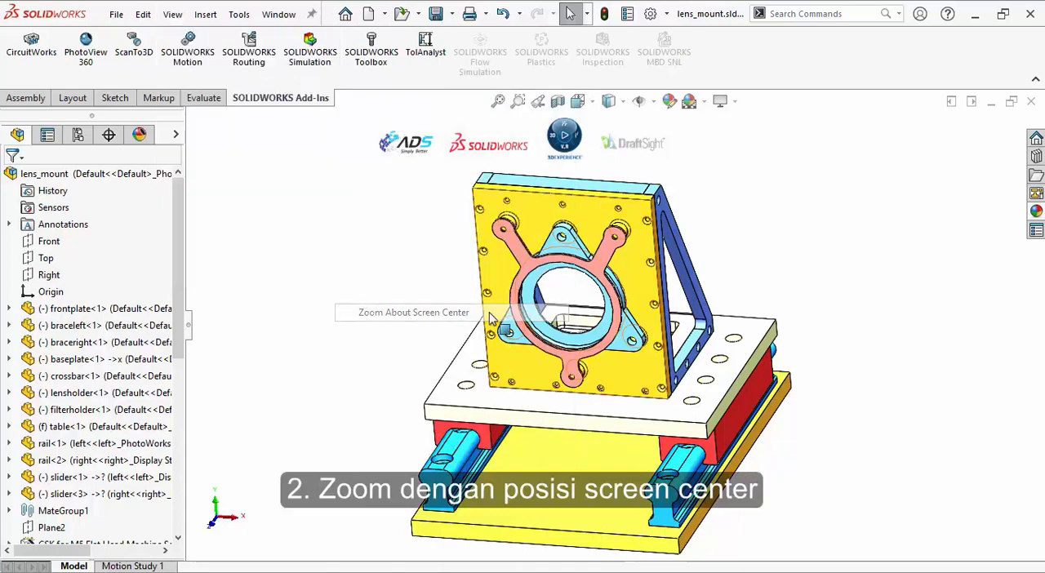
Examine how zooming about the screen centre behaves on the lens mount assembly from the front and from the back.
{"action": "scroll", "coordinate": [915, 371], "scroll_direction": "up", "scroll_amount": 3}
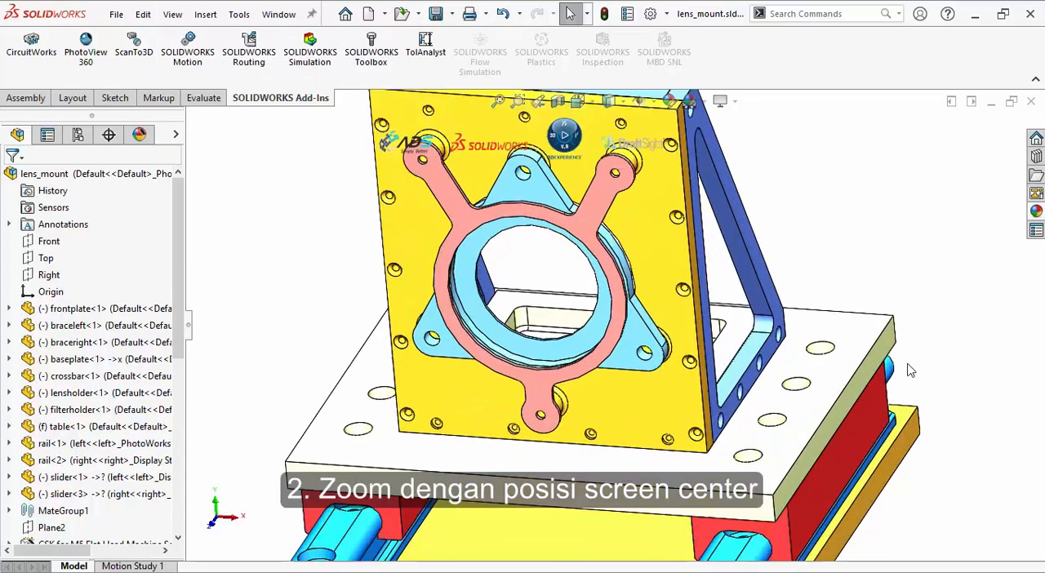
{"action": "scroll", "coordinate": [906, 367], "scroll_direction": "down", "scroll_amount": 5}
{"action": "scroll", "coordinate": [315, 237], "scroll_direction": "up", "scroll_amount": 3}
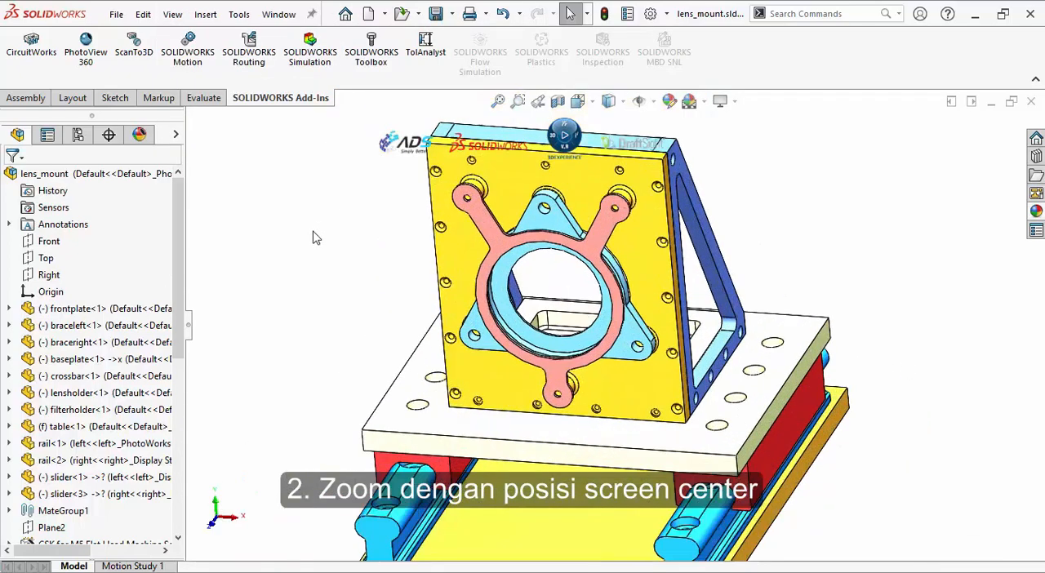
{"action": "scroll", "coordinate": [315, 237], "scroll_direction": "down", "scroll_amount": 3}
{"action": "middle_click_drag", "start_coordinate": [650, 291], "coordinate": [462, 313]}
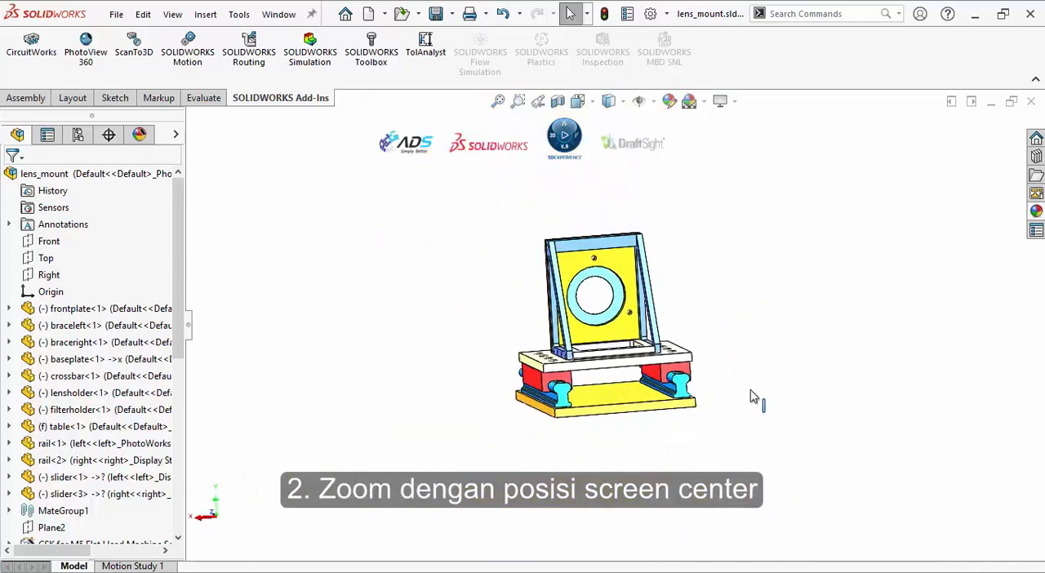
{"action": "scroll", "coordinate": [845, 338], "scroll_direction": "up", "scroll_amount": 5}
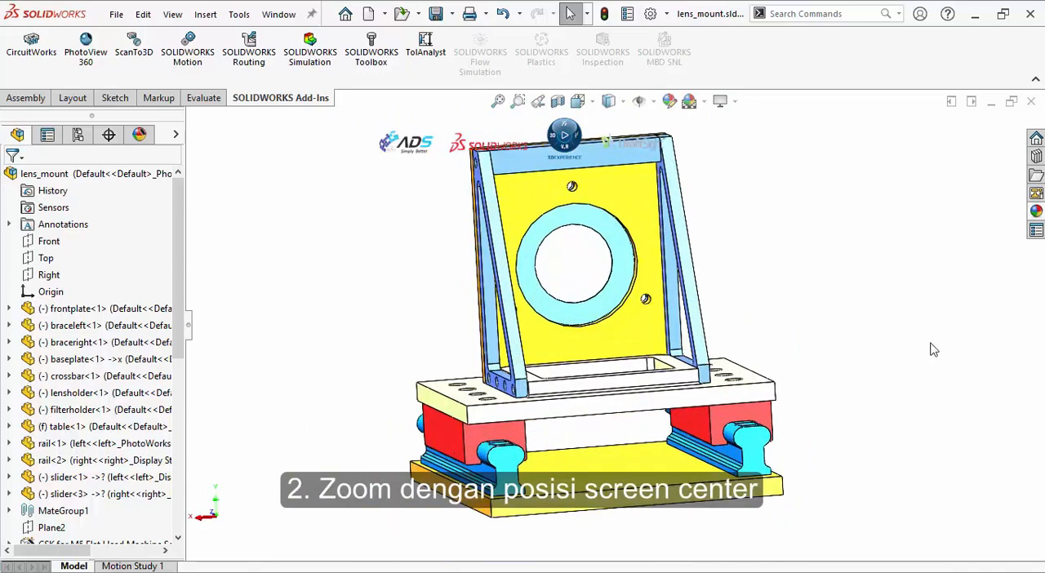
{"action": "scroll", "coordinate": [935, 349], "scroll_direction": "up", "scroll_amount": 3}
{"action": "scroll", "coordinate": [935, 350], "scroll_direction": "down", "scroll_amount": 5}
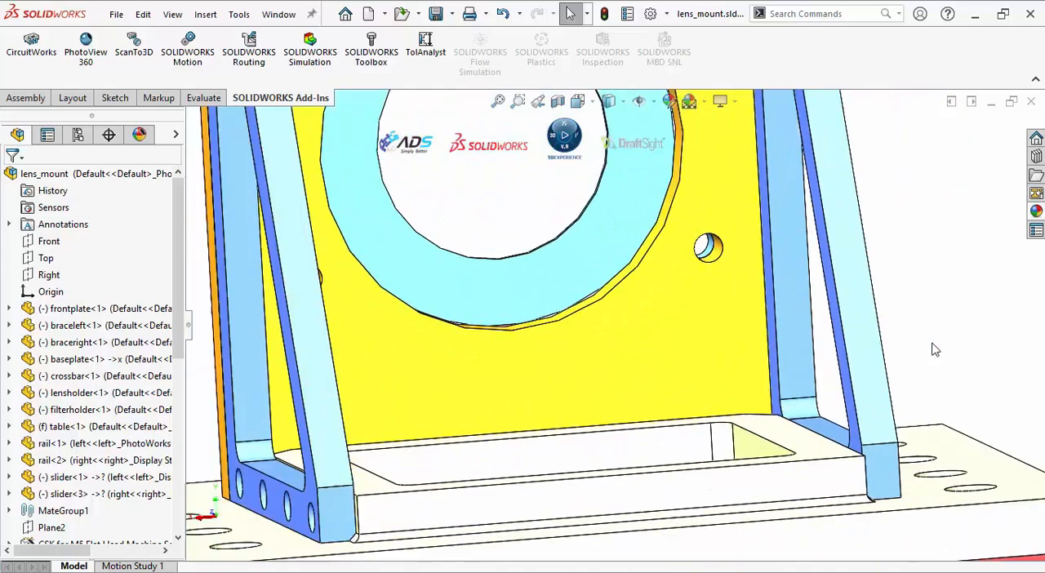
{"action": "scroll", "coordinate": [935, 350], "scroll_direction": "down", "scroll_amount": 2}
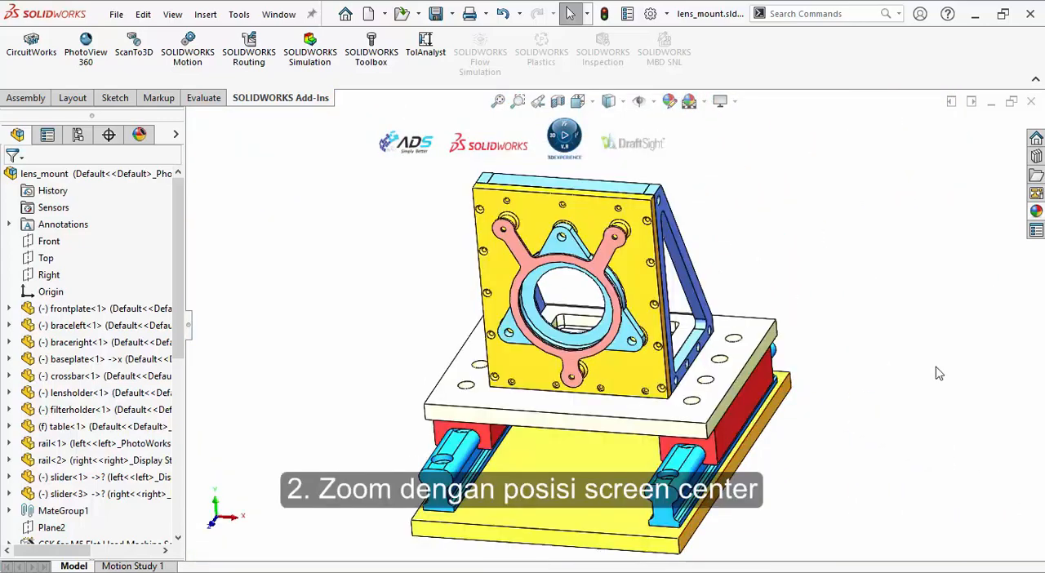
{"action": "scroll", "coordinate": [935, 367], "scroll_direction": "up", "scroll_amount": 4}
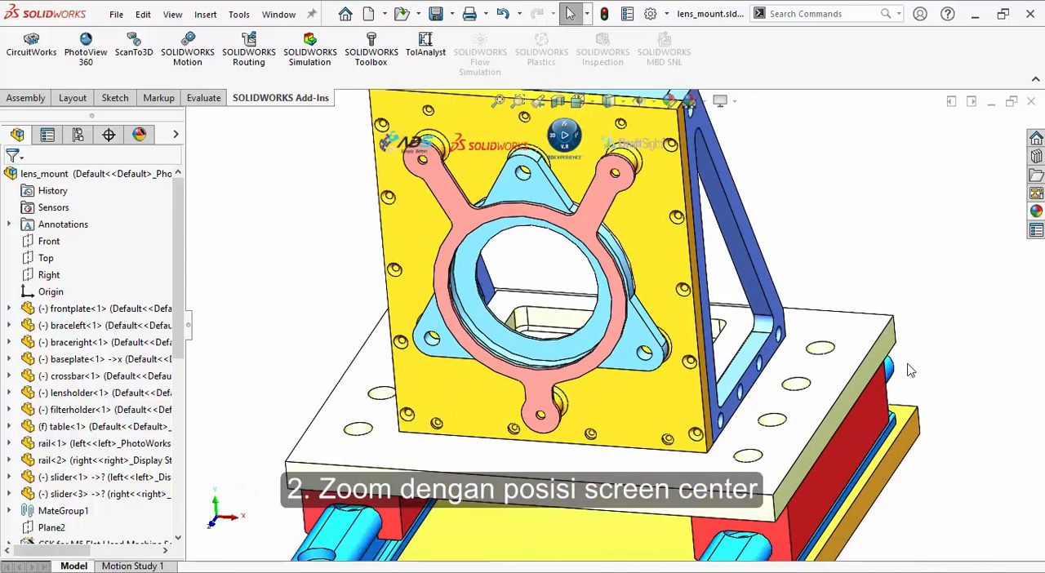
{"action": "scroll", "coordinate": [908, 369], "scroll_direction": "down", "scroll_amount": 5}
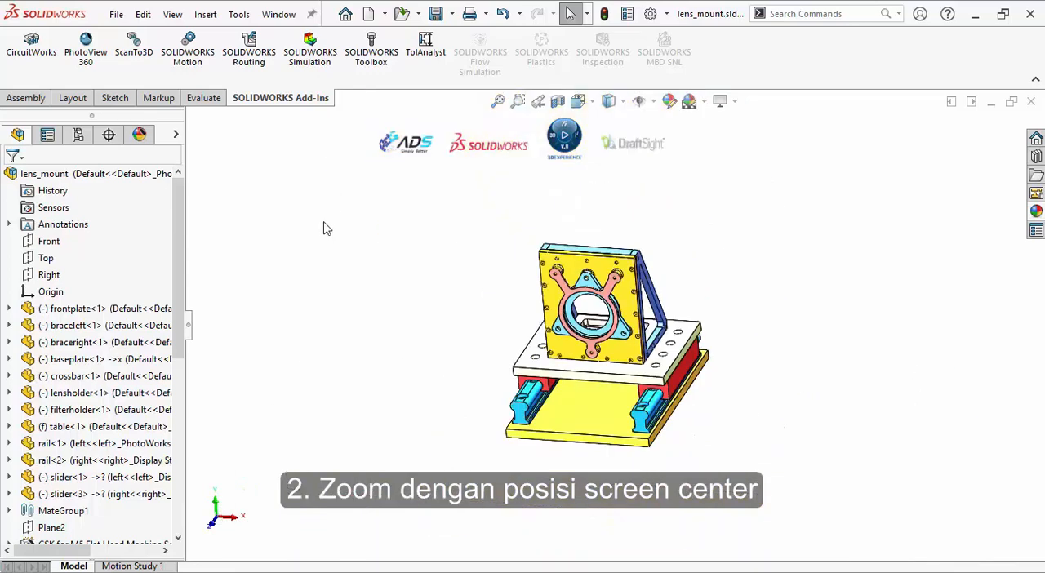
{"action": "scroll", "coordinate": [317, 233], "scroll_direction": "up", "scroll_amount": 3}
{"action": "scroll", "coordinate": [317, 238], "scroll_direction": "down", "scroll_amount": 1}
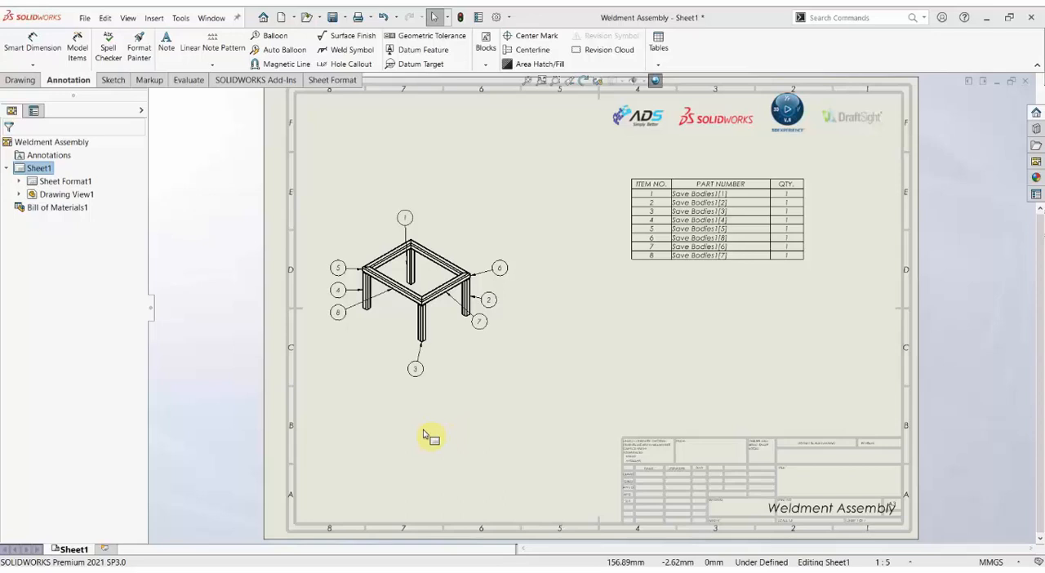
Compare the weldment drawing's bill of materials with the Save Bodies1[1] and Save Bodies1[2] components in the assembly.
{"action": "left_click", "coordinate": [740, 179]}
{"action": "left_click", "coordinate": [602, 355]}
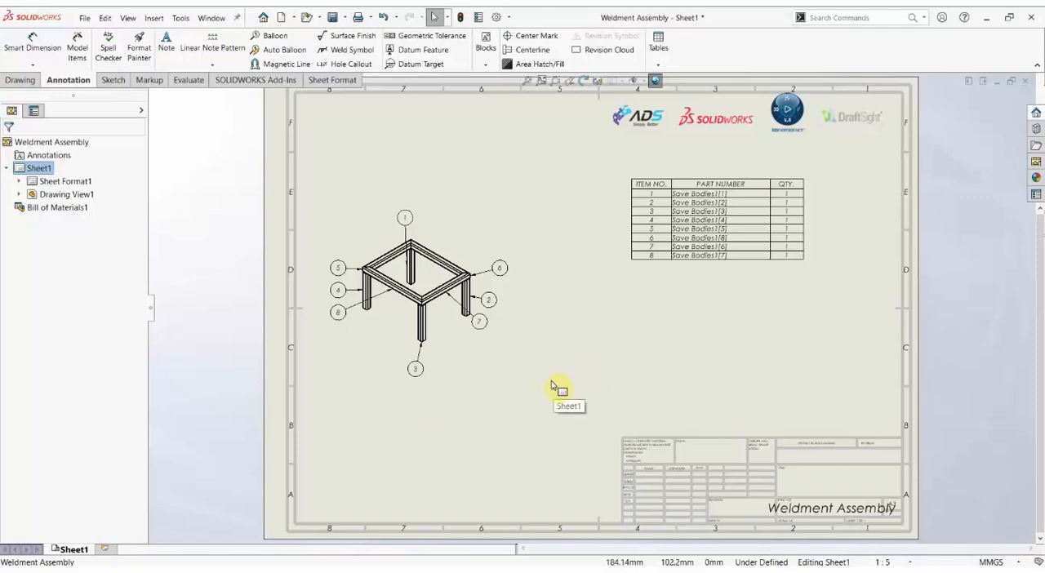
{"action": "key", "text": "ctrl+Tab"}
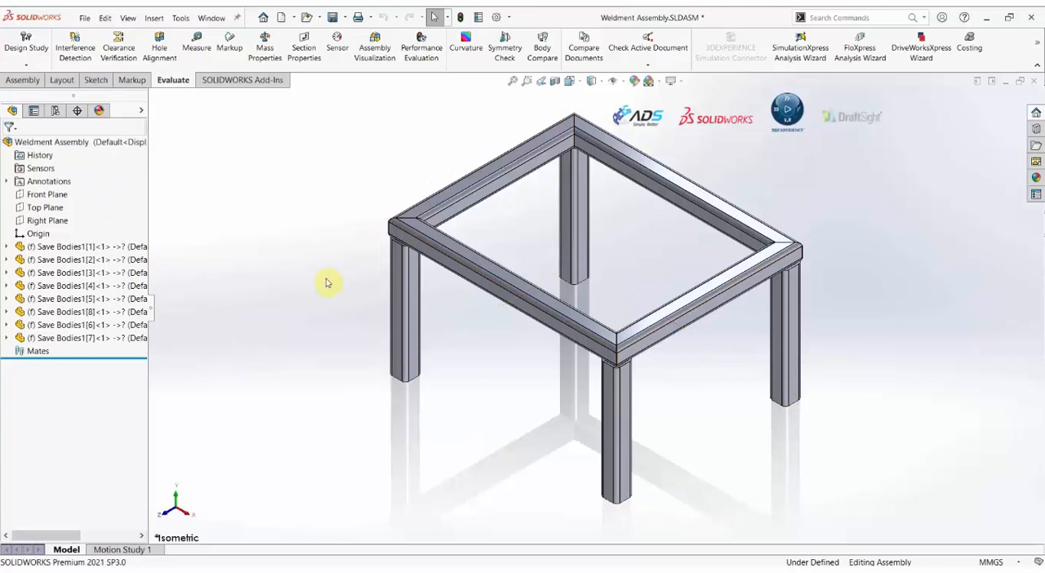
{"action": "left_click", "coordinate": [66, 140]}
{"action": "left_click", "coordinate": [330, 243]}
{"action": "left_click", "coordinate": [57, 247]}
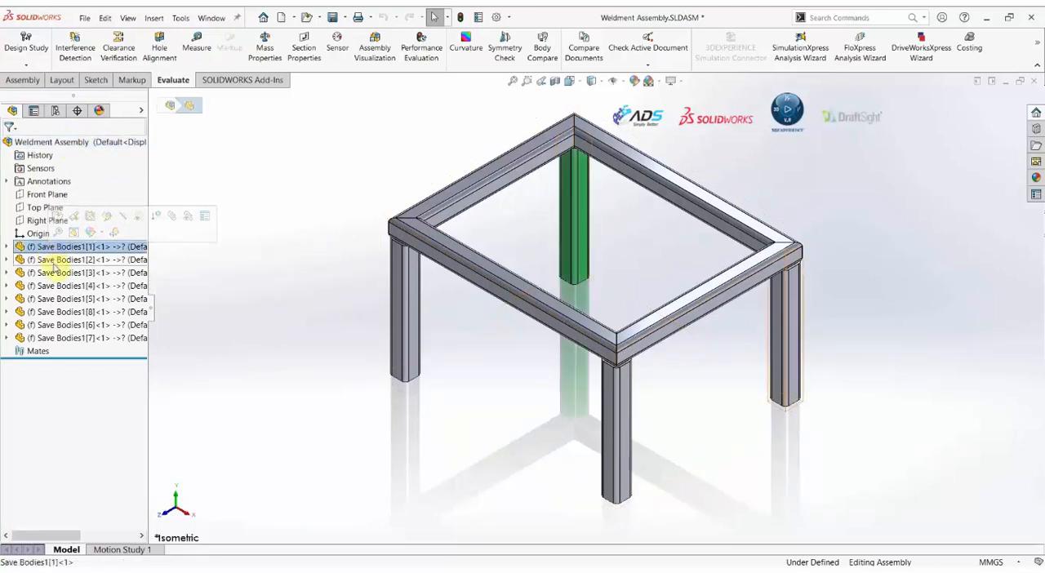
{"action": "left_click", "coordinate": [53, 260]}
{"action": "left_click", "coordinate": [249, 307]}
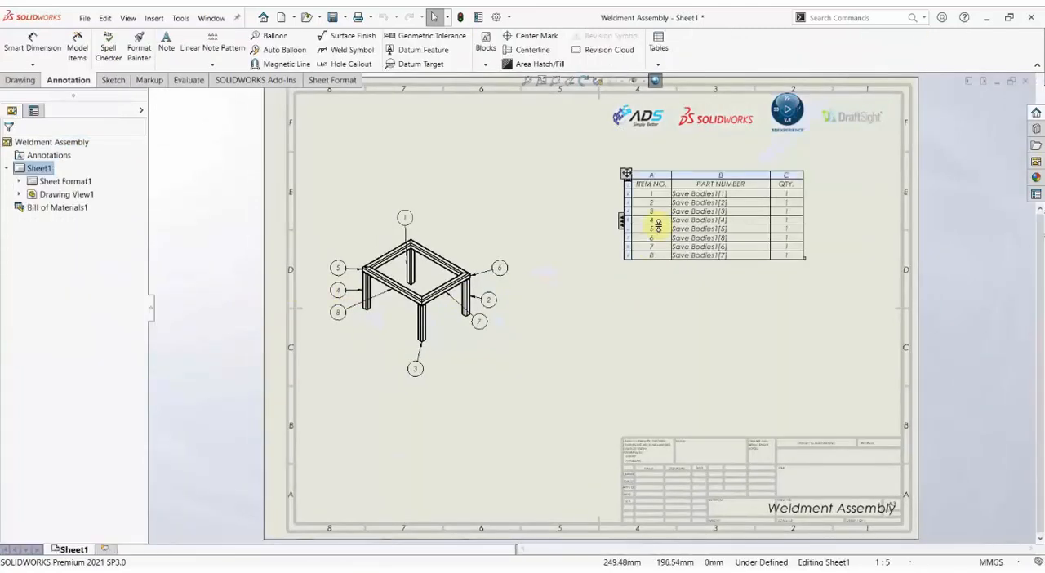
{"action": "right_click", "coordinate": [741, 175]}
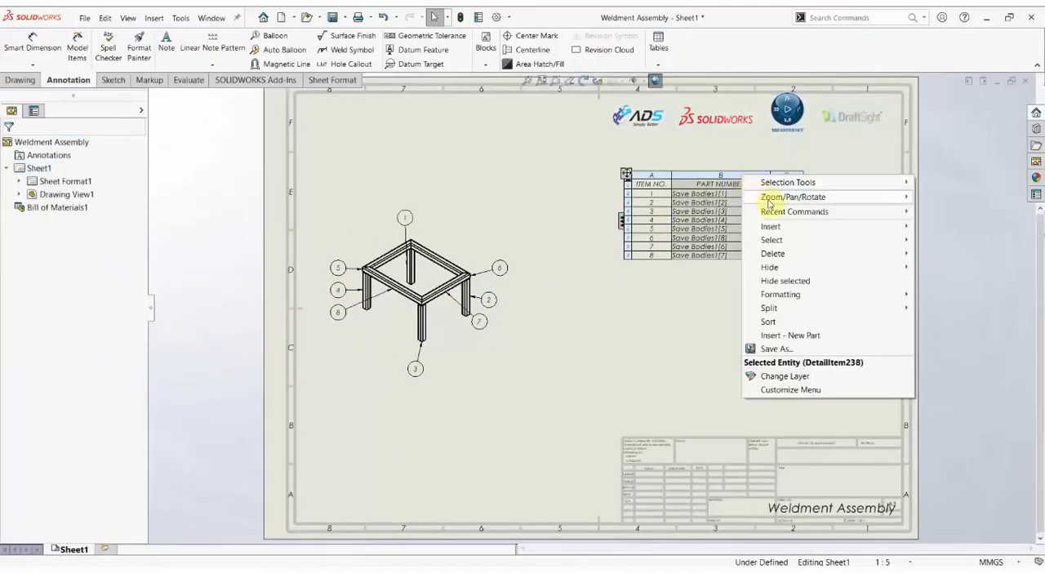
{"action": "mouse_move", "coordinate": [775, 226]}
{"action": "left_click", "coordinate": [588, 329]}
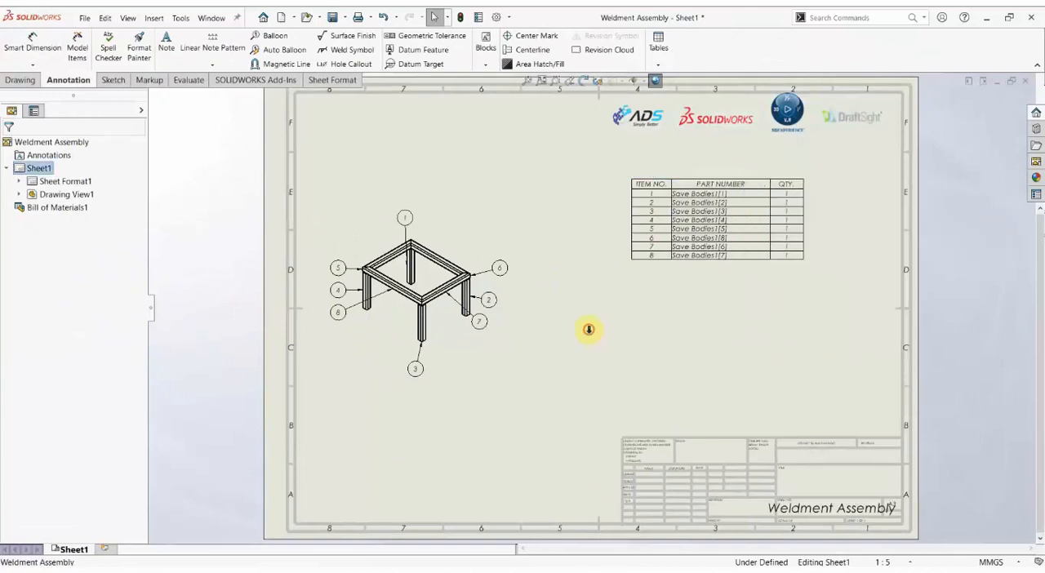
Return to the weldment assembly and open the Save Bodies1[1] component as its own part.
{"action": "key", "text": "ctrl+Tab"}
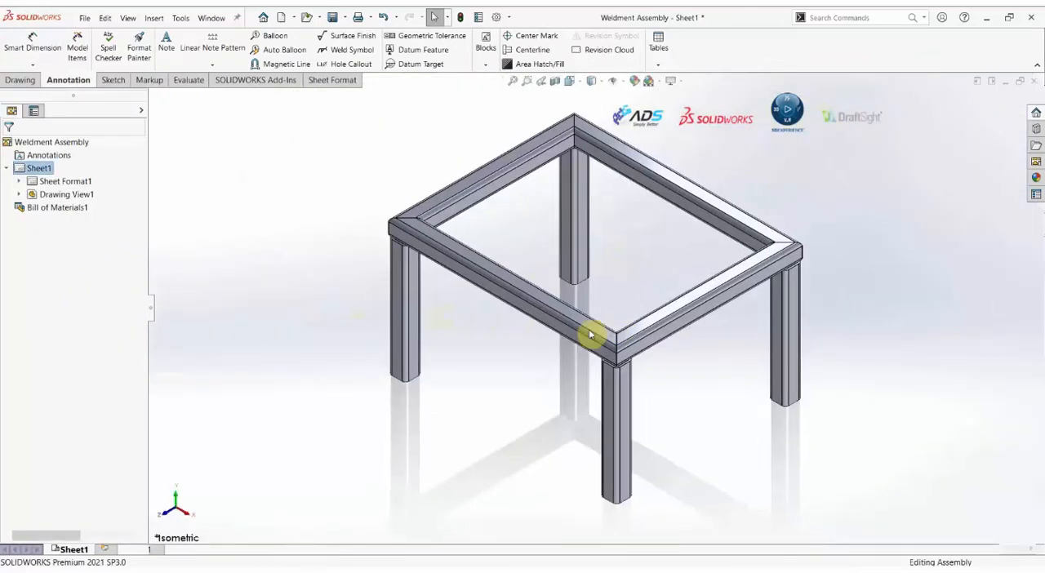
{"action": "left_click", "coordinate": [487, 414]}
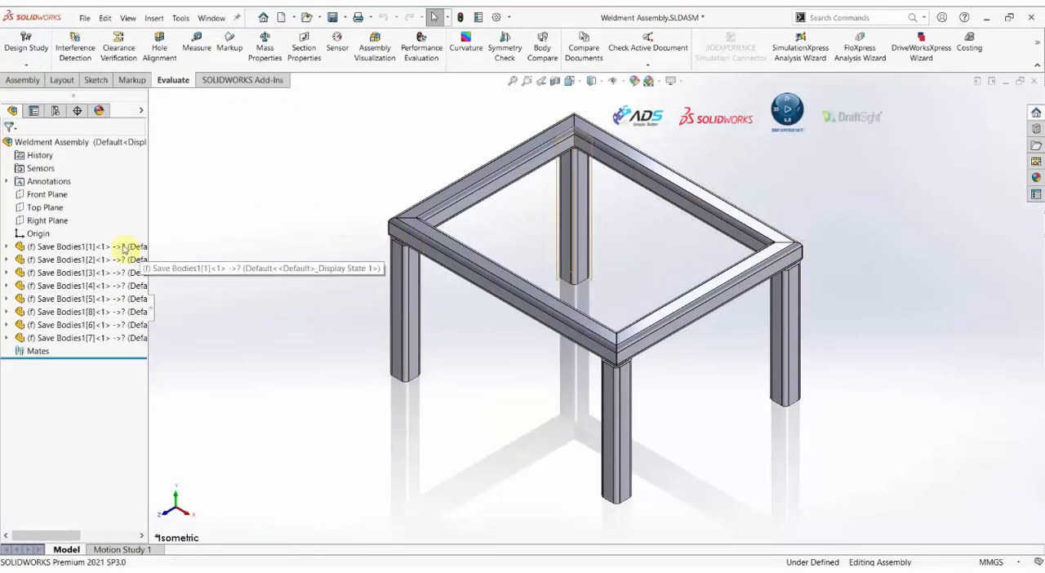
{"action": "right_click", "coordinate": [80, 248]}
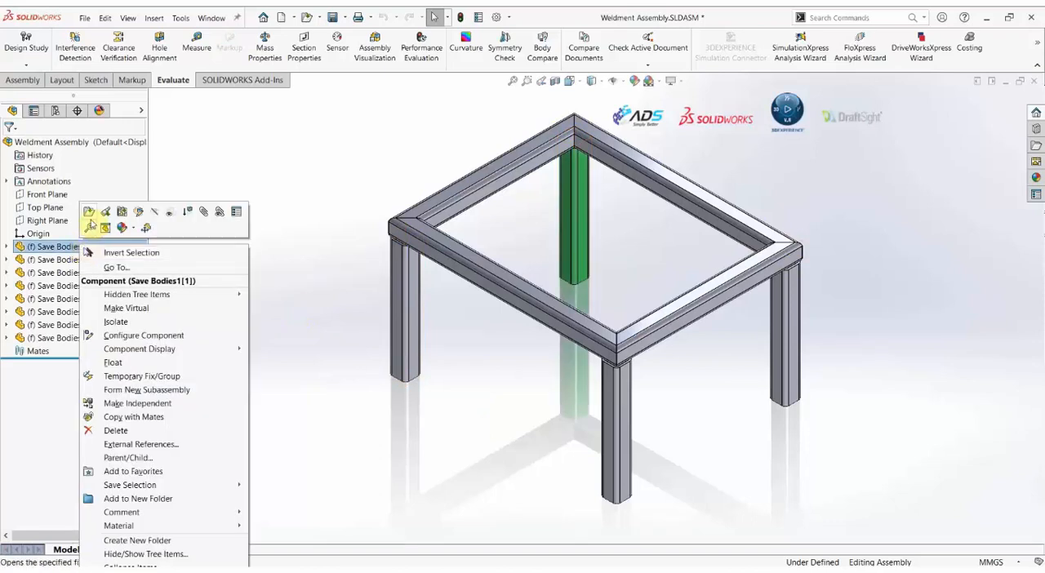
{"action": "left_click", "coordinate": [90, 218]}
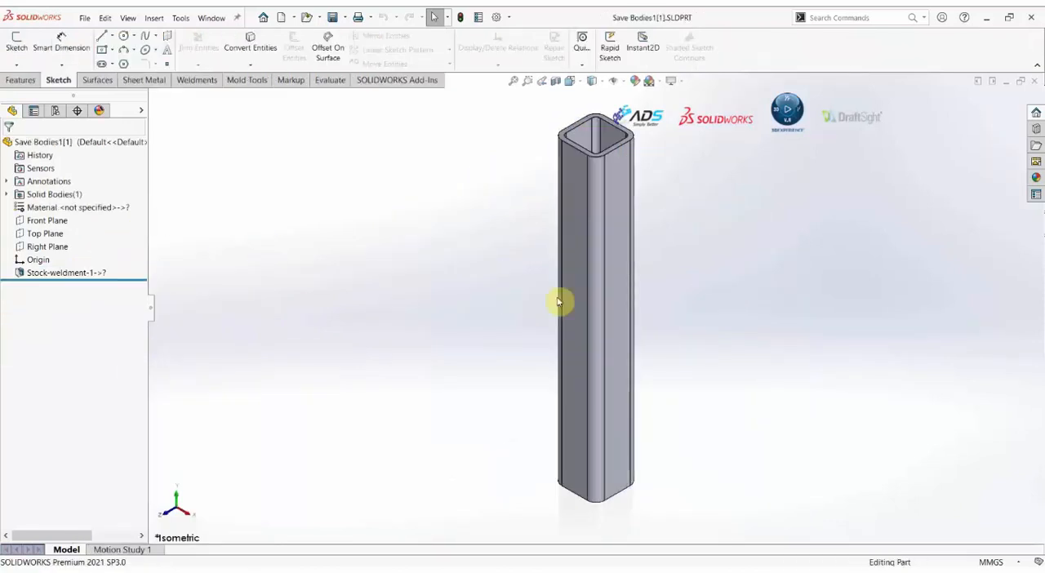
Check the custom file properties of the Save Bodies1[1] part and close them without changes.
{"action": "left_click", "coordinate": [458, 272]}
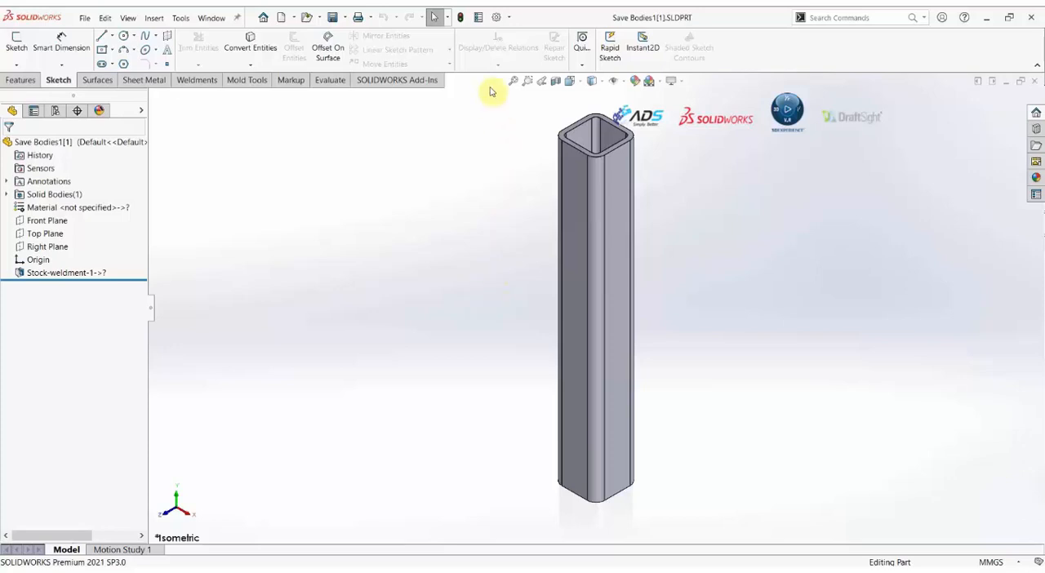
{"action": "left_click", "coordinate": [478, 17]}
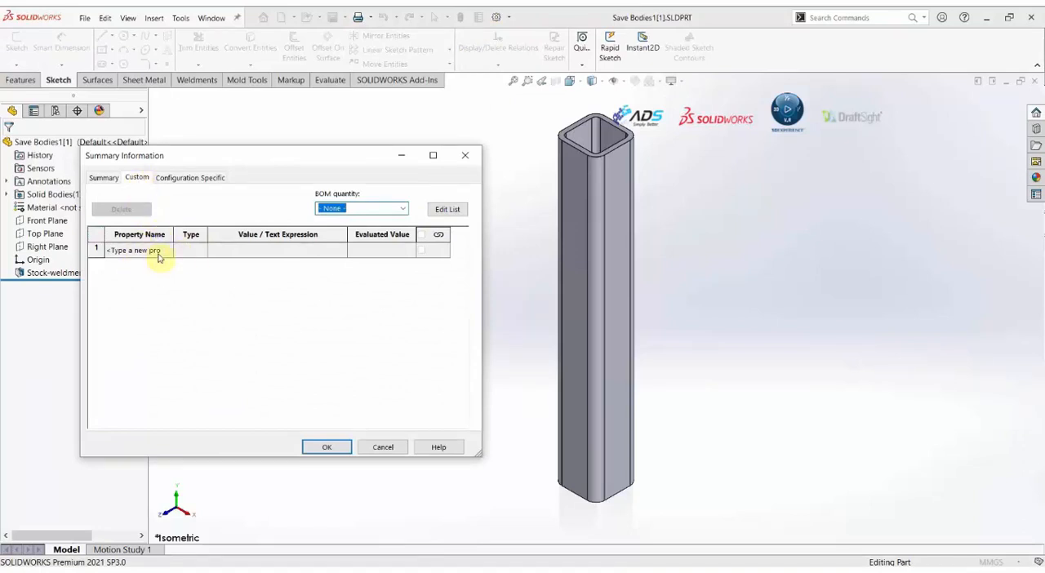
{"action": "left_click", "coordinate": [467, 156]}
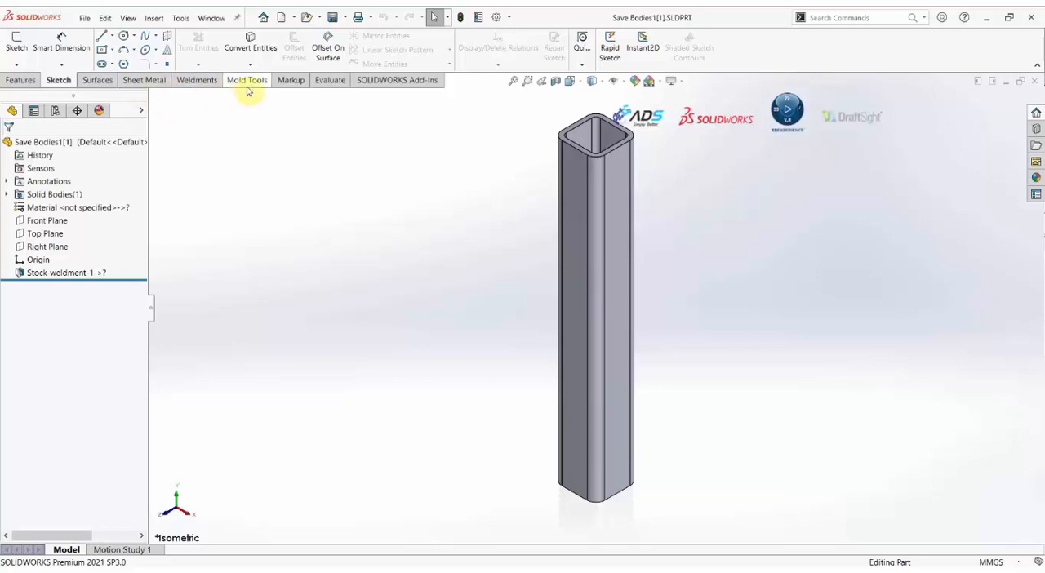
Measure the length of the square tube between its top and bottom end faces.
{"action": "left_click", "coordinate": [292, 82]}
{"action": "left_click", "coordinate": [331, 80]}
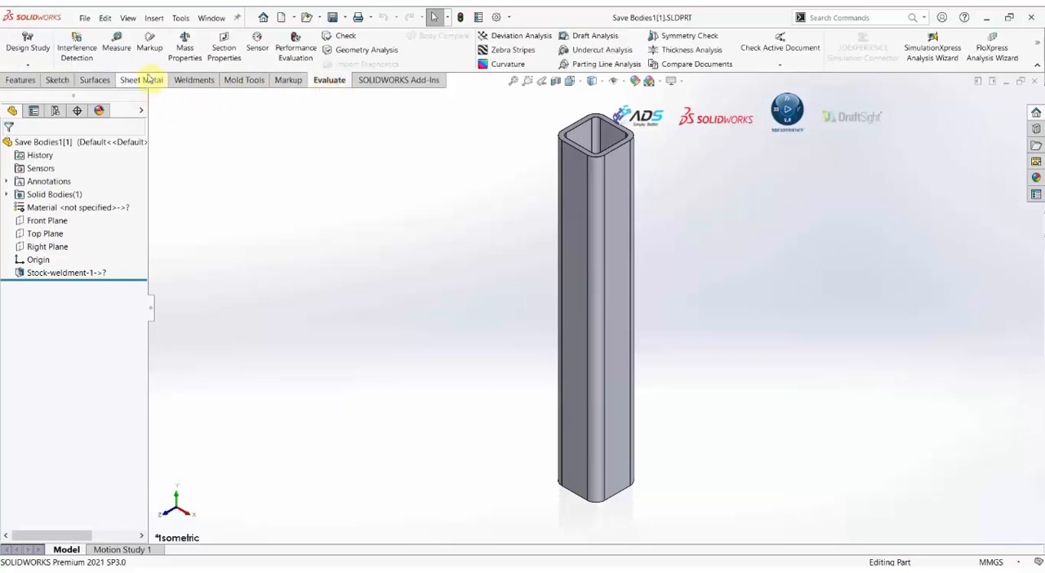
{"action": "left_click", "coordinate": [116, 45]}
{"action": "scroll", "coordinate": [600, 167], "scroll_direction": "down", "scroll_amount": 2}
{"action": "left_click", "coordinate": [564, 164]}
{"action": "scroll", "coordinate": [630, 334], "scroll_direction": "up", "scroll_amount": 4}
{"action": "scroll", "coordinate": [597, 457], "scroll_direction": "down", "scroll_amount": 3}
{"action": "scroll", "coordinate": [598, 456], "scroll_direction": "down", "scroll_amount": 3}
{"action": "middle_click_drag", "start_coordinate": [596, 392], "coordinate": [603, 264]}
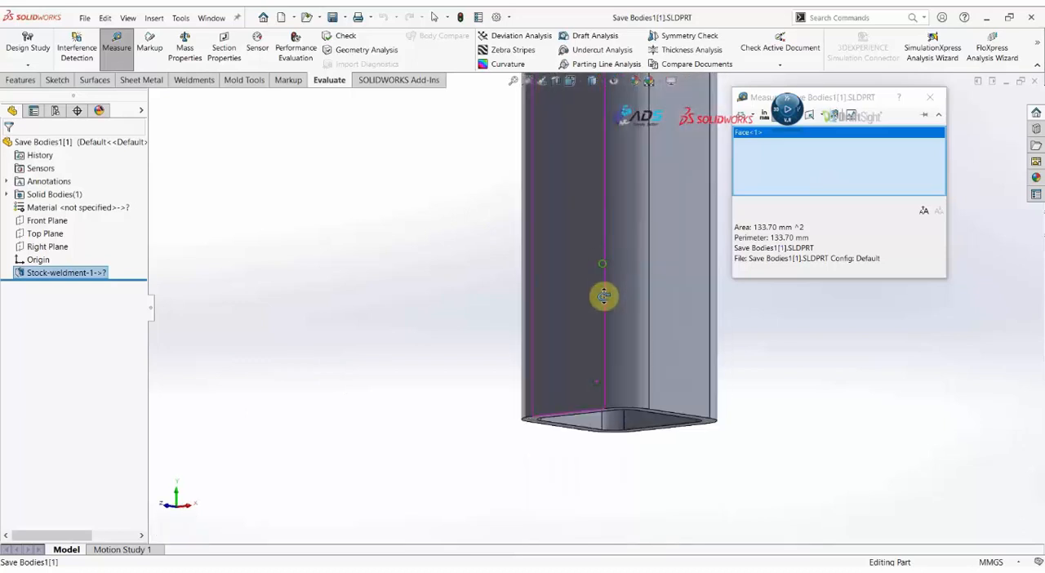
{"action": "scroll", "coordinate": [611, 431], "scroll_direction": "down", "scroll_amount": 4}
{"action": "left_click", "coordinate": [403, 405]}
{"action": "scroll", "coordinate": [587, 239], "scroll_direction": "up", "scroll_amount": 10}
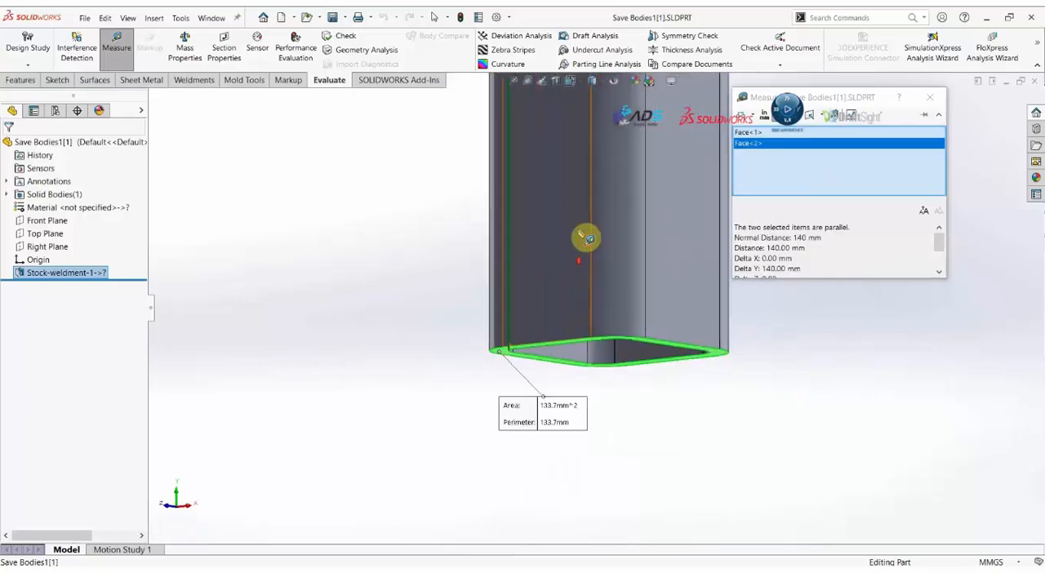
{"action": "middle_click_drag", "start_coordinate": [609, 211], "coordinate": [601, 271]}
{"action": "scroll", "coordinate": [601, 278], "scroll_direction": "up", "scroll_amount": 6}
{"action": "scroll", "coordinate": [626, 170], "scroll_direction": "down", "scroll_amount": 4}
{"action": "scroll", "coordinate": [551, 411], "scroll_direction": "down", "scroll_amount": 1}
{"action": "left_click_drag", "start_coordinate": [536, 464], "coordinate": [494, 348]}
{"action": "scroll", "coordinate": [583, 347], "scroll_direction": "down", "scroll_amount": 2}
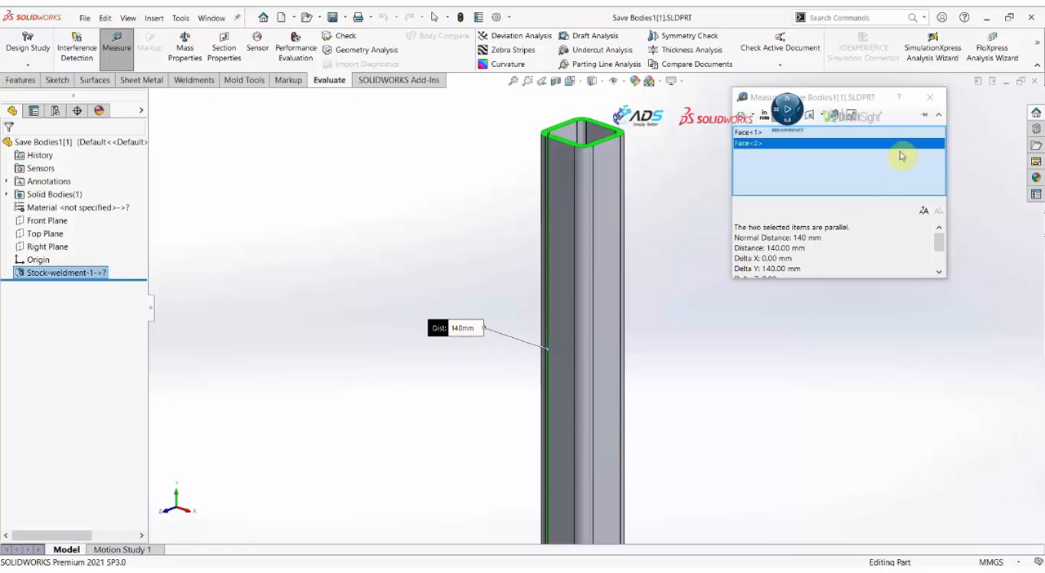
Close the measurement and add a custom text property named Length with the value 140.00 to the Save Bodies1[1] part.
{"action": "left_click", "coordinate": [930, 97]}
{"action": "left_click", "coordinate": [699, 252]}
{"action": "key", "text": "f"}
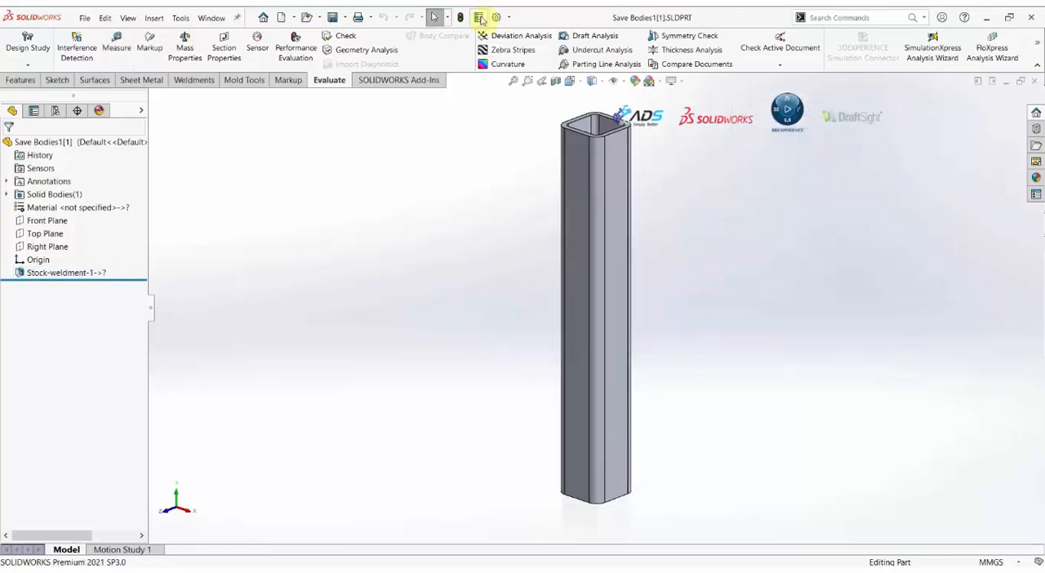
{"action": "left_click", "coordinate": [480, 17]}
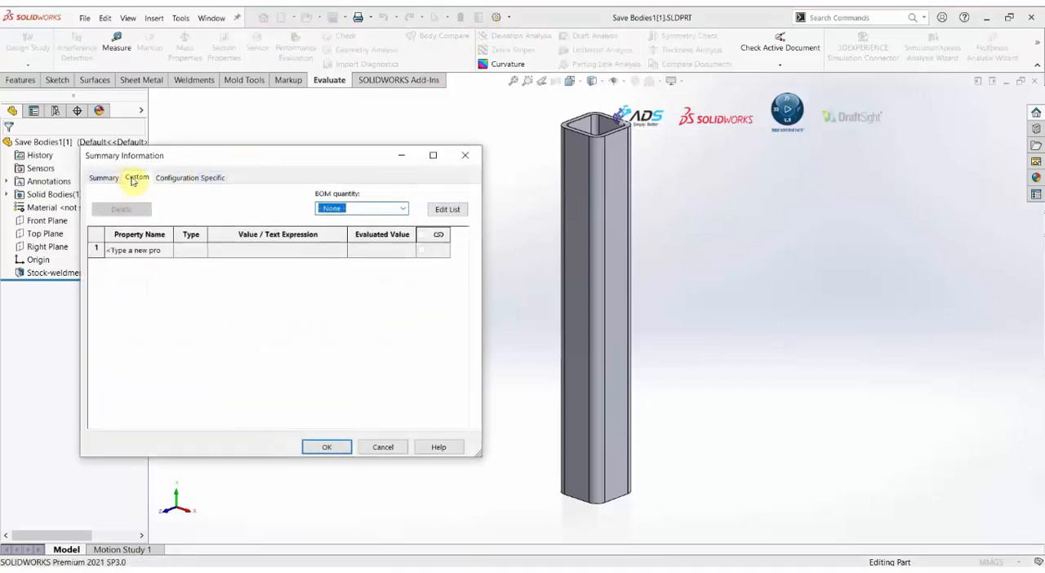
{"action": "left_click", "coordinate": [105, 178]}
{"action": "left_click", "coordinate": [139, 178]}
{"action": "left_click", "coordinate": [172, 178]}
{"action": "left_click", "coordinate": [139, 178]}
{"action": "left_click", "coordinate": [139, 249]}
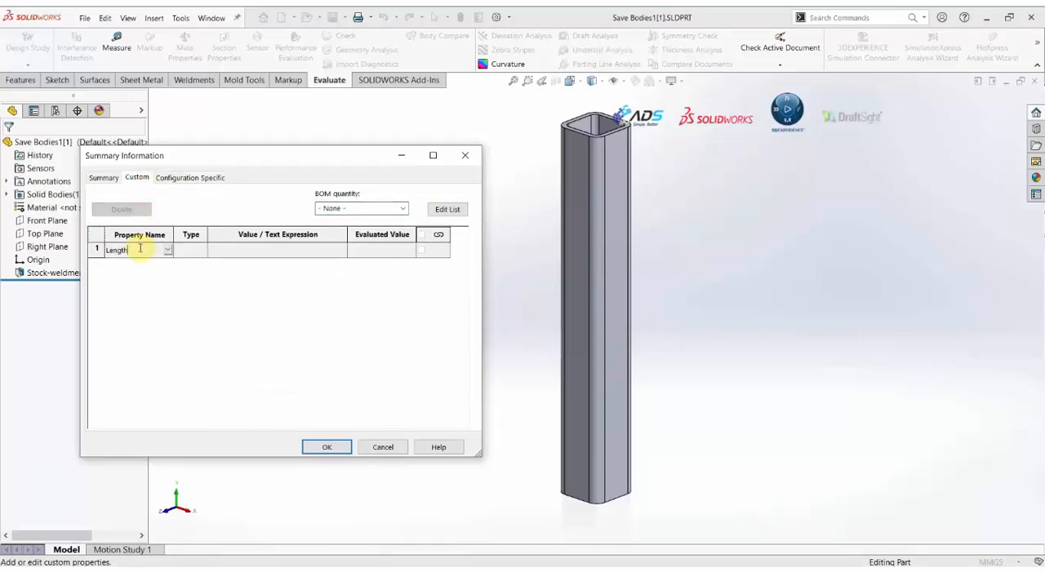
{"action": "left_click", "coordinate": [251, 251]}
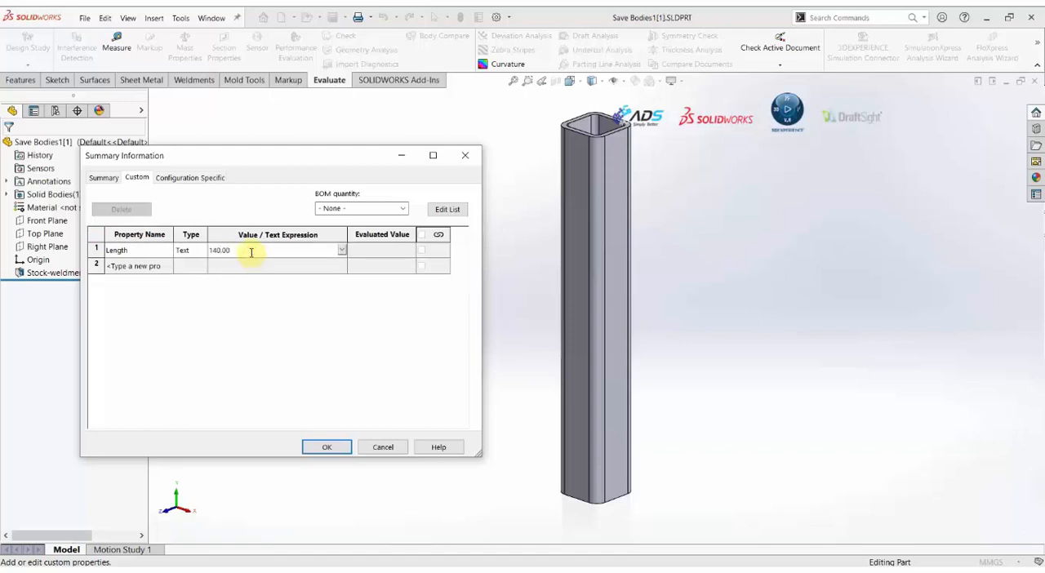
{"action": "left_click", "coordinate": [309, 343]}
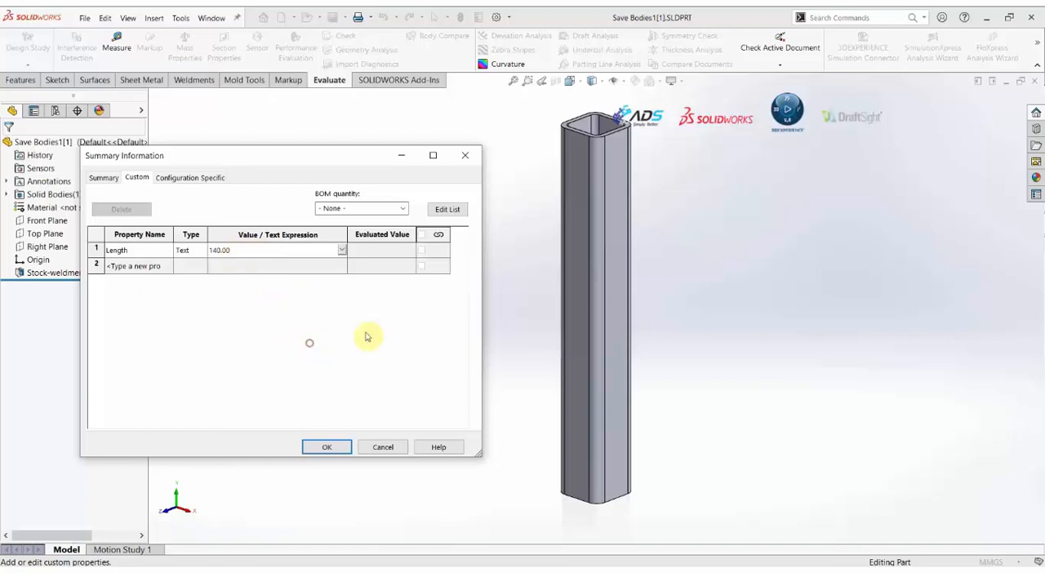
{"action": "left_click", "coordinate": [328, 448]}
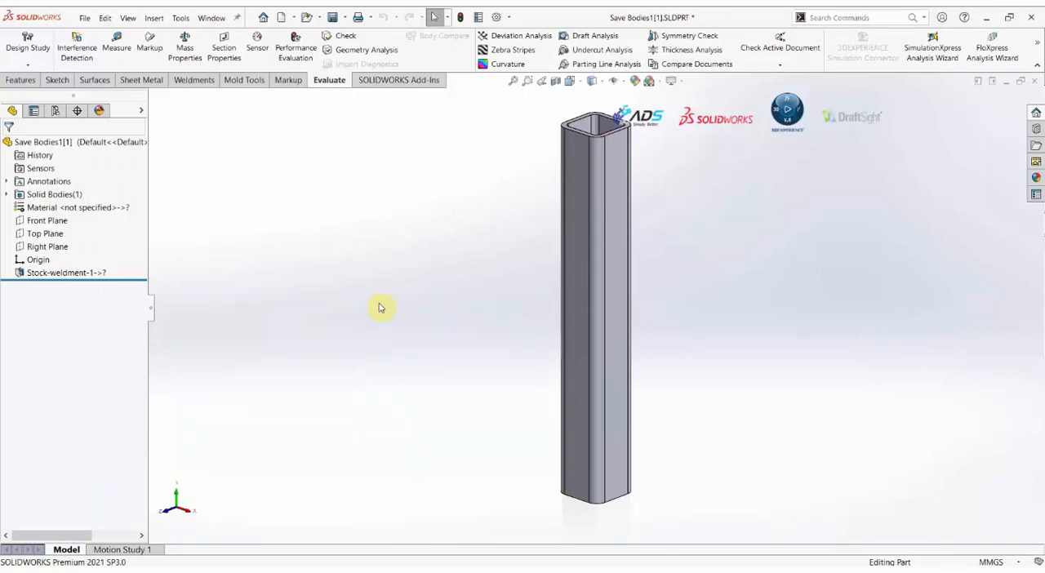
Save and close the Save Bodies1[1] part, and switch to the weldment assembly drawing.
{"action": "left_click", "coordinate": [332, 17]}
{"action": "left_click", "coordinate": [1035, 81]}
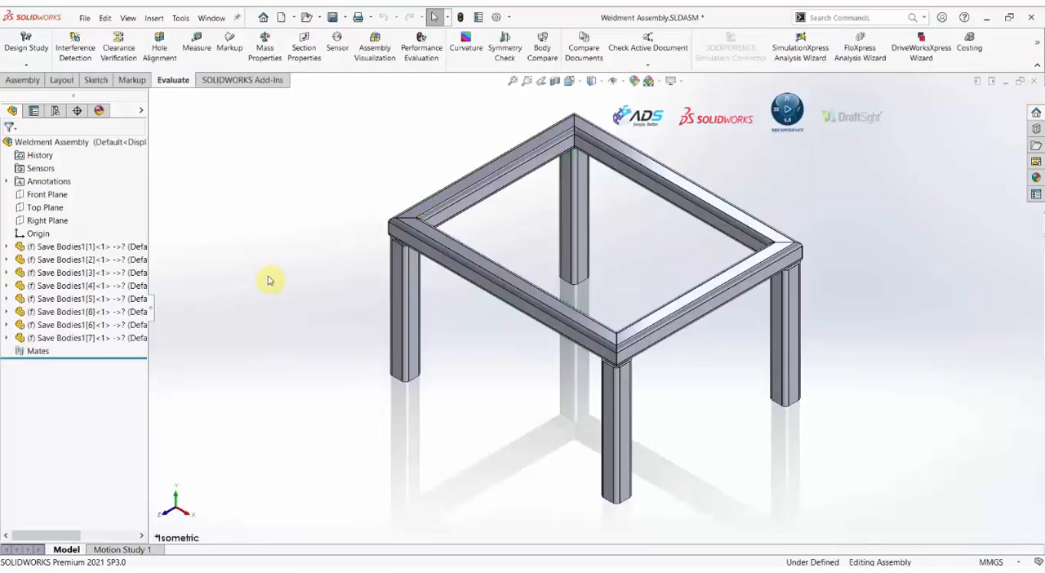
{"action": "key", "text": "ctrl+Tab"}
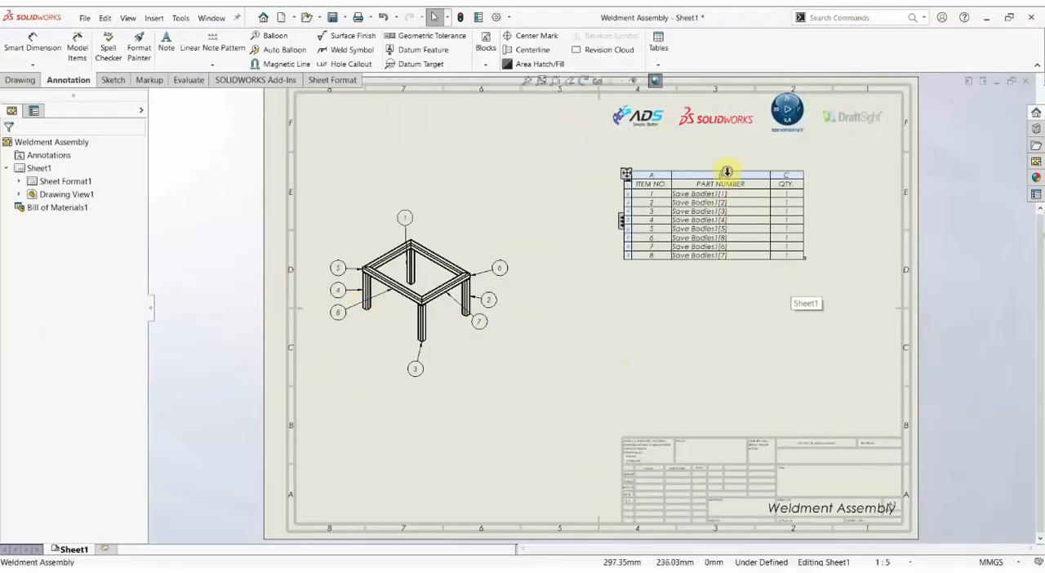
Insert a column after PART NUMBER in the bill of materials and link it to the custom property Length.
{"action": "right_click", "coordinate": [726, 171]}
{"action": "mouse_move", "coordinate": [783, 225]}
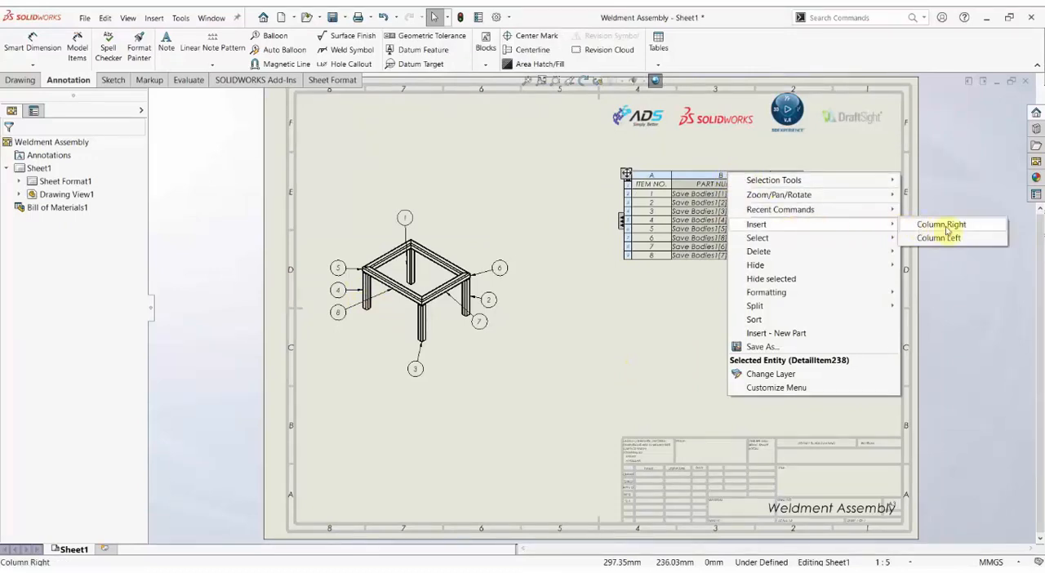
{"action": "left_click", "coordinate": [943, 225]}
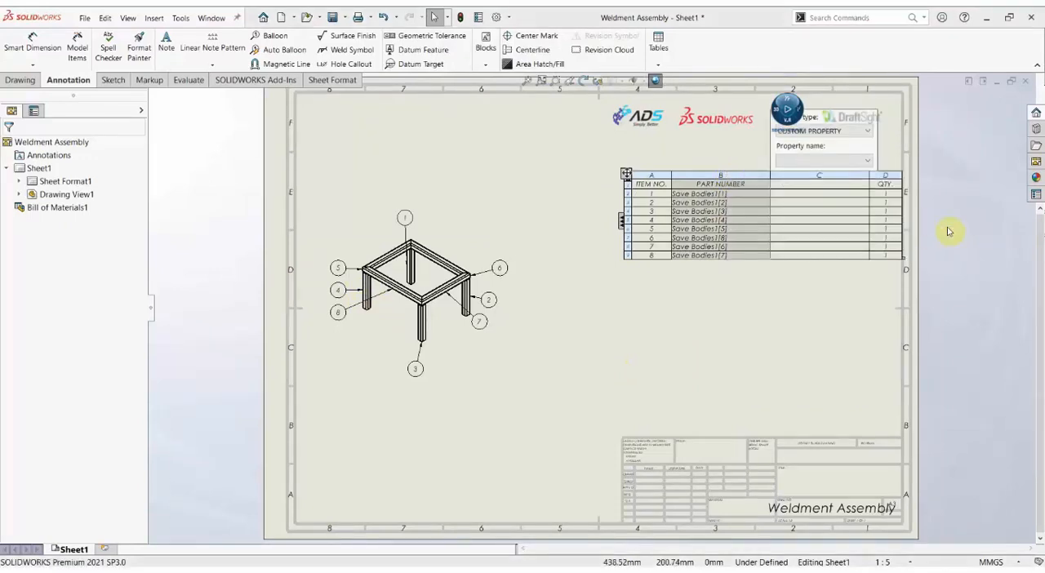
{"action": "left_click", "coordinate": [825, 162]}
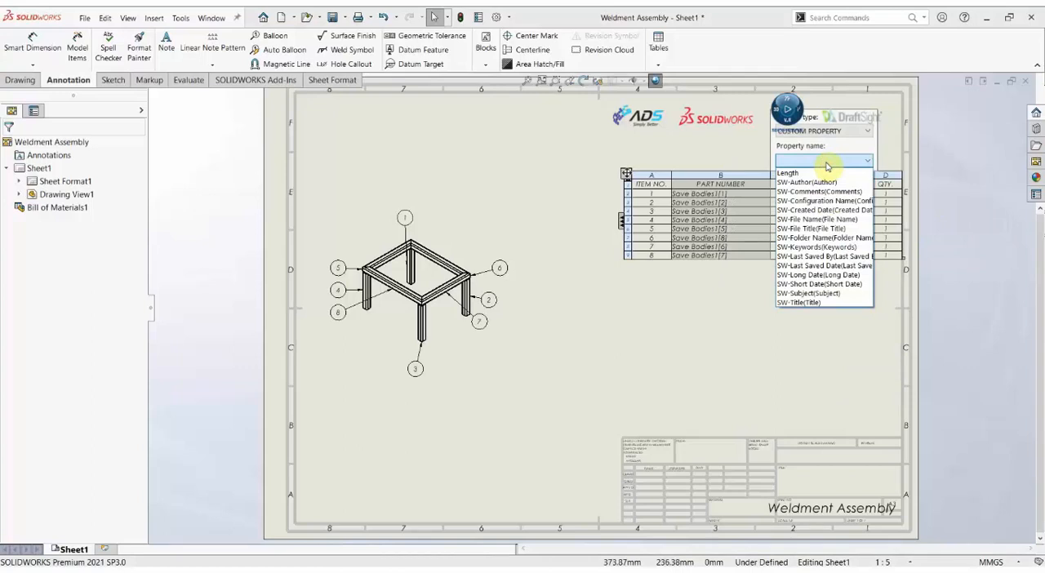
{"action": "left_click", "coordinate": [798, 174]}
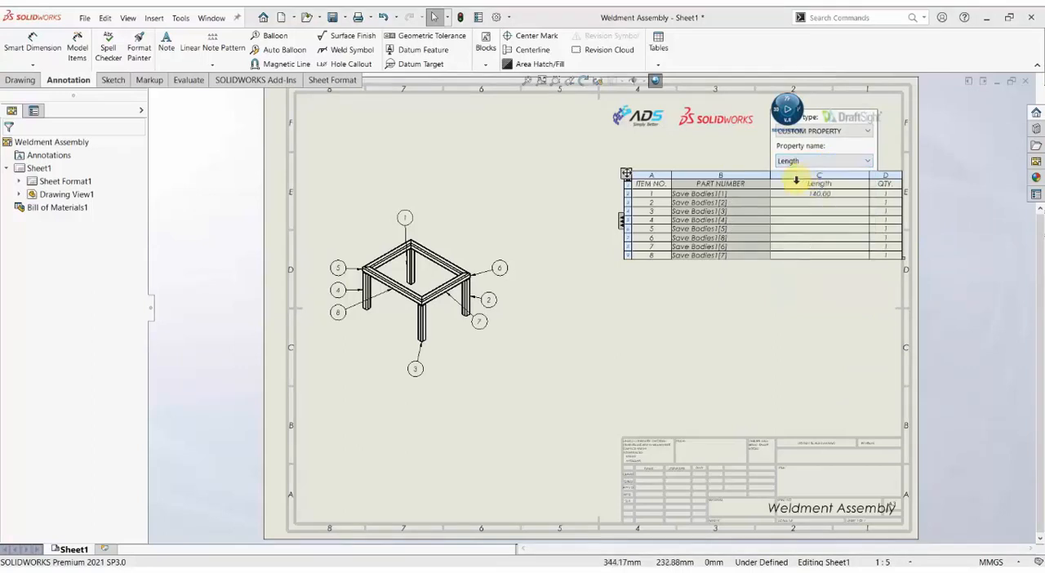
{"action": "left_click", "coordinate": [812, 337]}
{"action": "scroll", "coordinate": [833, 221], "scroll_direction": "down", "scroll_amount": 5}
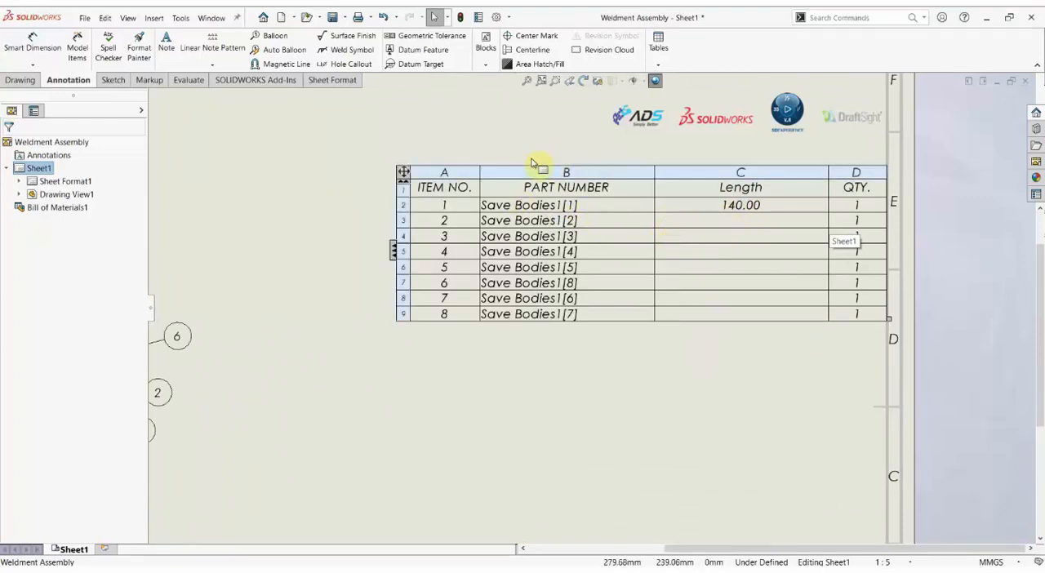
{"action": "scroll", "coordinate": [585, 343], "scroll_direction": "up", "scroll_amount": 5}
{"action": "scroll", "coordinate": [375, 359], "scroll_direction": "down", "scroll_amount": 3}
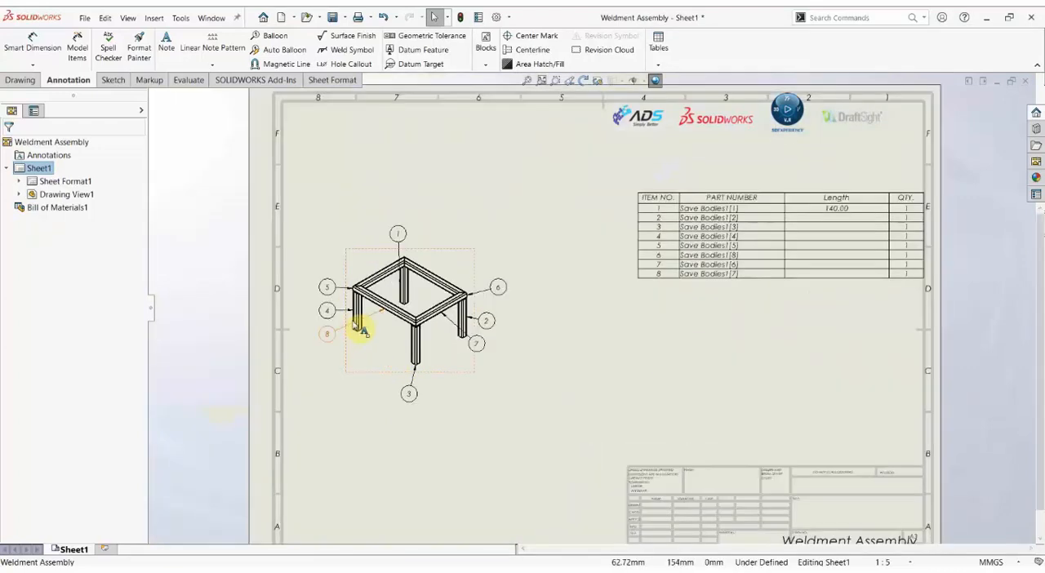
{"action": "scroll", "coordinate": [812, 280], "scroll_direction": "down", "scroll_amount": 3}
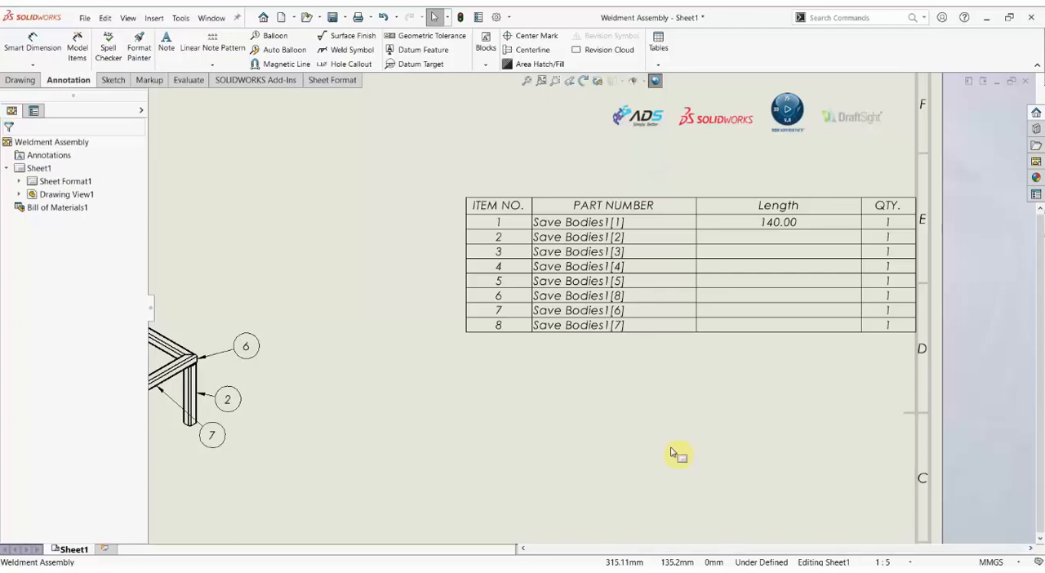
Switch to the weldment assembly and open the Save Bodies1[2] leg component as its own part.
{"action": "key", "text": "ctrl+Tab"}
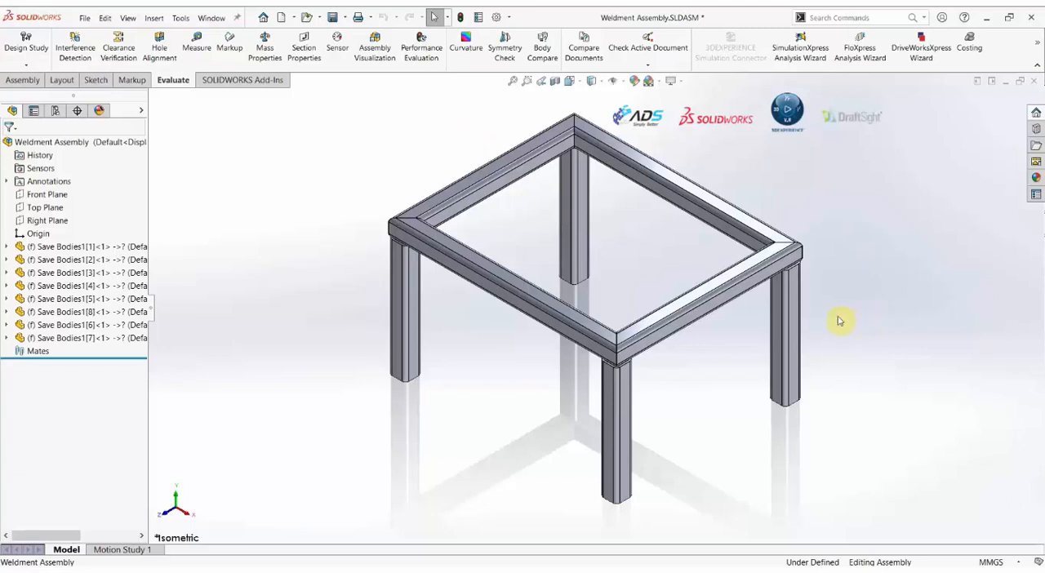
{"action": "right_click", "coordinate": [796, 302]}
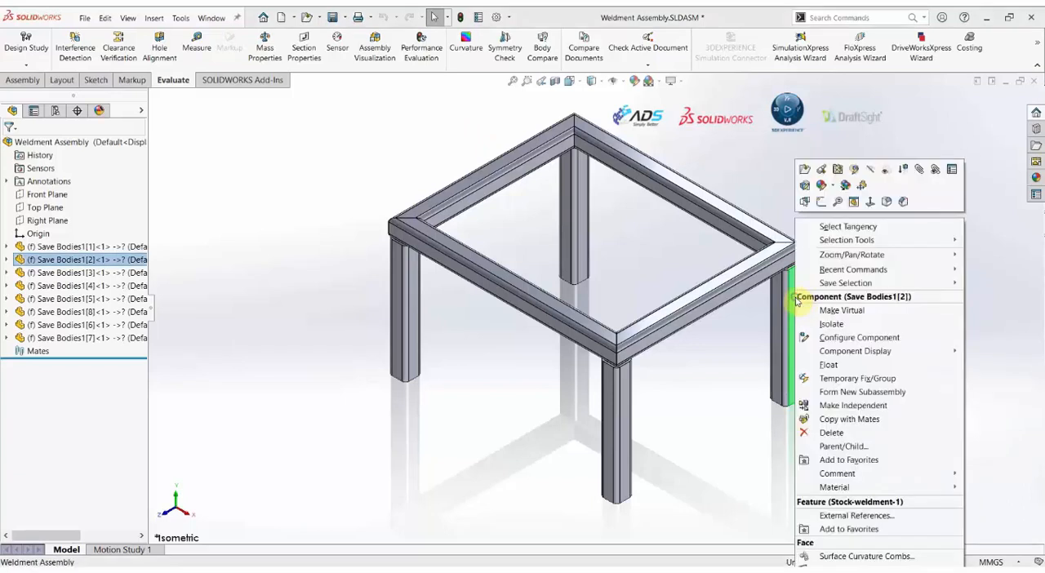
{"action": "left_click", "coordinate": [804, 173]}
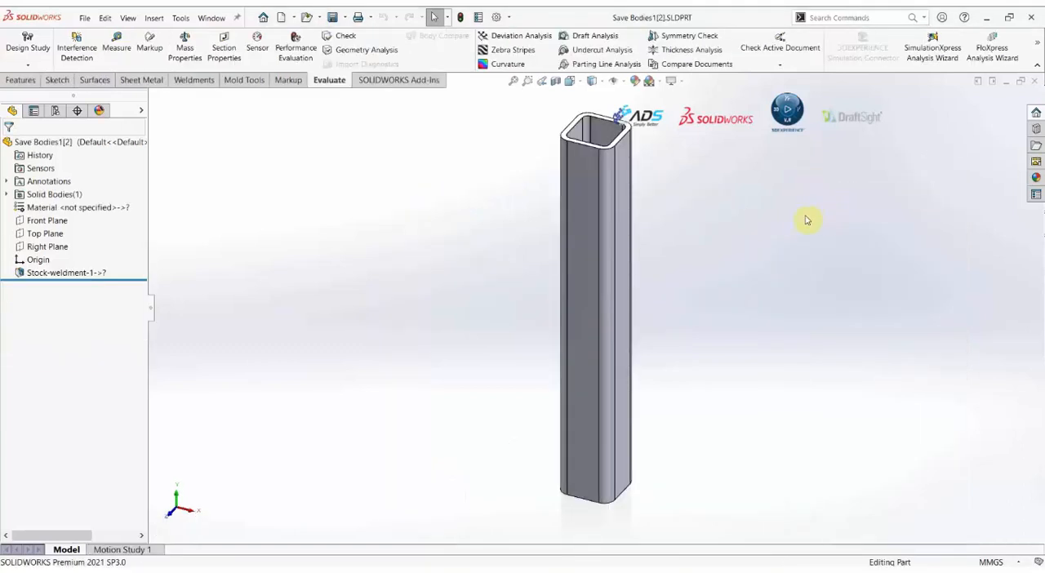
{"action": "left_click", "coordinate": [1035, 82]}
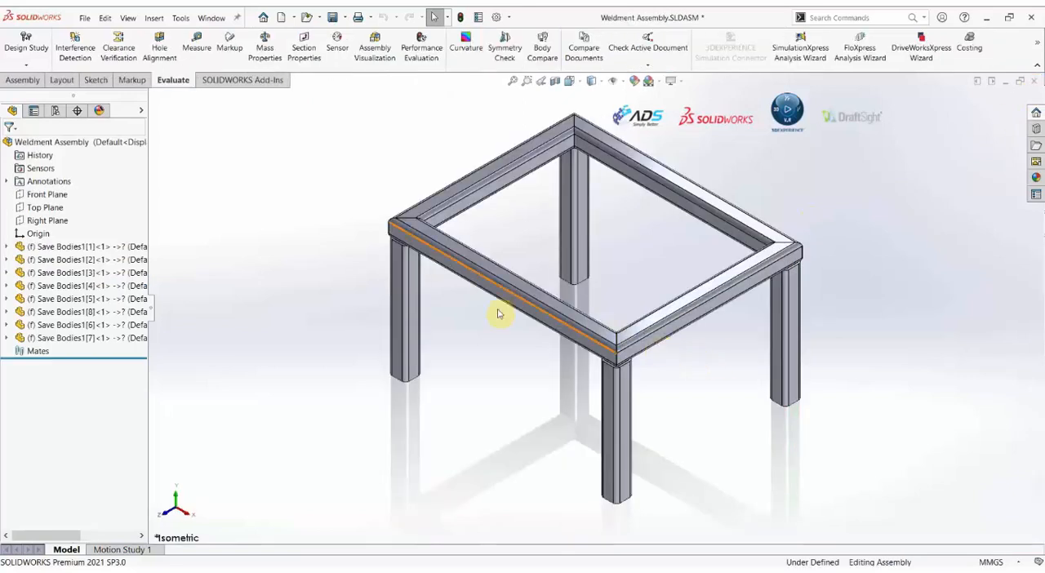
{"action": "left_click", "coordinate": [696, 205]}
{"action": "right_click", "coordinate": [695, 205]}
{"action": "left_click", "coordinate": [956, 180]}
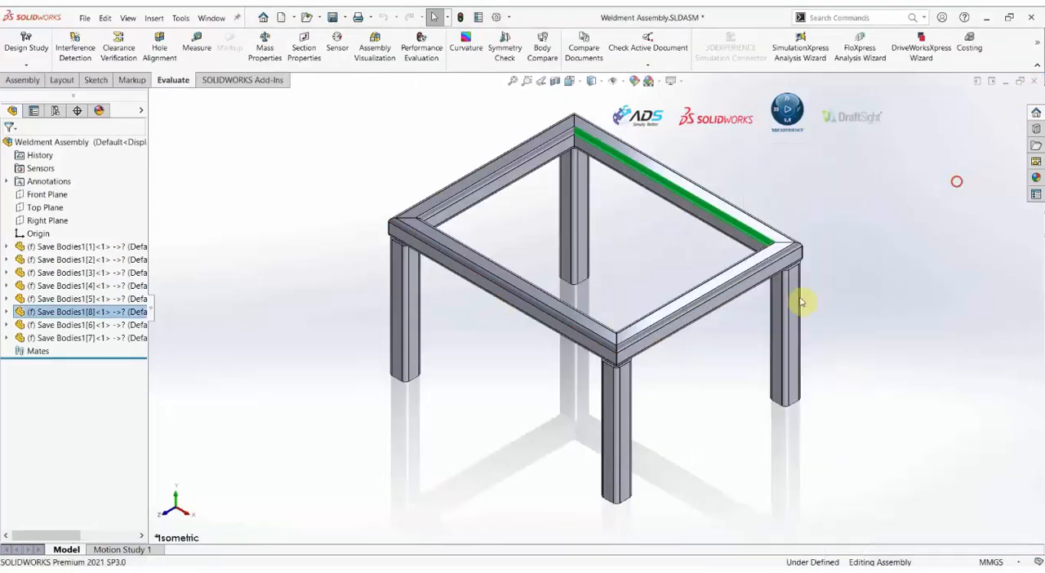
{"action": "right_click", "coordinate": [800, 299]}
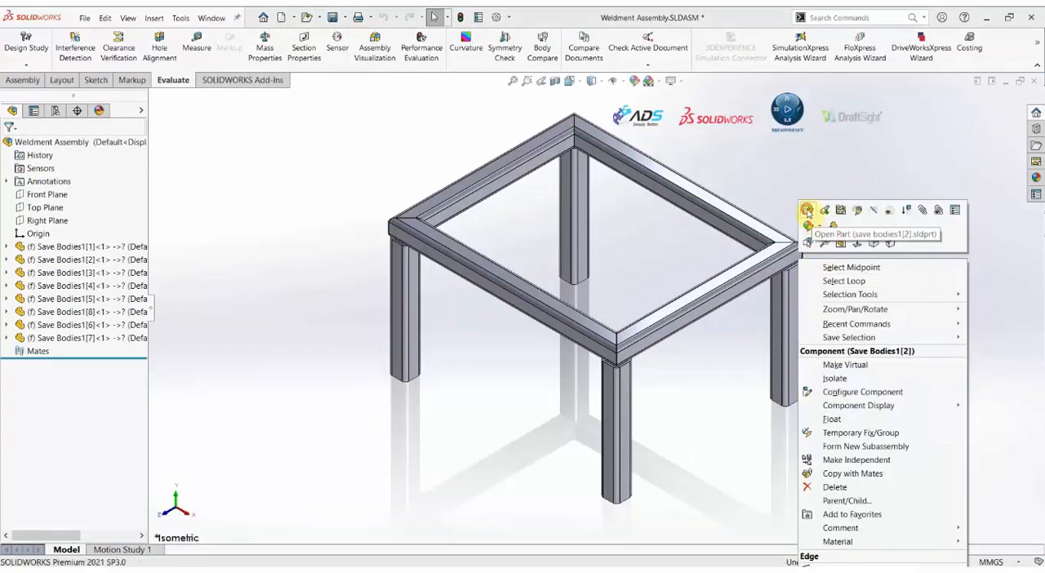
{"action": "left_click", "coordinate": [807, 205]}
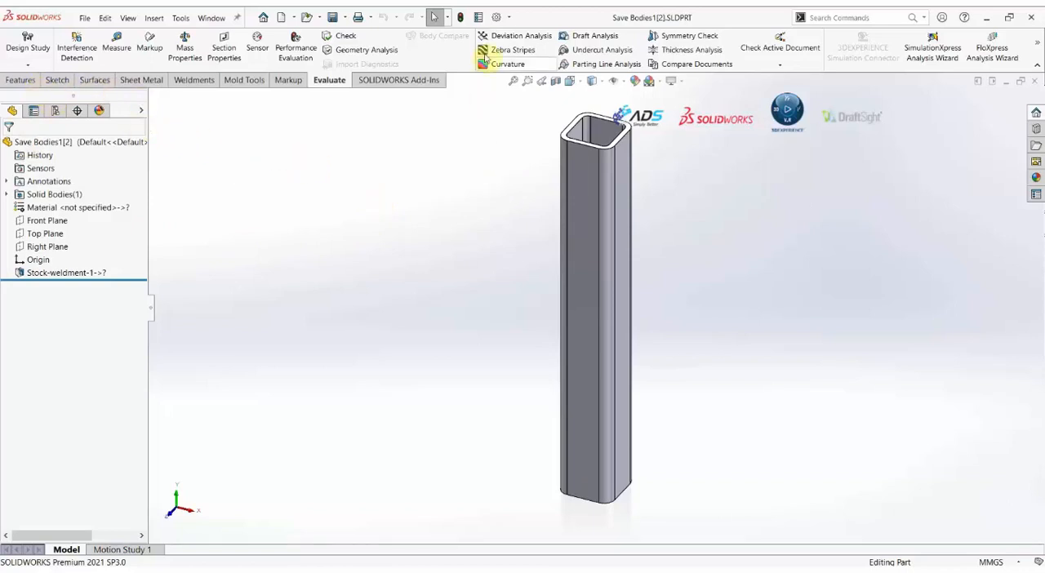
Check the custom file properties of the Save Bodies1[2] part and close them without changes.
{"action": "left_click", "coordinate": [478, 17]}
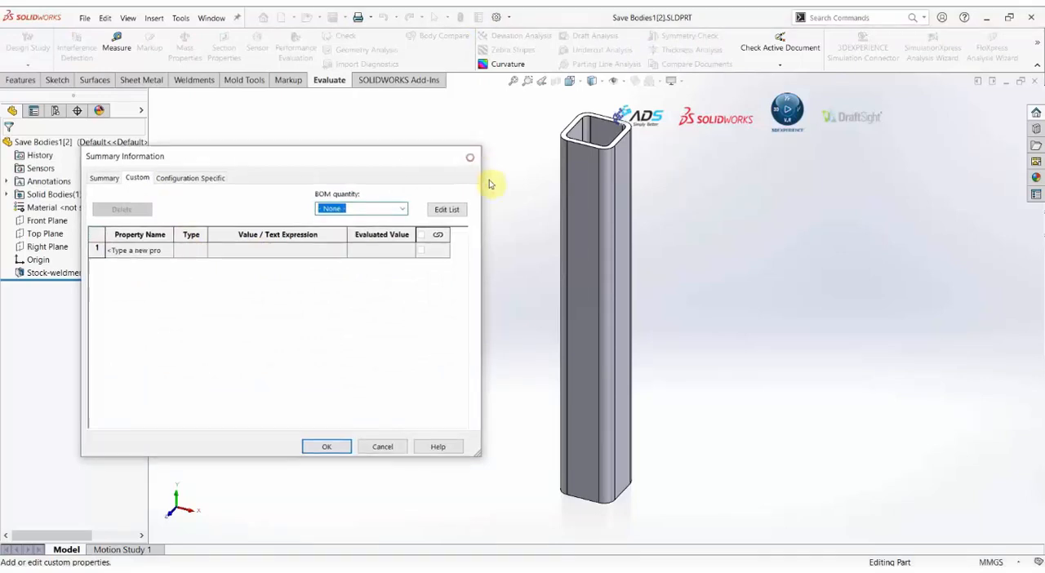
{"action": "left_click", "coordinate": [469, 157]}
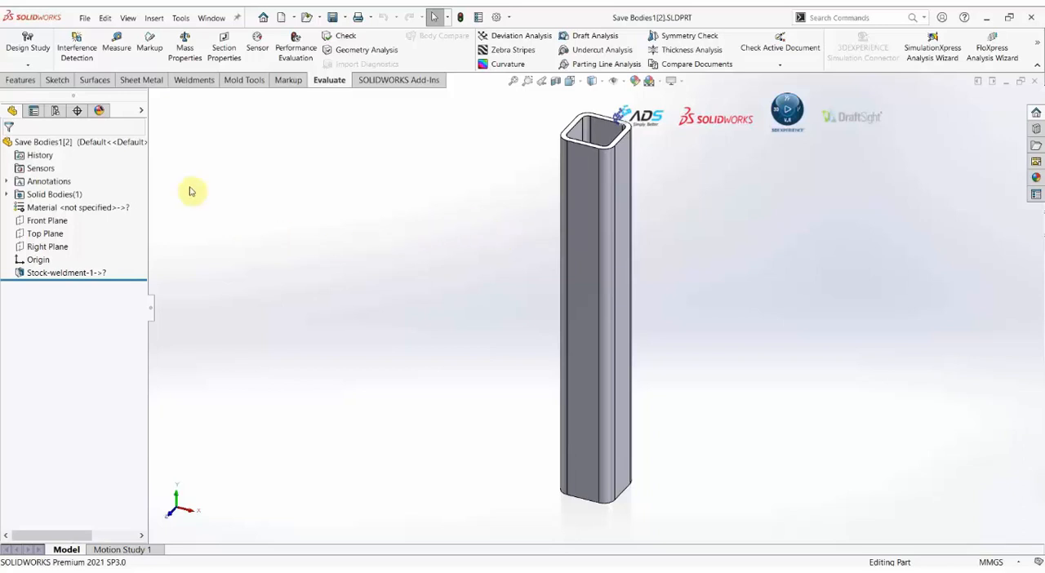
Start a 3D sketch and draw a line along Y on the tube's front face, from its top edge to its bottom edge.
{"action": "left_click", "coordinate": [59, 81]}
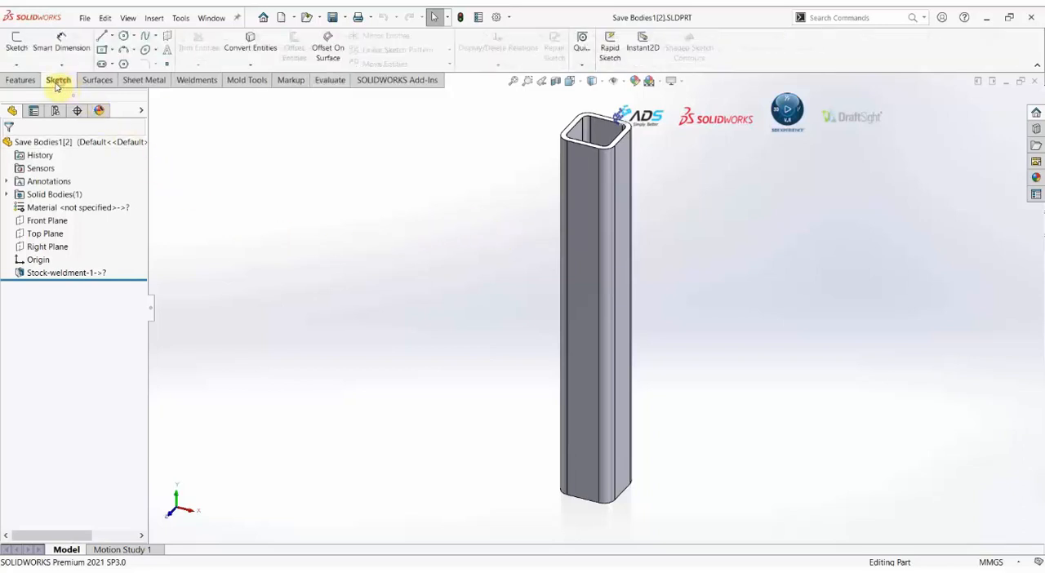
{"action": "left_click", "coordinate": [16, 65]}
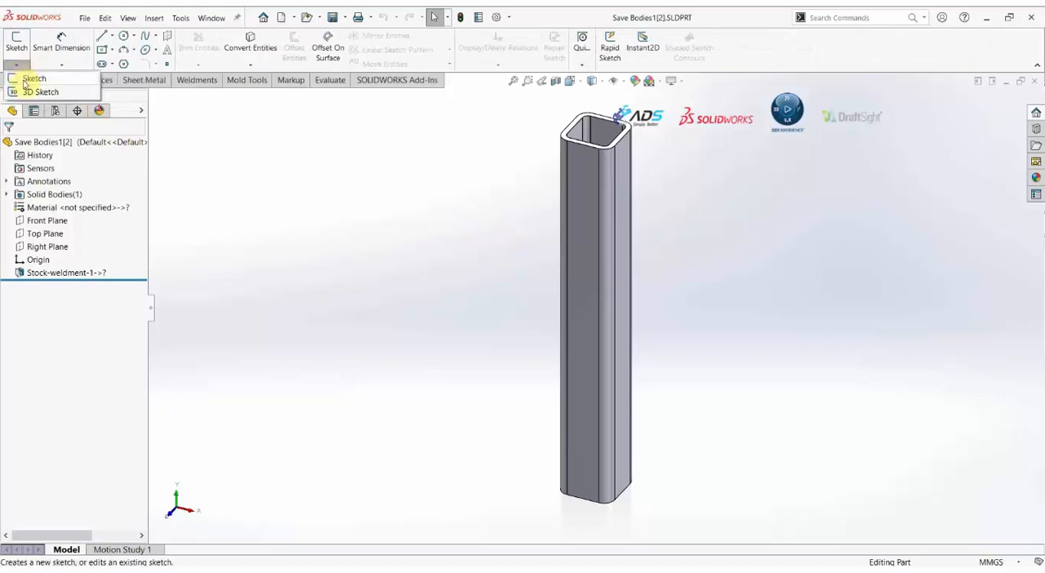
{"action": "left_click", "coordinate": [28, 93]}
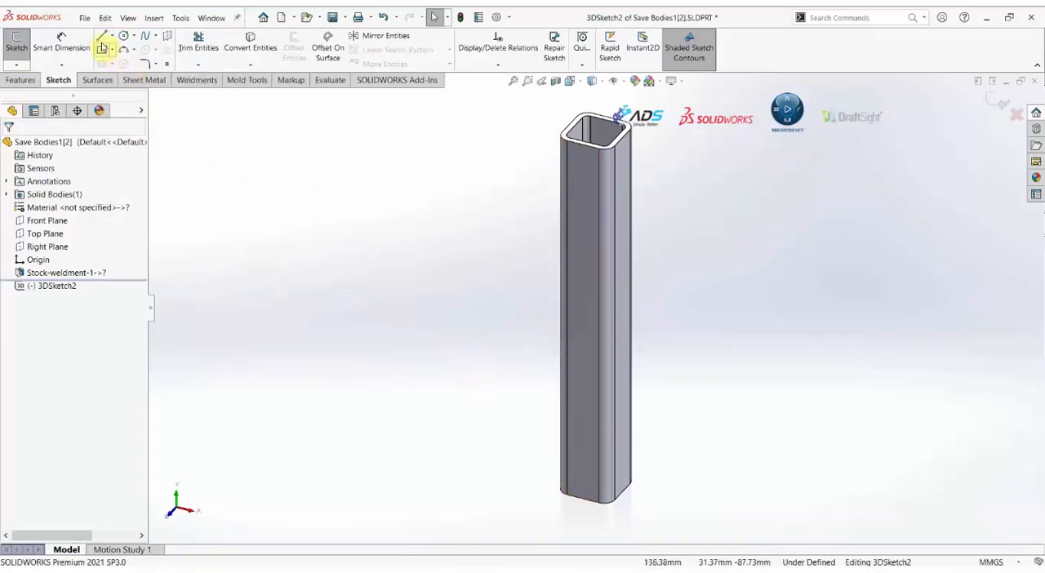
{"action": "left_click", "coordinate": [102, 37]}
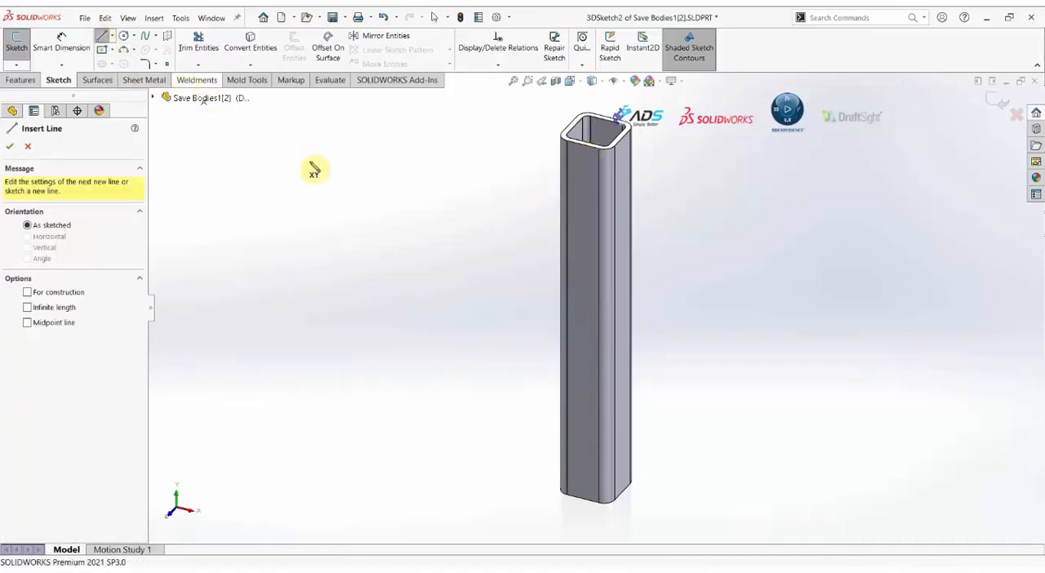
{"action": "left_click", "coordinate": [584, 146]}
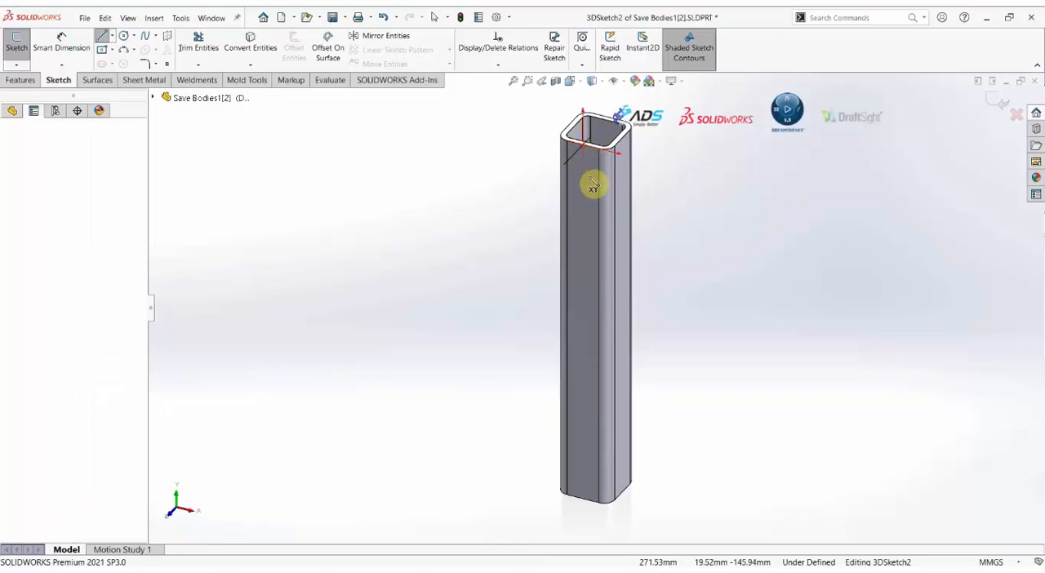
{"action": "left_click", "coordinate": [583, 496]}
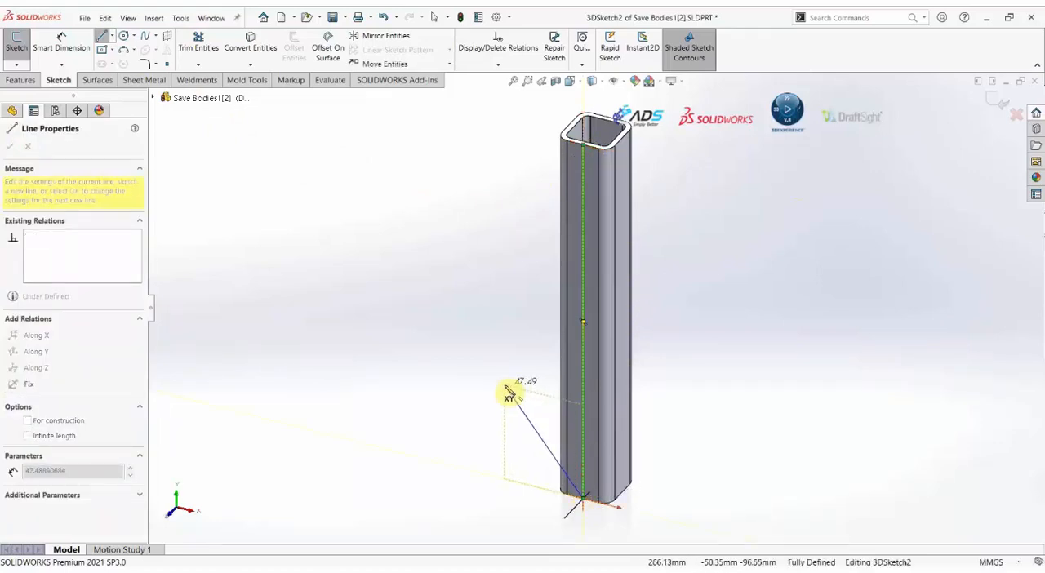
{"action": "key", "text": "Escape"}
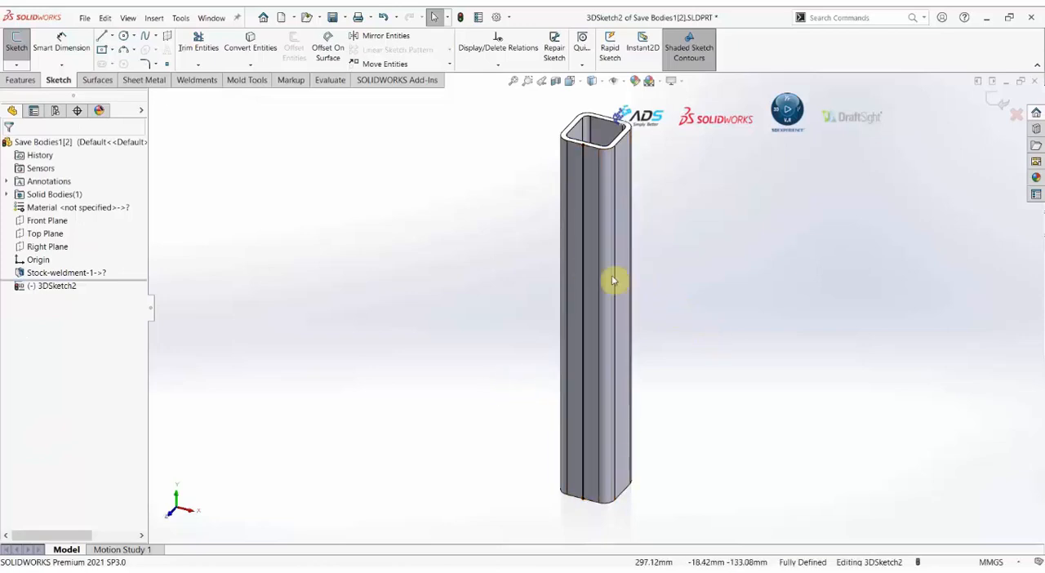
Dimension the length of the sketched line with Smart Dimension and make the dimension driven.
{"action": "left_click", "coordinate": [64, 44]}
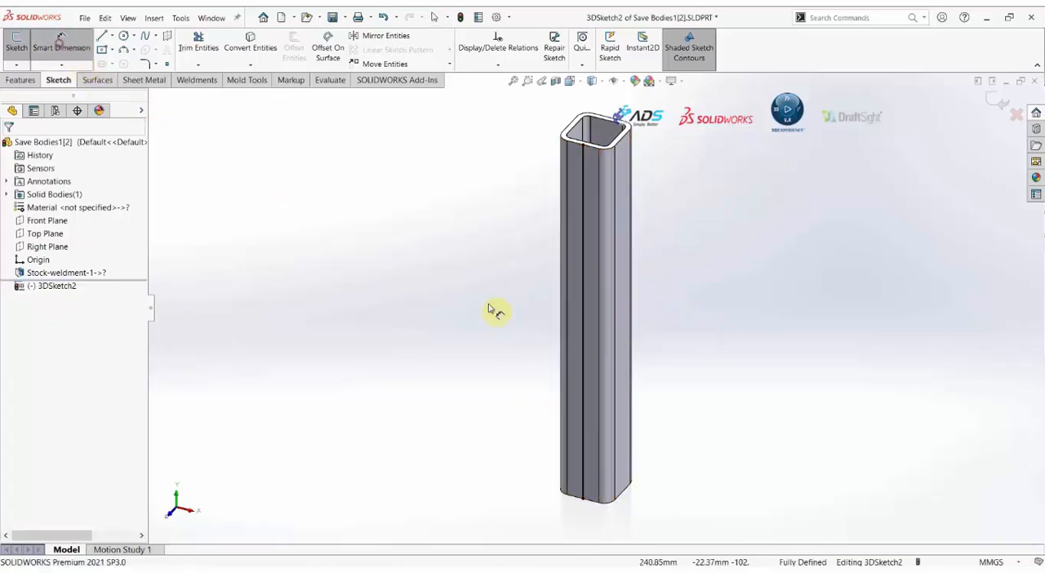
{"action": "left_click", "coordinate": [583, 269]}
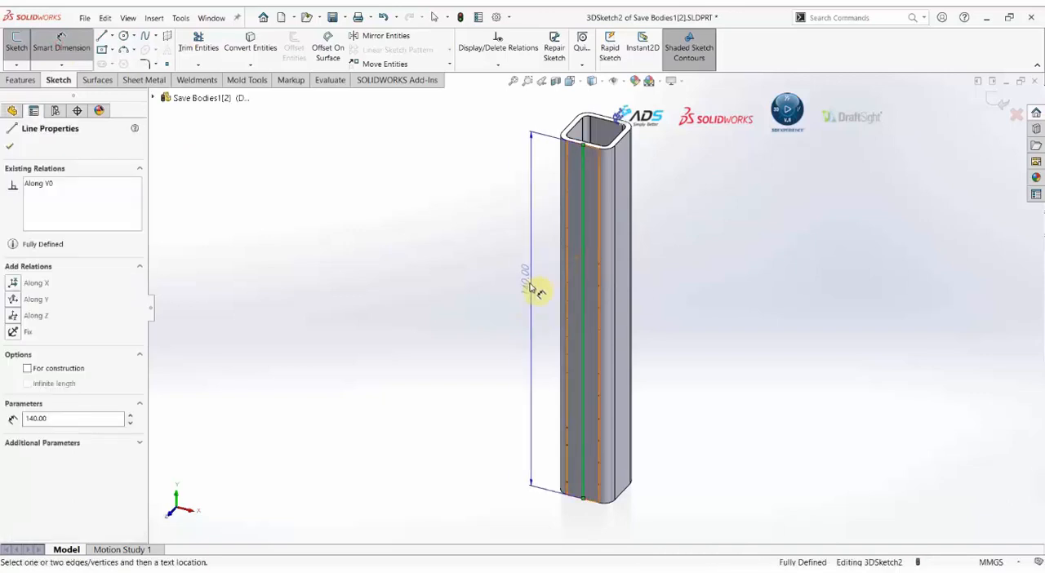
{"action": "left_click", "coordinate": [517, 297]}
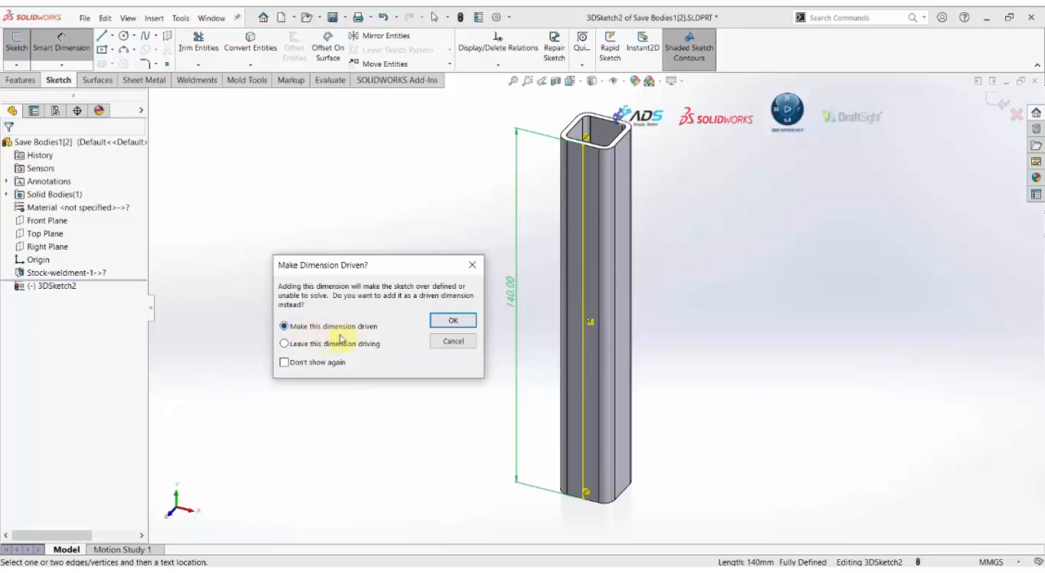
{"action": "left_click", "coordinate": [464, 322]}
{"action": "left_click", "coordinate": [405, 392]}
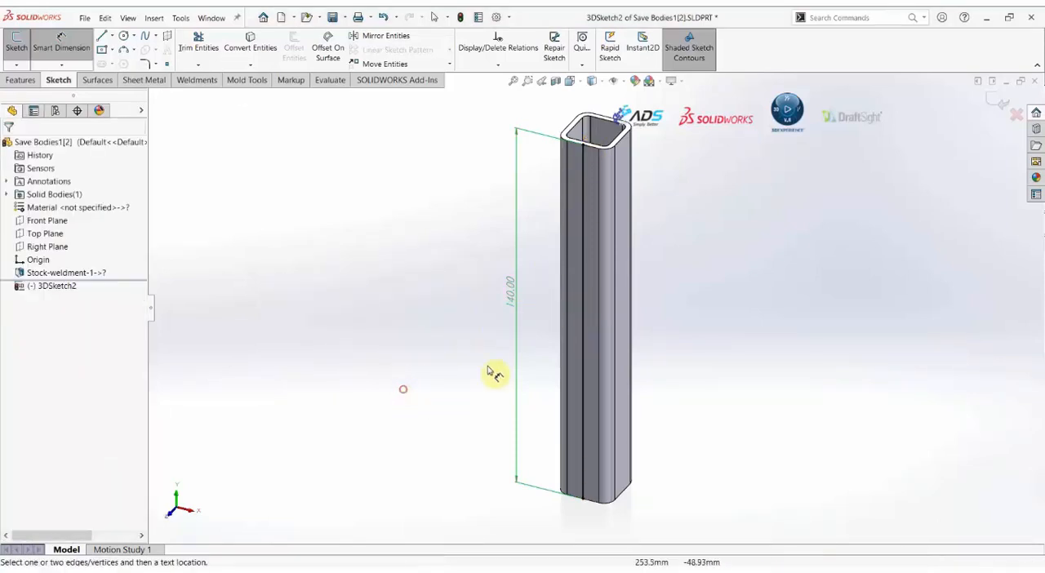
Exit the 3D sketch and hide it in the leg part.
{"action": "left_click", "coordinate": [999, 102]}
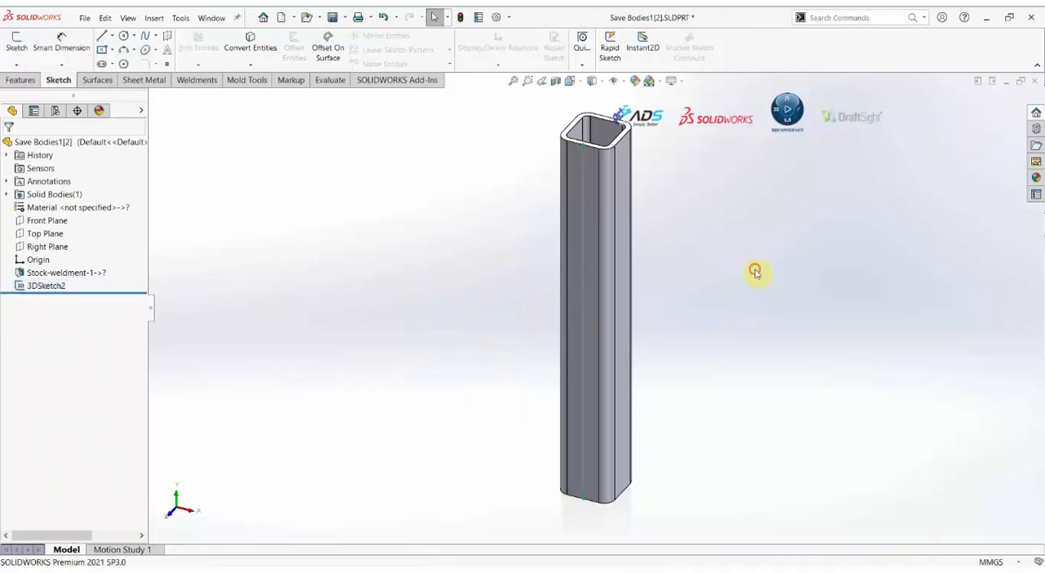
{"action": "right_click", "coordinate": [42, 285]}
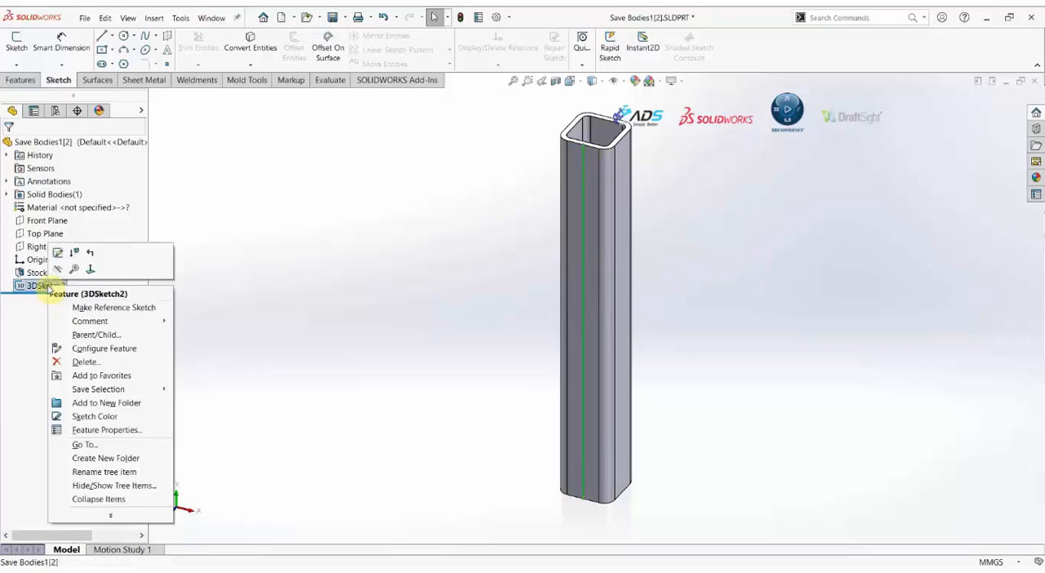
{"action": "left_click", "coordinate": [58, 271]}
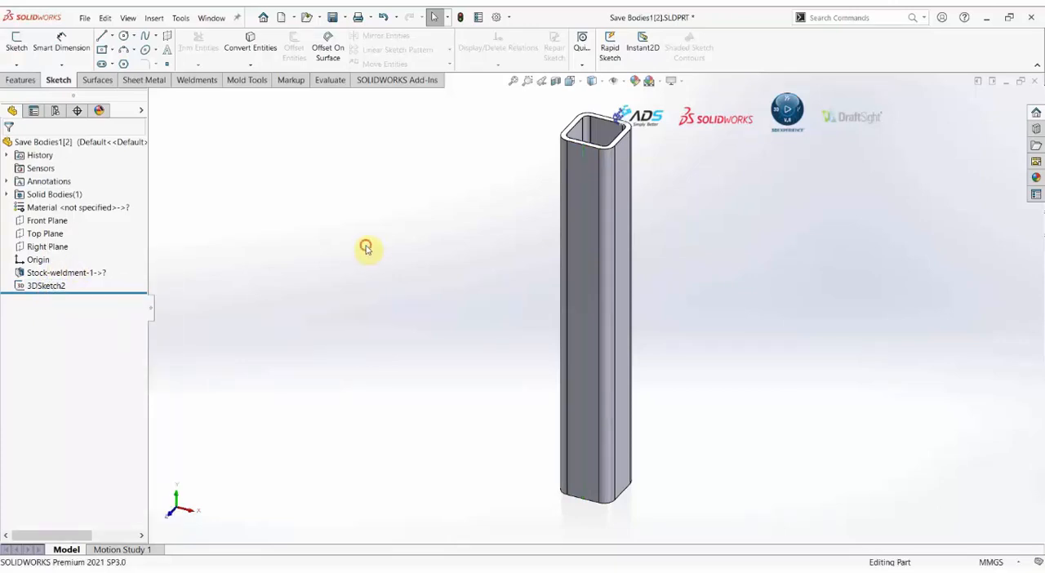
Add a text-type custom property named Length to the Save Bodies1[2] part.
{"action": "left_click", "coordinate": [479, 18]}
{"action": "left_click_drag", "start_coordinate": [250, 169], "coordinate": [350, 157]}
{"action": "left_click", "coordinate": [251, 239]}
{"action": "type", "text": "Len"}
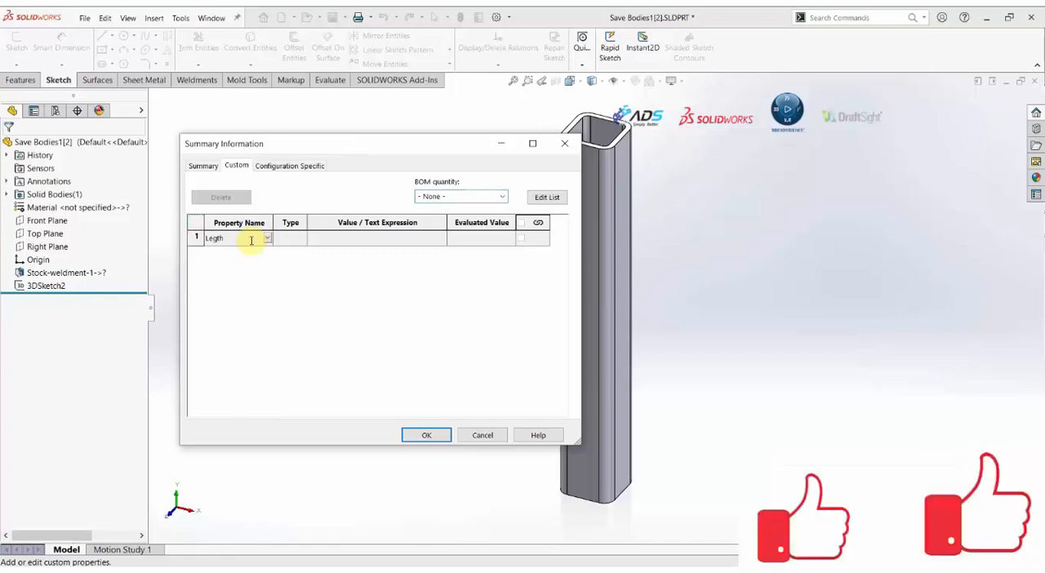
{"action": "key", "text": "BackSpace"}
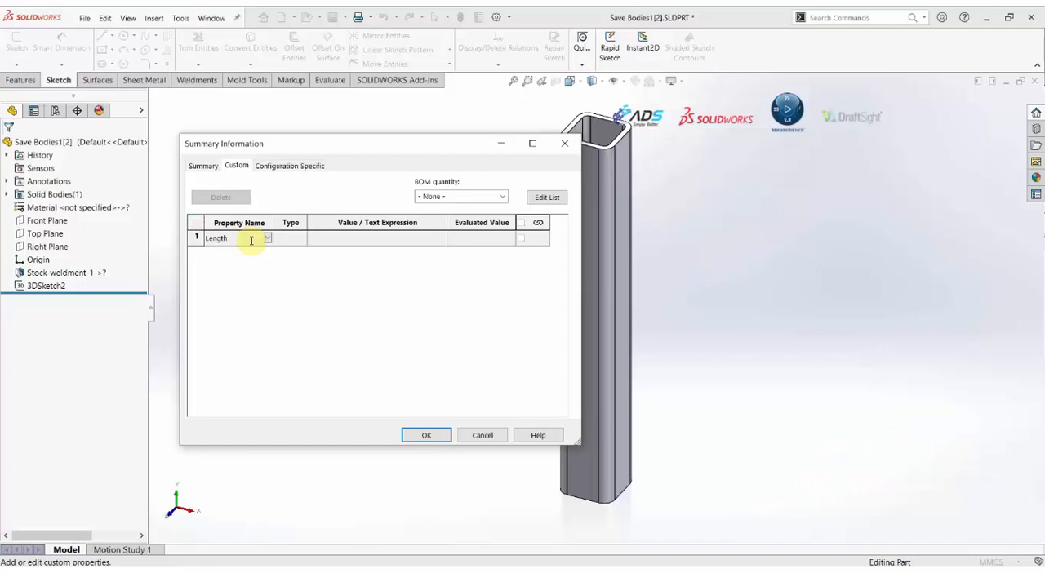
{"action": "left_click", "coordinate": [343, 240]}
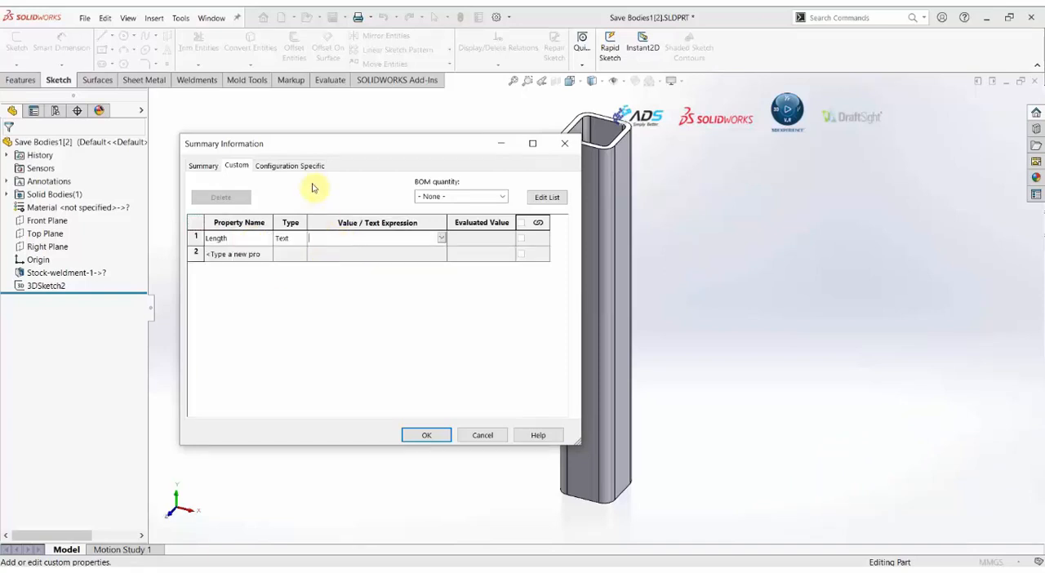
Link the Length property's value to the driven dimension of 3DSketch2, preceded by an equals sign, and accept the properties.
{"action": "left_click_drag", "start_coordinate": [292, 150], "coordinate": [236, 57]}
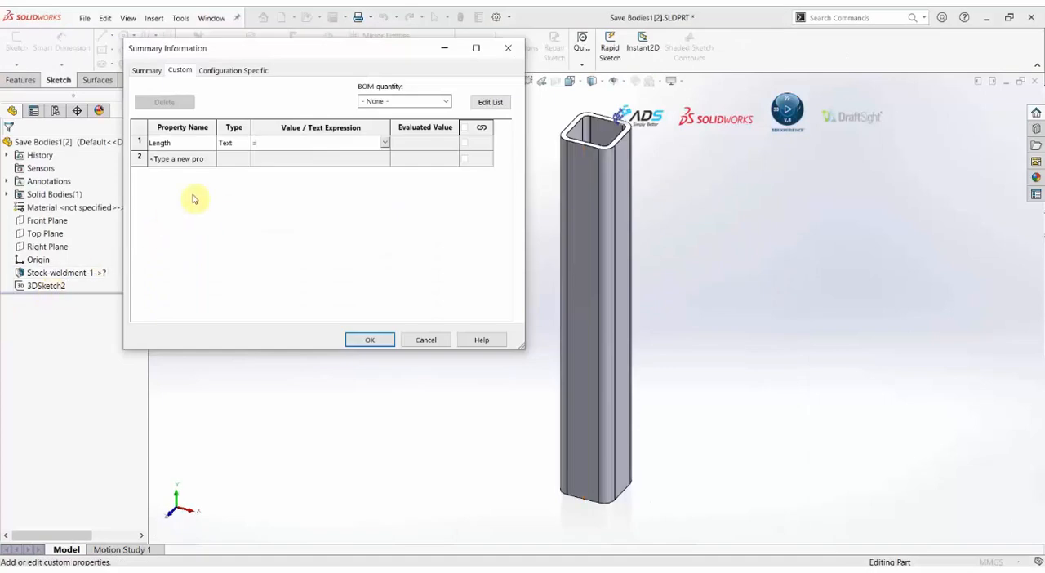
{"action": "left_click", "coordinate": [59, 286]}
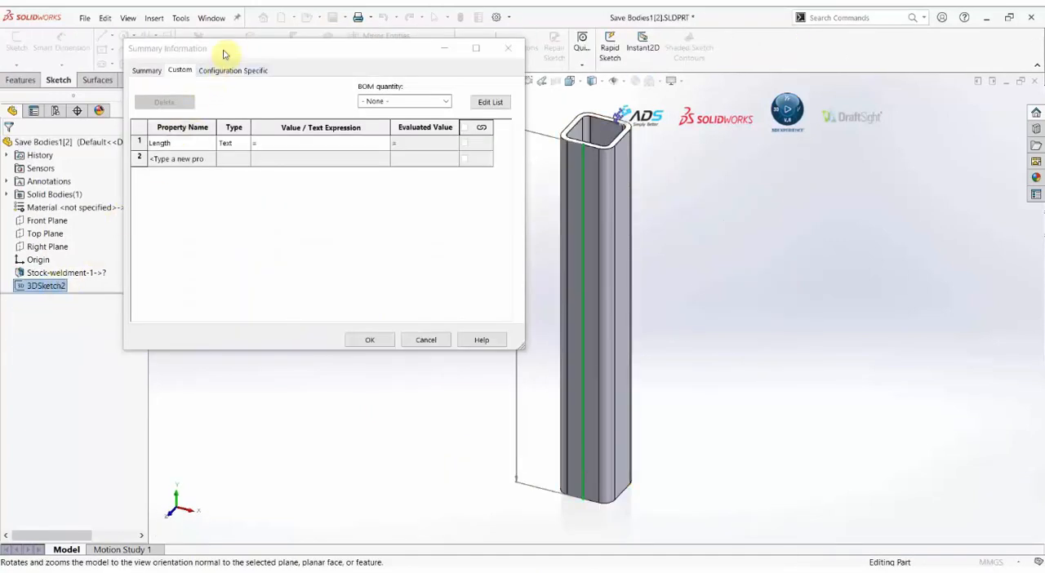
{"action": "left_click_drag", "start_coordinate": [224, 54], "coordinate": [182, 71]}
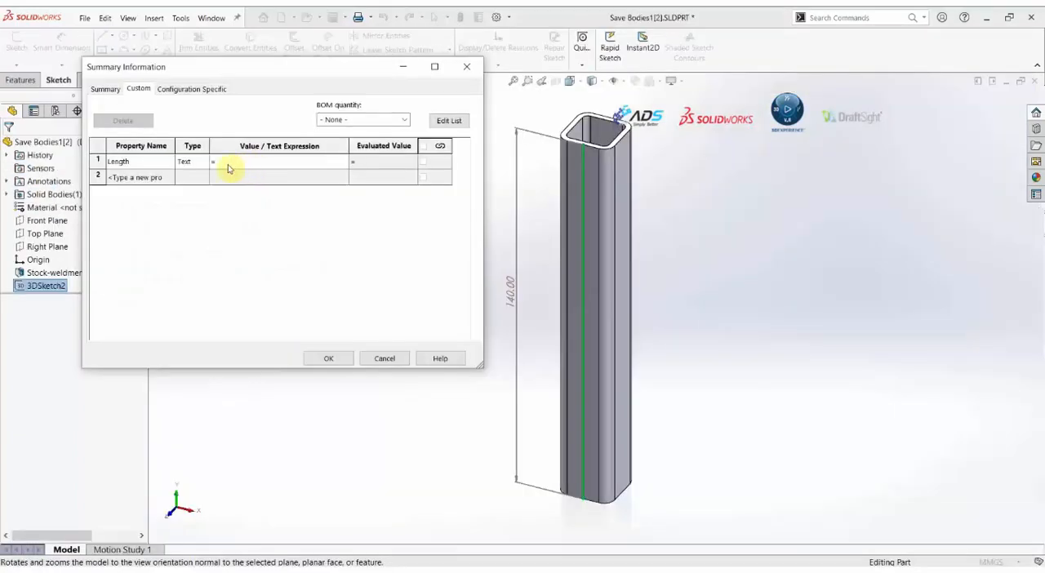
{"action": "left_click", "coordinate": [228, 164]}
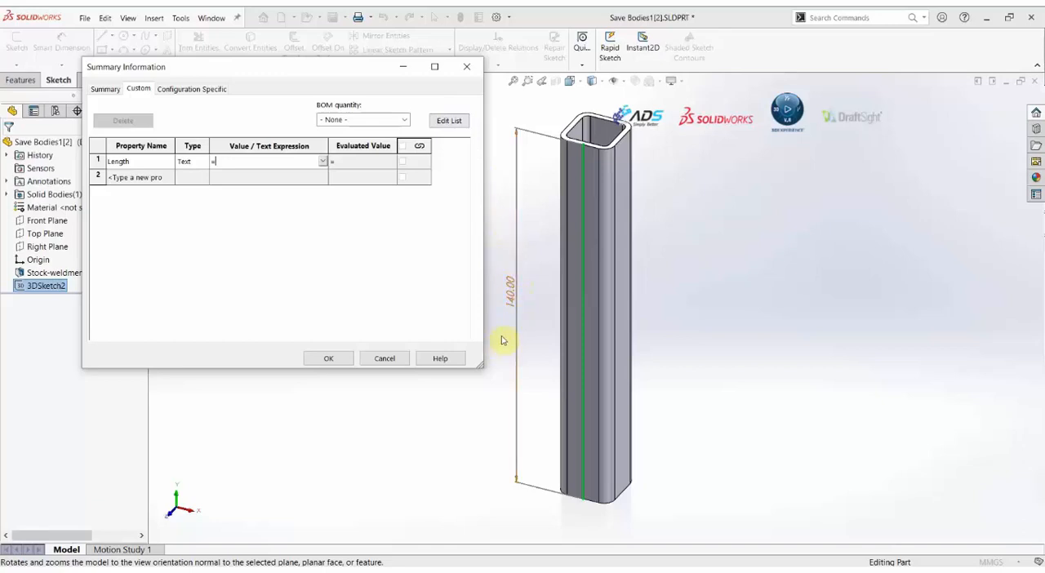
{"action": "left_click", "coordinate": [514, 306]}
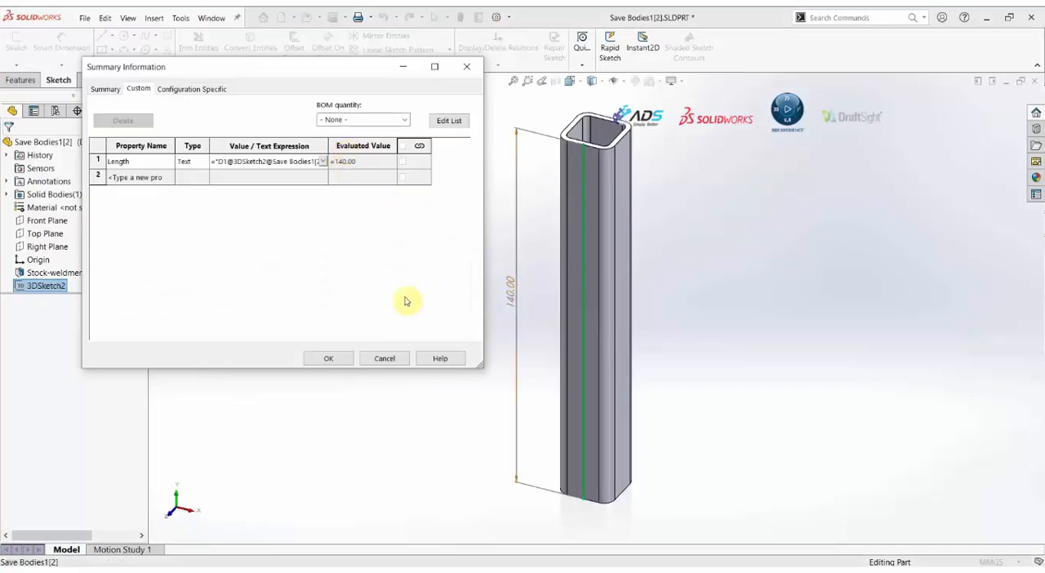
{"action": "left_click", "coordinate": [334, 361]}
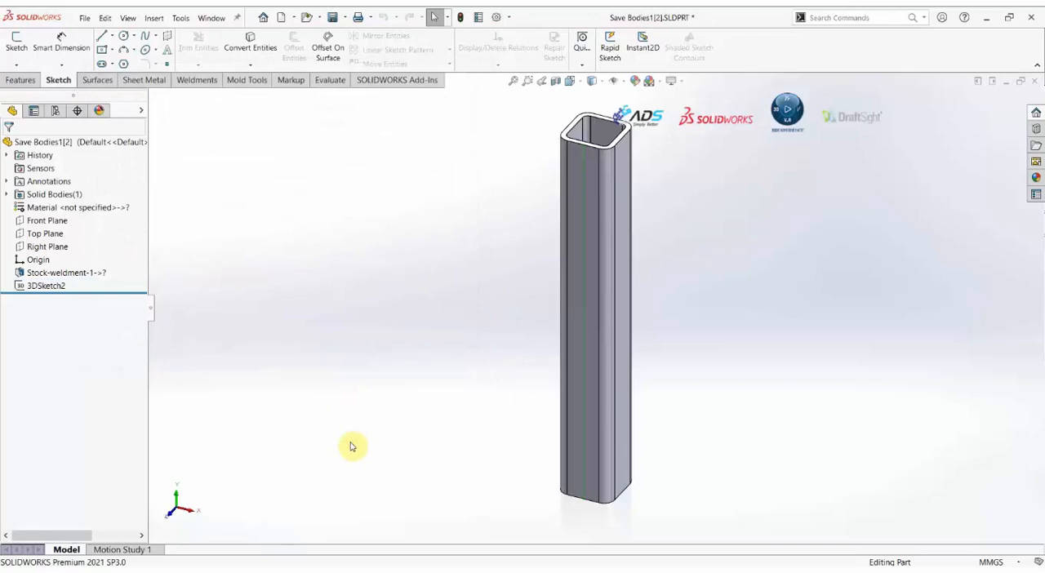
Save and close the leg part, and check the Length column of the bill of materials in the weldment drawing.
{"action": "left_click", "coordinate": [333, 24]}
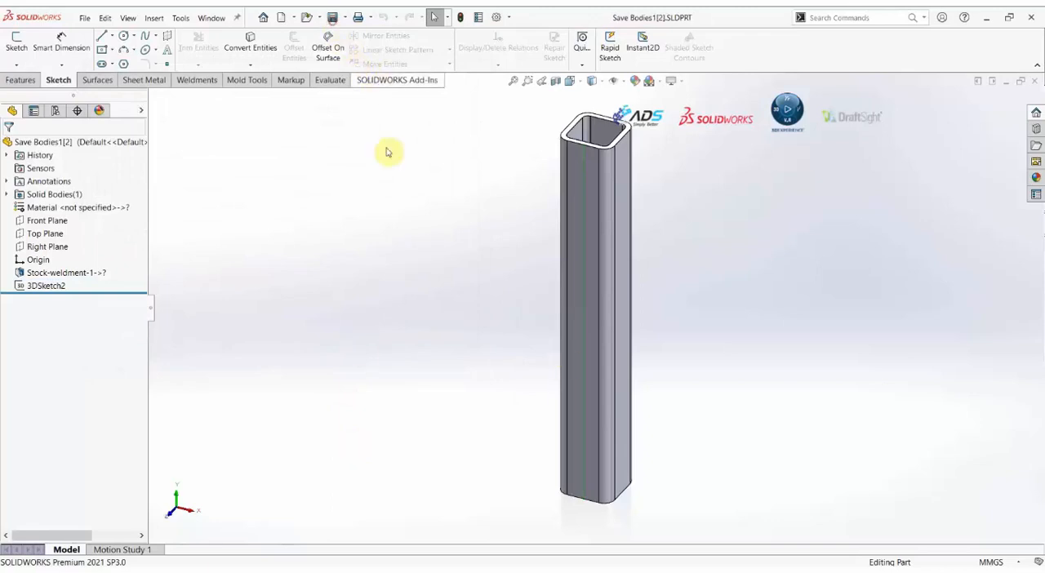
{"action": "left_click", "coordinate": [1035, 82]}
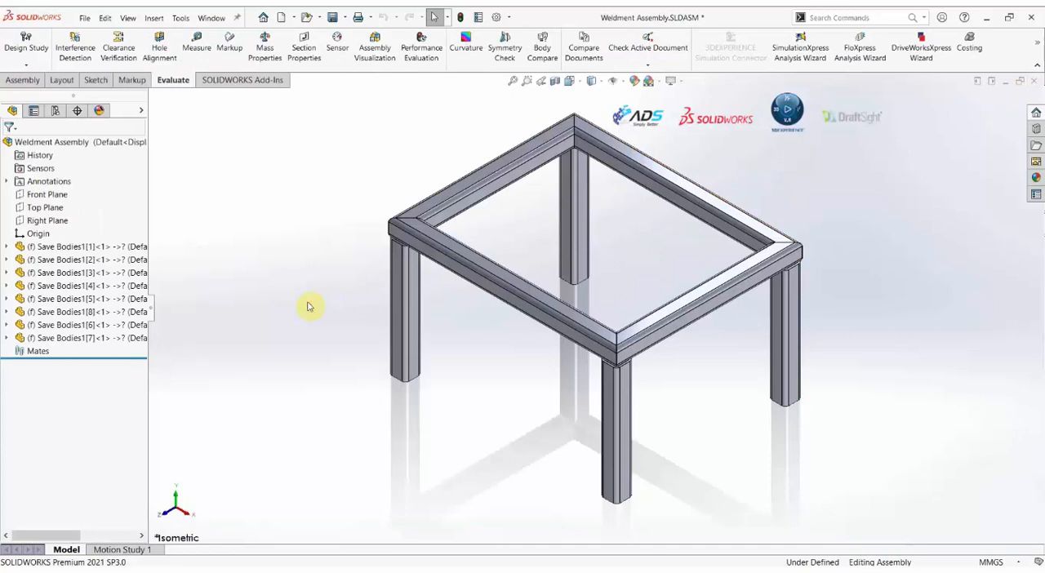
{"action": "key", "text": "ctrl+Tab"}
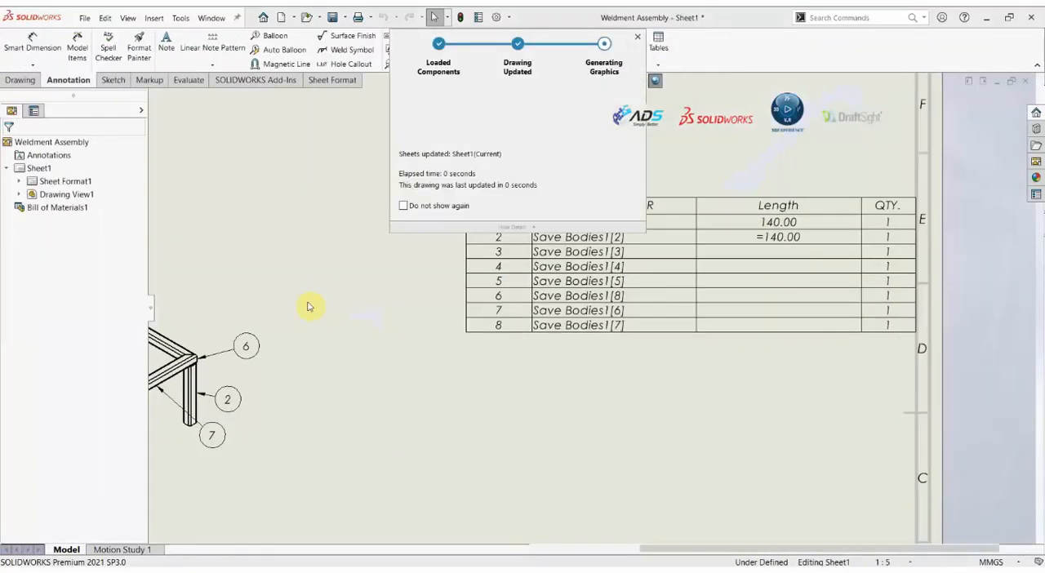
{"action": "left_click", "coordinate": [482, 441]}
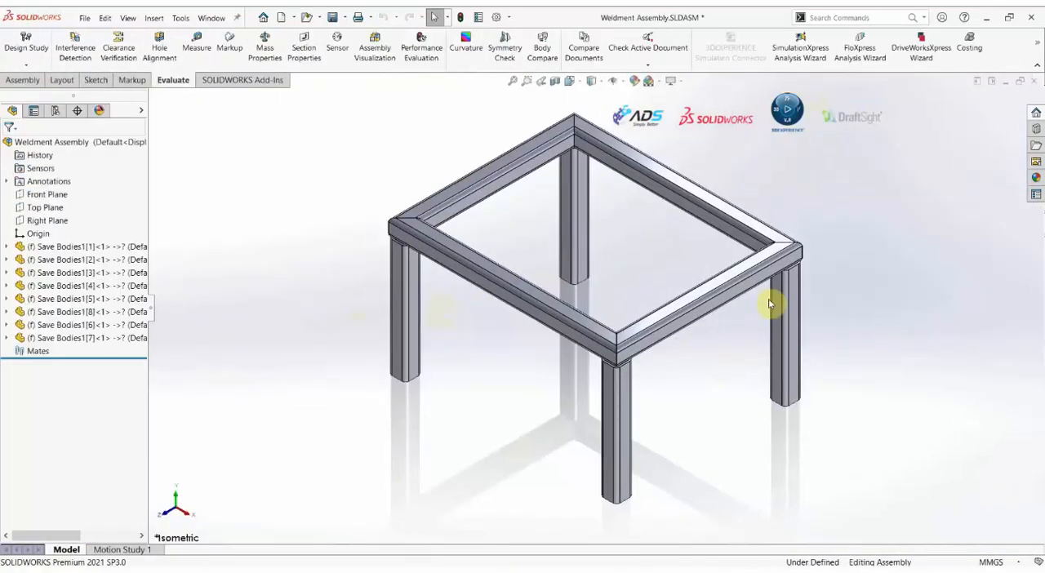
Reopen the Save Bodies1[2] part and remove the leading equals sign from its Length property value.
{"action": "left_click", "coordinate": [787, 303]}
{"action": "left_click", "coordinate": [816, 235]}
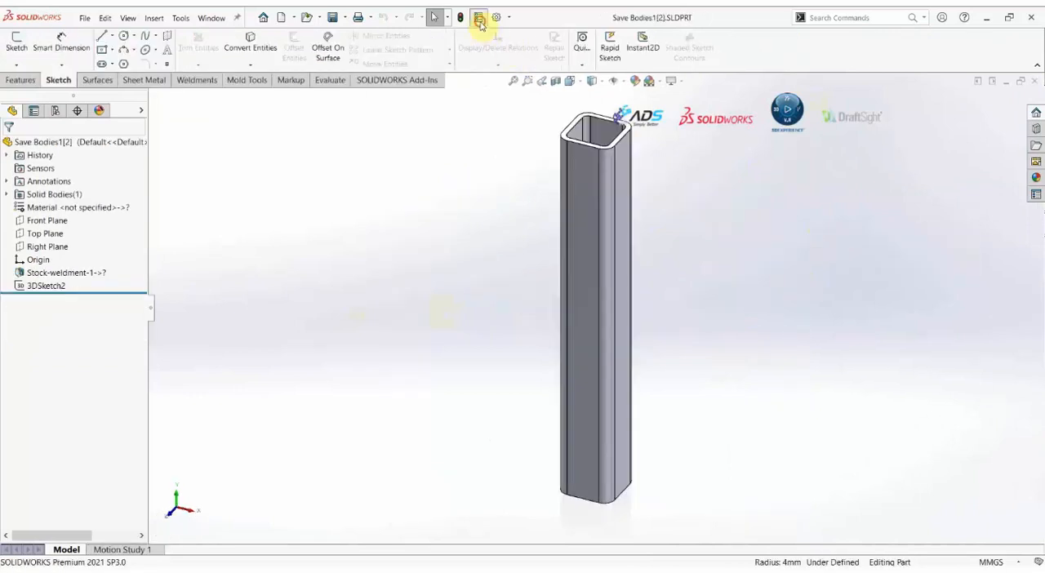
{"action": "left_click", "coordinate": [479, 17]}
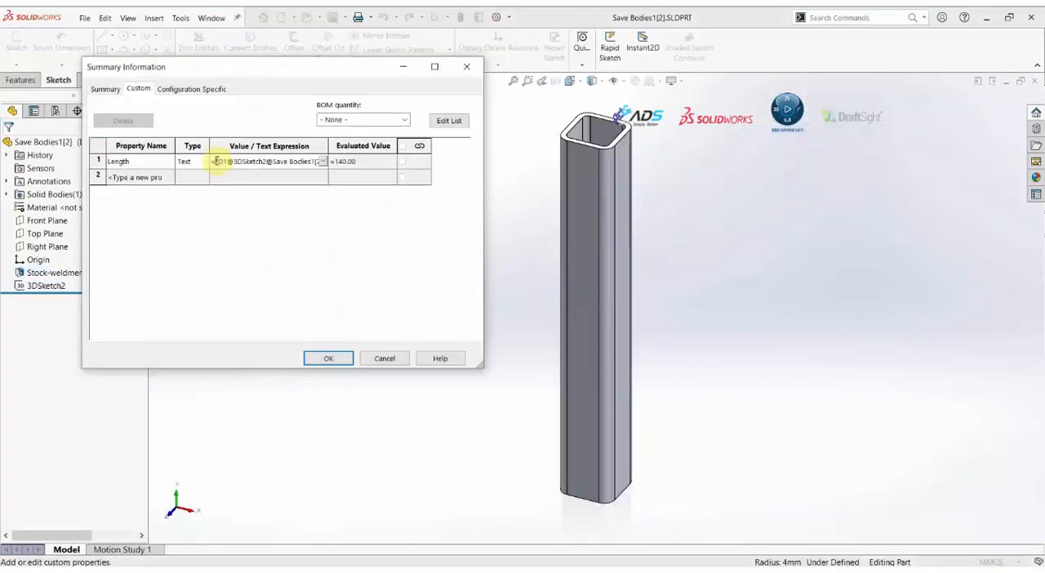
{"action": "left_click", "coordinate": [327, 359]}
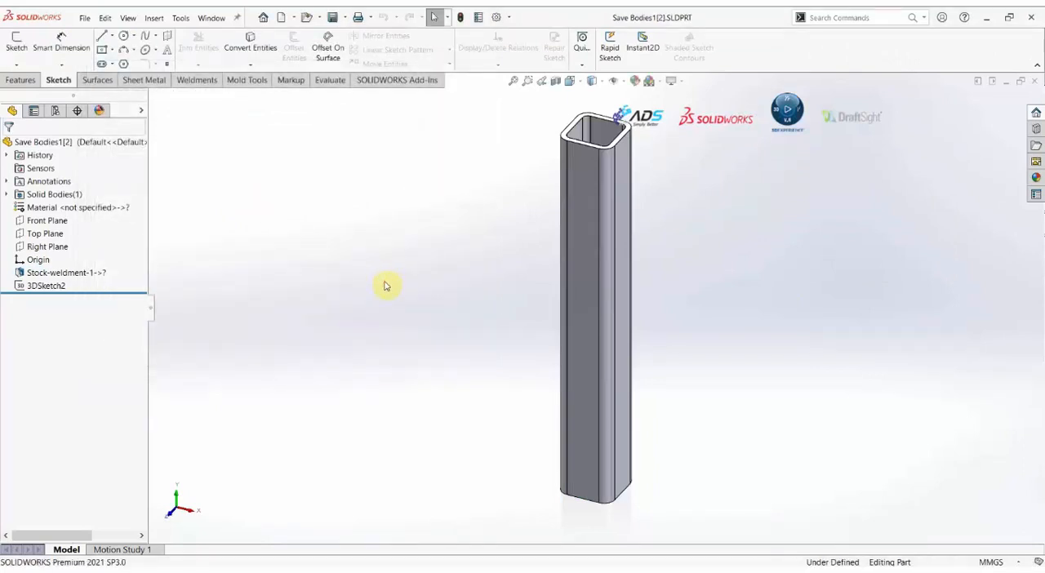
Close the leg part and check its updated Length entry in the drawing's bill of materials.
{"action": "left_click", "coordinate": [1033, 81]}
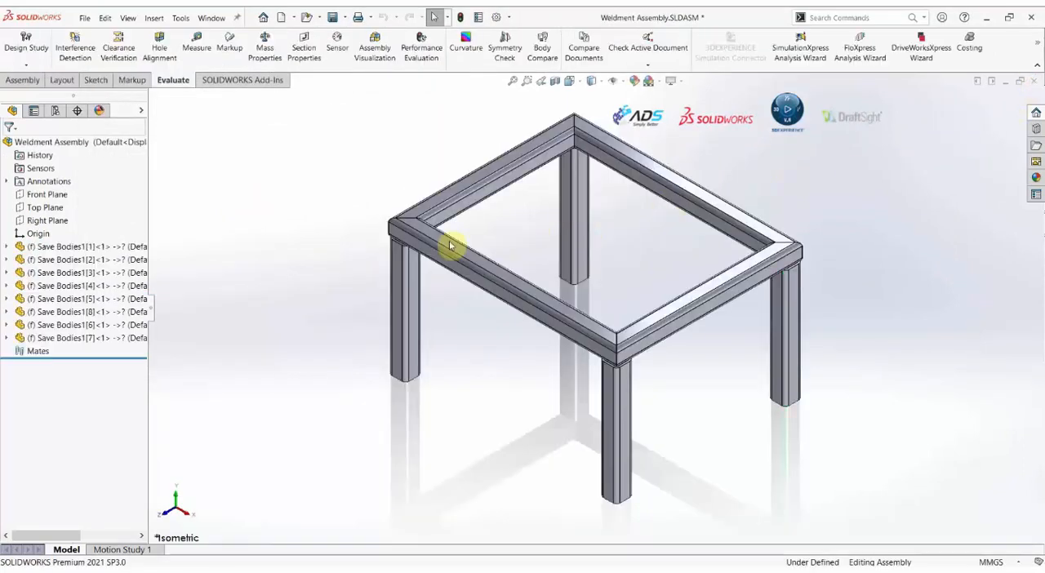
{"action": "key", "text": "ctrl+Tab"}
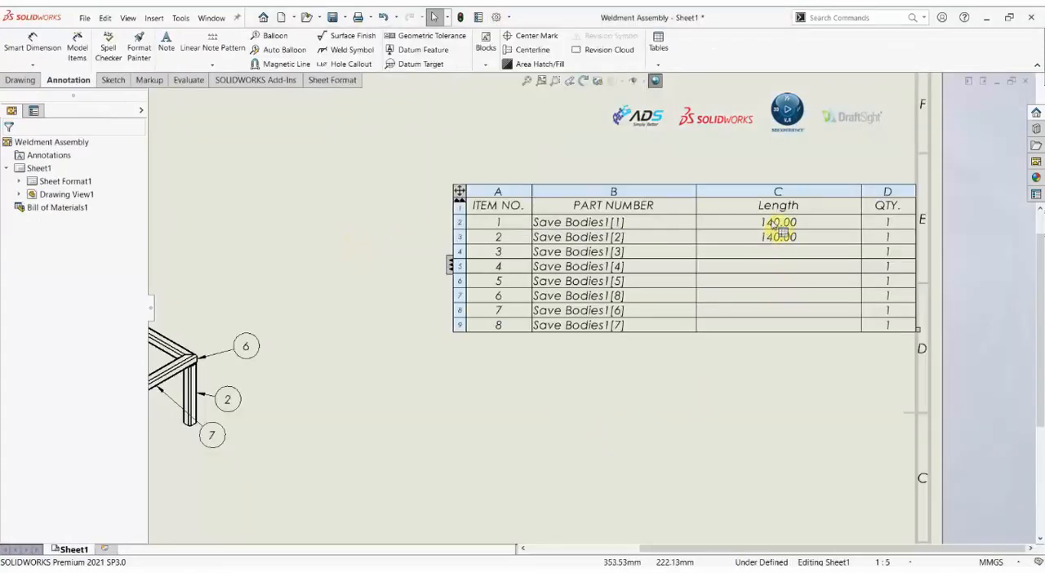
{"action": "left_click", "coordinate": [618, 419]}
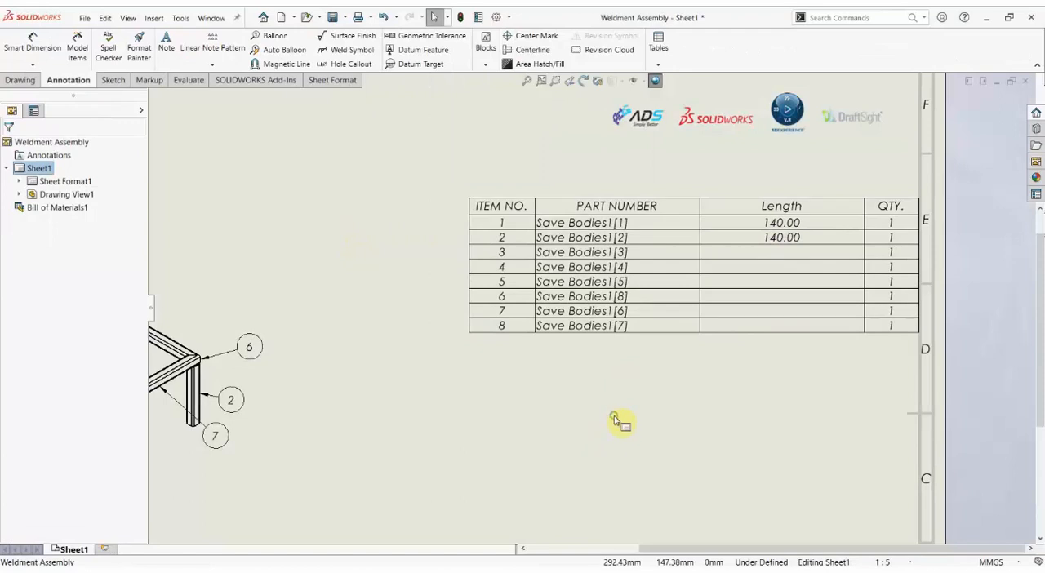
{"action": "key", "text": "f"}
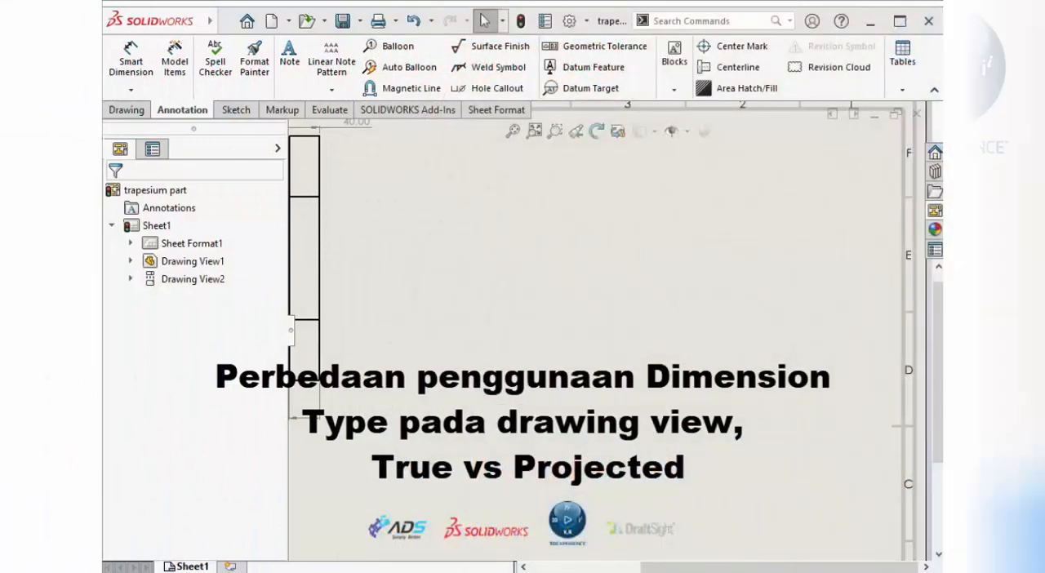
Place a Trimetric view of the trapesium part on its drawing sheet, beside the dimensioned side view.
{"action": "left_click", "coordinate": [934, 214]}
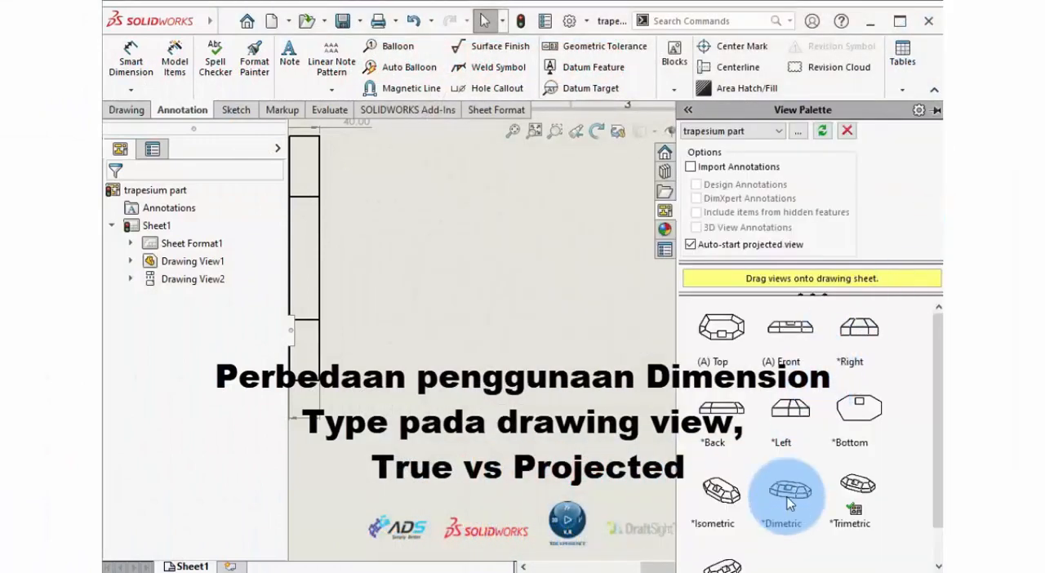
{"action": "mouse_move", "coordinate": [859, 483]}
{"action": "left_mouse_down"}
{"action": "mouse_move", "coordinate": [513, 327]}
{"action": "mouse_move", "coordinate": [484, 269]}
{"action": "mouse_move", "coordinate": [489, 282]}
{"action": "left_mouse_up"}
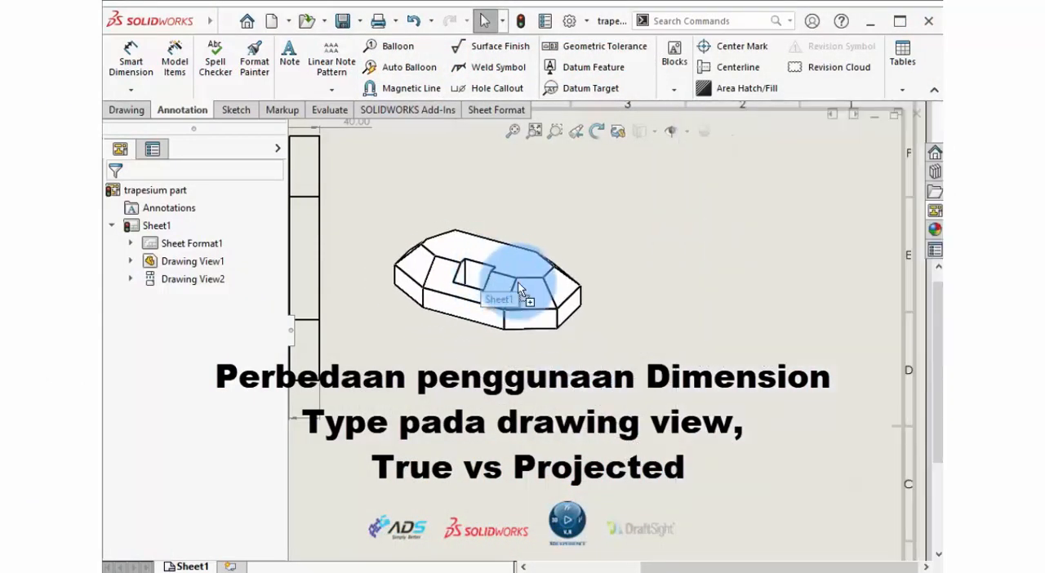
{"action": "left_click", "coordinate": [117, 194]}
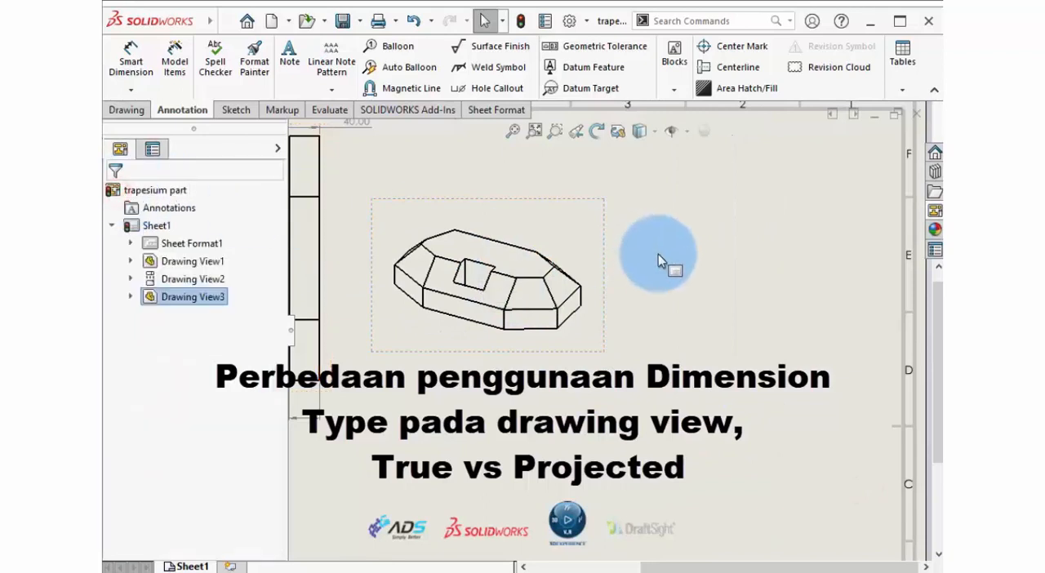
Duplicate the trimetric view and place the copy beside the original on the same sheet.
{"action": "left_click", "coordinate": [653, 324]}
{"action": "left_click", "coordinate": [603, 237]}
{"action": "mouse_move", "coordinate": [603, 244]}
{"action": "left_mouse_down", "text": "ctrl"}
{"action": "mouse_move", "coordinate": [621, 253]}
{"action": "mouse_move", "coordinate": [721, 200]}
{"action": "mouse_move", "coordinate": [828, 242]}
{"action": "mouse_move", "coordinate": [882, 242]}
{"action": "left_mouse_up", "text": "ctrl"}
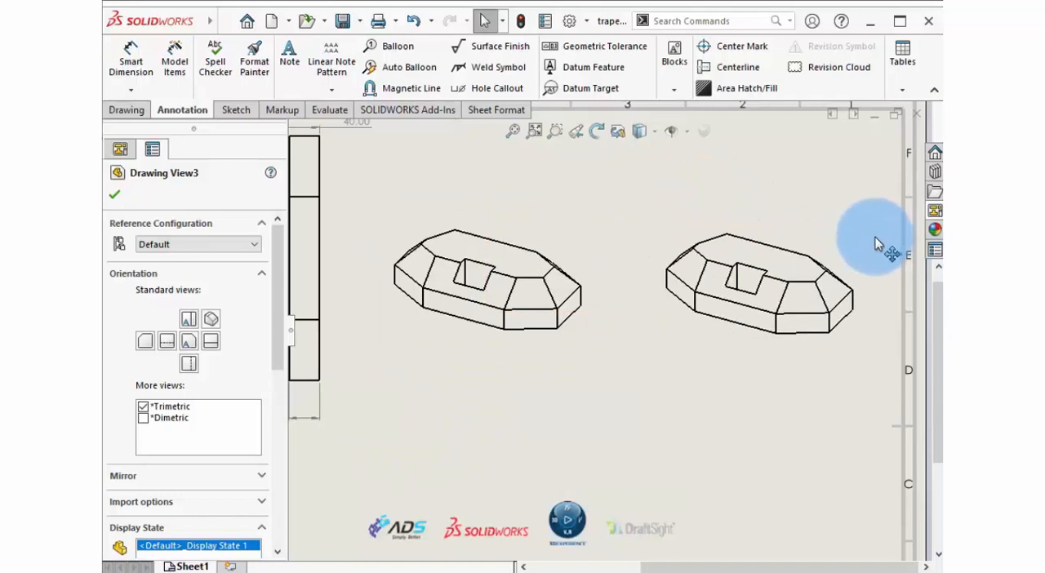
{"action": "left_click", "coordinate": [564, 410]}
Dimension the front vertical edge and the adjoining sloped edge in the original trimetric view with Smart Dimension.
{"action": "scroll", "coordinate": [490, 343], "scroll_direction": "up", "scroll_amount": 2}
{"action": "left_click", "coordinate": [129, 59]}
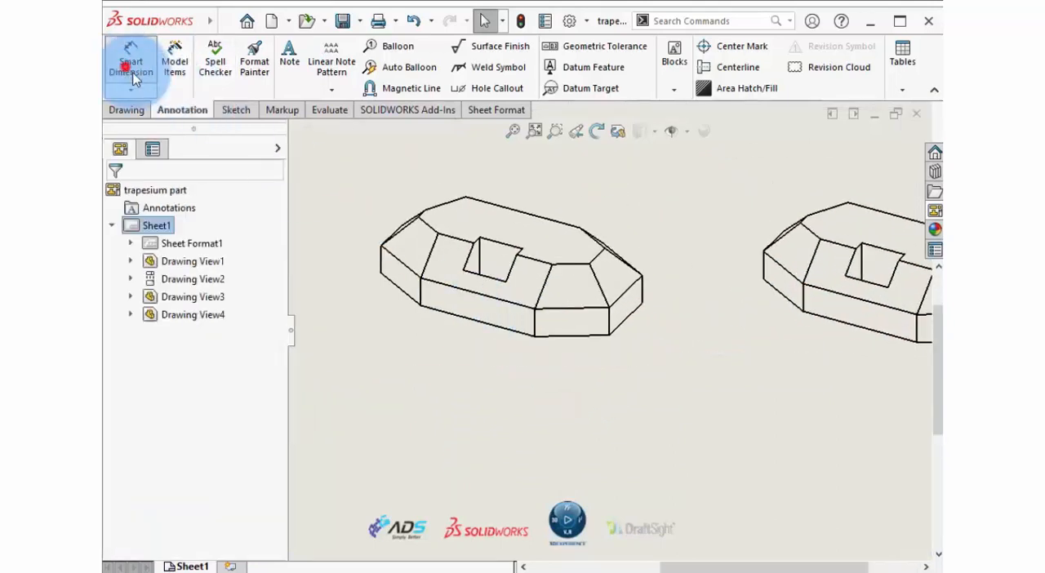
{"action": "left_click", "coordinate": [534, 325]}
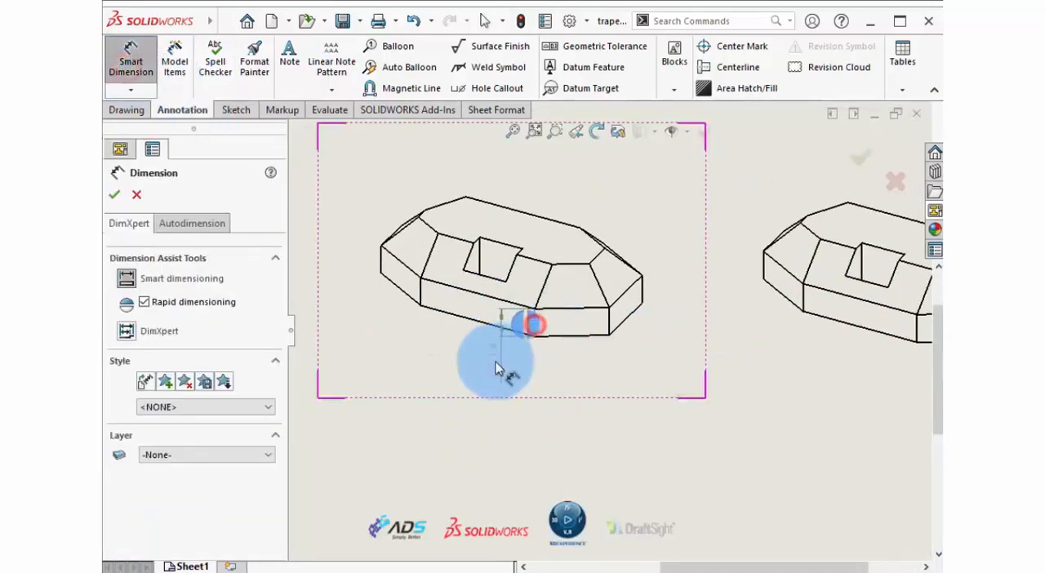
{"action": "left_click", "coordinate": [428, 349]}
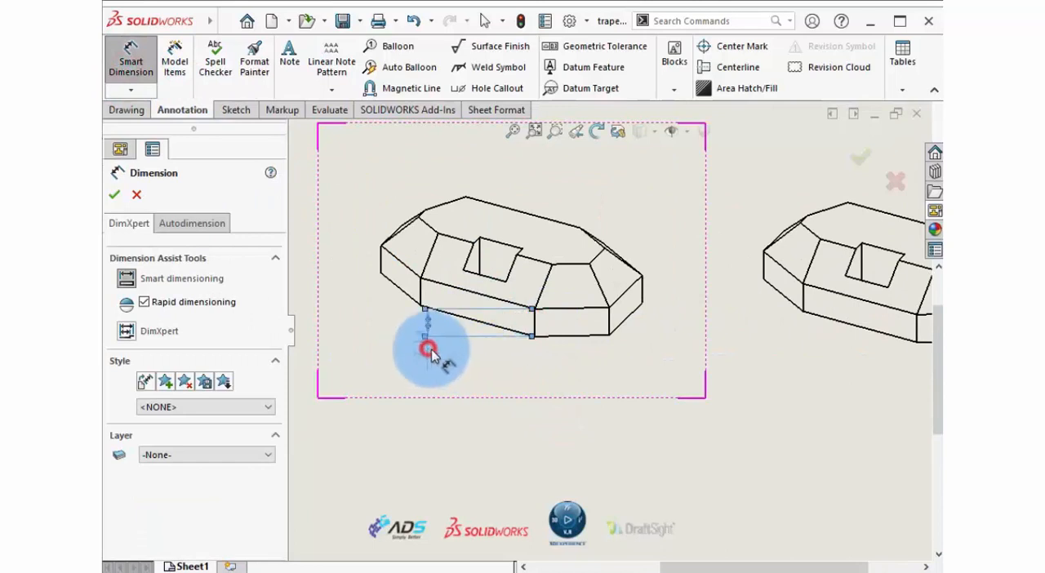
{"action": "left_click", "coordinate": [551, 281]}
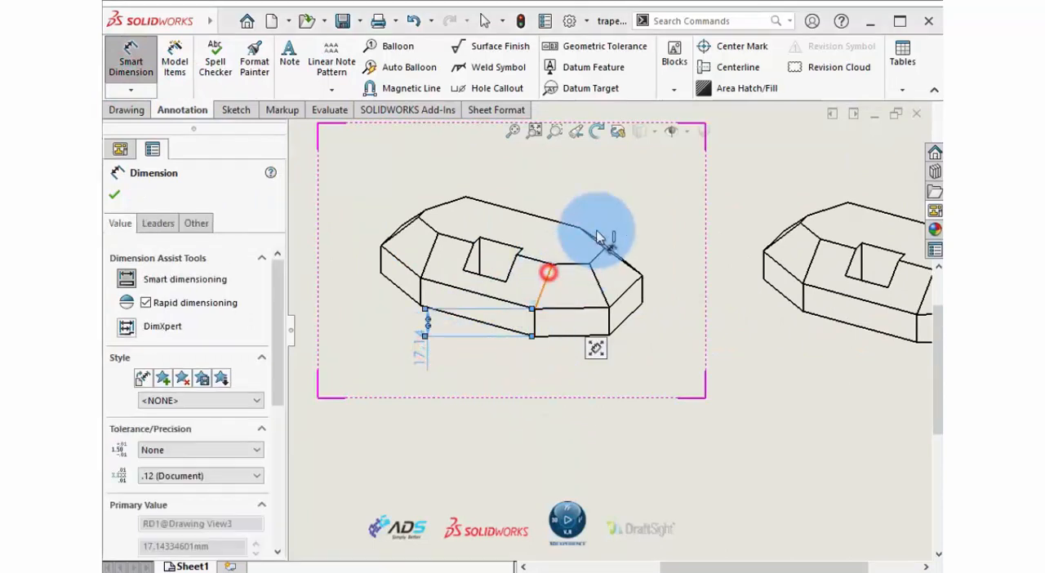
{"action": "left_click", "coordinate": [602, 187]}
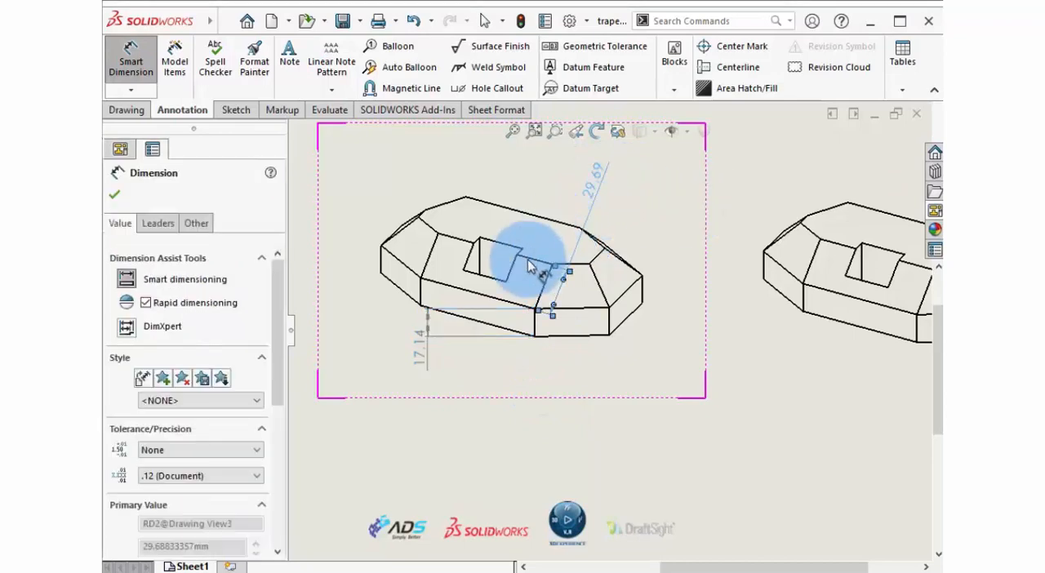
Compare the trimetric view's edge dimensions with the side view's 20 mm dimension, and finish dimensioning.
{"action": "scroll", "coordinate": [591, 344], "scroll_direction": "up", "scroll_amount": 2}
{"action": "scroll", "coordinate": [591, 344], "scroll_direction": "up", "scroll_amount": 3}
{"action": "scroll", "coordinate": [404, 380], "scroll_direction": "down", "scroll_amount": 2}
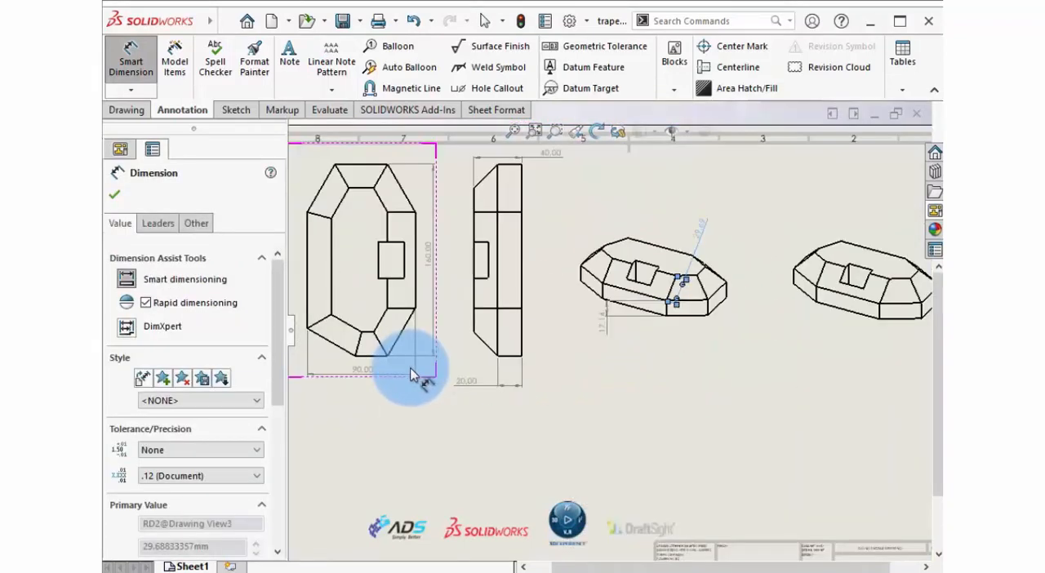
{"action": "scroll", "coordinate": [504, 363], "scroll_direction": "down", "scroll_amount": 2}
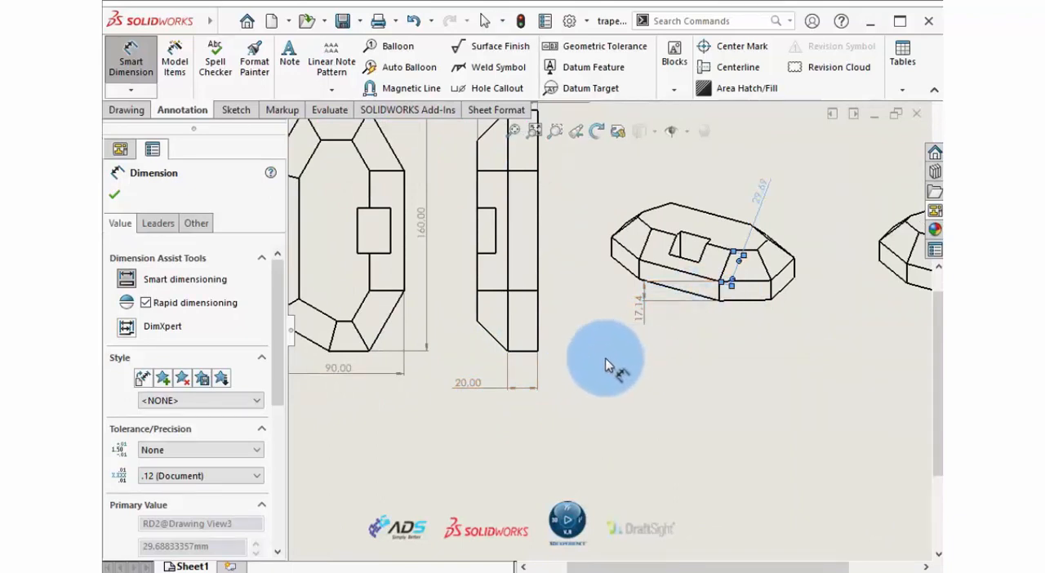
{"action": "scroll", "coordinate": [790, 336], "scroll_direction": "up", "scroll_amount": 1}
{"action": "scroll", "coordinate": [792, 330], "scroll_direction": "up", "scroll_amount": 3}
{"action": "scroll", "coordinate": [809, 307], "scroll_direction": "down", "scroll_amount": 3}
{"action": "left_click", "coordinate": [115, 193]}
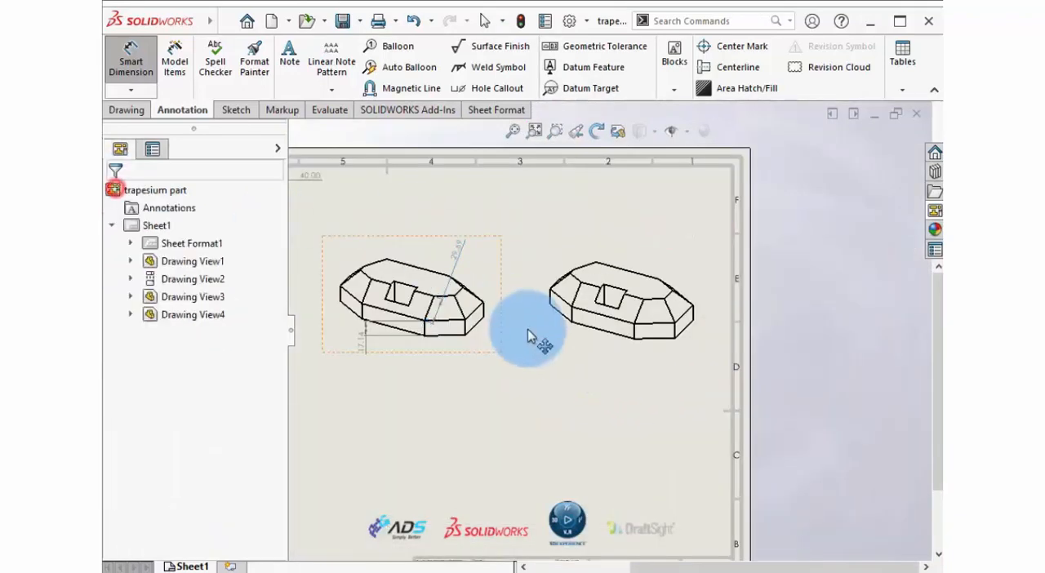
Set the dimension type of the duplicated trimetric view to True.
{"action": "scroll", "coordinate": [527, 328], "scroll_direction": "down", "scroll_amount": 1}
{"action": "left_click", "coordinate": [613, 215]}
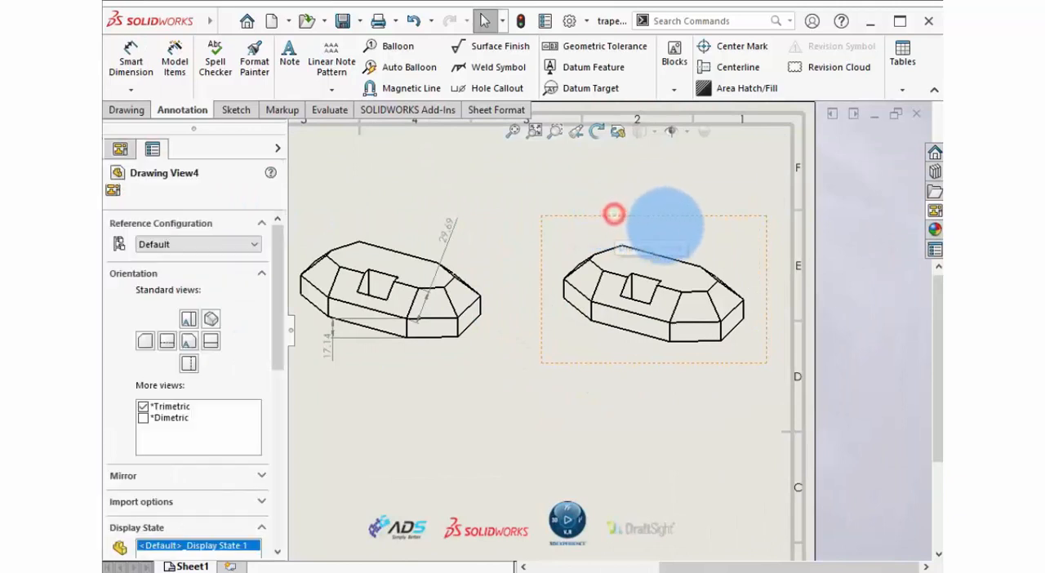
{"action": "left_click_drag", "start_coordinate": [278, 238], "coordinate": [291, 397]}
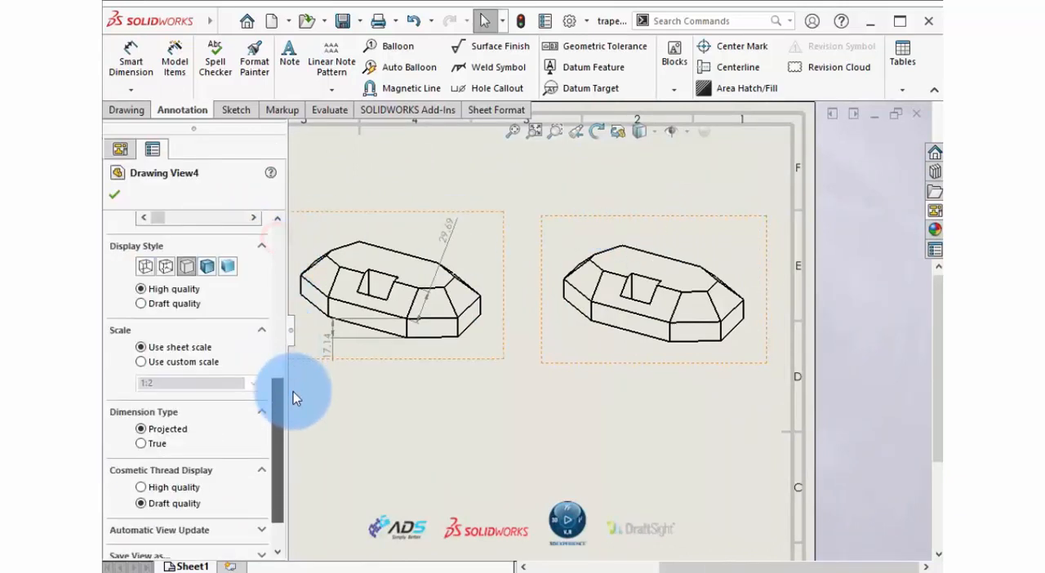
{"action": "left_click", "coordinate": [153, 443]}
{"action": "left_click", "coordinate": [116, 193]}
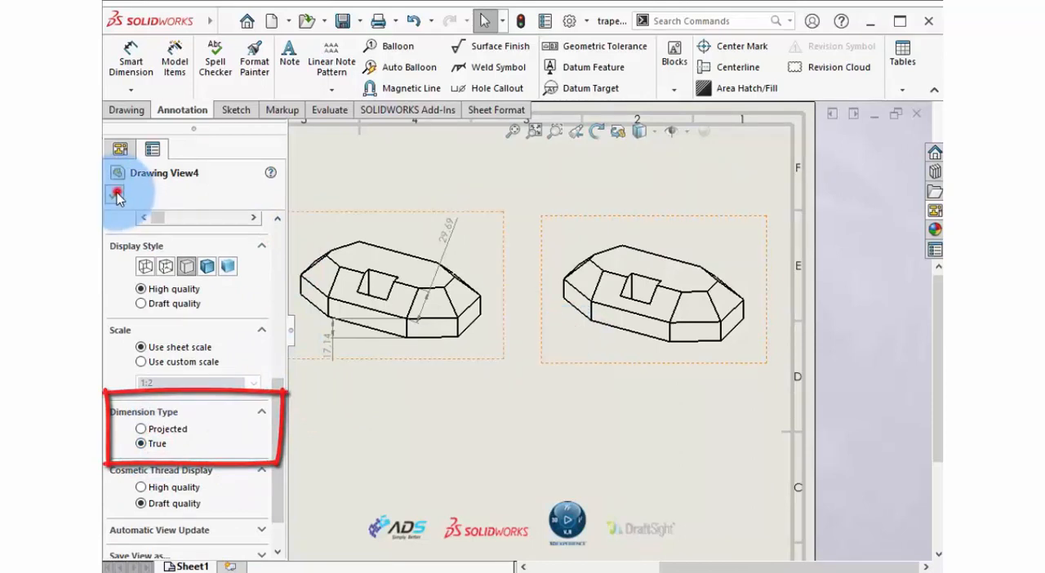
Dimension the front vertical edge and the adjoining sloped edge in the duplicated trimetric view with Smart Dimension, and finish dimensioning.
{"action": "left_click", "coordinate": [131, 57]}
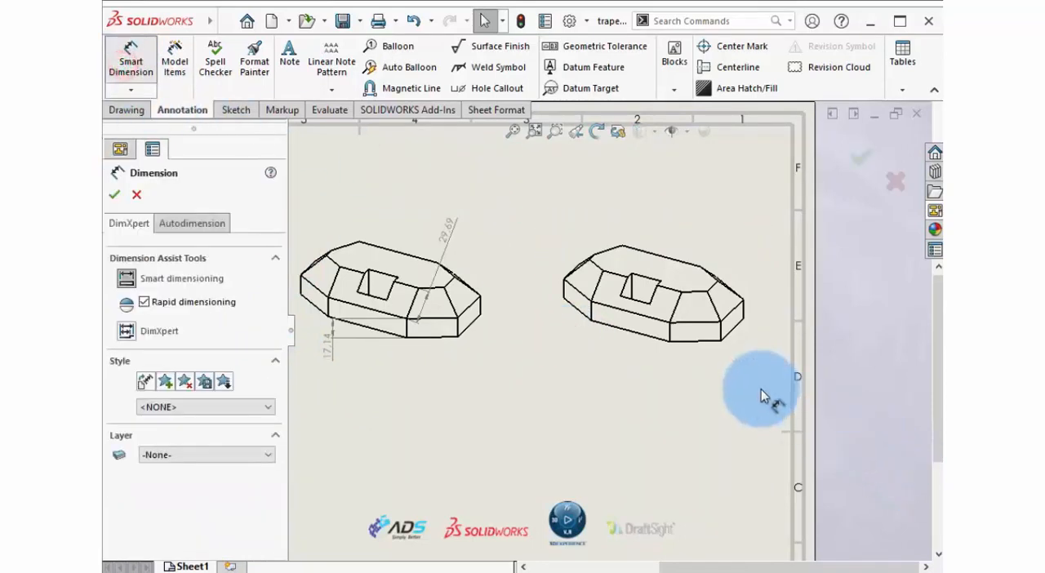
{"action": "left_click", "coordinate": [672, 327]}
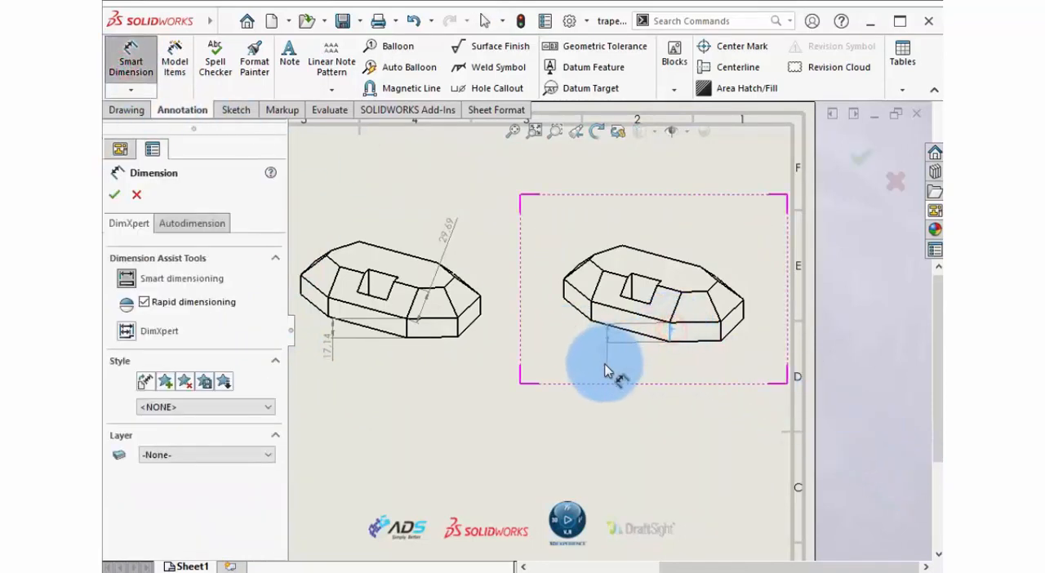
{"action": "left_click", "coordinate": [579, 356]}
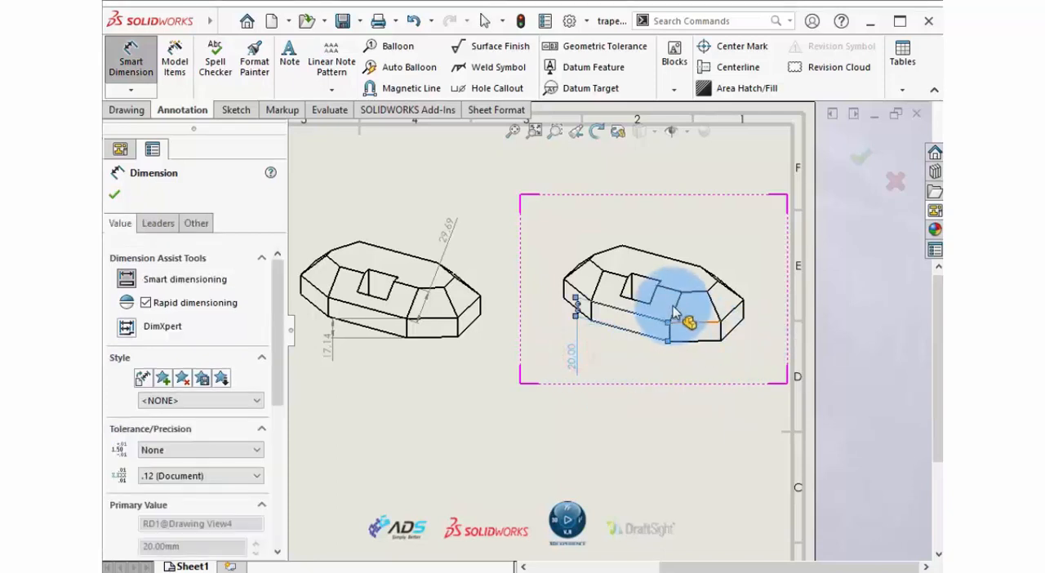
{"action": "left_click", "coordinate": [718, 234]}
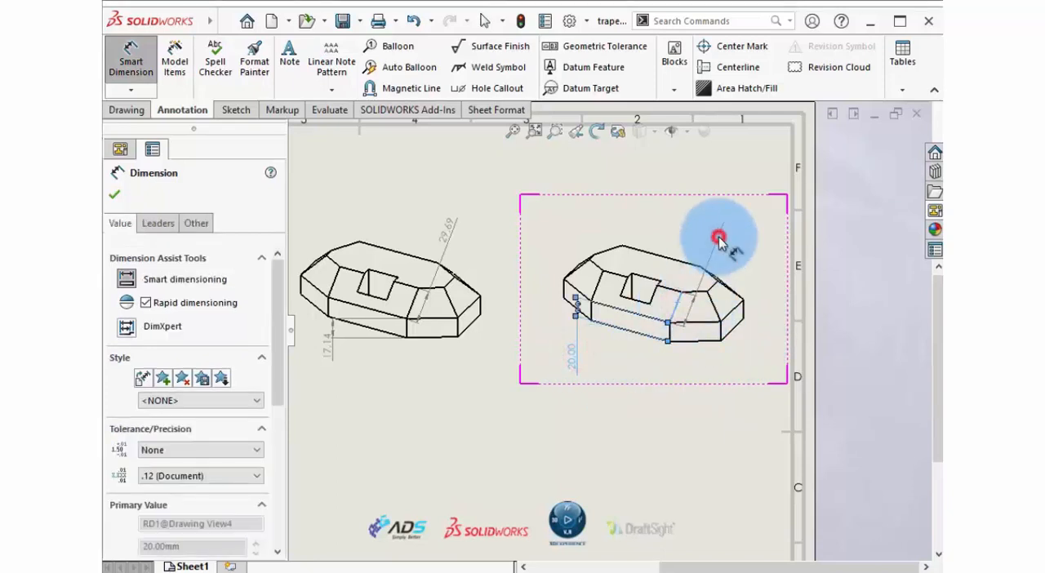
{"action": "left_click", "coordinate": [779, 300]}
{"action": "left_click", "coordinate": [111, 197]}
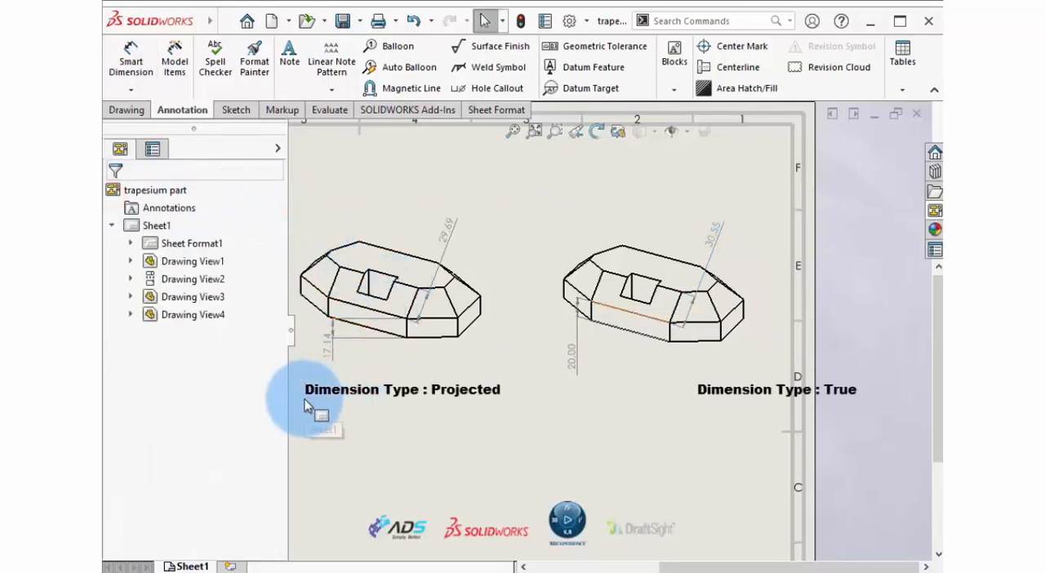
{"action": "scroll", "coordinate": [306, 406], "scroll_direction": "down", "scroll_amount": 2}
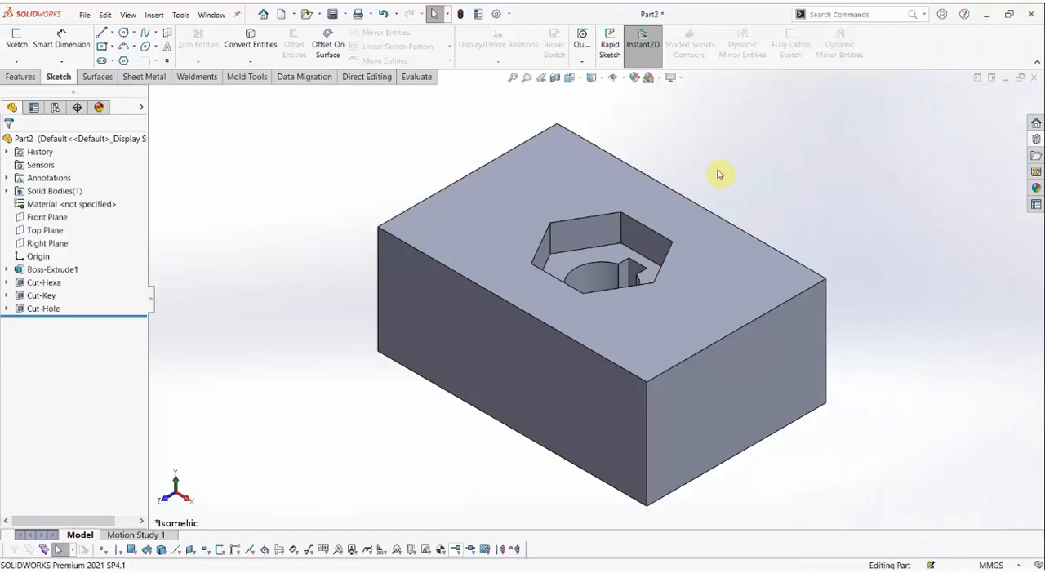
Create a new folder named Hole in the design library.
{"action": "middle_click_drag", "start_coordinate": [658, 247], "coordinate": [662, 299]}
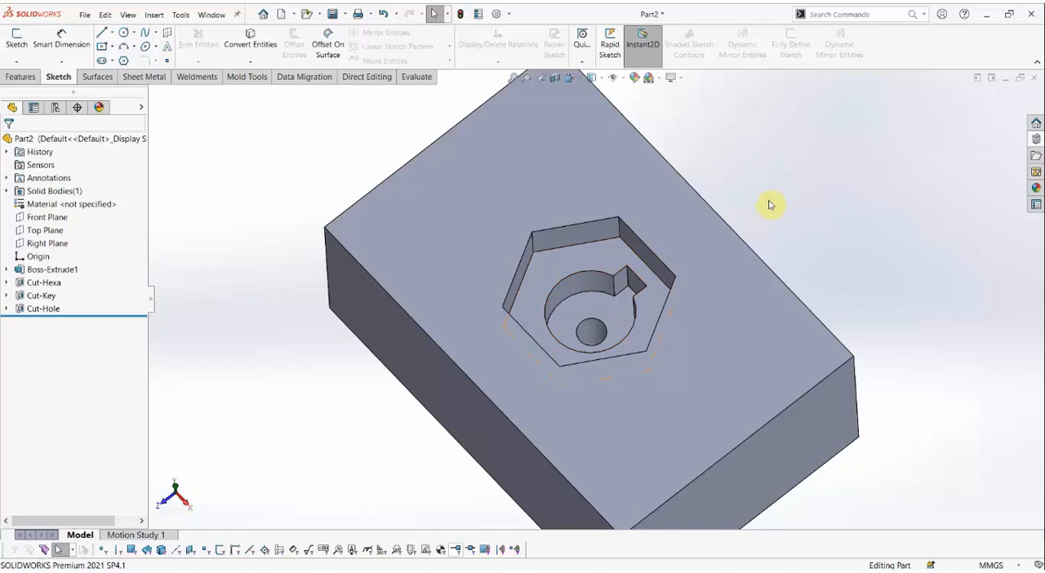
{"action": "key", "text": "ctrl+7"}
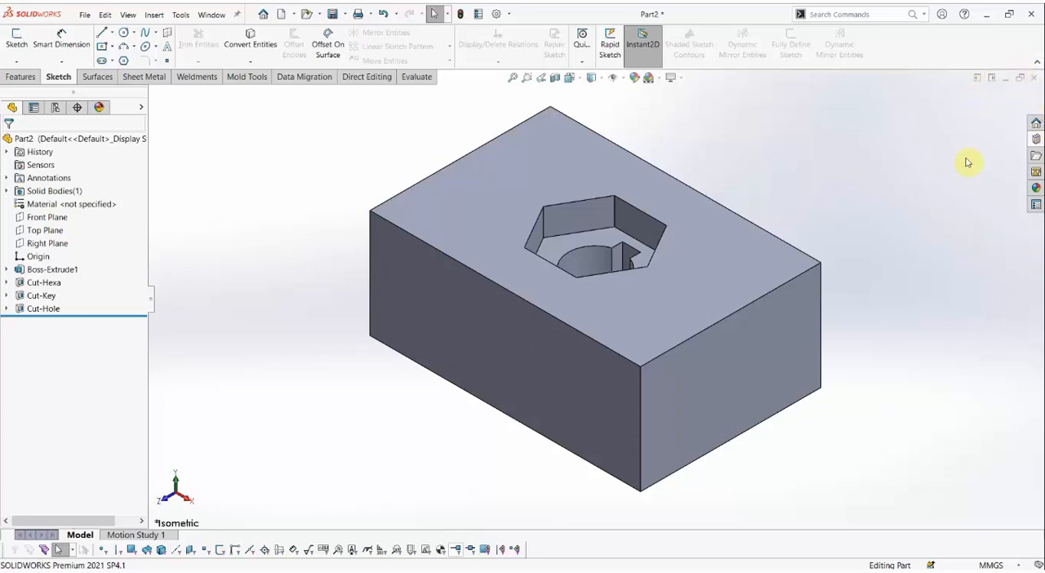
{"action": "left_click", "coordinate": [1035, 140]}
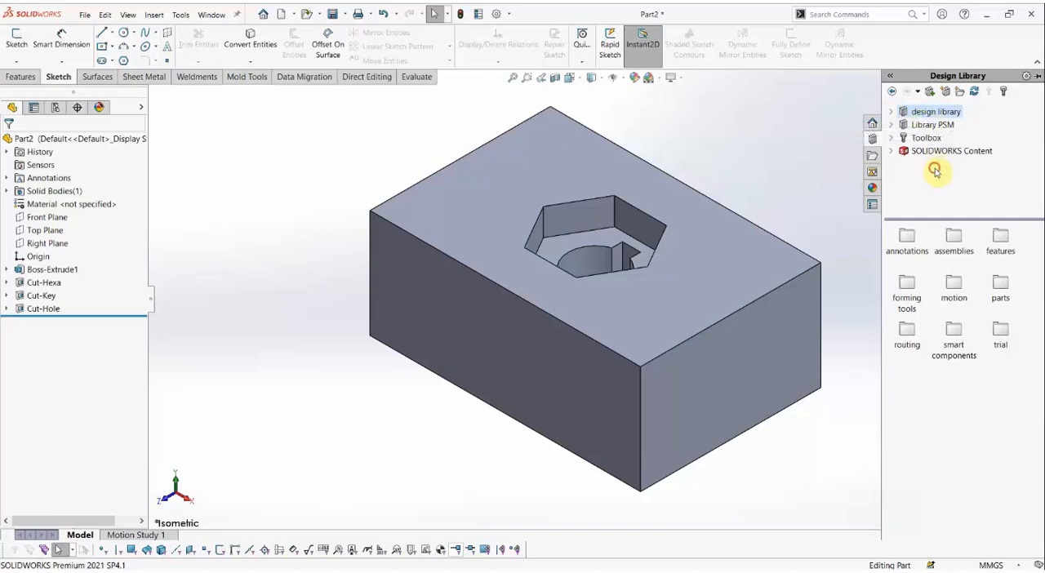
{"action": "left_click", "coordinate": [961, 91]}
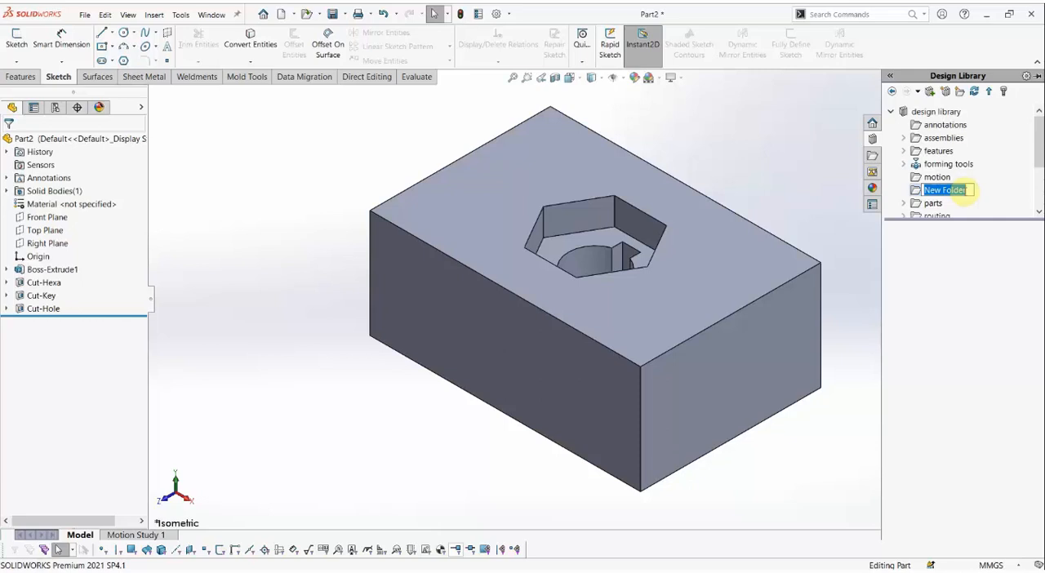
{"action": "key", "text": "BackSpace"}
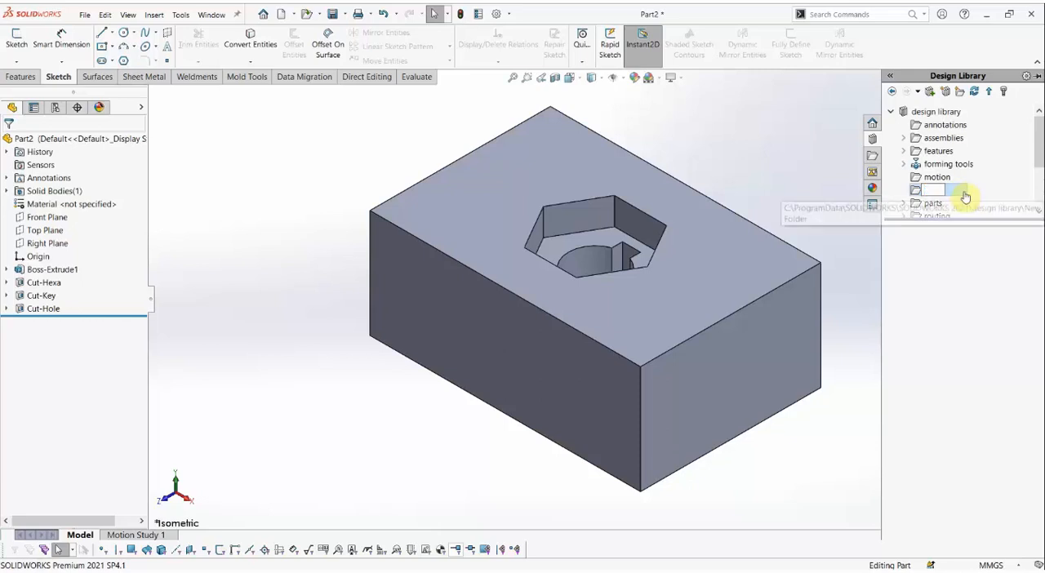
{"action": "type", "text": "Hole"}
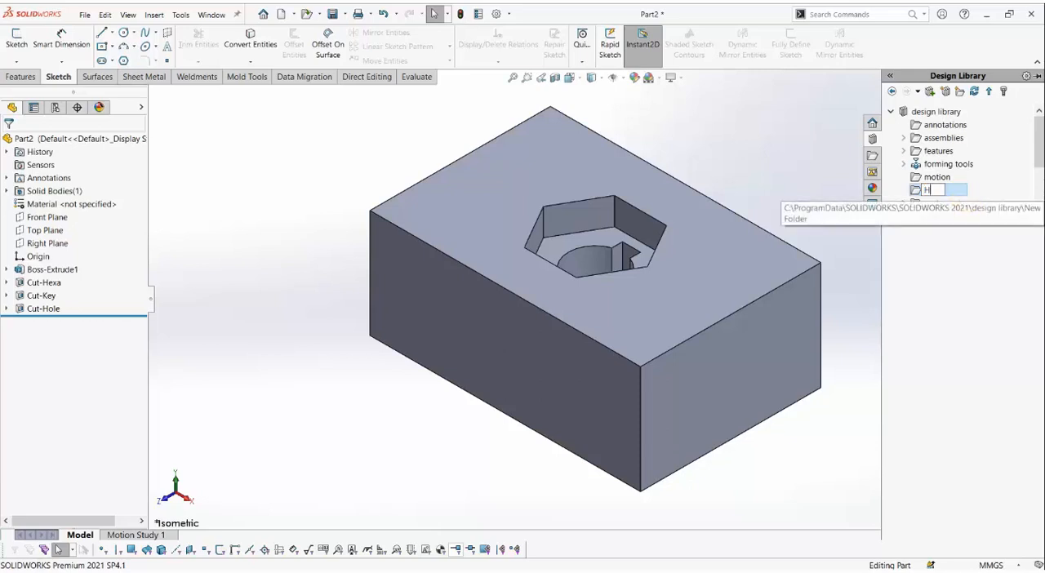
{"action": "left_click", "coordinate": [964, 196]}
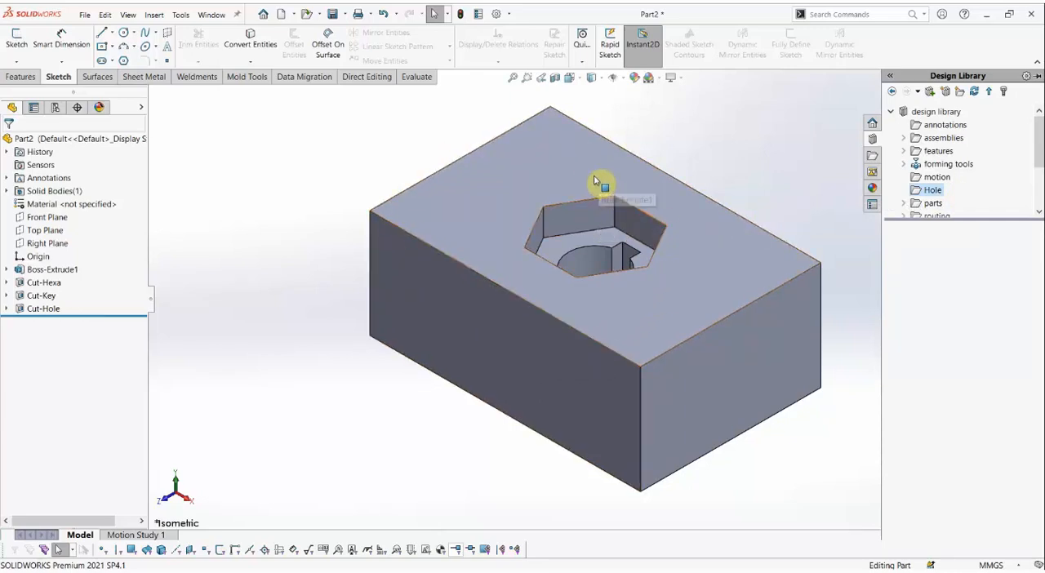
Examine the Cut-Hexa, Cut-Key and Cut-Hole features on the block, and restore the isometric view.
{"action": "scroll", "coordinate": [677, 272], "scroll_direction": "up", "scroll_amount": 3}
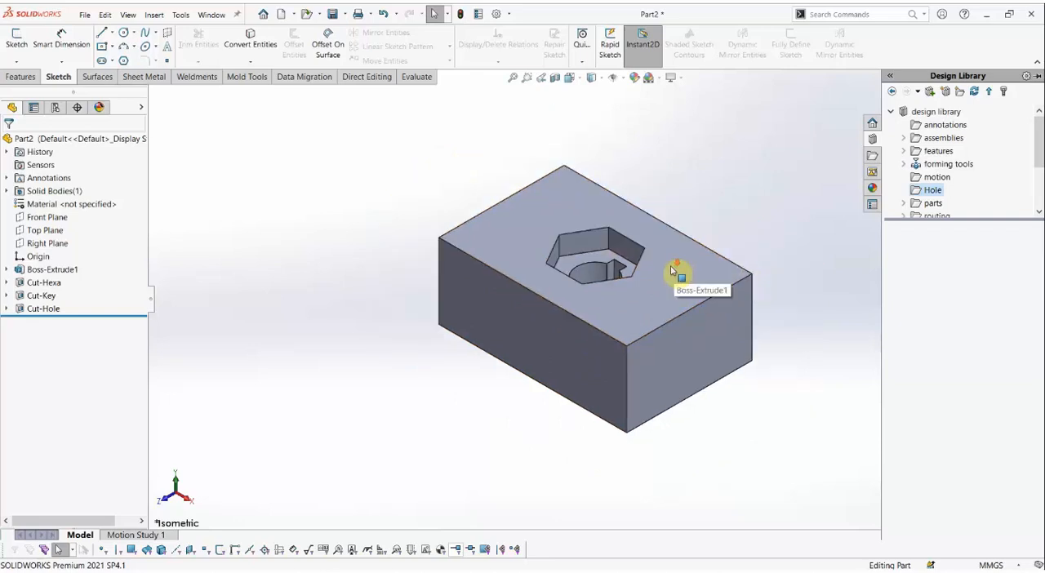
{"action": "scroll", "coordinate": [677, 273], "scroll_direction": "down", "scroll_amount": 4}
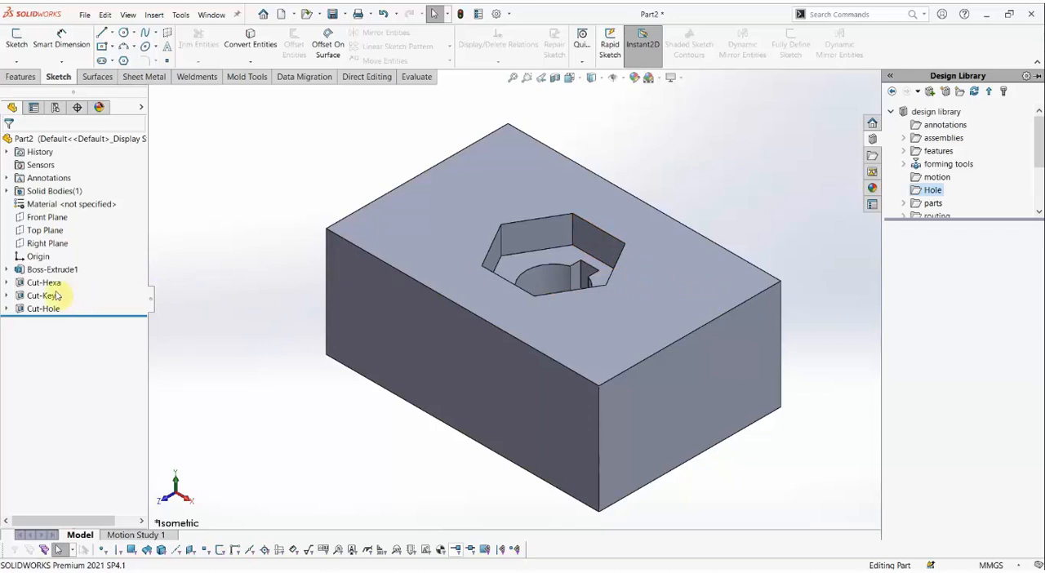
{"action": "mouse_move", "coordinate": [40, 289]}
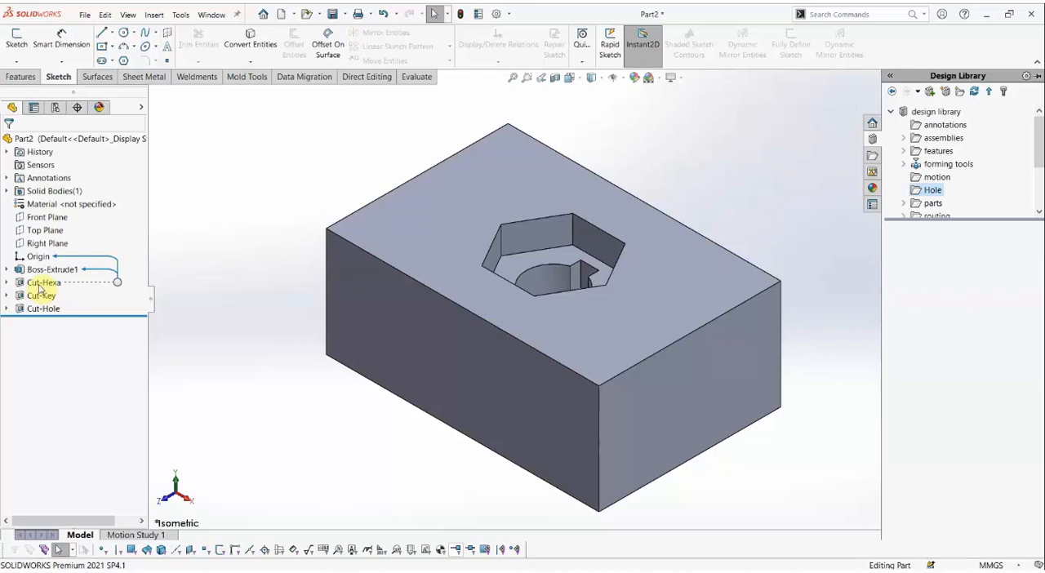
{"action": "left_click", "coordinate": [39, 284]}
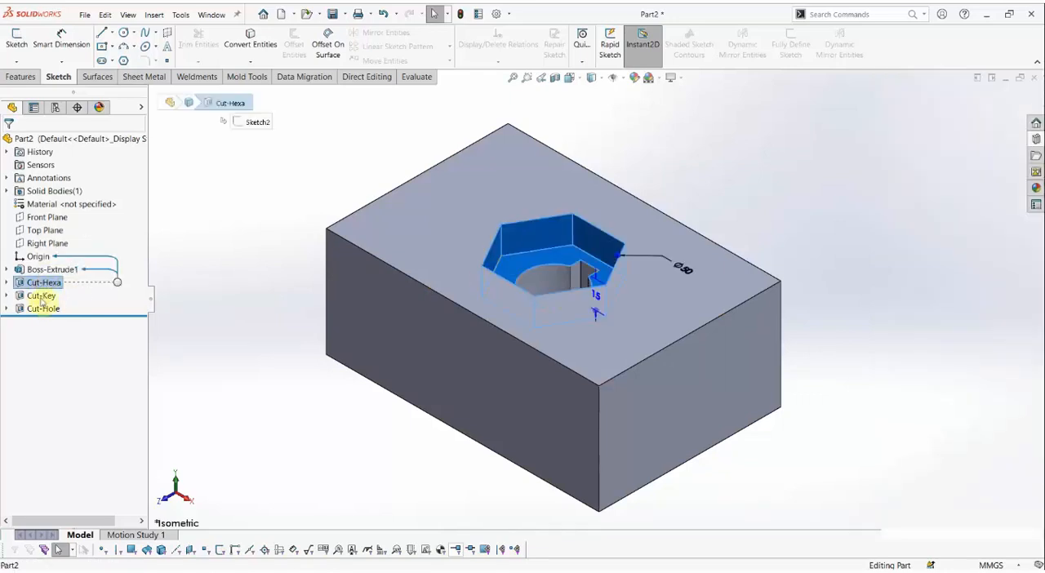
{"action": "left_click", "coordinate": [40, 295]}
{"action": "scroll", "coordinate": [552, 308], "scroll_direction": "down", "scroll_amount": 2}
{"action": "middle_click_drag", "start_coordinate": [551, 307], "coordinate": [546, 328]}
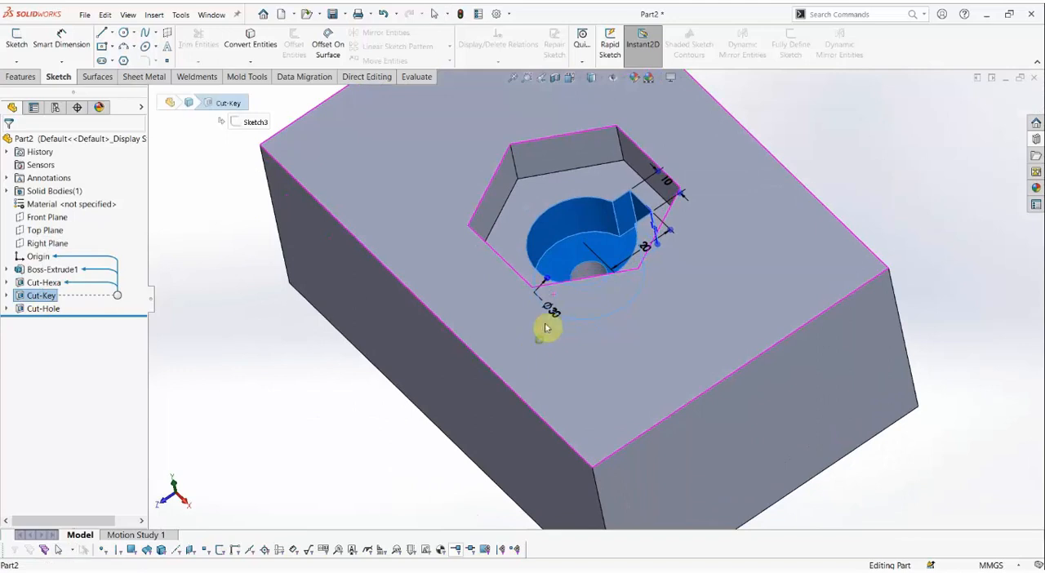
{"action": "left_click", "coordinate": [42, 310]}
{"action": "mouse_move", "coordinate": [542, 328]}
{"action": "middle_mouse_down"}
{"action": "mouse_move", "coordinate": [546, 377]}
{"action": "mouse_move", "coordinate": [616, 232]}
{"action": "mouse_move", "coordinate": [562, 229]}
{"action": "middle_mouse_up"}
{"action": "left_click", "coordinate": [274, 322]}
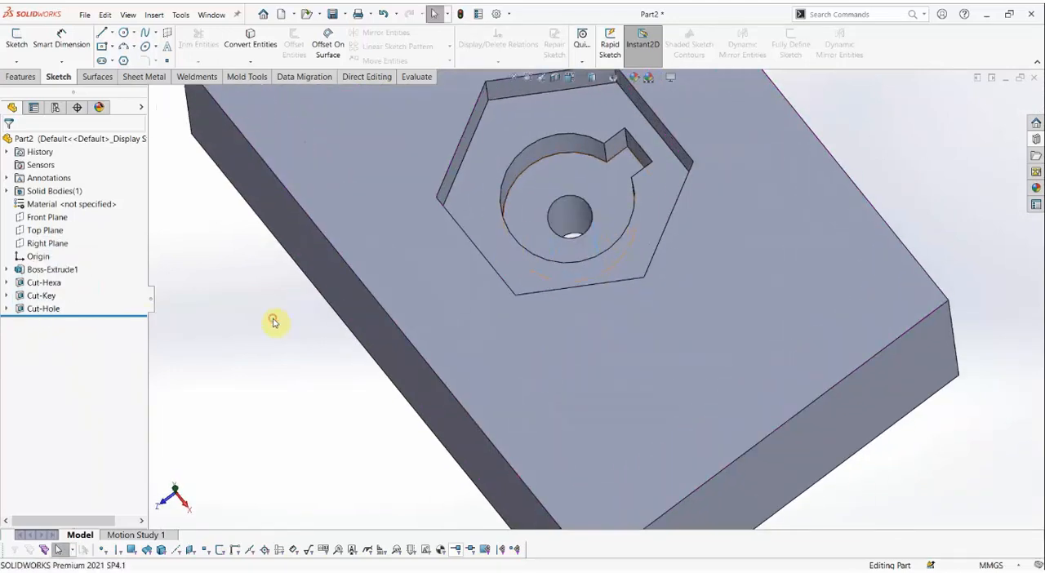
{"action": "key", "text": "ctrl+7"}
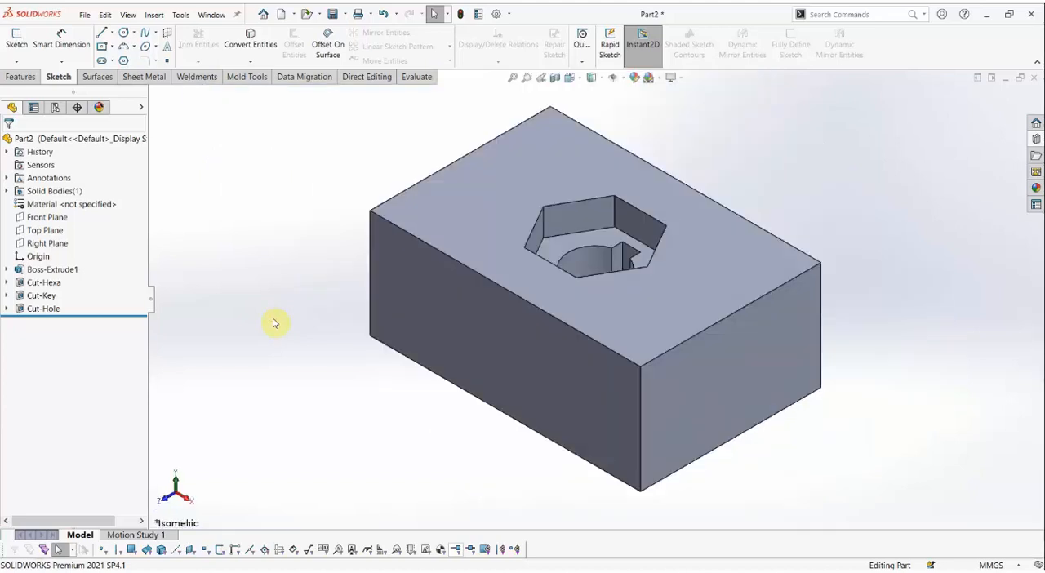
Keep the Design Library permanently visible and start adding the block's features to its Hole folder with Add to Library.
{"action": "left_click", "coordinate": [1036, 138]}
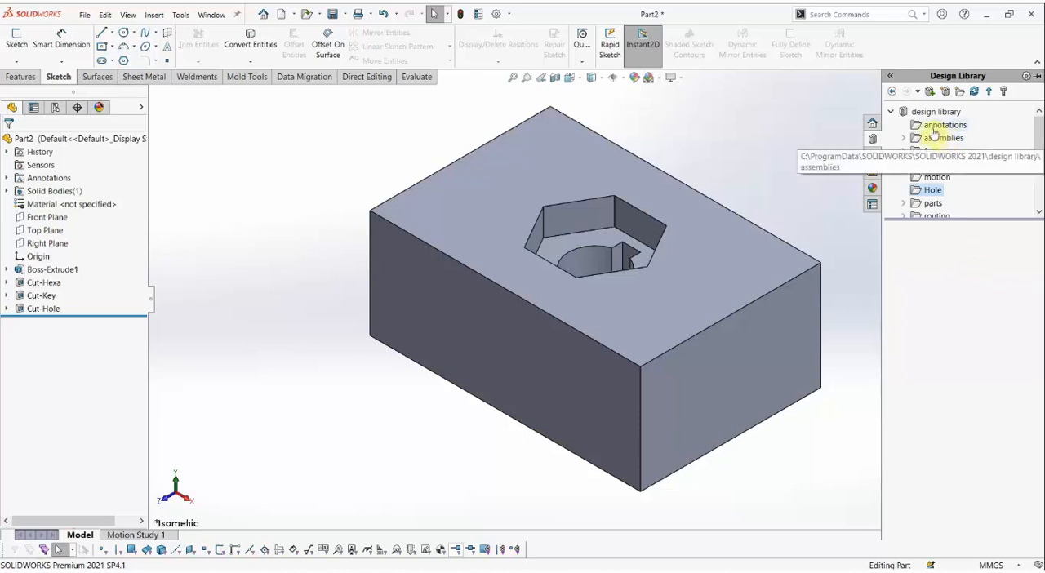
{"action": "left_click", "coordinate": [1038, 78]}
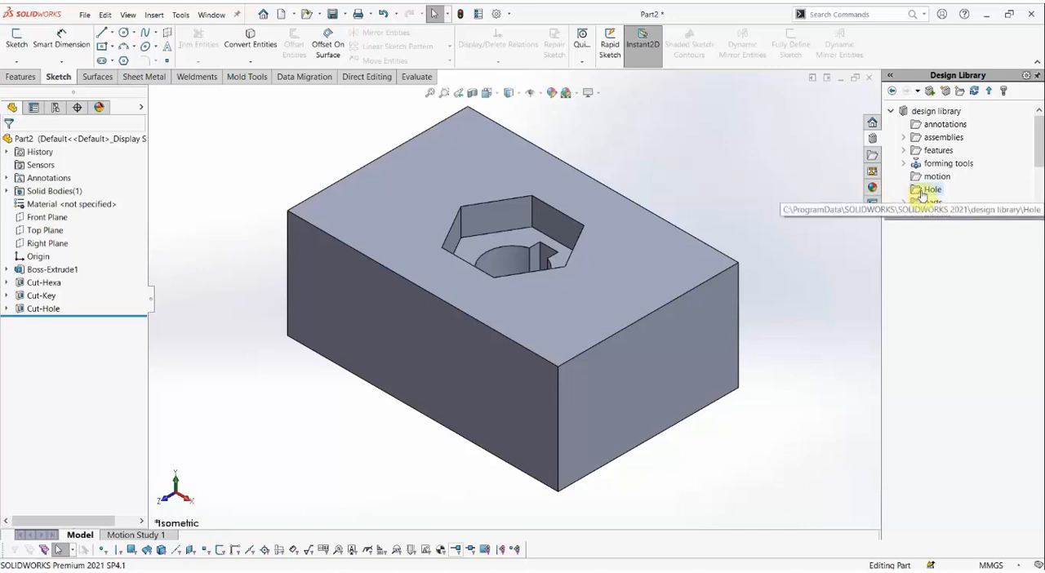
{"action": "left_click_drag", "start_coordinate": [923, 195], "coordinate": [470, 163]}
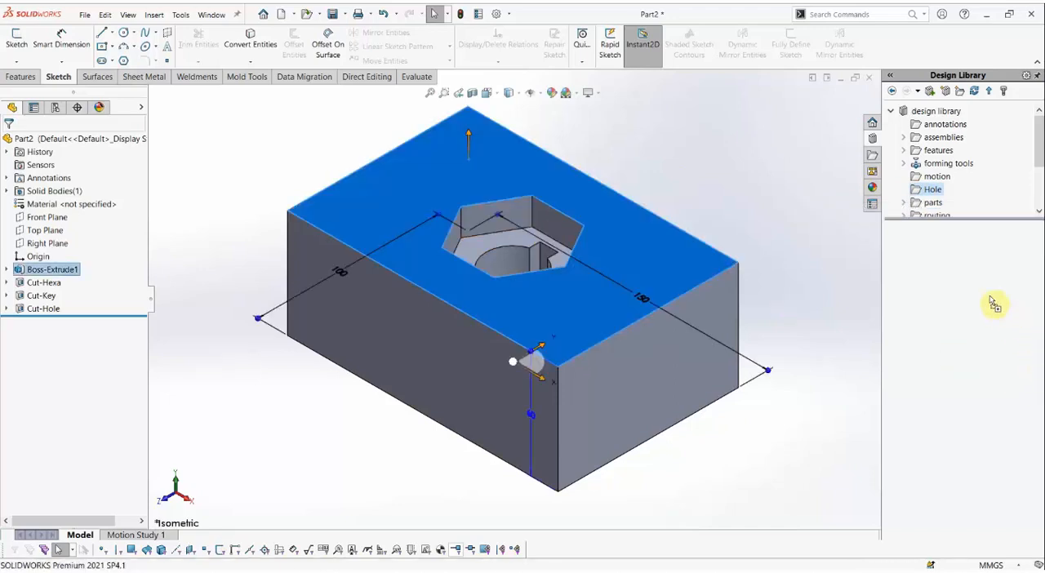
{"action": "left_click_drag", "start_coordinate": [921, 251], "coordinate": [921, 248]}
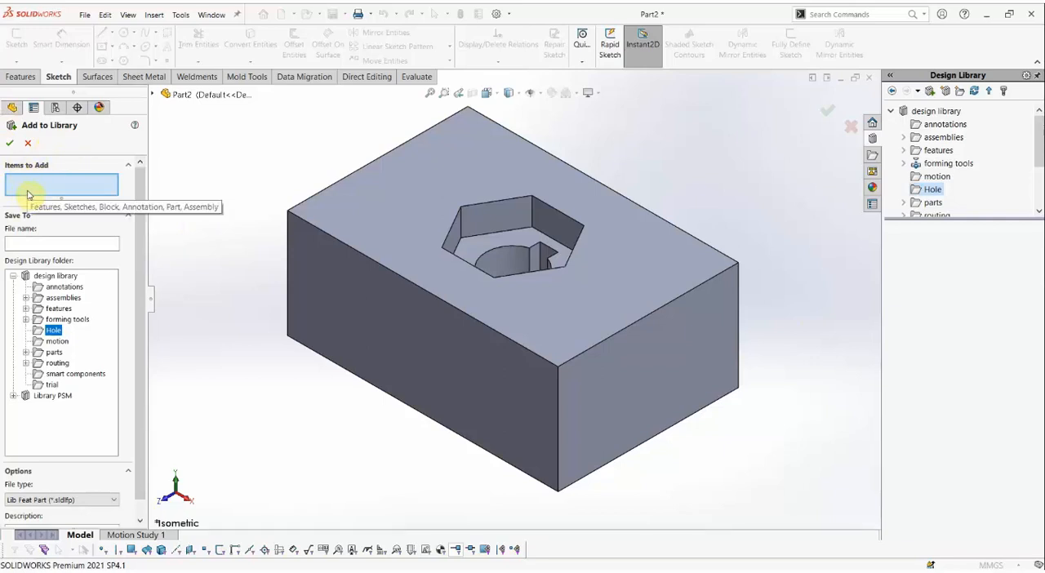
Select Cut-Hexa, Cut-Key and Cut-Hole from the feature tree as the items to add to the library.
{"action": "left_click", "coordinate": [152, 95]}
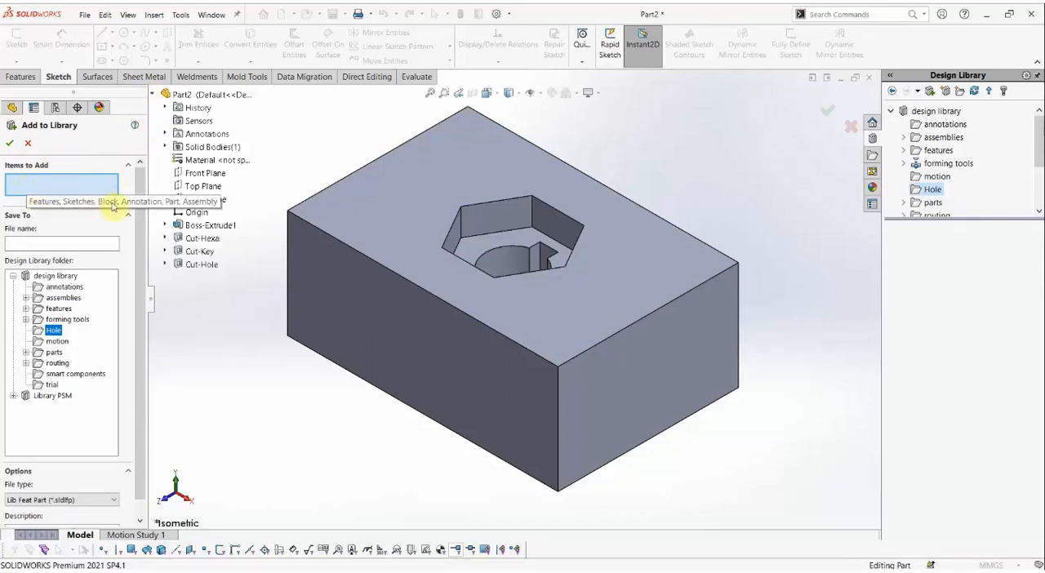
{"action": "left_click", "coordinate": [199, 239]}
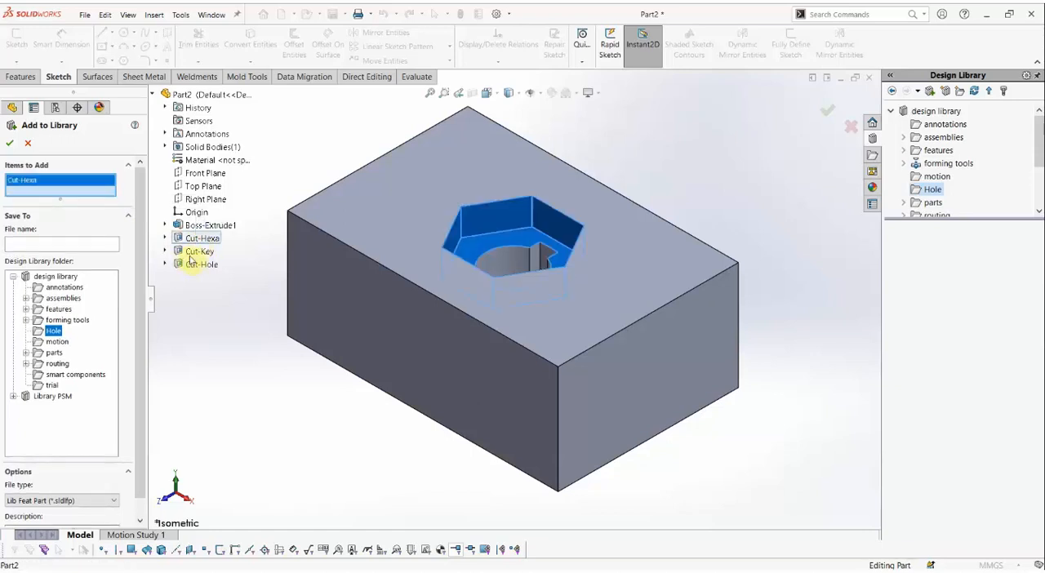
{"action": "left_click", "coordinate": [196, 253]}
{"action": "scroll", "coordinate": [536, 280], "scroll_direction": "down", "scroll_amount": 2}
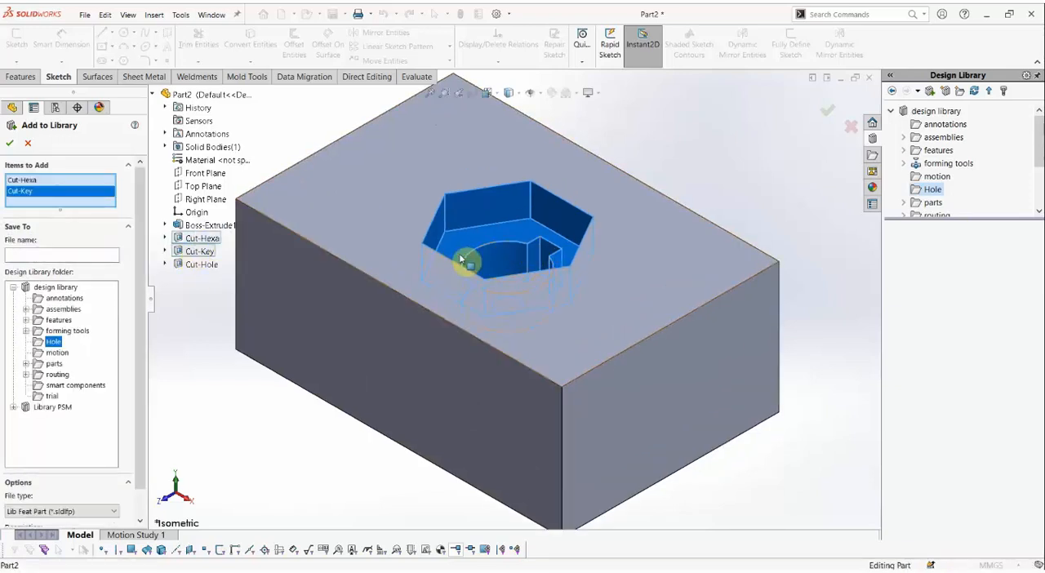
{"action": "left_click", "coordinate": [202, 267]}
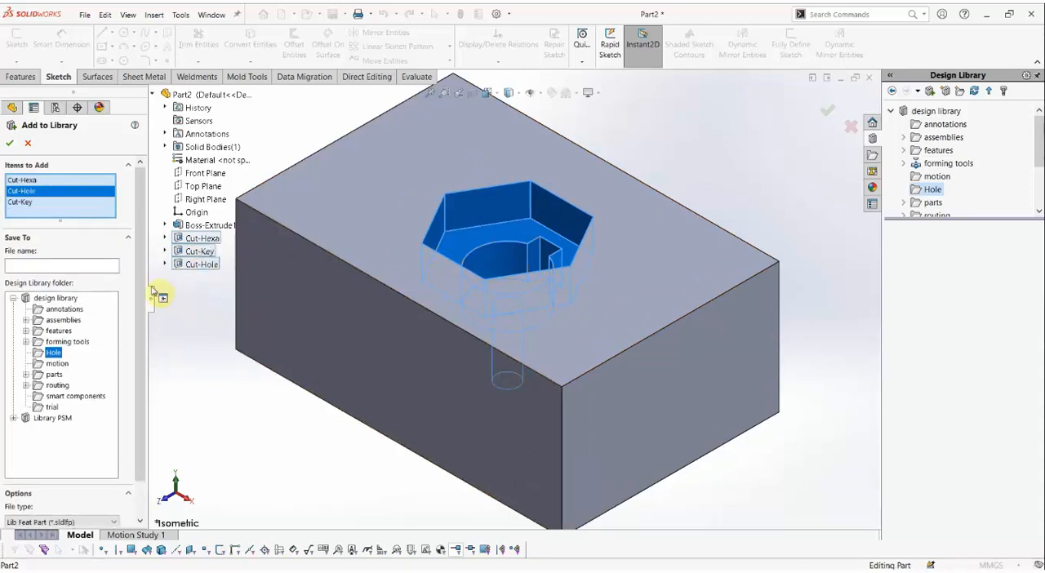
Name the library feature file Hole Custome, with Hole as its destination folder.
{"action": "left_click", "coordinate": [89, 264]}
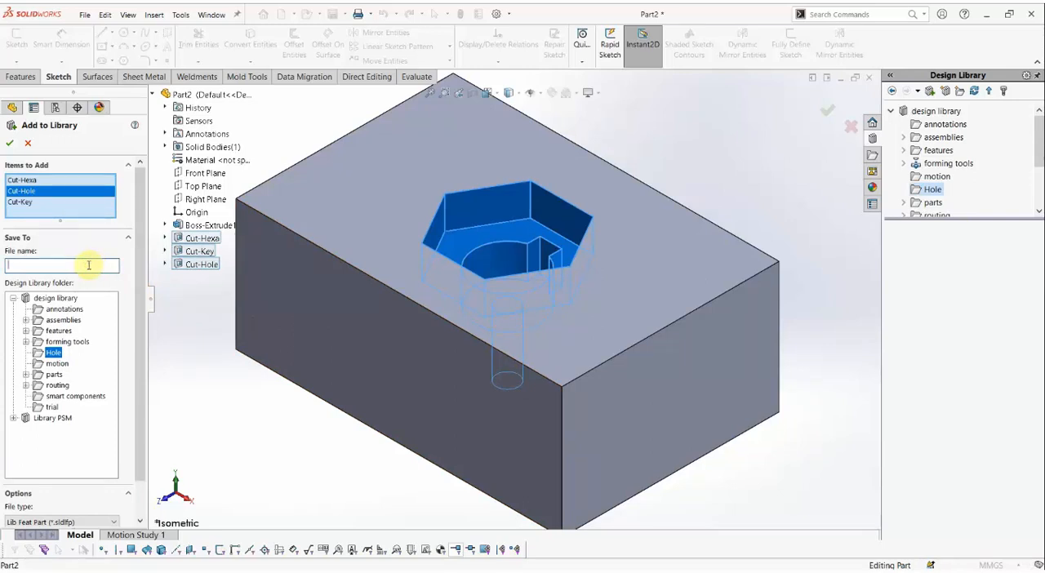
{"action": "type", "text": "Hole Custome"}
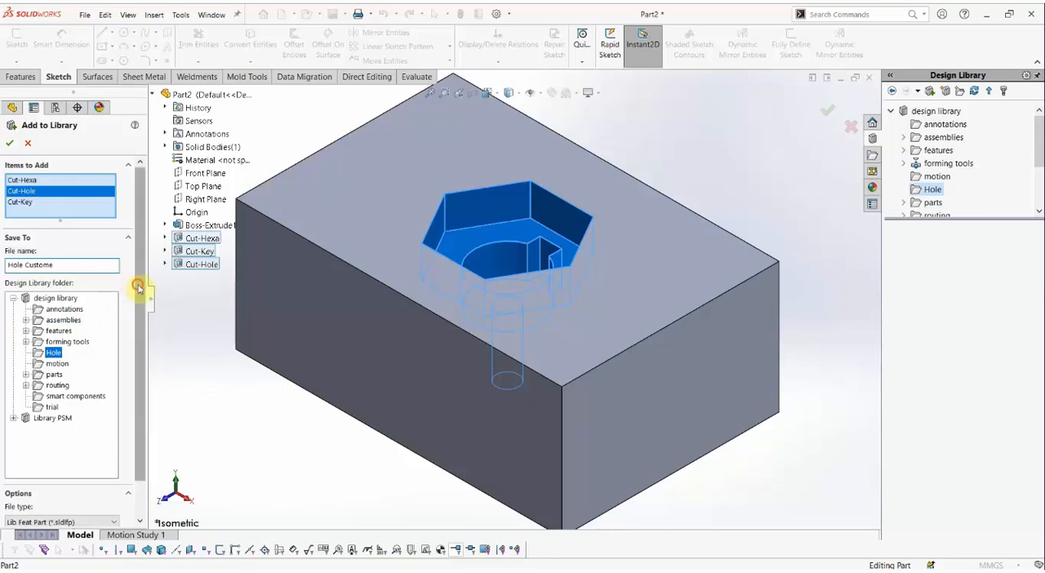
{"action": "scroll", "coordinate": [72, 326], "scroll_direction": "down", "scroll_amount": 1}
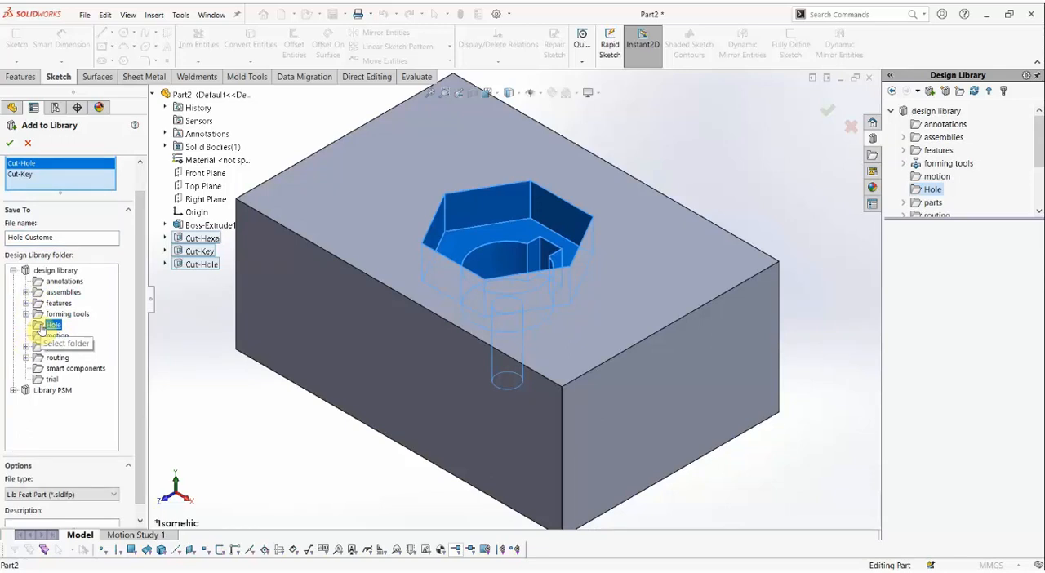
Reuse the file name Hole Custome as the library feature's description and save it to the Hole folder.
{"action": "left_click_drag", "start_coordinate": [79, 236], "coordinate": [6, 239]}
{"action": "right_click", "coordinate": [8, 238]}
{"action": "left_click", "coordinate": [47, 273]}
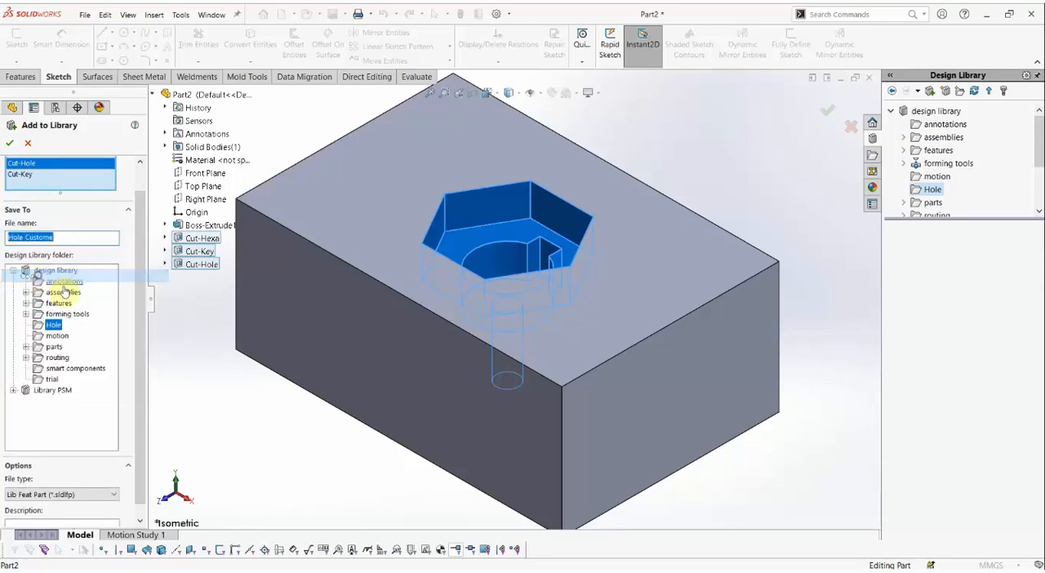
{"action": "scroll", "coordinate": [140, 275], "scroll_direction": "down", "scroll_amount": 1}
{"action": "right_click", "coordinate": [29, 514]}
{"action": "left_click", "coordinate": [37, 401]}
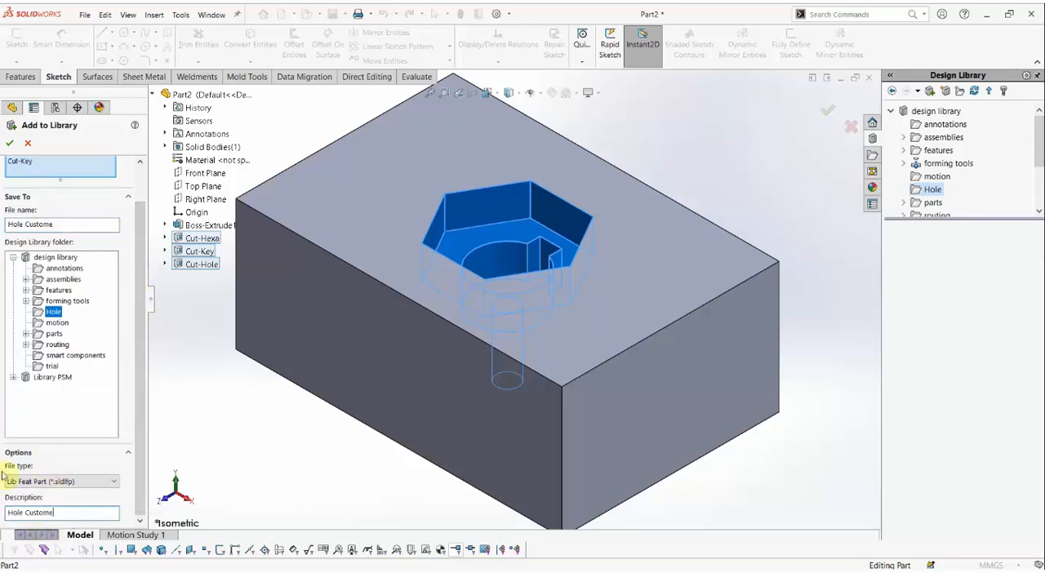
{"action": "scroll", "coordinate": [140, 396], "scroll_direction": "up", "scroll_amount": 3}
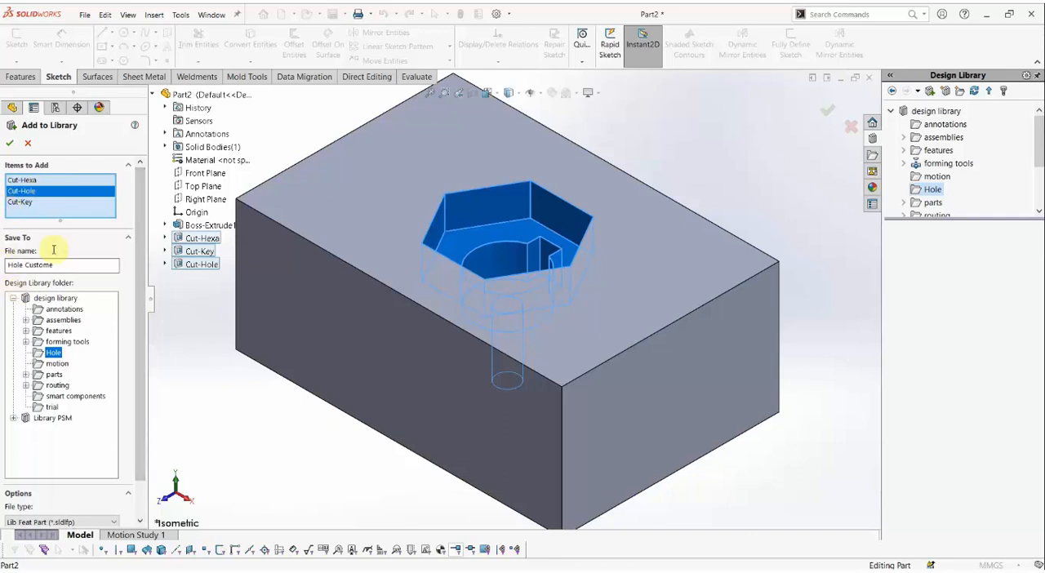
{"action": "left_click", "coordinate": [9, 143]}
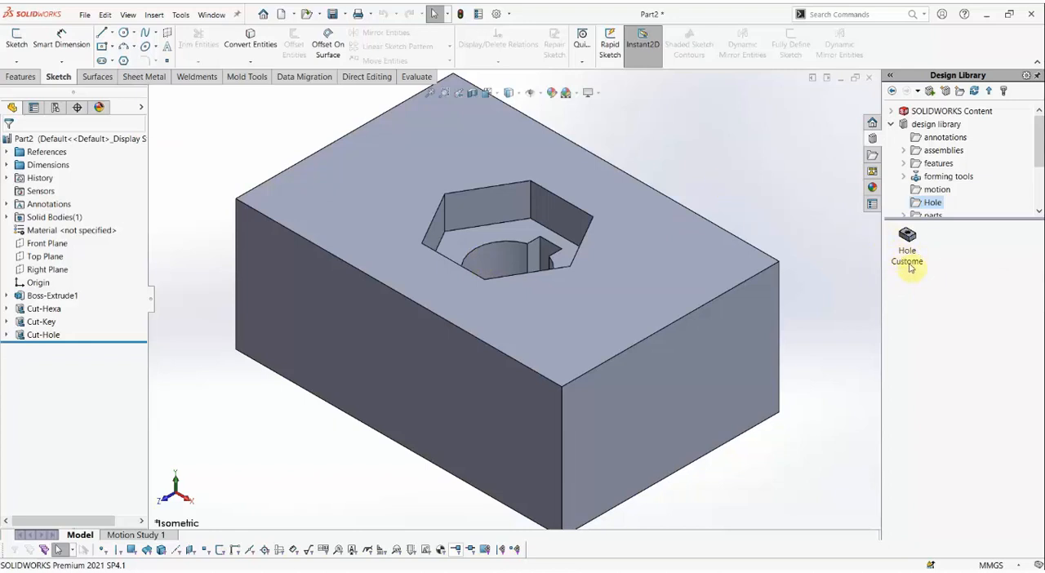
Create a new part document for testing the saved library feature.
{"action": "left_click_drag", "start_coordinate": [900, 259], "coordinate": [778, 190]}
{"action": "left_click", "coordinate": [280, 14]}
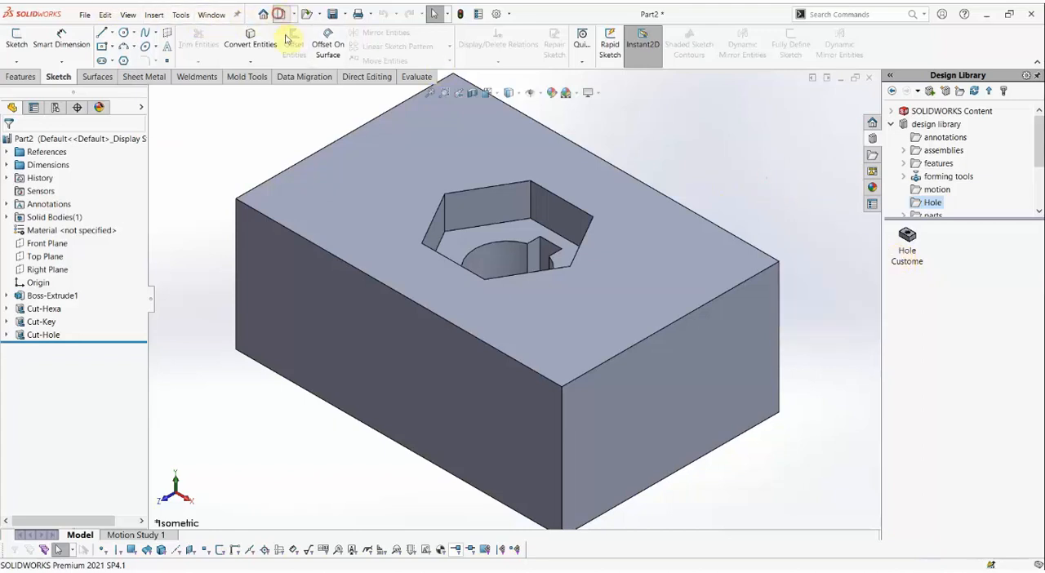
{"action": "left_click", "coordinate": [589, 357]}
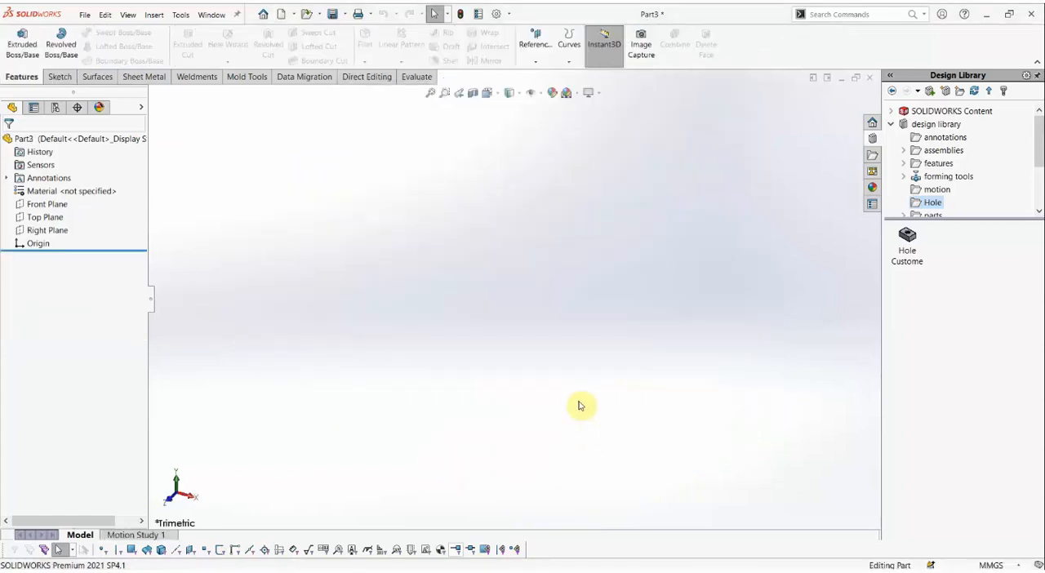
{"action": "left_click", "coordinate": [320, 179]}
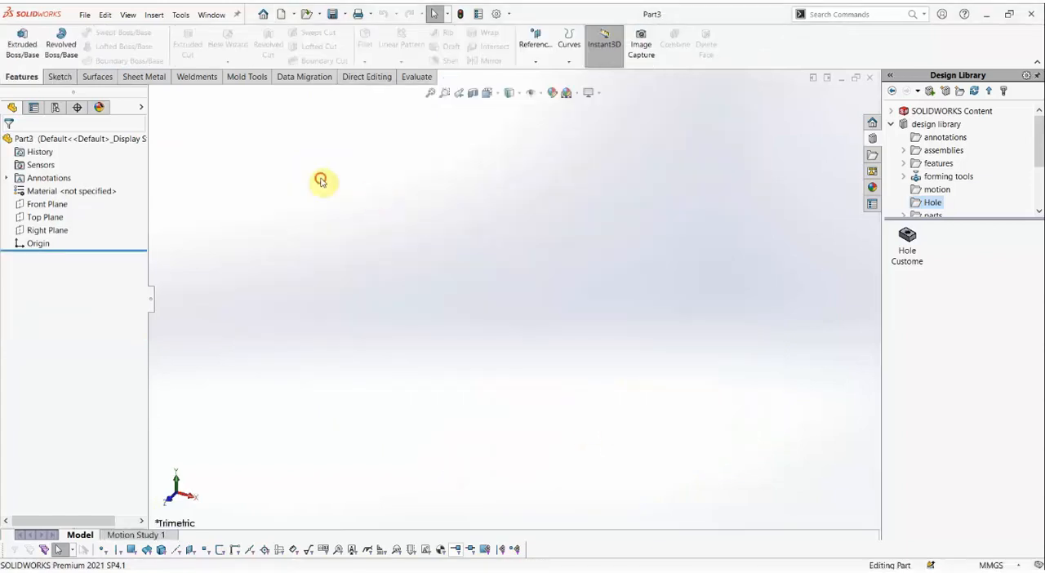
Sketch a 120 mm diameter circle centred on the origin on the Top Plane.
{"action": "right_click", "coordinate": [51, 219]}
{"action": "left_click", "coordinate": [72, 185]}
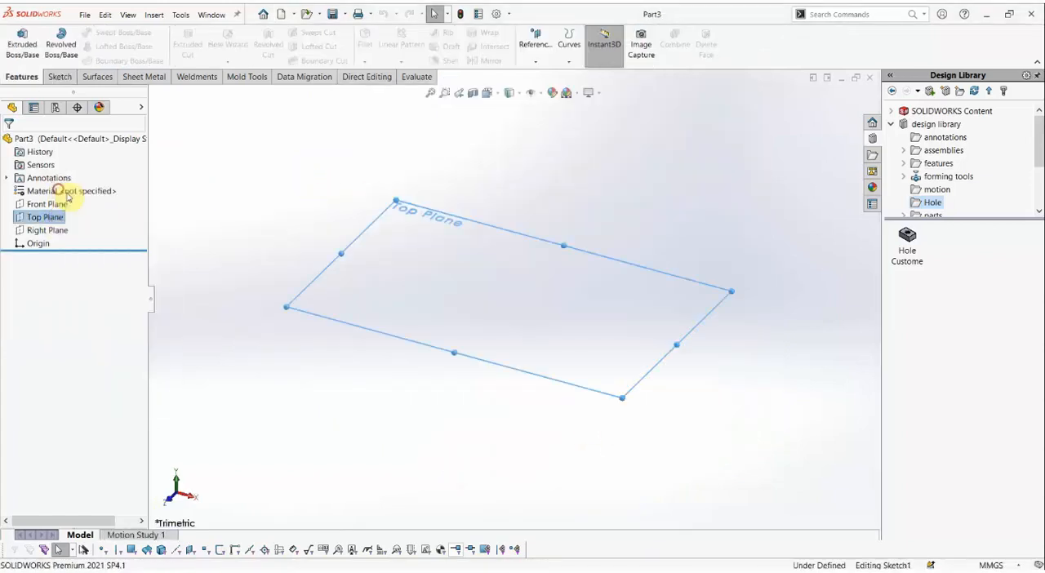
{"action": "left_click", "coordinate": [124, 35]}
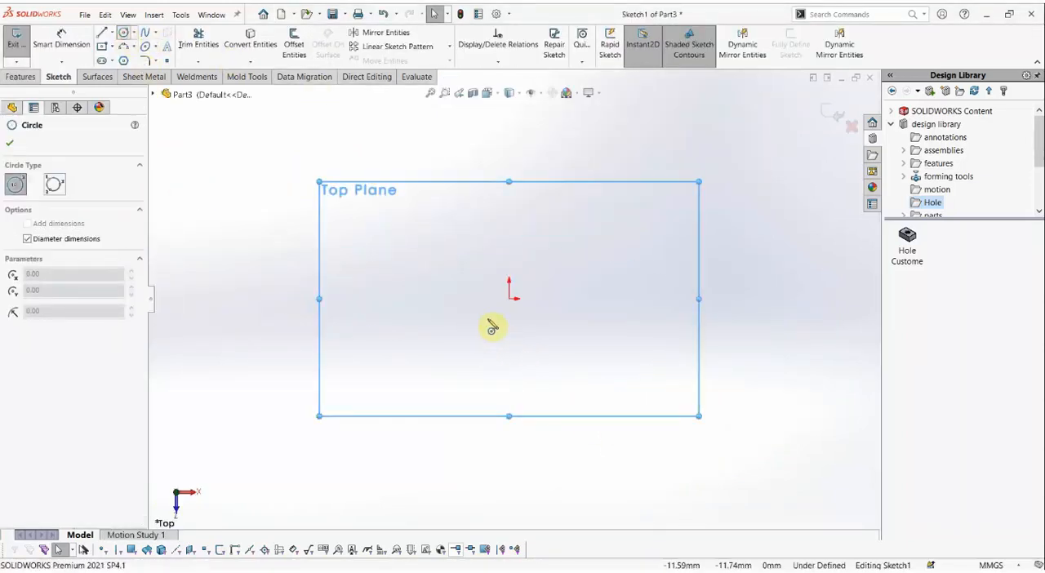
{"action": "left_click", "coordinate": [508, 298]}
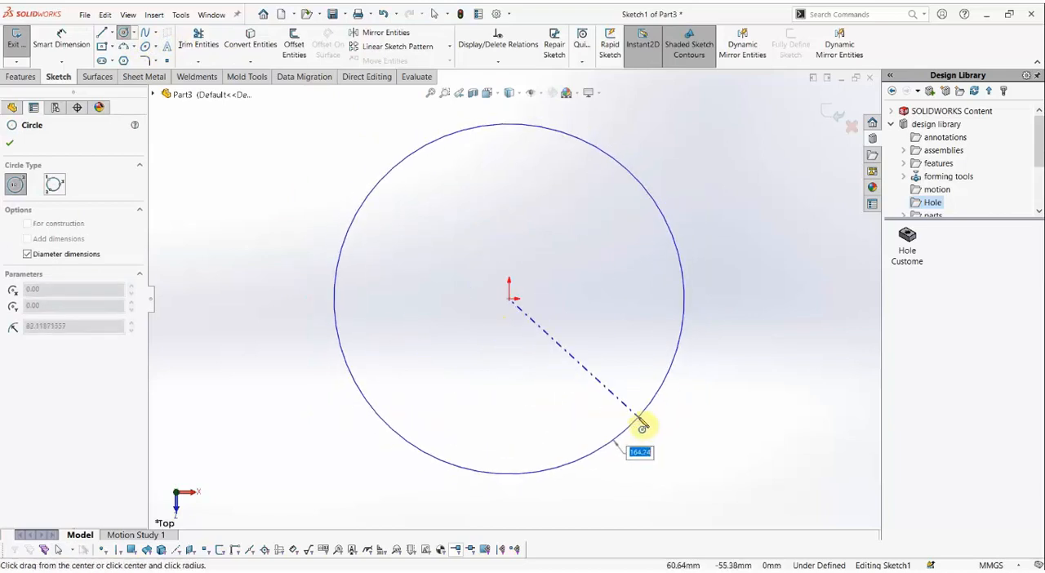
{"action": "type", "text": "120"}
{"action": "key", "text": "Return"}
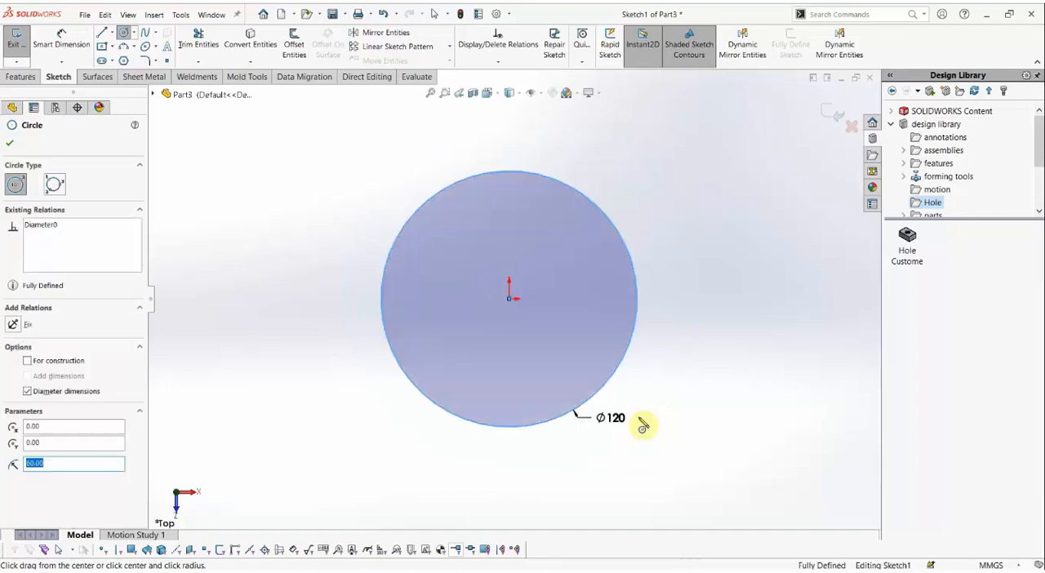
Extrude the circle 90 mm as a blind boss to form a cylinder.
{"action": "left_click", "coordinate": [21, 79]}
{"action": "left_click", "coordinate": [23, 45]}
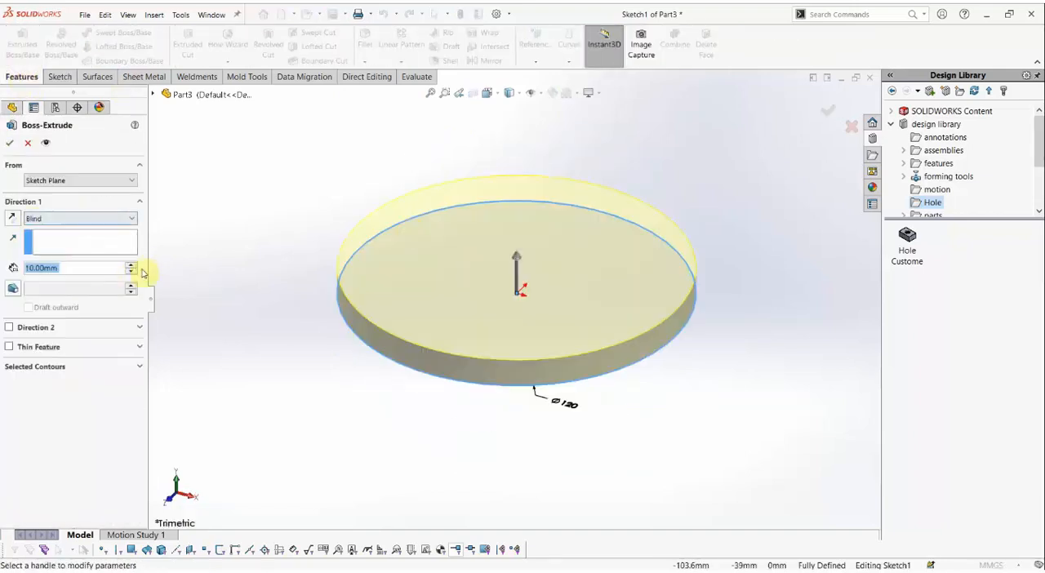
{"action": "left_click", "coordinate": [131, 265]}
{"action": "left_click", "coordinate": [131, 266]}
{"action": "left_click", "coordinate": [130, 265]}
{"action": "left_click", "coordinate": [131, 265]}
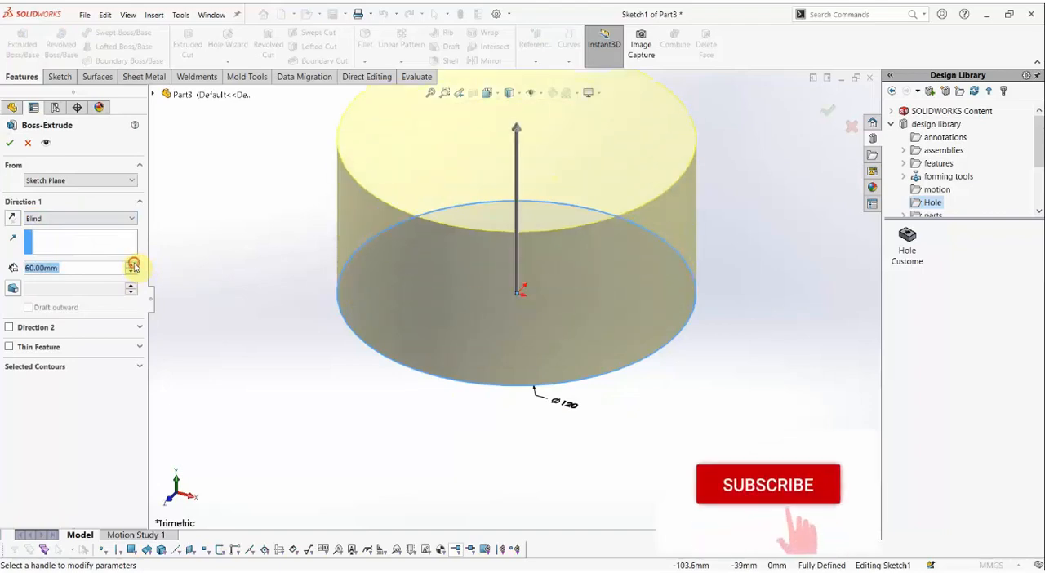
{"action": "left_click", "coordinate": [131, 265]}
{"action": "left_click", "coordinate": [131, 266]}
{"action": "left_click", "coordinate": [130, 266]}
{"action": "left_click", "coordinate": [131, 265]}
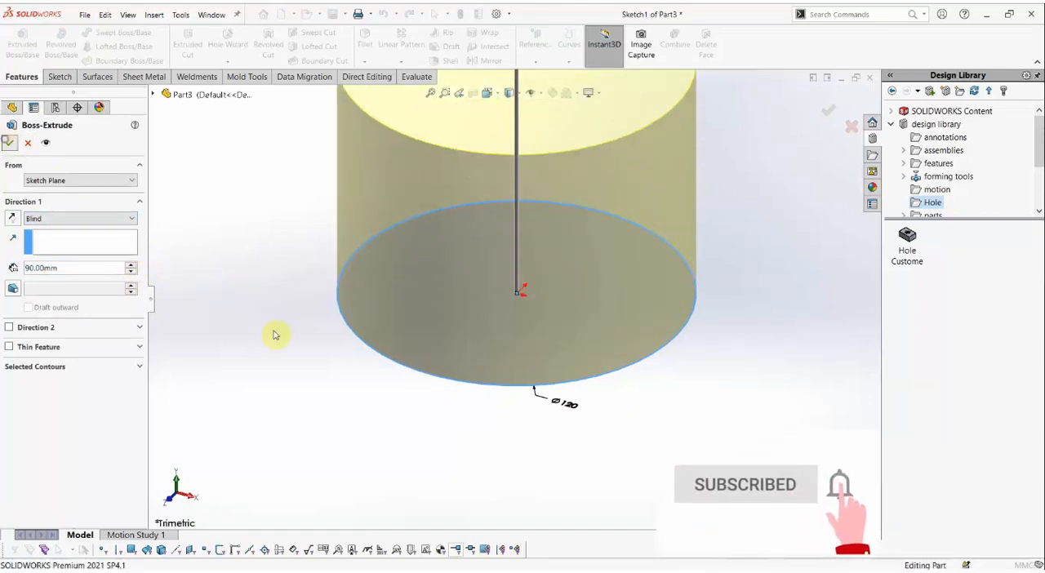
{"action": "key", "text": "Return"}
{"action": "scroll", "coordinate": [520, 295], "scroll_direction": "up", "scroll_amount": 3}
{"action": "scroll", "coordinate": [519, 295], "scroll_direction": "down", "scroll_amount": 2}
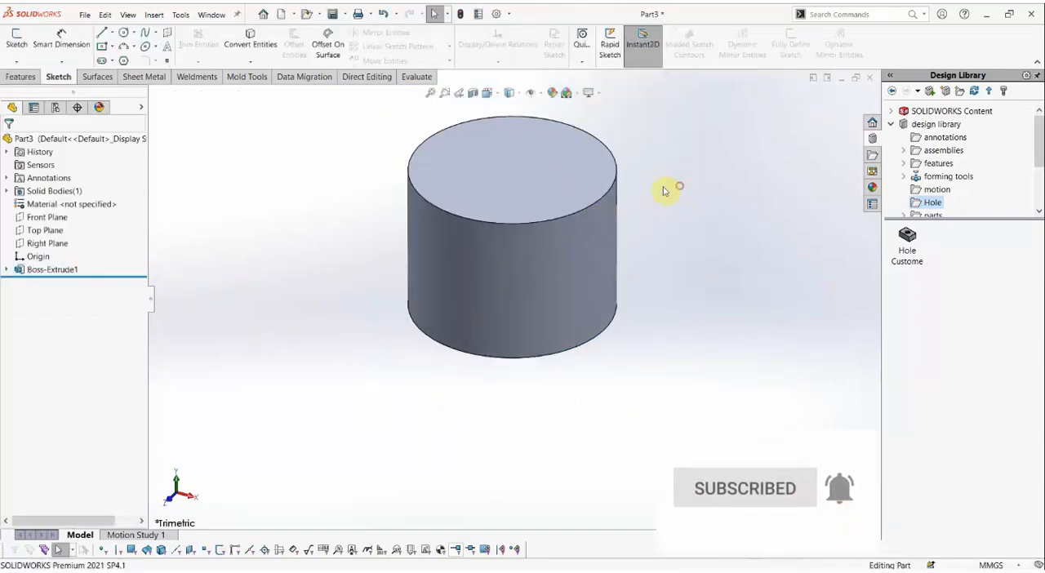
Start a sketch on the cylinder's top face and place a point about 21 mm above the origin.
{"action": "left_click", "coordinate": [510, 163]}
{"action": "right_click", "coordinate": [510, 155]}
{"action": "left_click", "coordinate": [532, 139]}
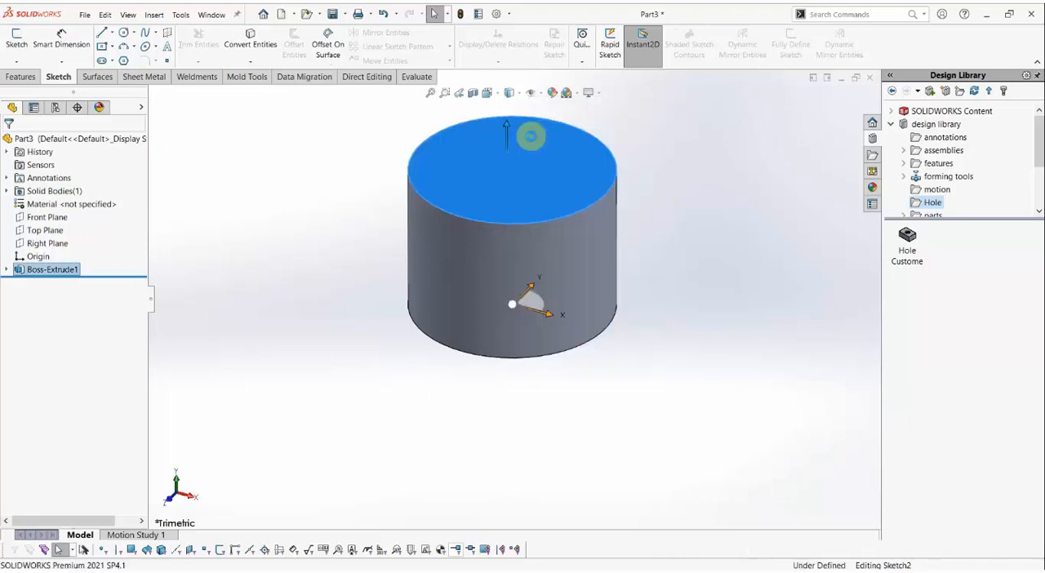
{"action": "left_click", "coordinate": [167, 61]}
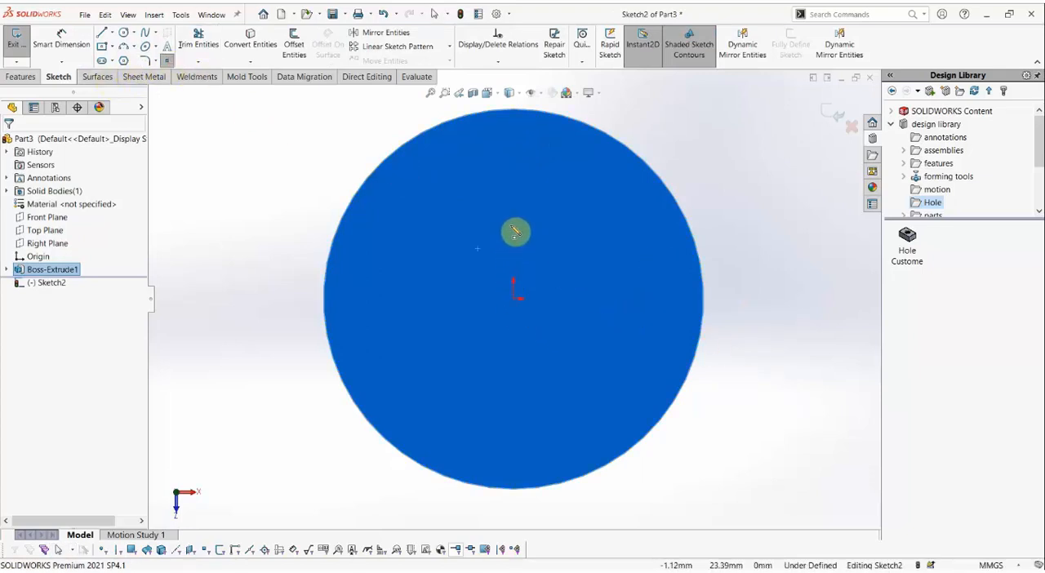
{"action": "left_click", "coordinate": [513, 234]}
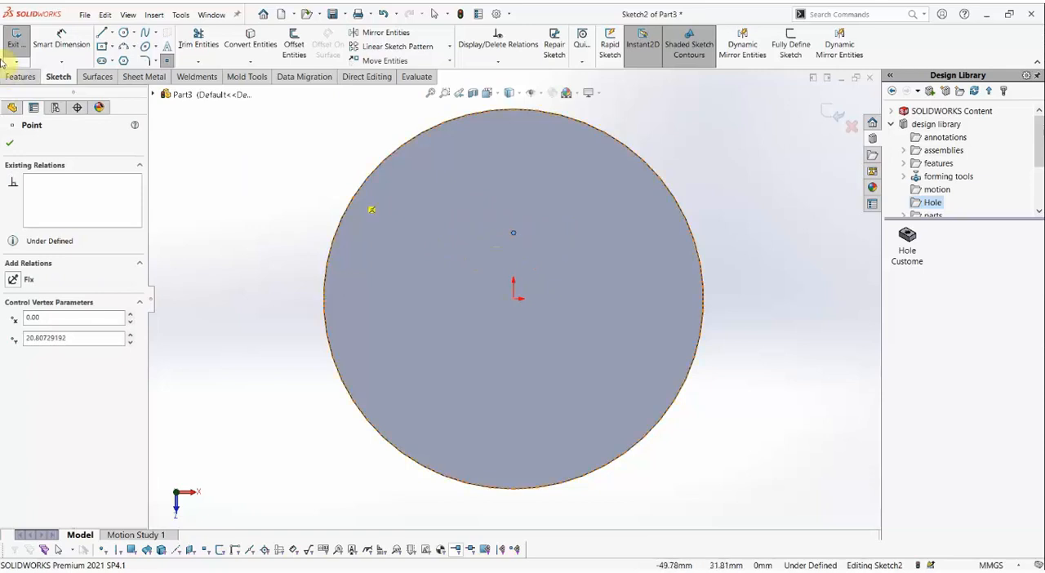
Dimension the vertical distance between the origin and the sketch point as 10 mm.
{"action": "left_click", "coordinate": [61, 42]}
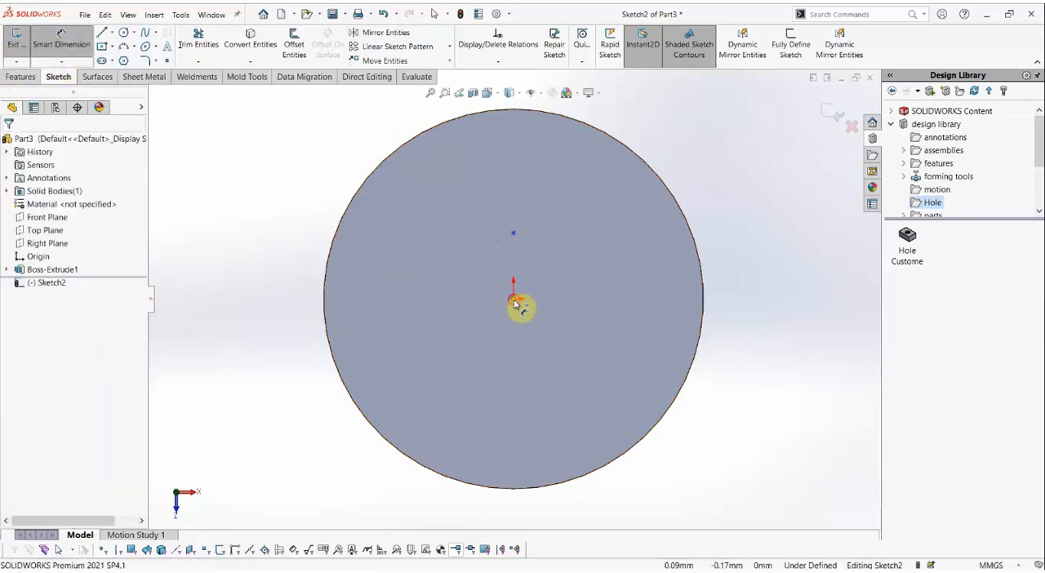
{"action": "left_click", "coordinate": [514, 297]}
{"action": "left_click", "coordinate": [514, 235]}
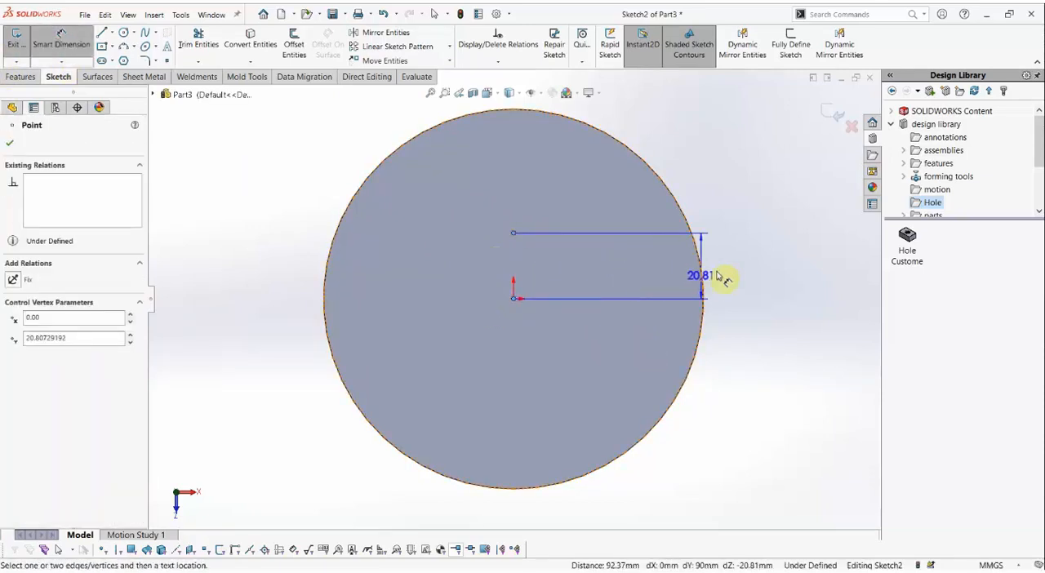
{"action": "left_click", "coordinate": [746, 275]}
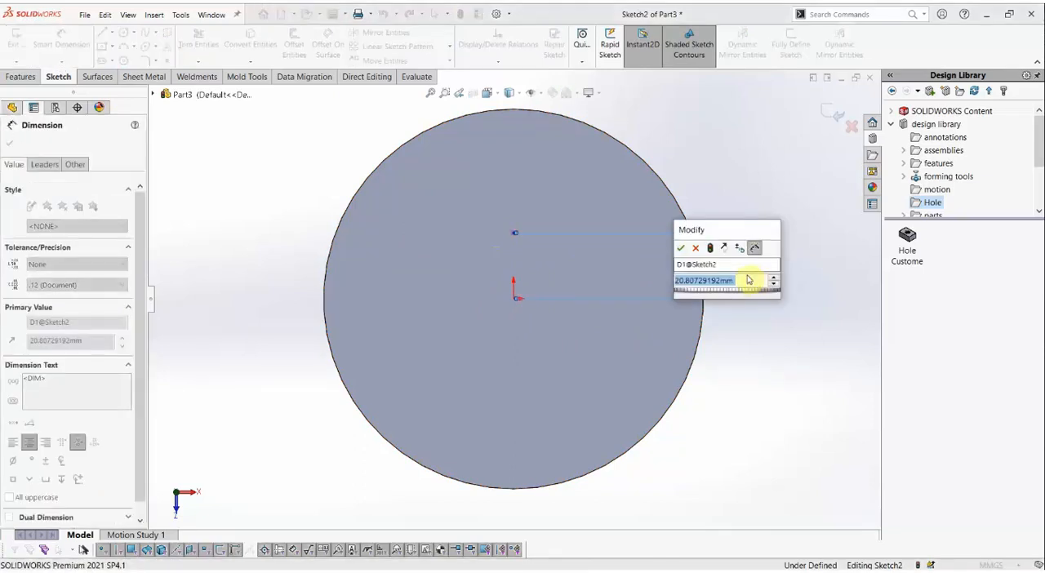
{"action": "type", "text": "10"}
{"action": "key", "text": "Return"}
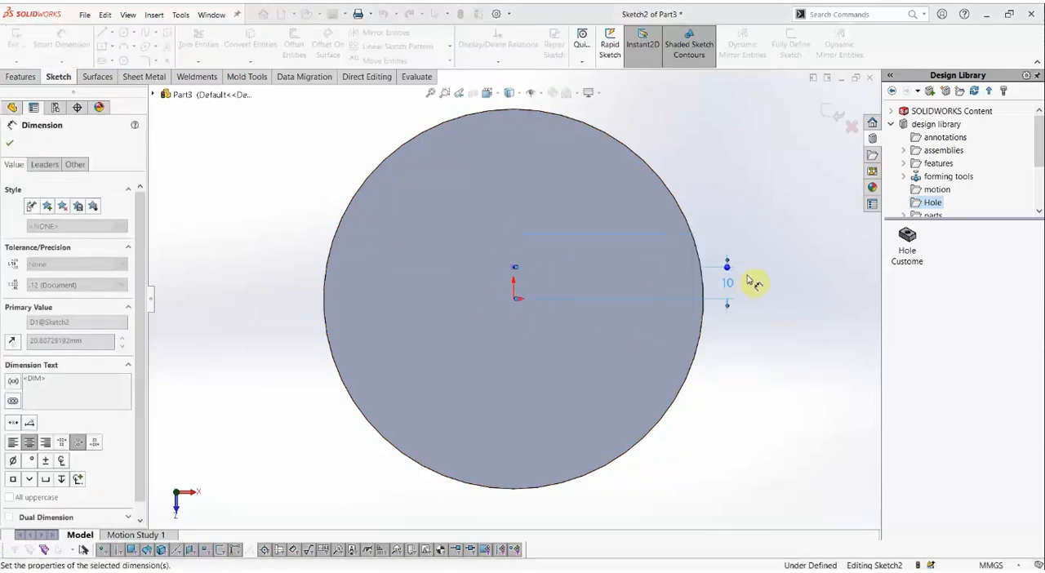
{"action": "scroll", "coordinate": [549, 299], "scroll_direction": "down", "scroll_amount": 4}
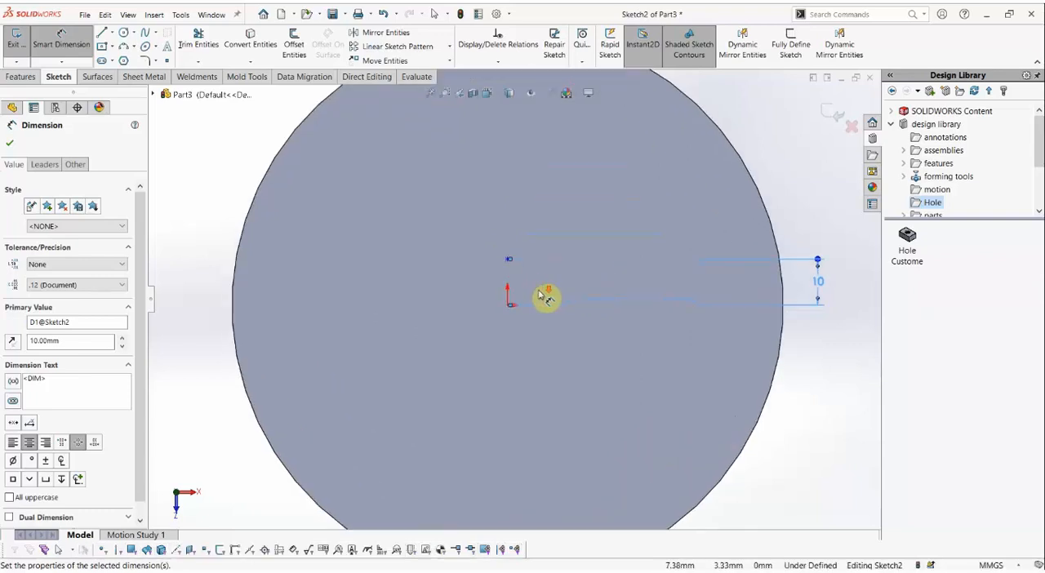
{"action": "key", "text": "Escape"}
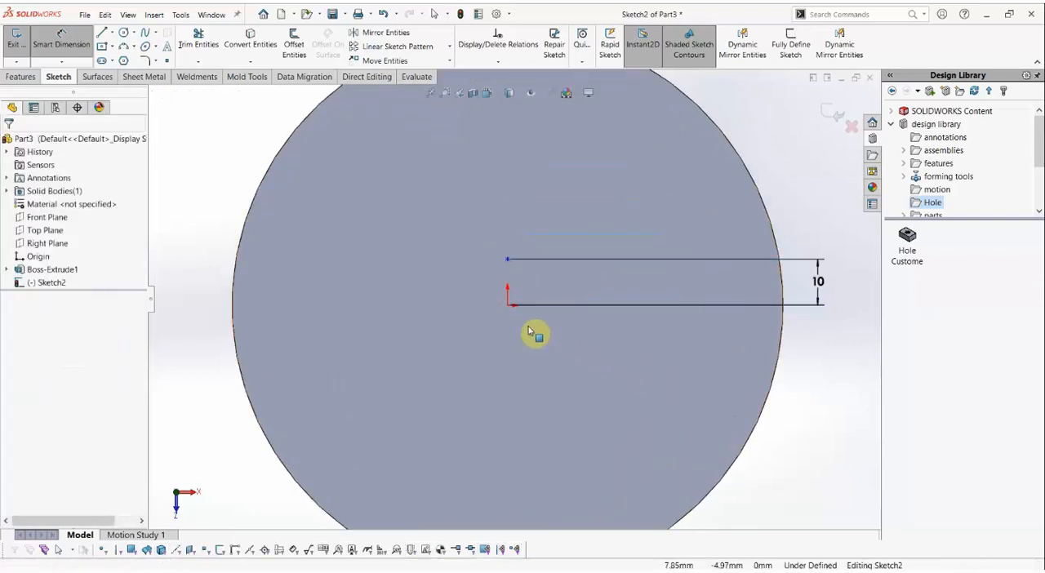
Add a Vertical relation between the sketch point and the origin, and exit the sketch.
{"action": "left_click", "coordinate": [508, 304]}
{"action": "left_click", "coordinate": [508, 259], "text": "ctrl"}
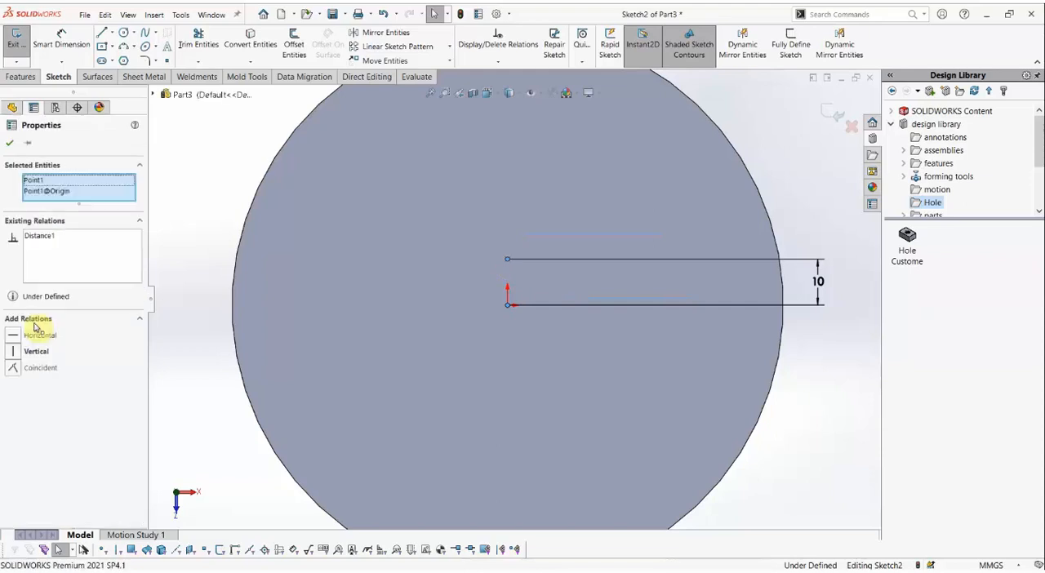
{"action": "left_click", "coordinate": [18, 357]}
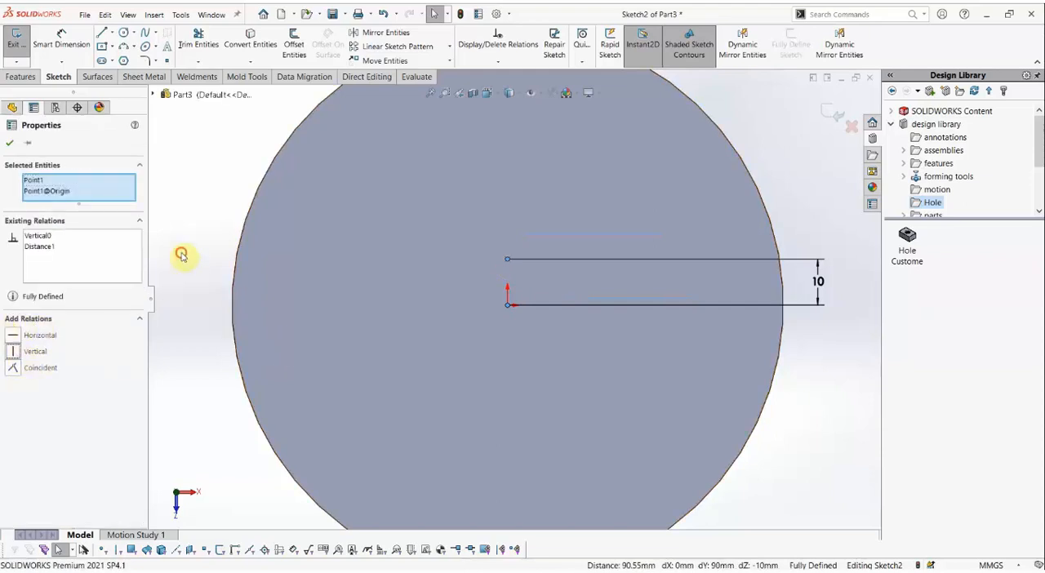
{"action": "key", "text": "Escape"}
{"action": "key", "text": "f"}
{"action": "scroll", "coordinate": [564, 329], "scroll_direction": "down", "scroll_amount": 2}
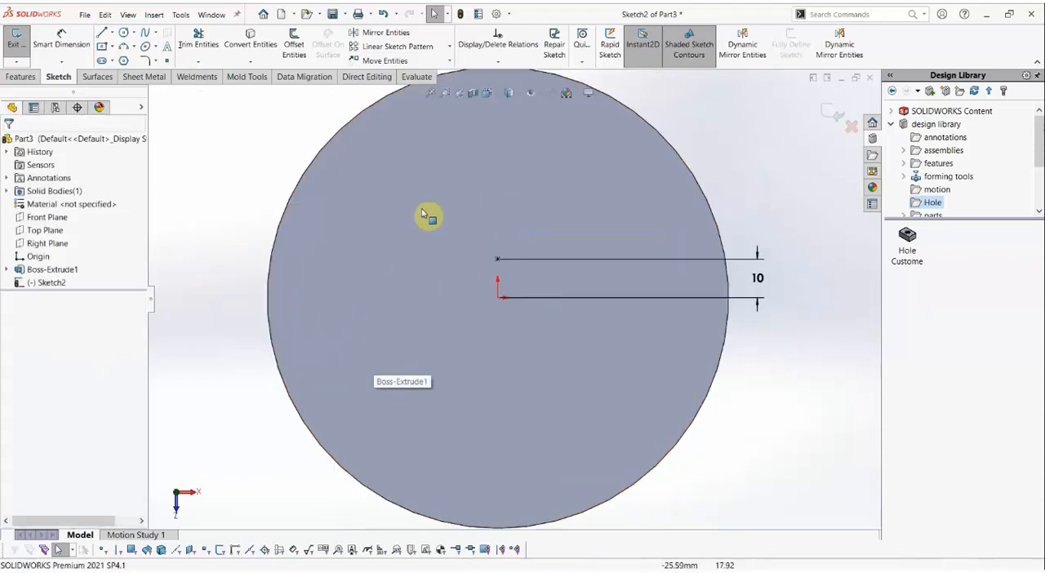
{"action": "left_click", "coordinate": [16, 41]}
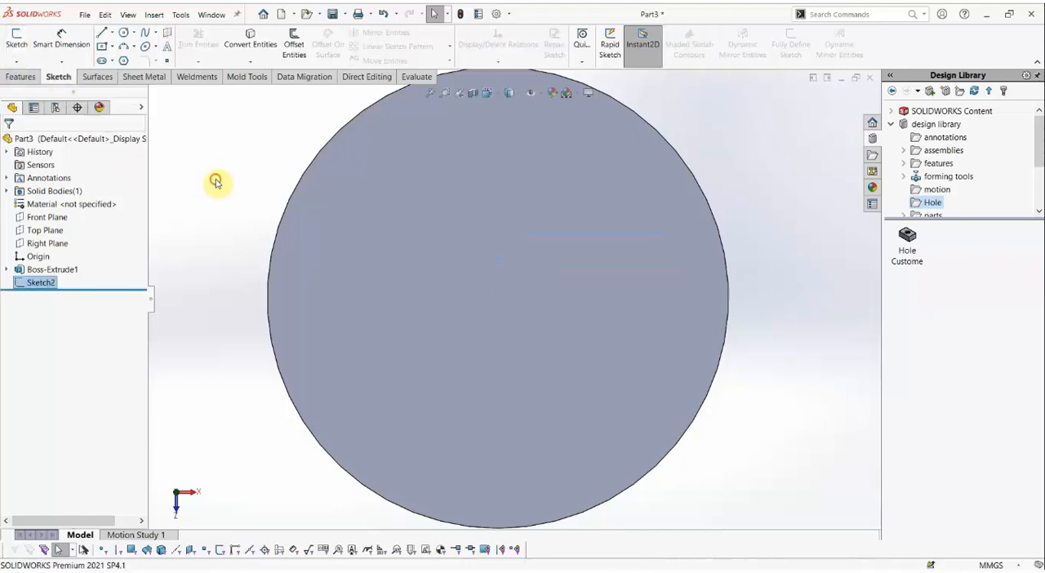
Place the Hole Custome library feature on the cylinder's top face, using the sketched point as its Sketch Point reference.
{"action": "scroll", "coordinate": [457, 301], "scroll_direction": "up", "scroll_amount": 2}
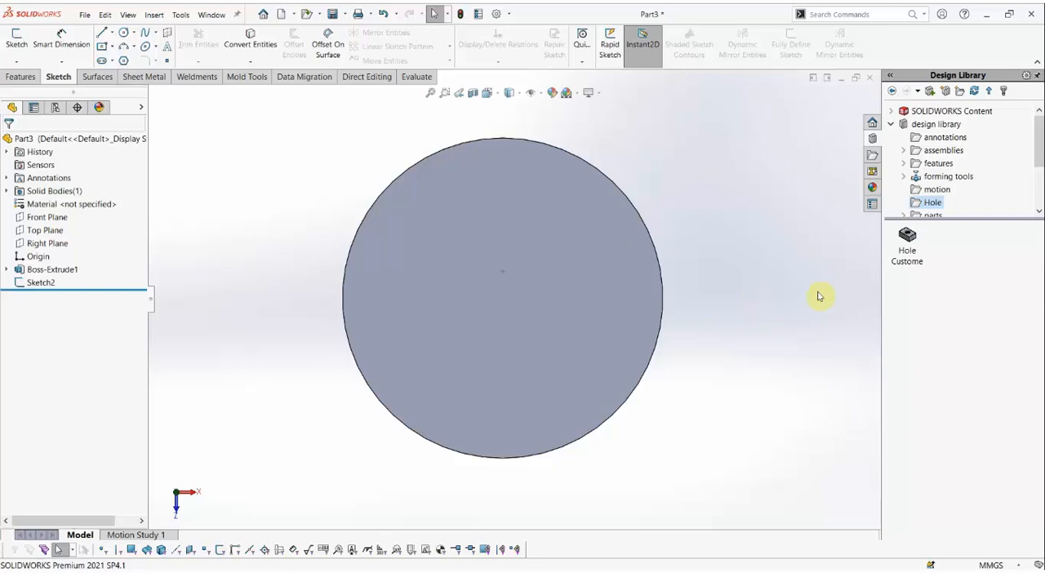
{"action": "left_click_drag", "start_coordinate": [914, 241], "coordinate": [500, 275]}
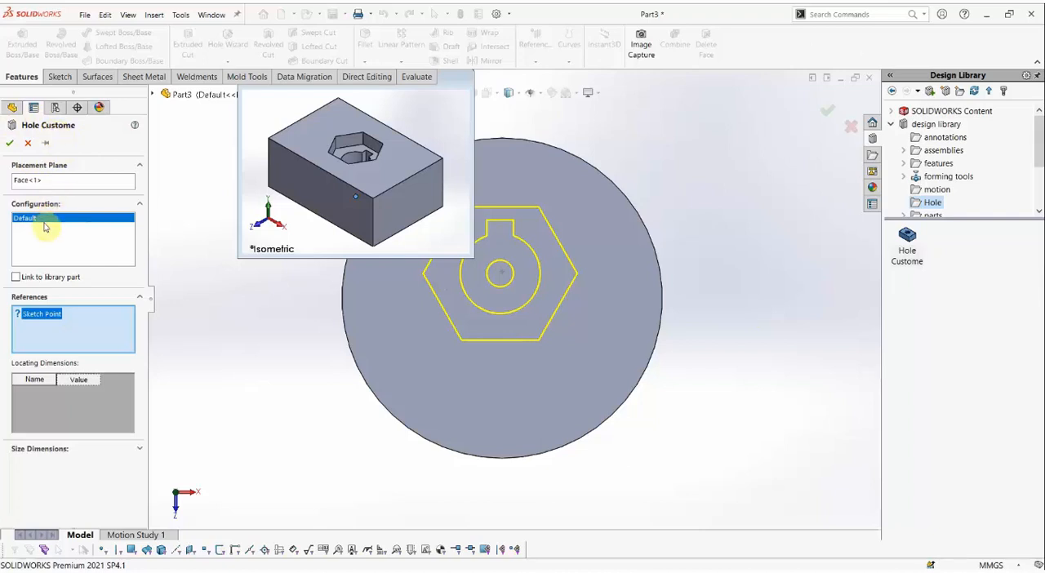
{"action": "left_click", "coordinate": [63, 179]}
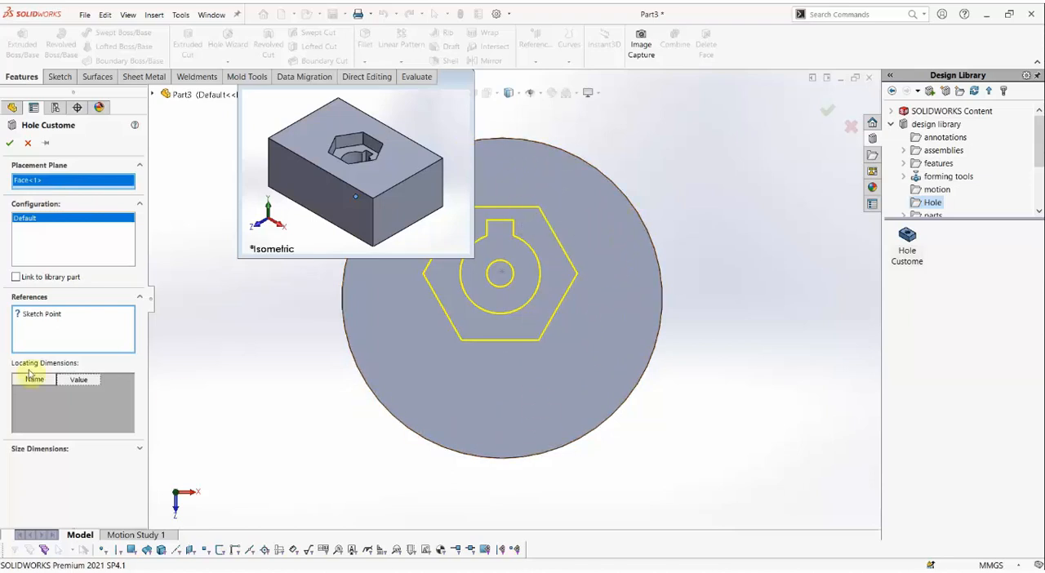
{"action": "left_click", "coordinate": [49, 315]}
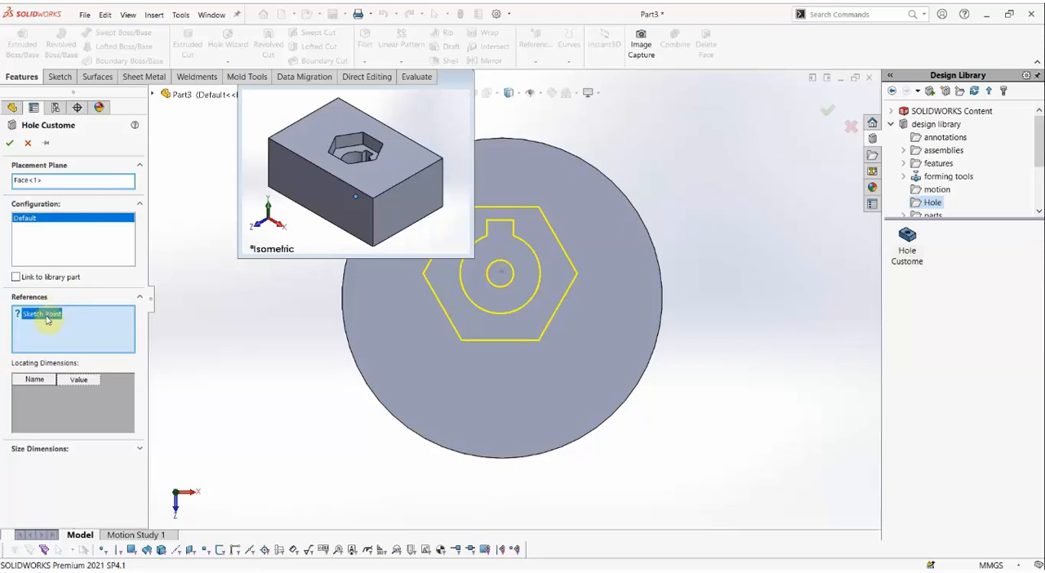
{"action": "scroll", "coordinate": [529, 290], "scroll_direction": "down", "scroll_amount": 2}
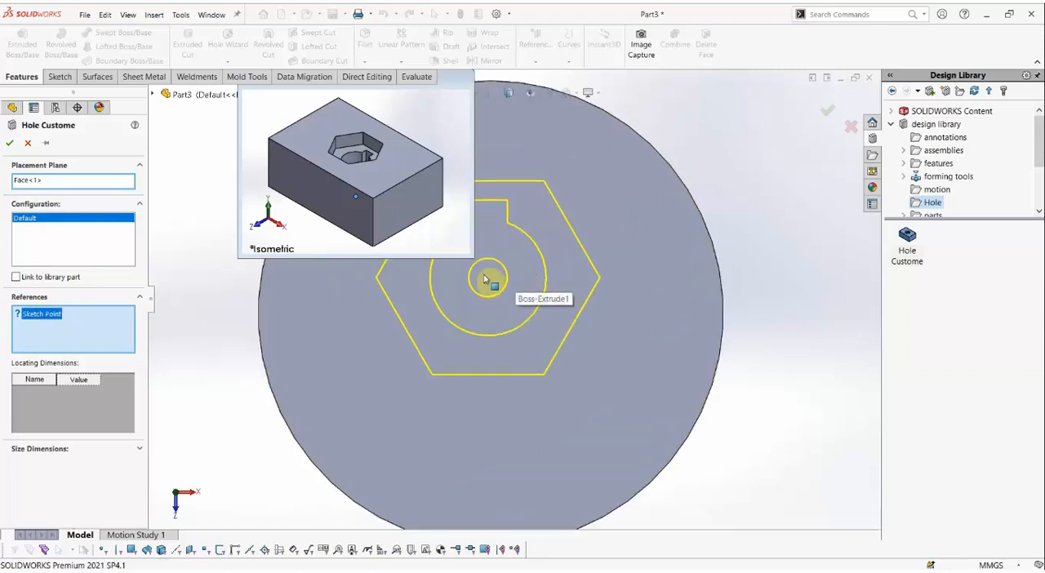
{"action": "left_click", "coordinate": [487, 274]}
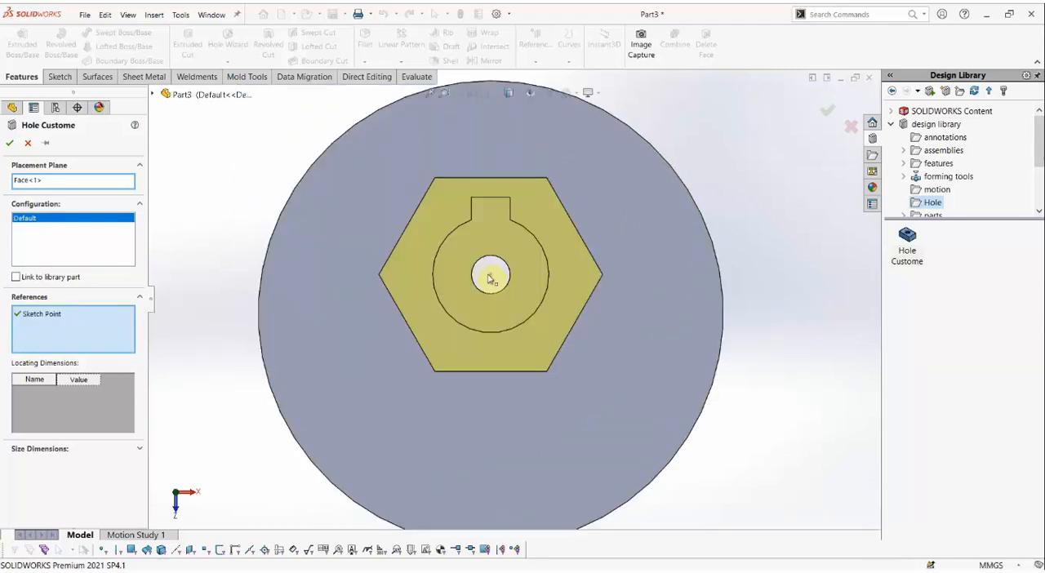
{"action": "scroll", "coordinate": [504, 343], "scroll_direction": "up", "scroll_amount": 2}
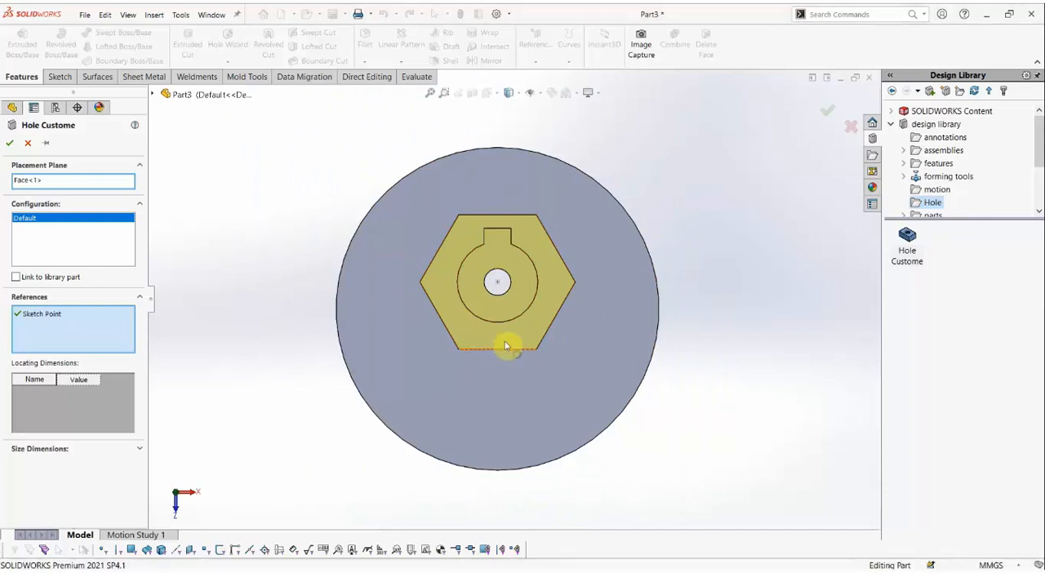
Show the Hole Custome feature's size dimensions and enable overriding of their values.
{"action": "scroll", "coordinate": [434, 329], "scroll_direction": "up", "scroll_amount": 1}
{"action": "middle_click_drag", "start_coordinate": [434, 330], "coordinate": [317, 331]}
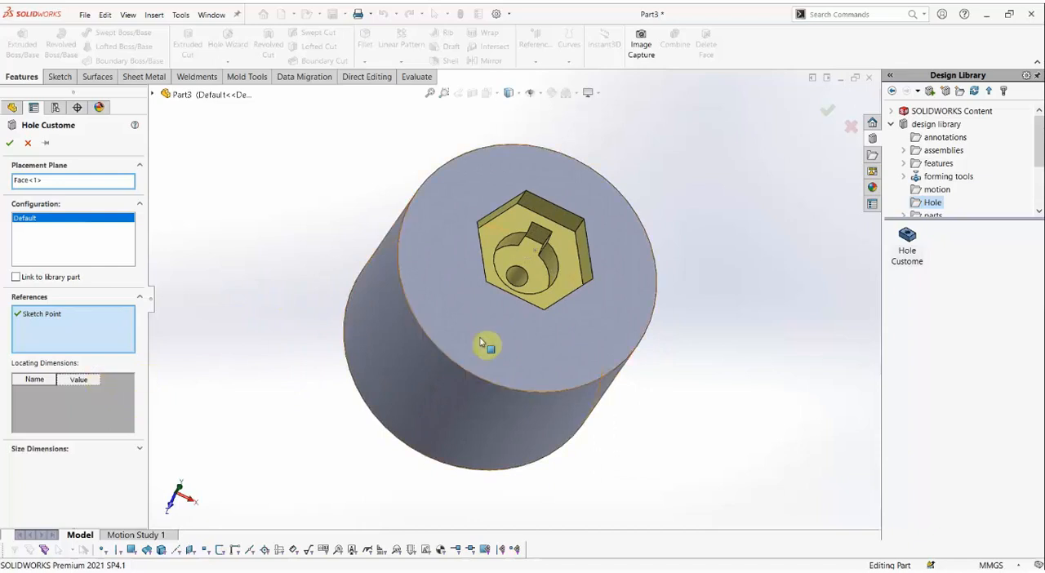
{"action": "scroll", "coordinate": [564, 285], "scroll_direction": "down", "scroll_amount": 1}
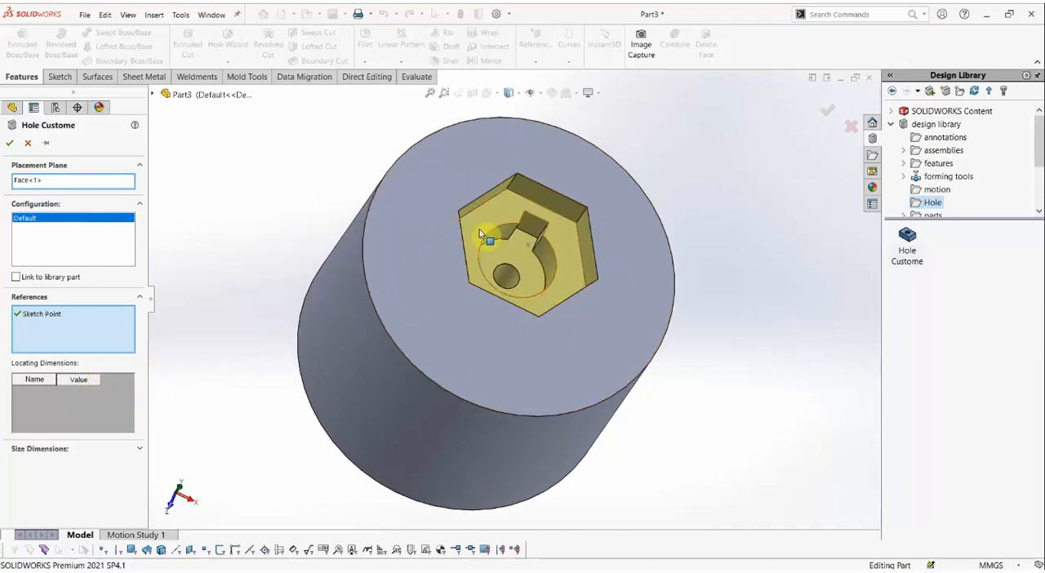
{"action": "left_click", "coordinate": [43, 450]}
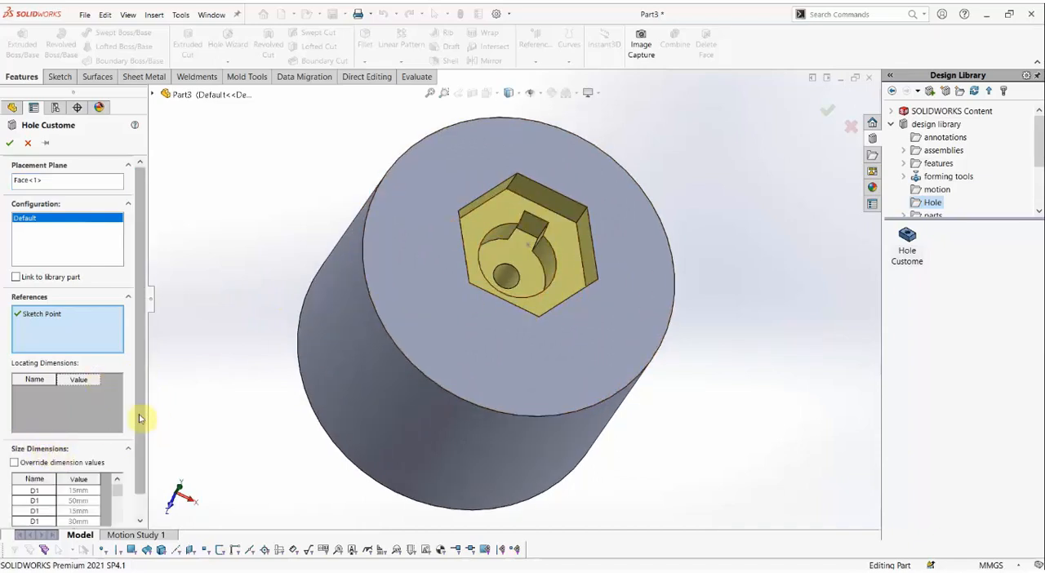
{"action": "left_click_drag", "start_coordinate": [136, 420], "coordinate": [135, 443]}
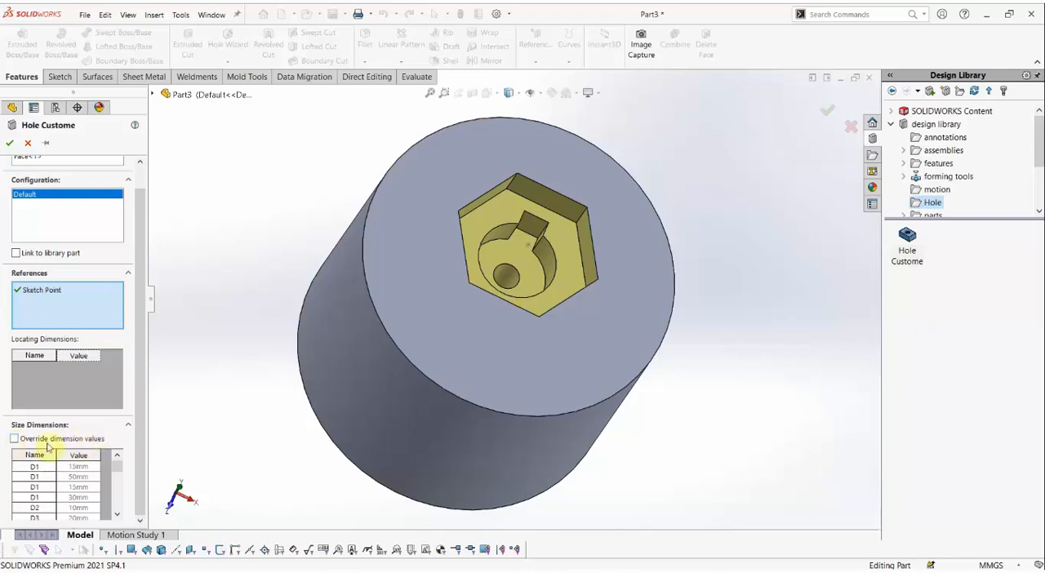
{"action": "left_click", "coordinate": [14, 439]}
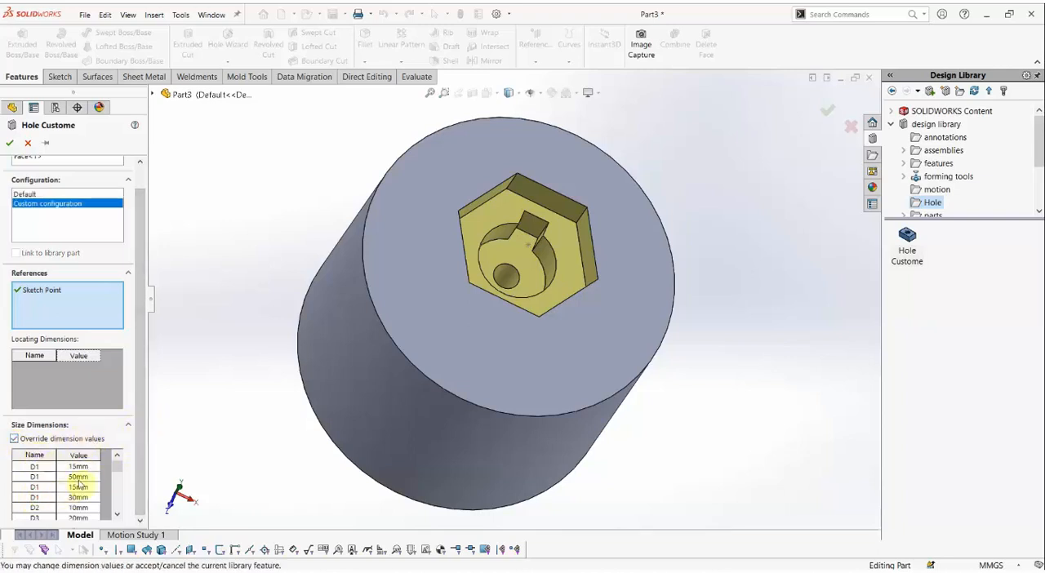
Set the first D1 size dimension to 20 mm and accept the Hole Custome placement on the cylinder.
{"action": "mouse_move", "coordinate": [120, 467]}
{"action": "left_mouse_down"}
{"action": "mouse_move", "coordinate": [107, 507]}
{"action": "mouse_move", "coordinate": [101, 472]}
{"action": "left_mouse_up"}
{"action": "double_click", "coordinate": [74, 468]}
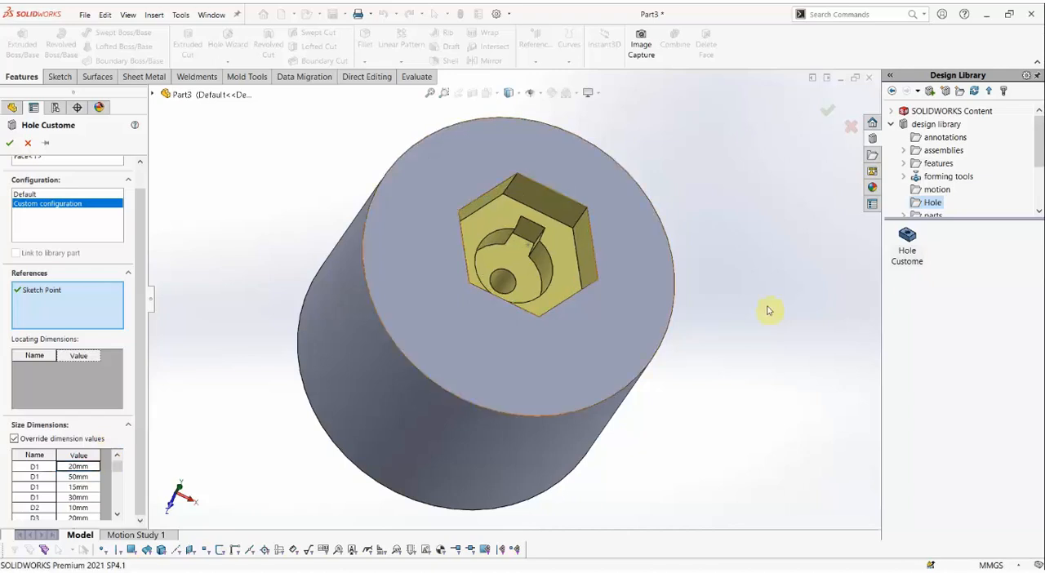
{"action": "scroll", "coordinate": [596, 288], "scroll_direction": "down", "scroll_amount": 3}
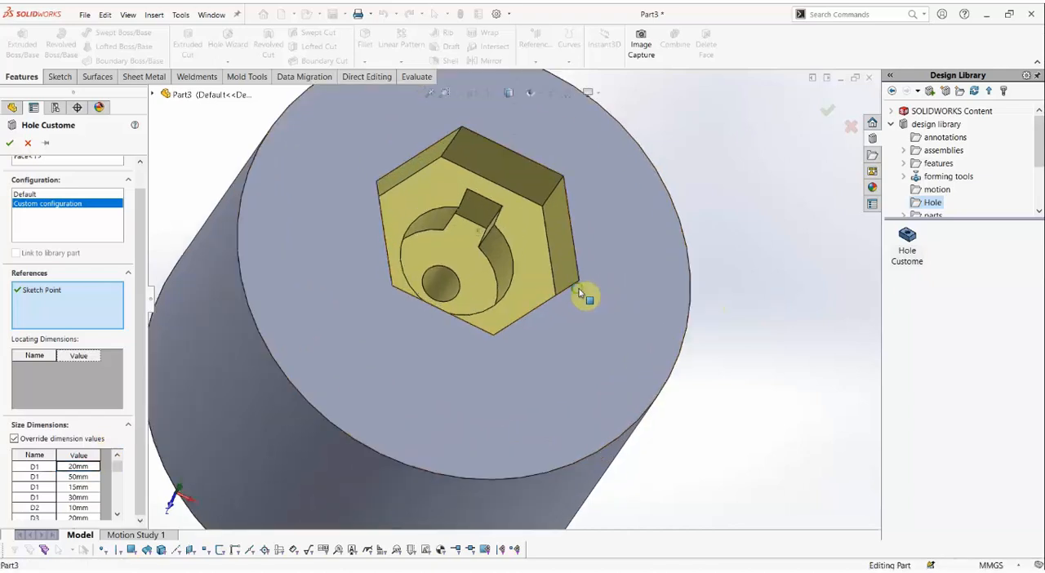
{"action": "middle_click_drag", "start_coordinate": [580, 292], "coordinate": [556, 283]}
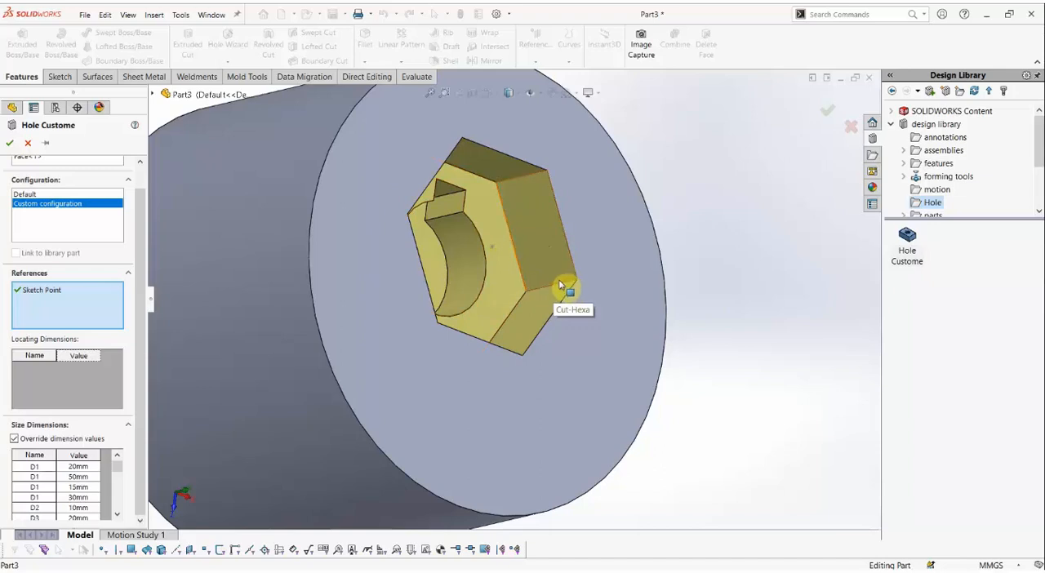
{"action": "left_click", "coordinate": [11, 144]}
{"action": "middle_click_drag", "start_coordinate": [660, 366], "coordinate": [581, 336]}
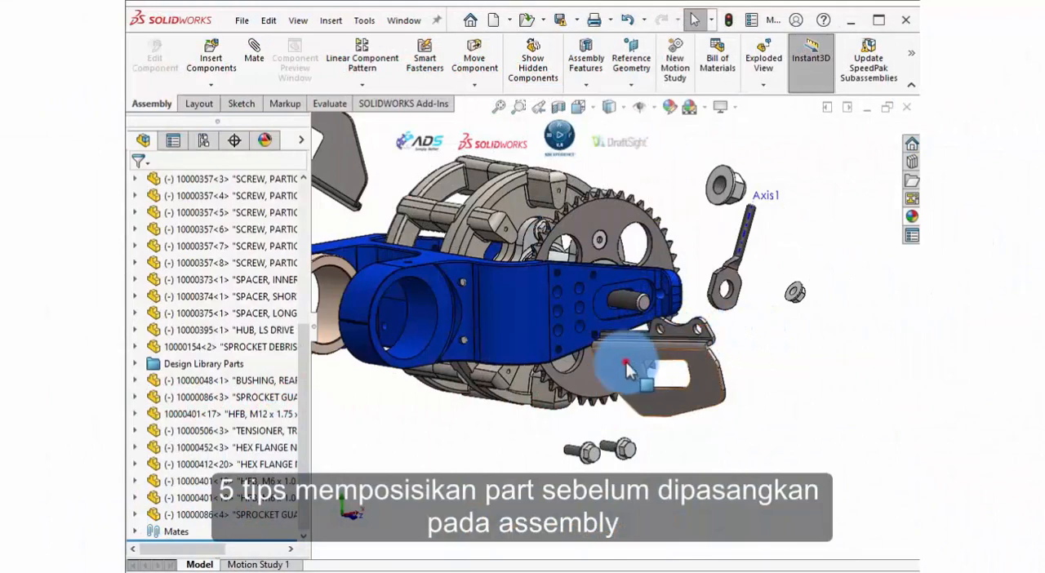
In the assembly, move the loose sprocket guard away from the sprocket and rotate it freely to a tilted orientation.
{"action": "left_click_drag", "start_coordinate": [620, 363], "coordinate": [735, 371]}
{"action": "left_click", "coordinate": [785, 353]}
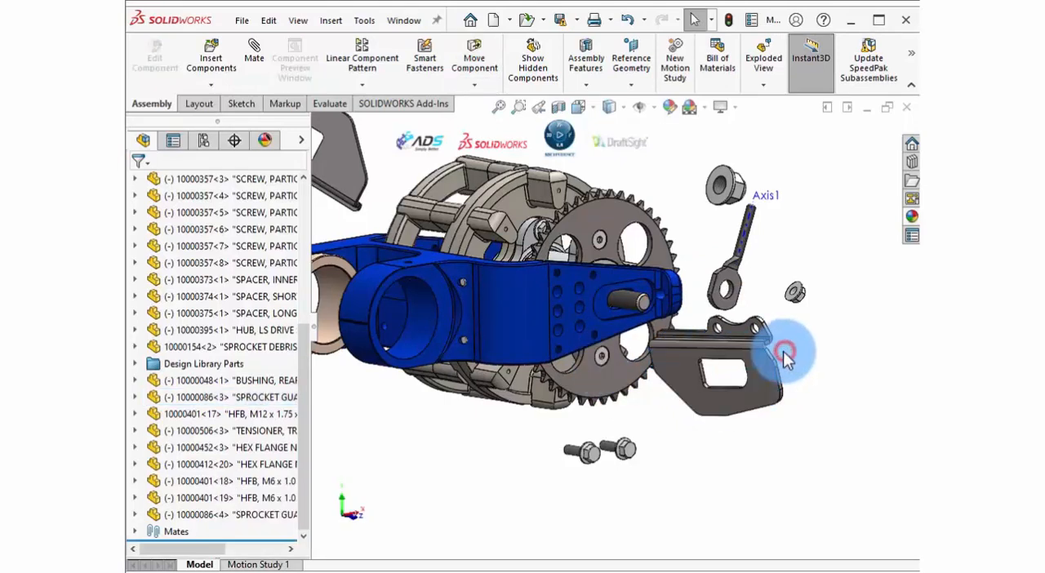
{"action": "right_click_drag", "start_coordinate": [766, 380], "coordinate": [685, 354]}
{"action": "middle_click_drag", "start_coordinate": [685, 353], "coordinate": [566, 360]}
{"action": "middle_click_drag", "start_coordinate": [562, 361], "coordinate": [700, 334]}
{"action": "mouse_move", "coordinate": [612, 367]}
{"action": "middle_mouse_down"}
{"action": "mouse_move", "coordinate": [645, 345]}
{"action": "mouse_move", "coordinate": [625, 351]}
{"action": "mouse_move", "coordinate": [625, 366]}
{"action": "middle_mouse_up"}
{"action": "scroll", "coordinate": [625, 366], "scroll_direction": "down", "scroll_amount": 2}
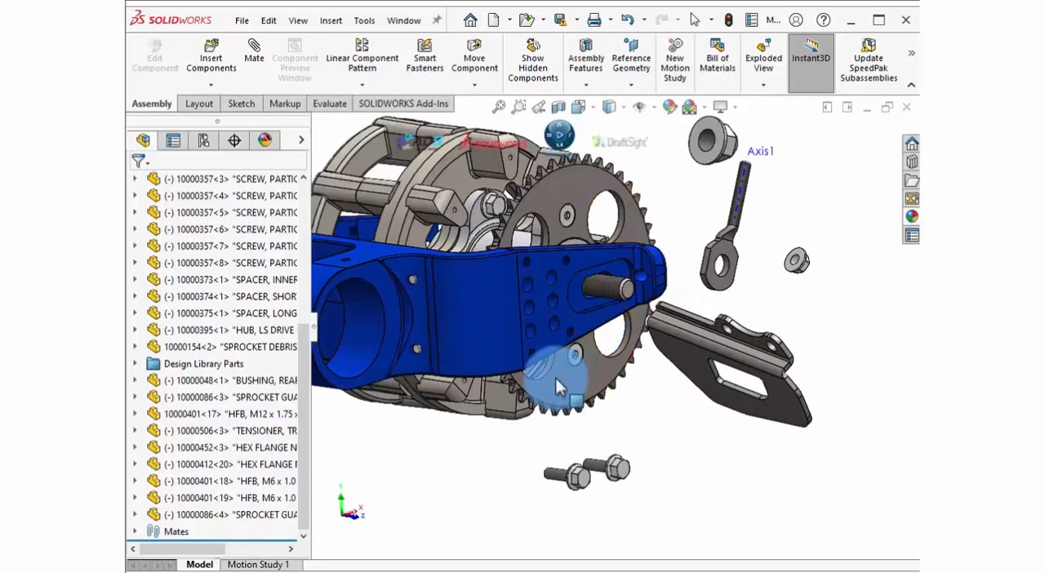
Use Move with Triad on the sprocket guard to lower it along Y and rotate it toward the blue arm's bolt holes.
{"action": "right_click", "coordinate": [661, 392]}
{"action": "left_click", "coordinate": [629, 416]}
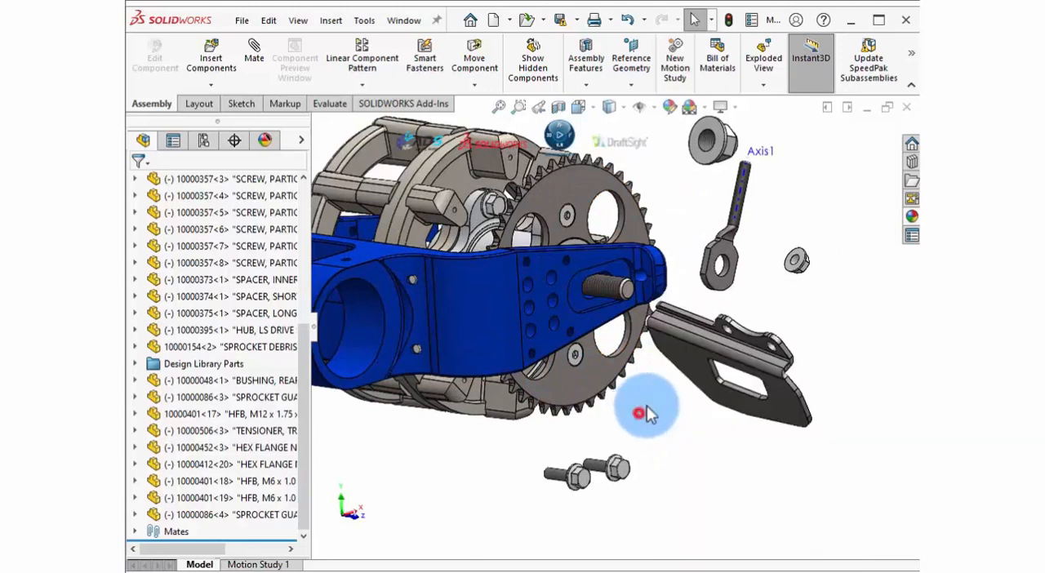
{"action": "left_click", "coordinate": [677, 355]}
{"action": "right_click", "coordinate": [684, 363]}
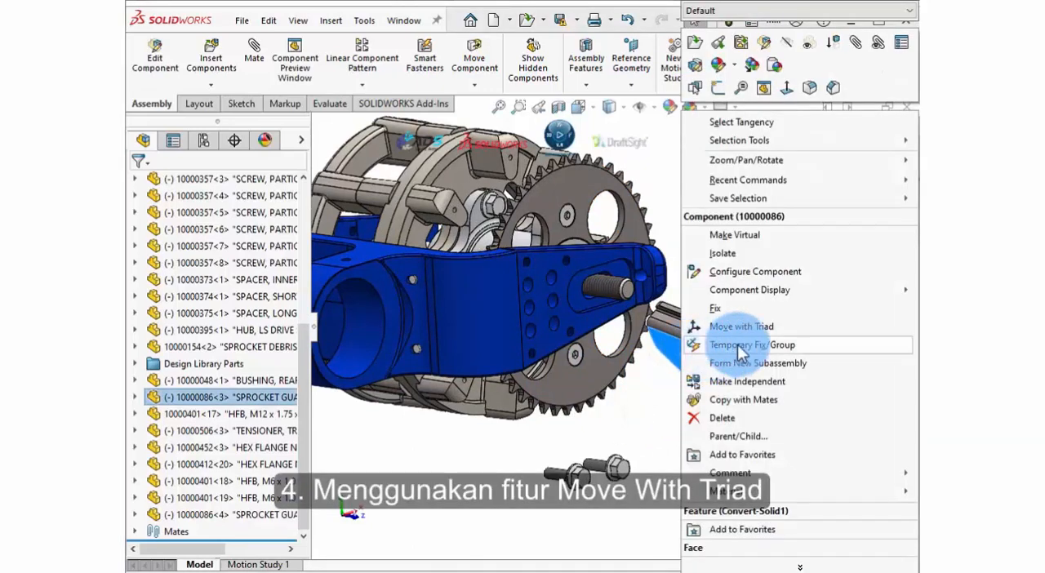
{"action": "left_click", "coordinate": [739, 326]}
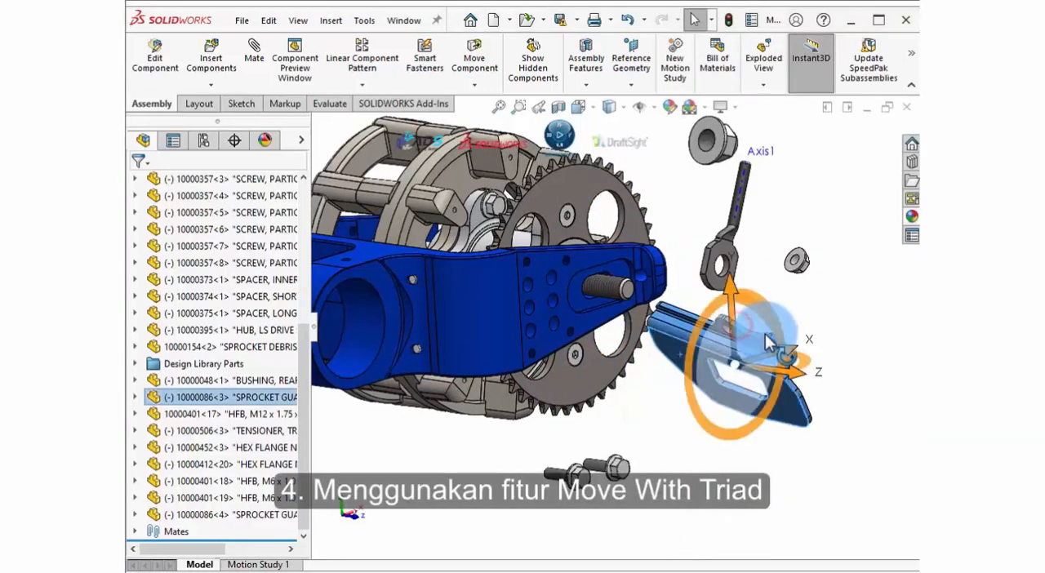
{"action": "left_click_drag", "start_coordinate": [807, 368], "coordinate": [834, 322]}
{"action": "left_click_drag", "start_coordinate": [727, 294], "coordinate": [722, 335]}
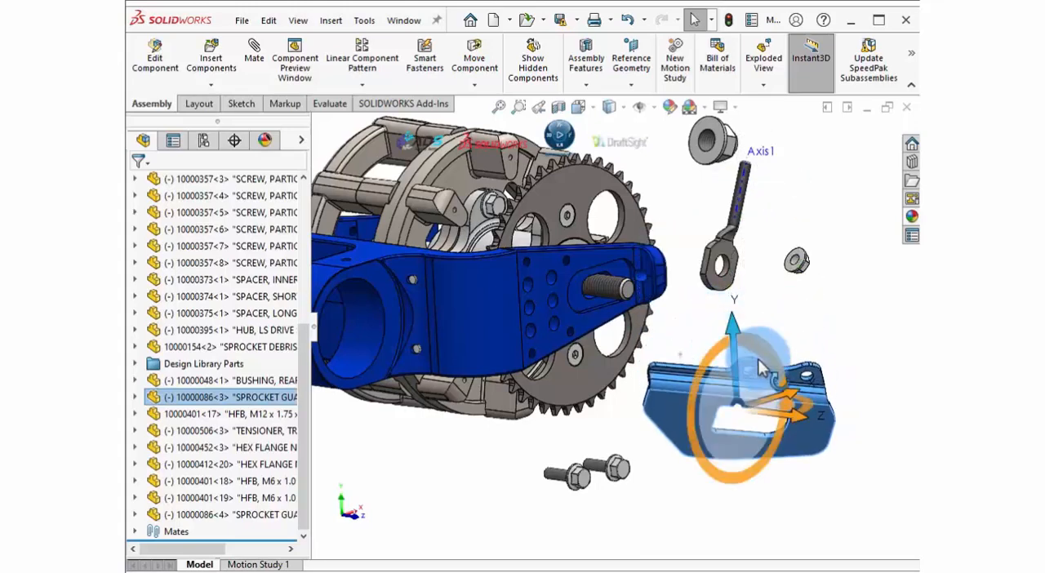
{"action": "left_click_drag", "start_coordinate": [772, 360], "coordinate": [708, 378]}
{"action": "left_click", "coordinate": [825, 472]}
{"action": "left_click", "coordinate": [728, 425]}
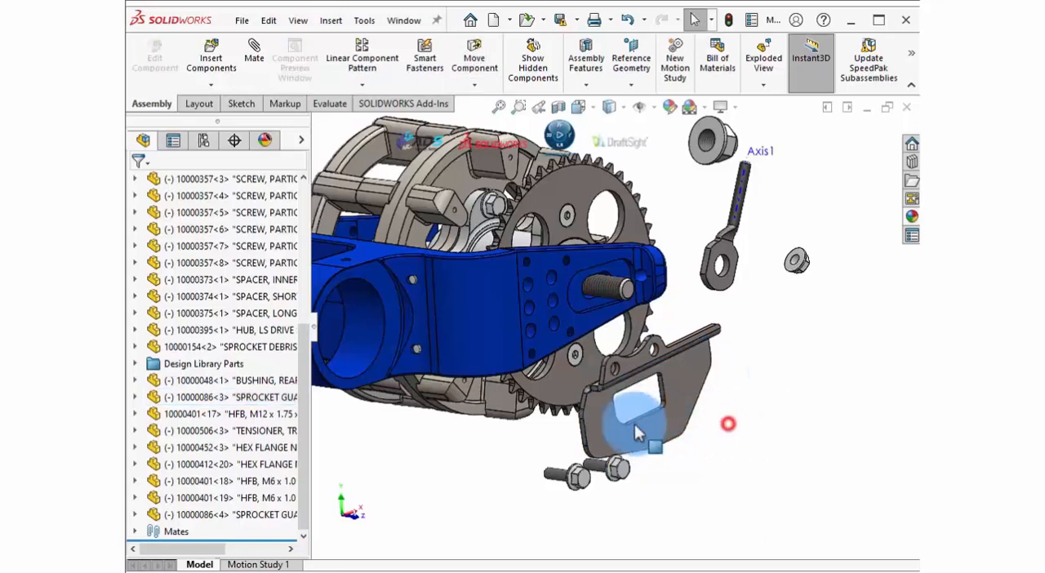
Open the sprocket guard in the Component Preview Window and rotate it to expose its mounting holes.
{"action": "left_click", "coordinate": [599, 418]}
{"action": "left_click", "coordinate": [708, 370]}
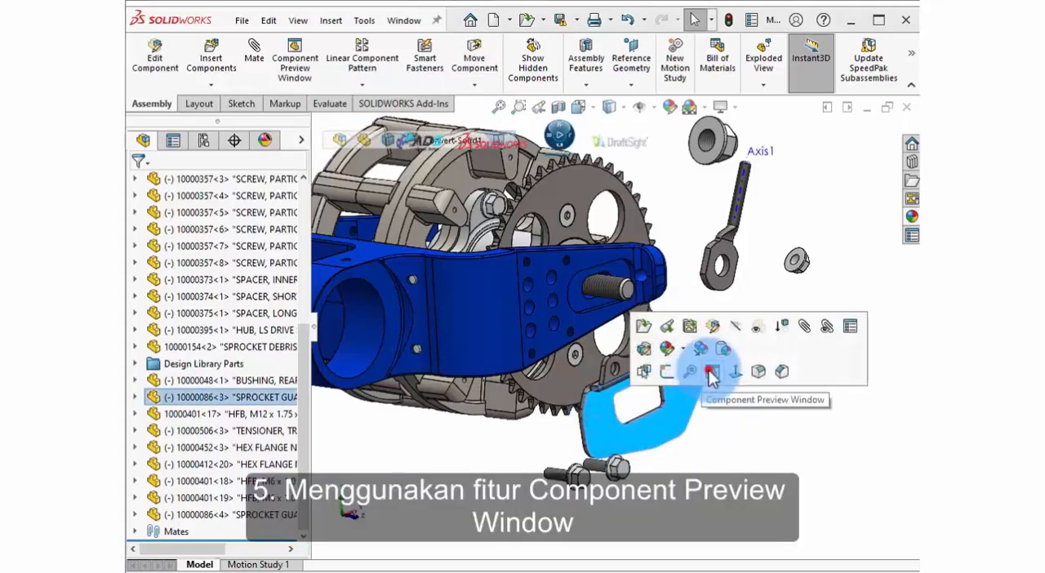
{"action": "left_click", "coordinate": [772, 266]}
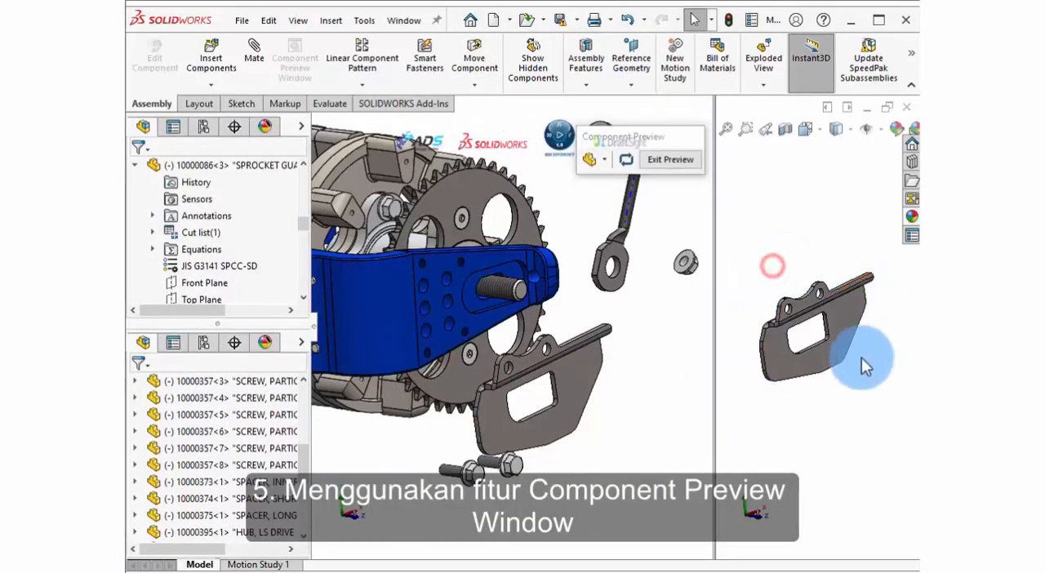
{"action": "left_click_drag", "start_coordinate": [770, 350], "coordinate": [879, 354]}
{"action": "left_click", "coordinate": [770, 248]}
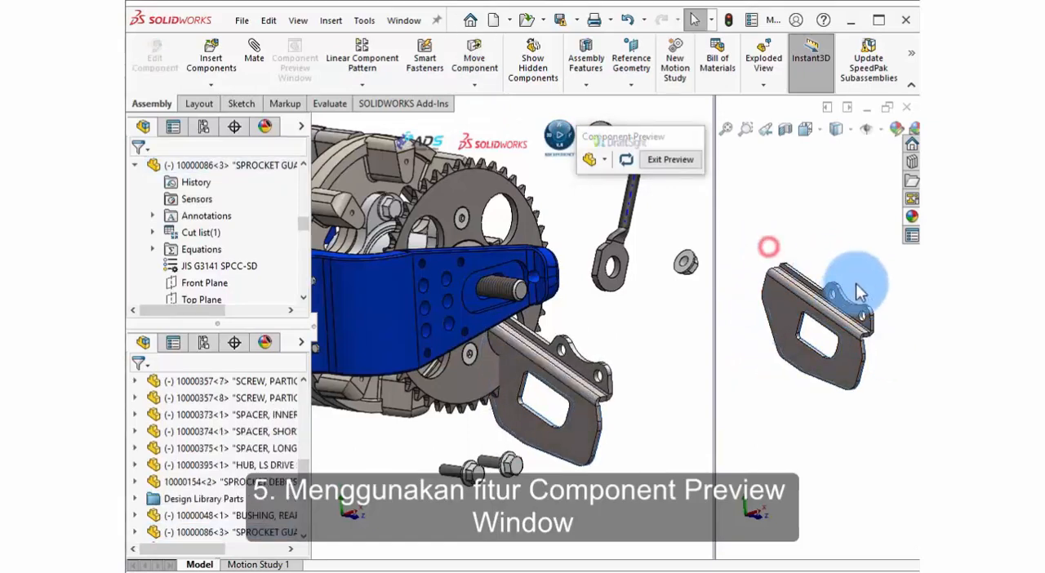
Add a Profile Center mate between the guard's inner mounting hole and the matching lower bolt hole in the blue arm.
{"action": "left_click", "coordinate": [833, 304]}
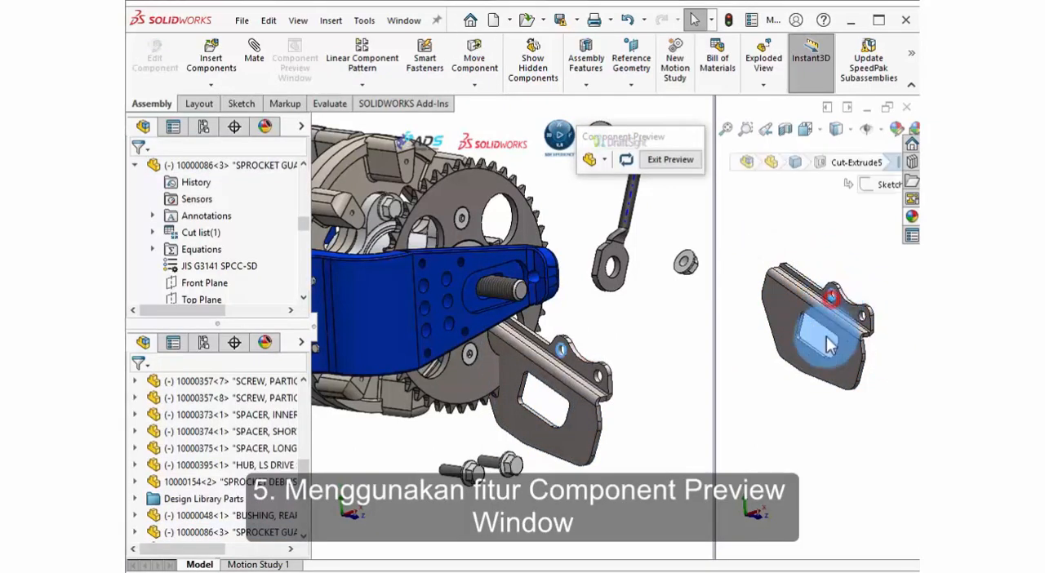
{"action": "left_click", "coordinate": [469, 335]}
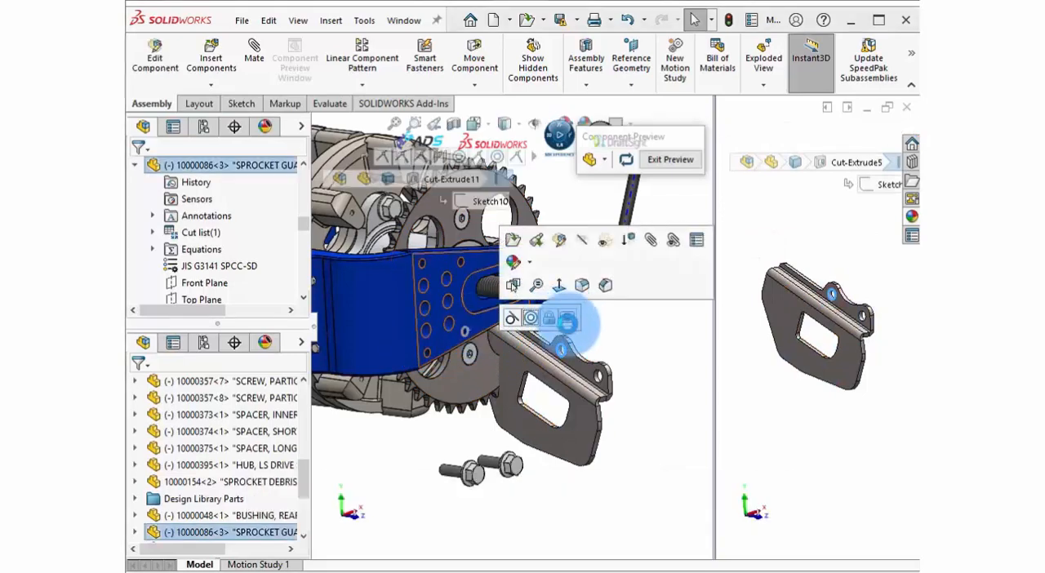
{"action": "left_click", "coordinate": [567, 320]}
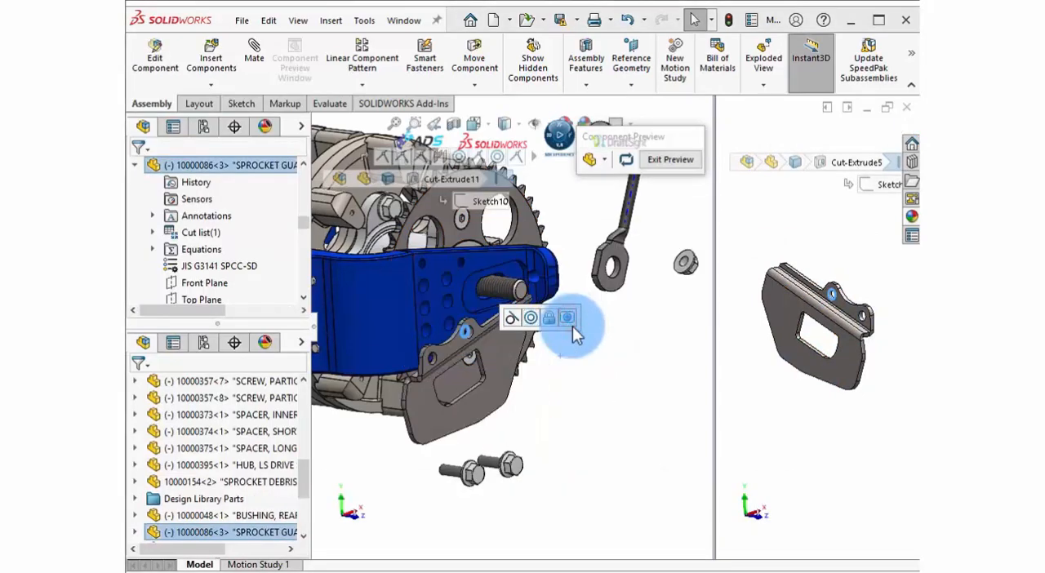
{"action": "left_click", "coordinate": [590, 318]}
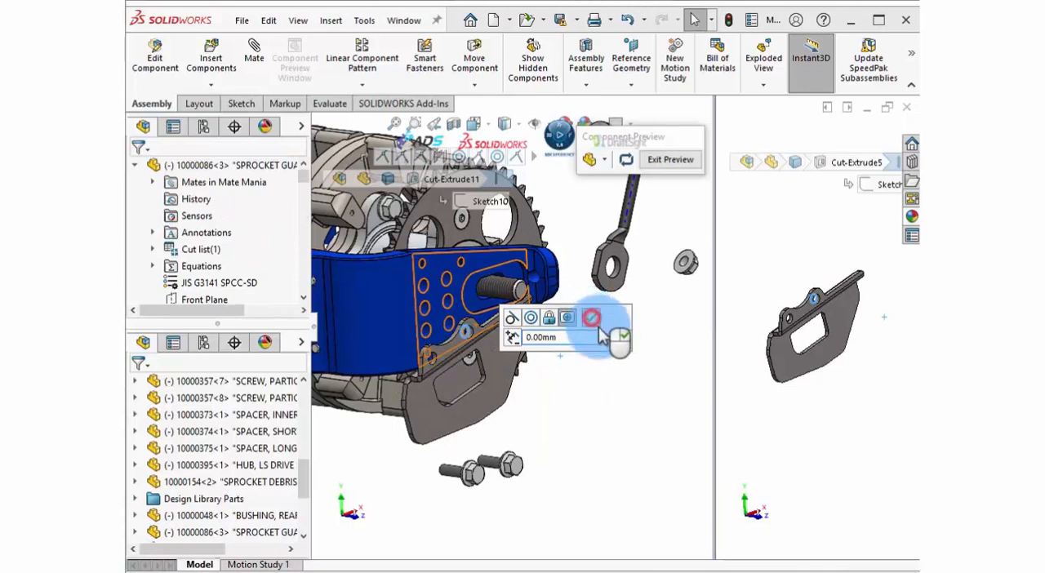
{"action": "left_click", "coordinate": [605, 378]}
Add a Profile Center mate between the guard's other mounting hole and the blue arm's lowest bolt hole, and exit the component preview.
{"action": "left_click_drag", "start_coordinate": [782, 347], "coordinate": [735, 303]}
{"action": "scroll", "coordinate": [796, 332], "scroll_direction": "down", "scroll_amount": 8}
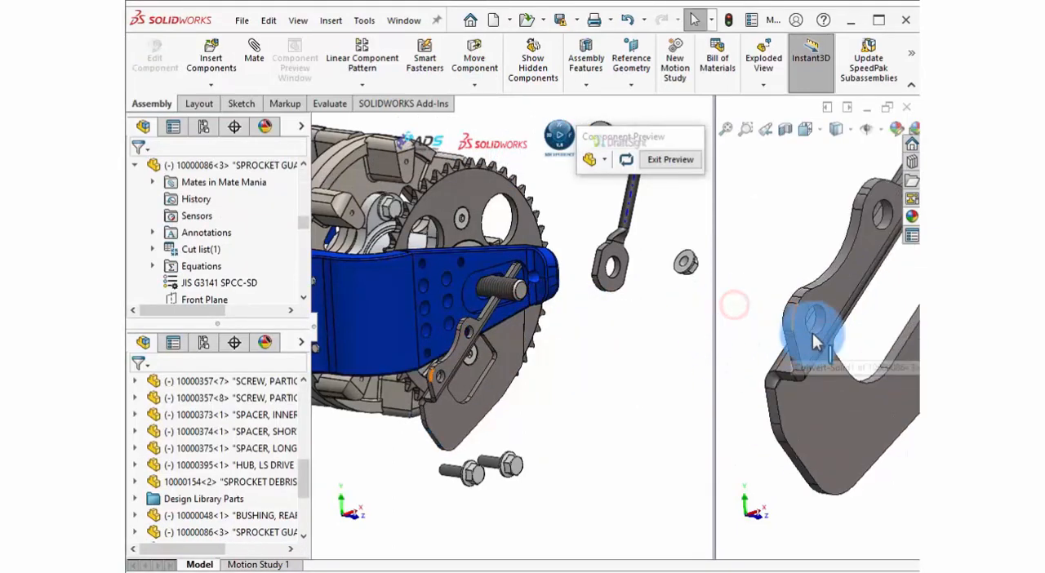
{"action": "left_click", "coordinate": [820, 300]}
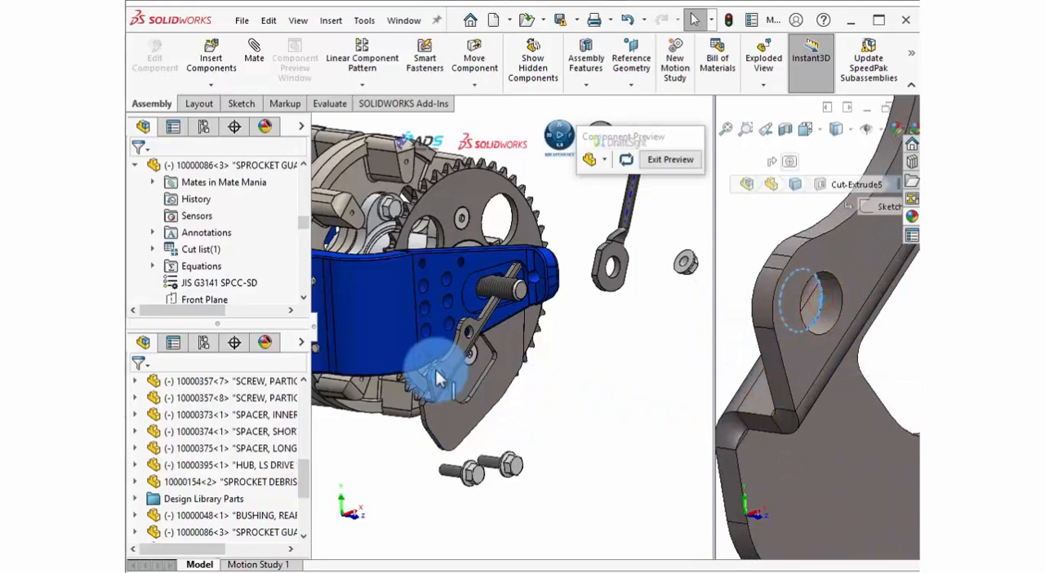
{"action": "left_click", "coordinate": [430, 357], "text": "ctrl"}
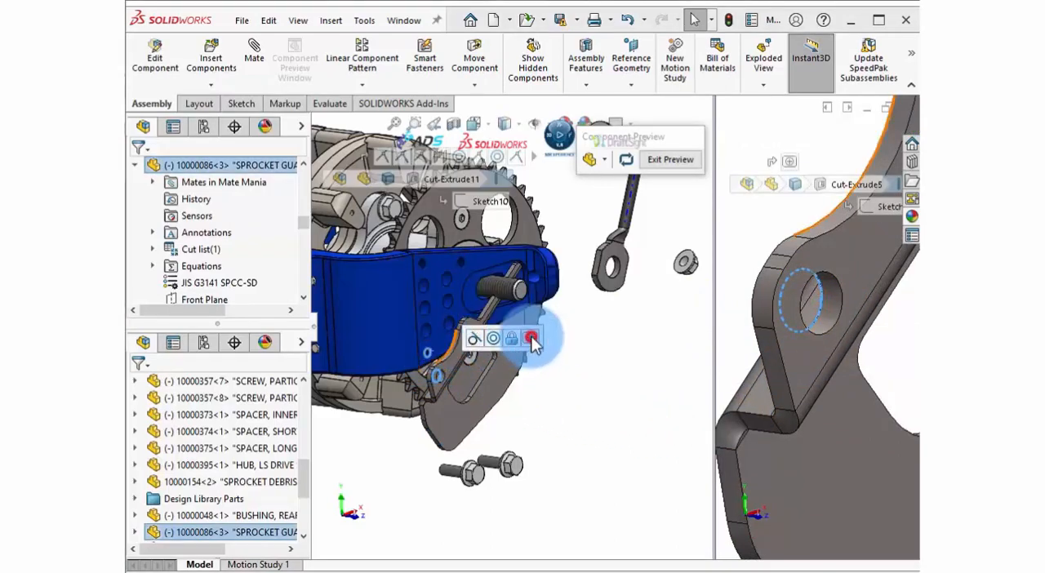
{"action": "left_click", "coordinate": [557, 339]}
{"action": "left_click", "coordinate": [620, 345]}
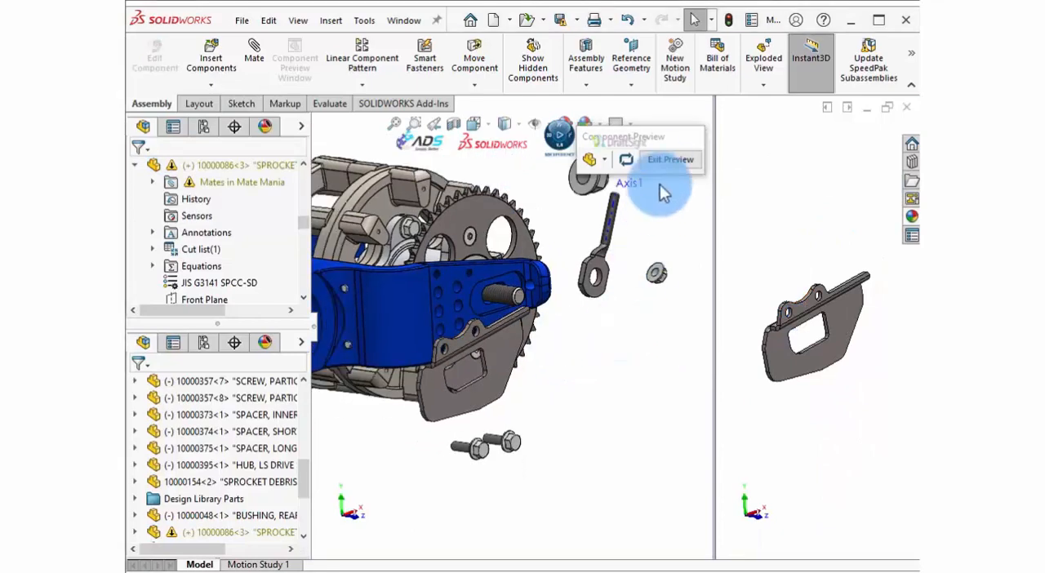
{"action": "left_click", "coordinate": [666, 160]}
{"action": "scroll", "coordinate": [625, 375], "scroll_direction": "down", "scroll_amount": 3}
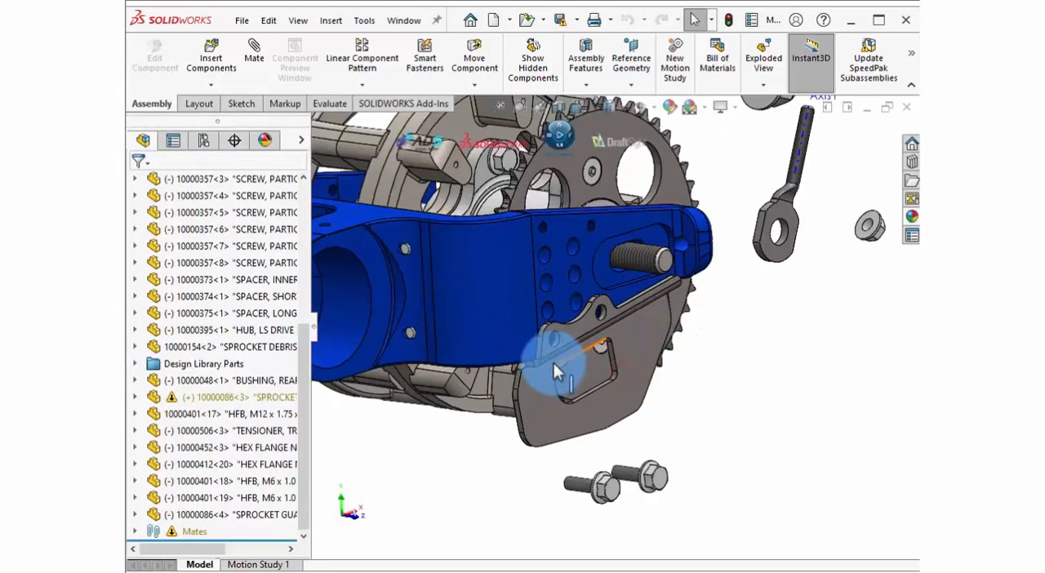
{"action": "middle_click_drag", "start_coordinate": [553, 363], "coordinate": [517, 354]}
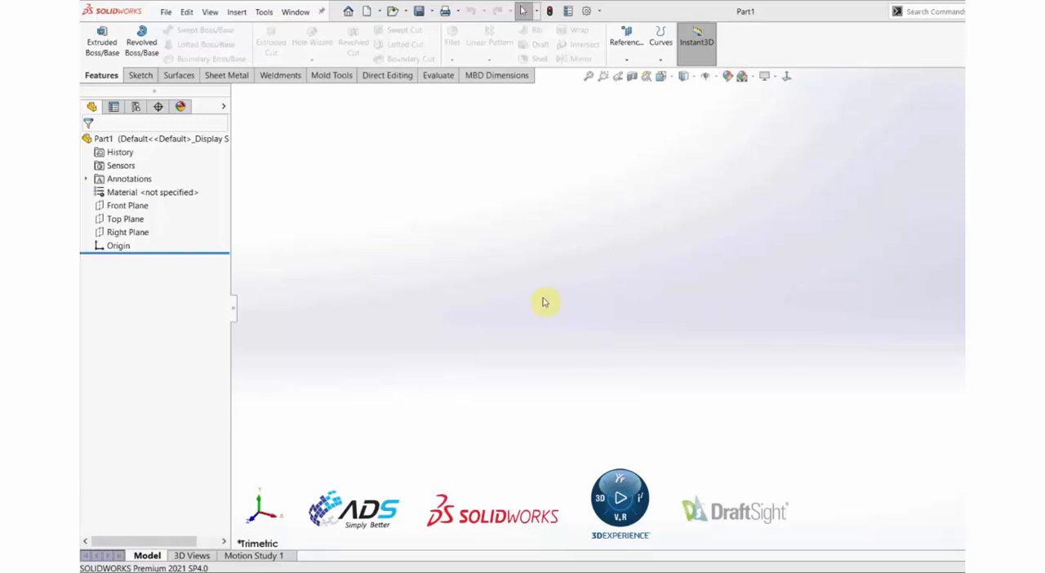
Sketch three connected lines on the Front Plane: about 69 mm up from the origin, horizontally across, and partway back down.
{"action": "left_click", "coordinate": [135, 206]}
{"action": "left_click", "coordinate": [151, 193]}
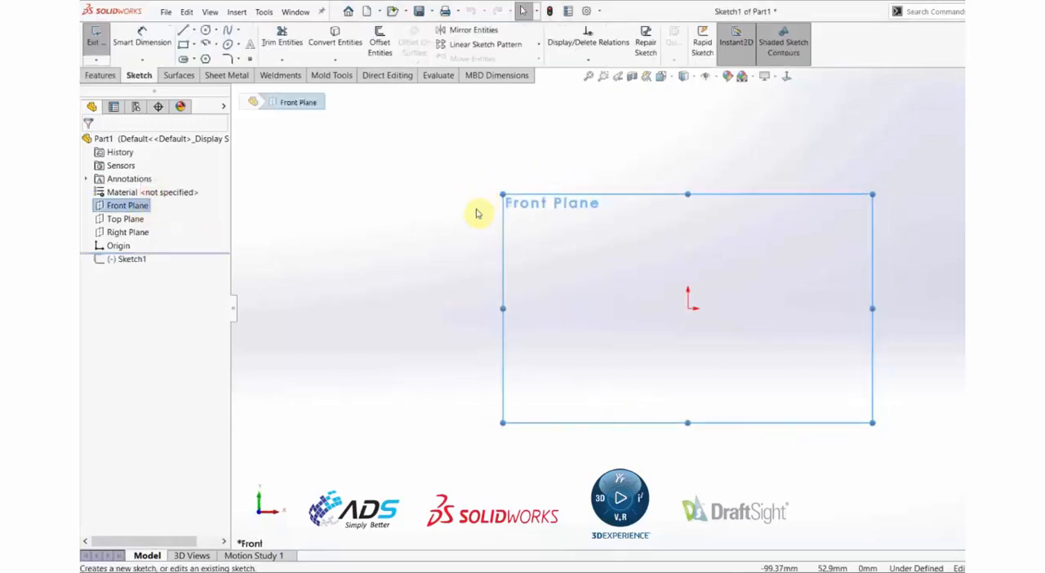
{"action": "left_click", "coordinate": [184, 30]}
{"action": "left_click", "coordinate": [690, 310]}
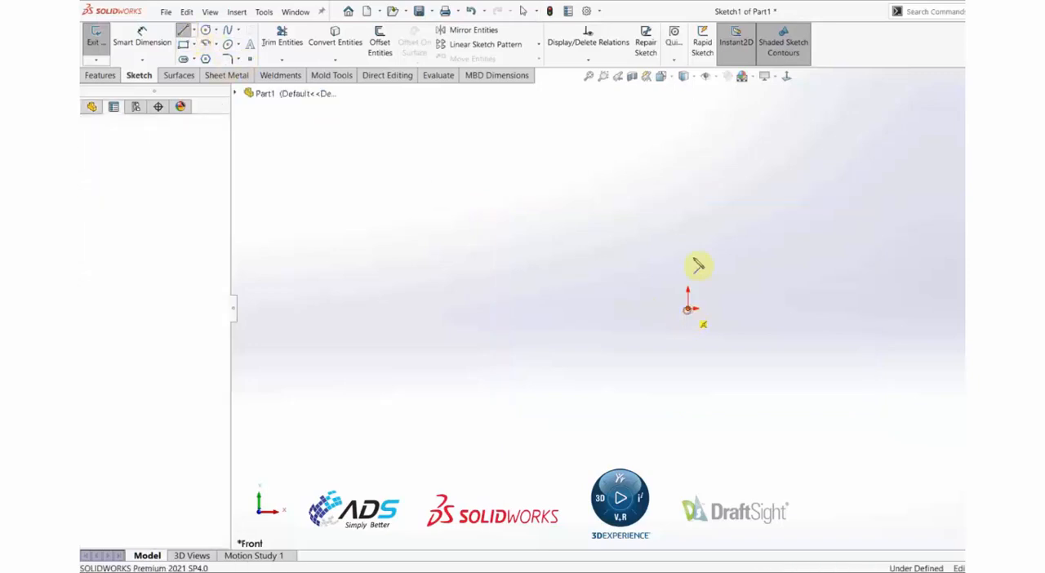
{"action": "left_click", "coordinate": [689, 166]}
{"action": "left_click", "coordinate": [848, 166]}
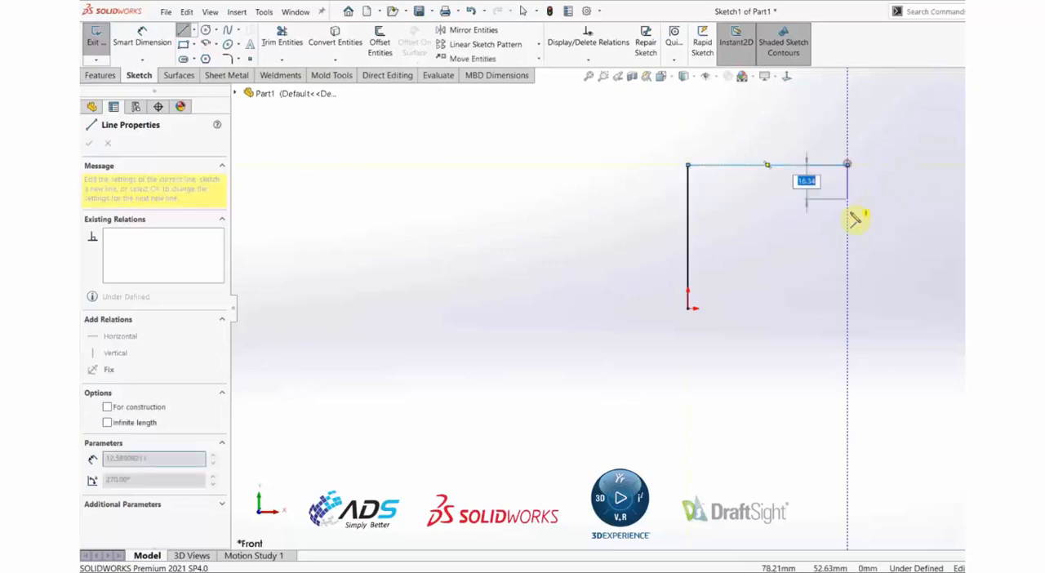
{"action": "left_click", "coordinate": [848, 244]}
{"action": "key", "text": "Escape"}
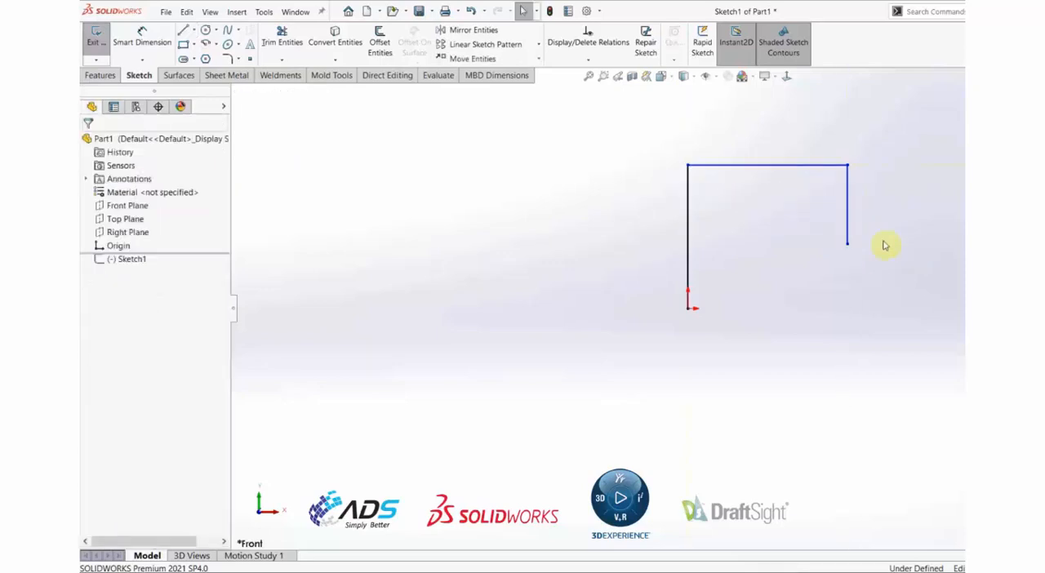
Examine the existing relations of the vertical line that starts at the origin, and clear the selection.
{"action": "left_click", "coordinate": [690, 222]}
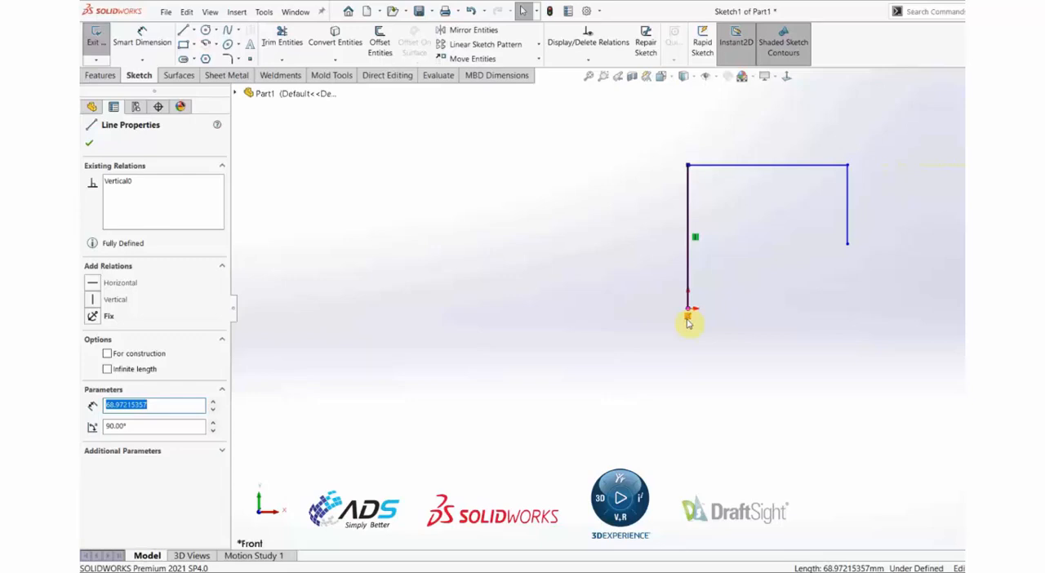
{"action": "left_click", "coordinate": [689, 225]}
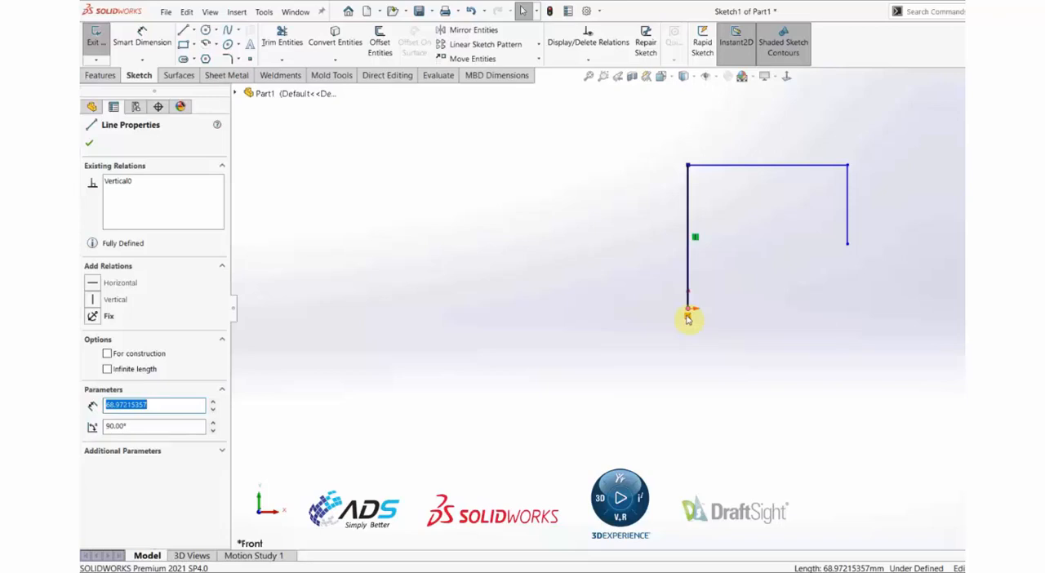
{"action": "left_click", "coordinate": [777, 359]}
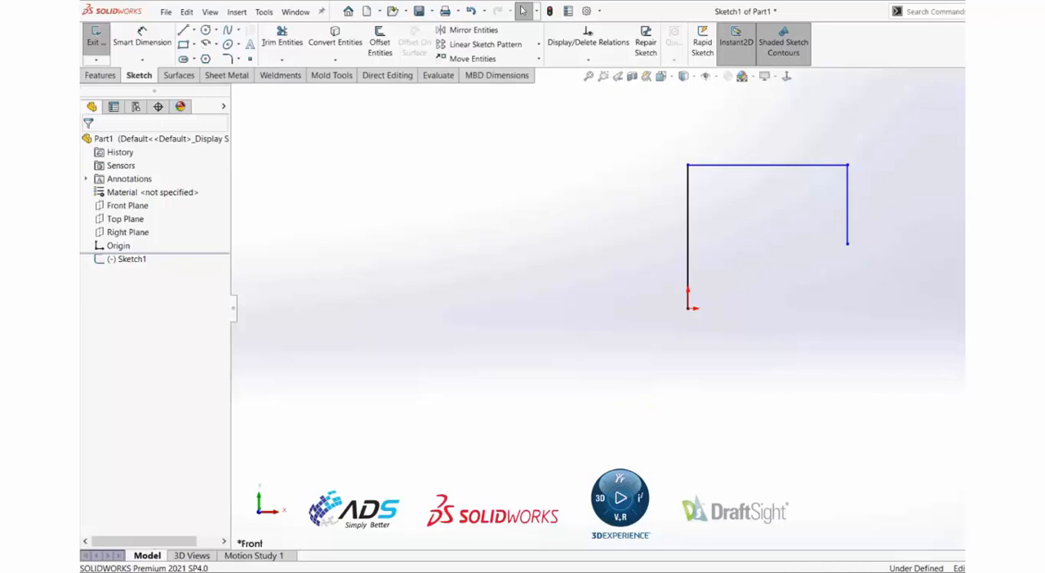
Discard the three-line sketch and start a new sketch on the Top Plane.
{"action": "left_click", "coordinate": [1041, 123]}
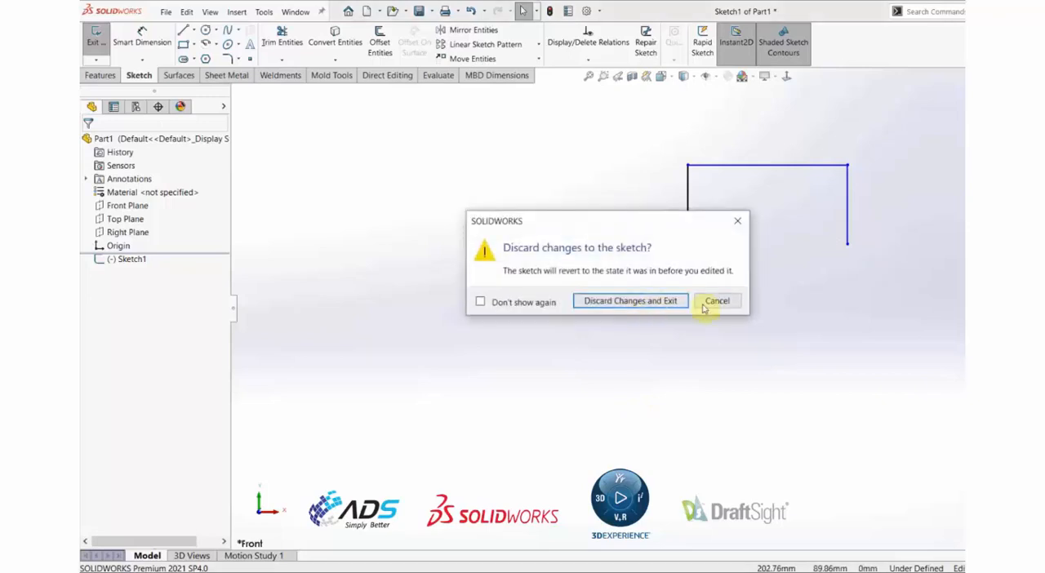
{"action": "left_click", "coordinate": [653, 302]}
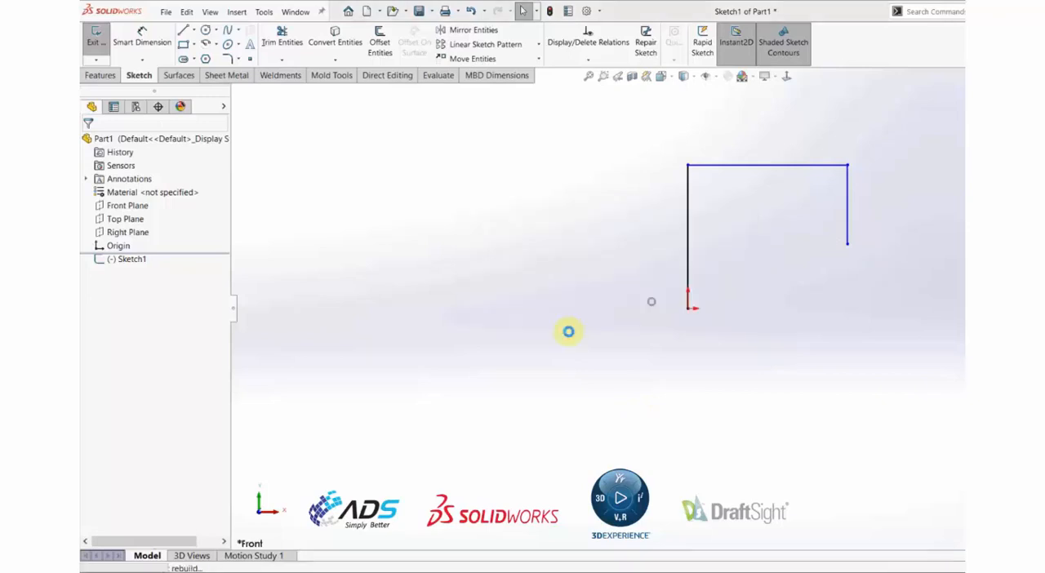
{"action": "left_click", "coordinate": [139, 219]}
{"action": "left_click", "coordinate": [199, 200]}
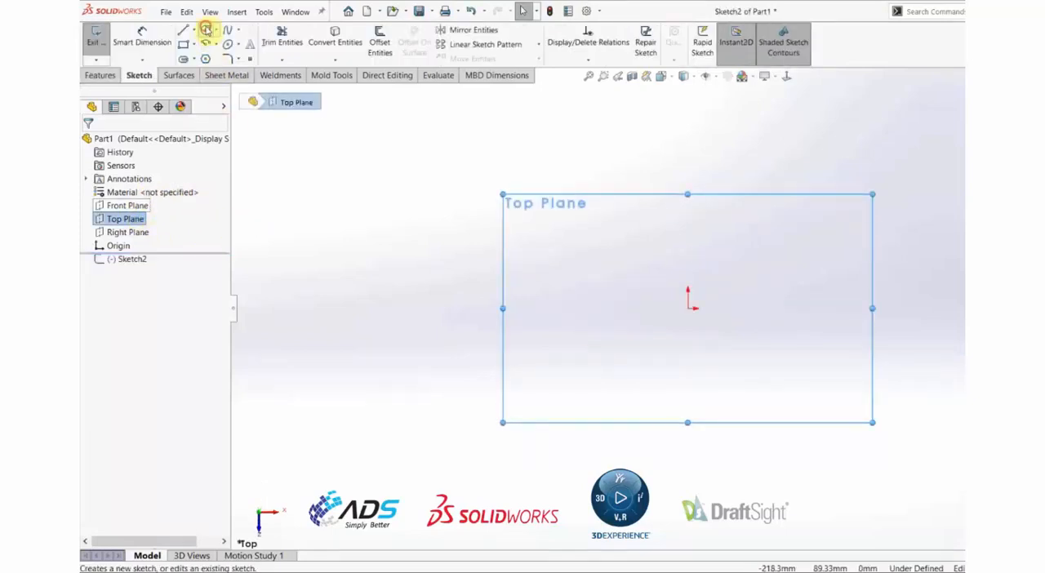
Sketch a 100 mm diameter circle centred on the origin and exit the sketch in isometric view.
{"action": "left_click", "coordinate": [205, 30]}
{"action": "left_click", "coordinate": [687, 308]}
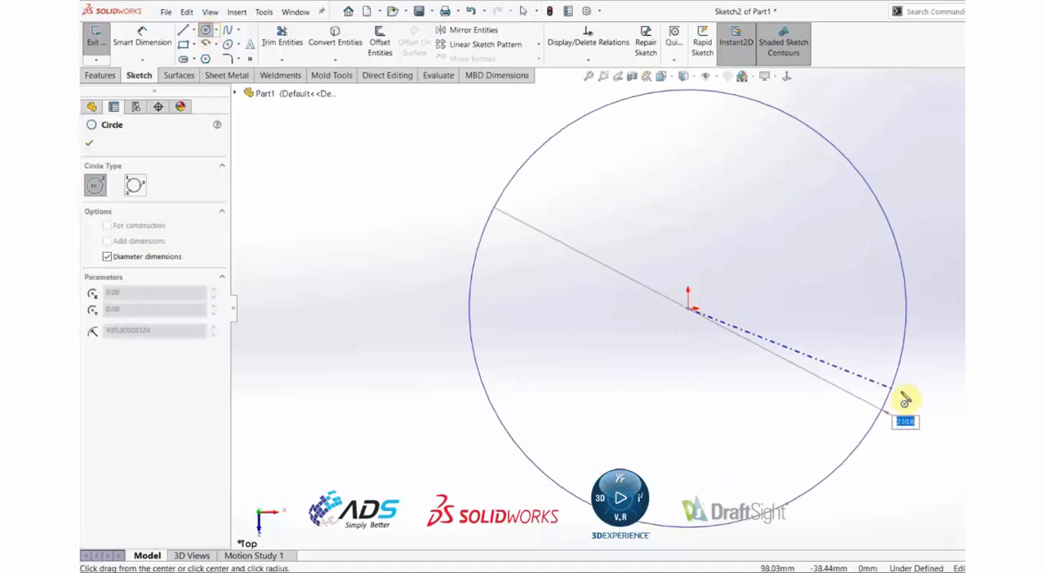
{"action": "type", "text": "100"}
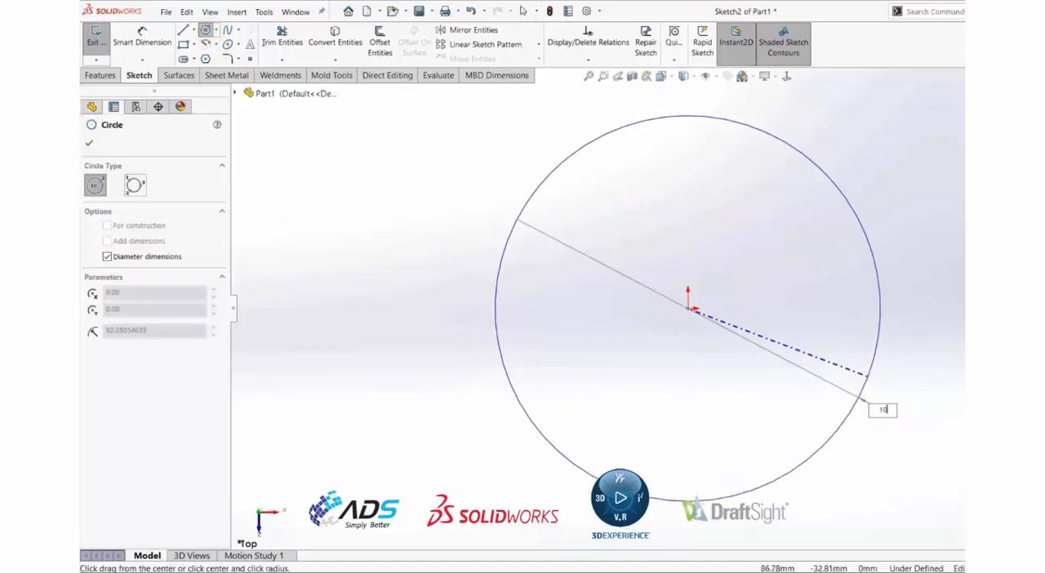
{"action": "key", "text": "Return"}
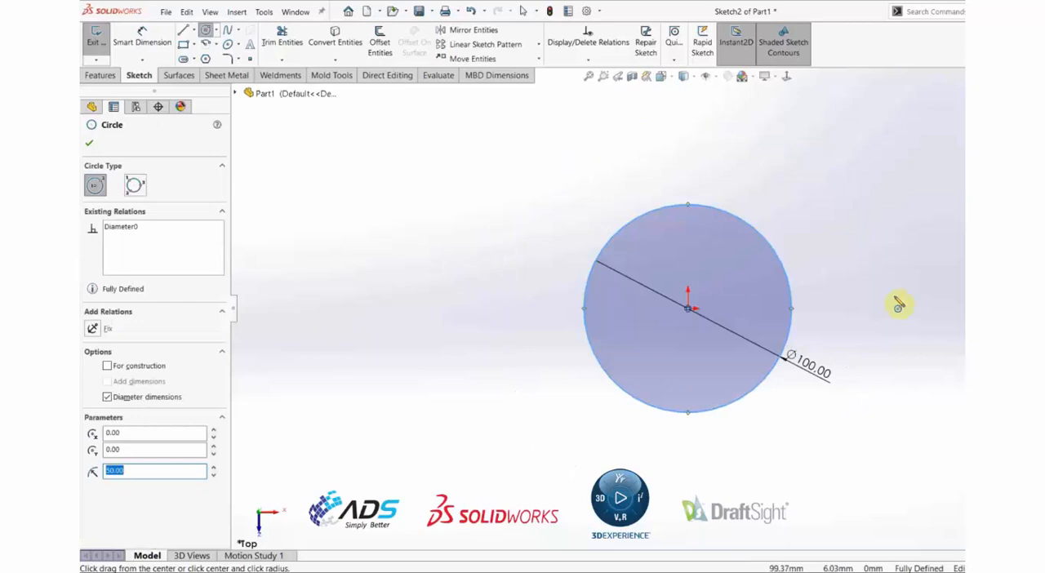
{"action": "key", "text": "Escape"}
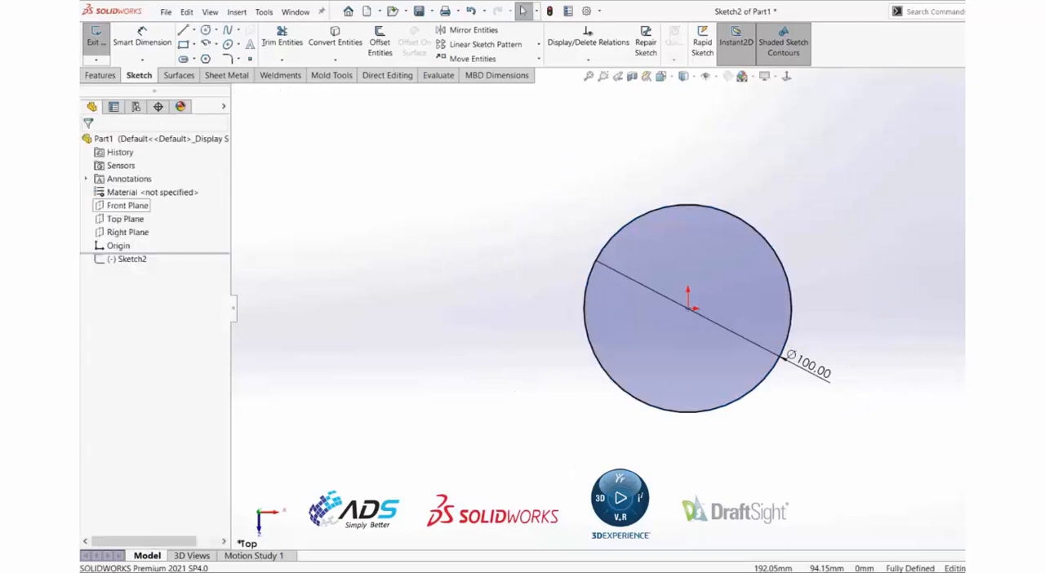
{"action": "key", "text": "ctrl+b"}
{"action": "key", "text": "ctrl+7"}
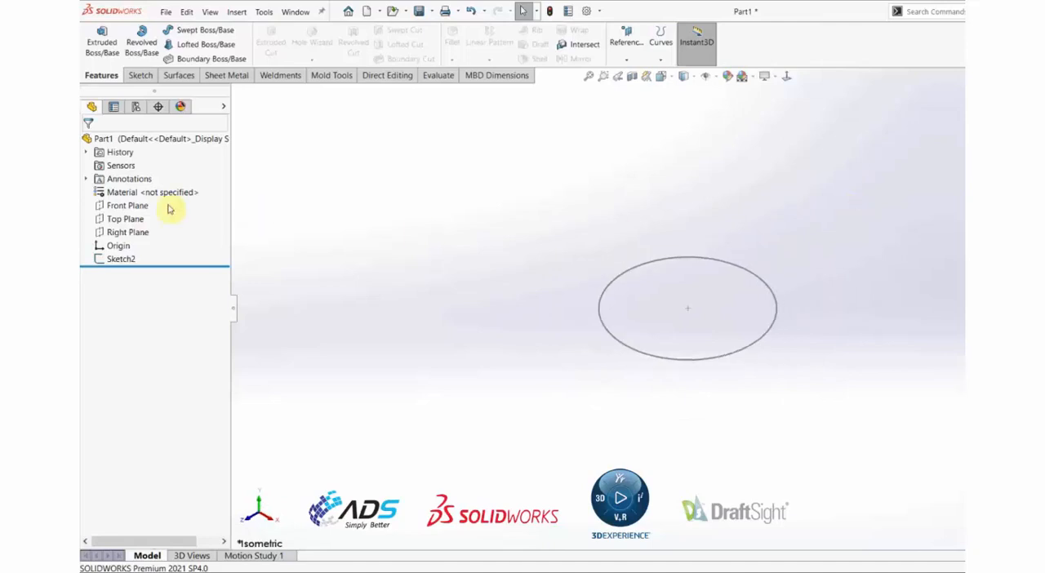
Sketch a vertical line about 51 mm long on the Front Plane, beside and above the circle.
{"action": "left_click", "coordinate": [138, 203]}
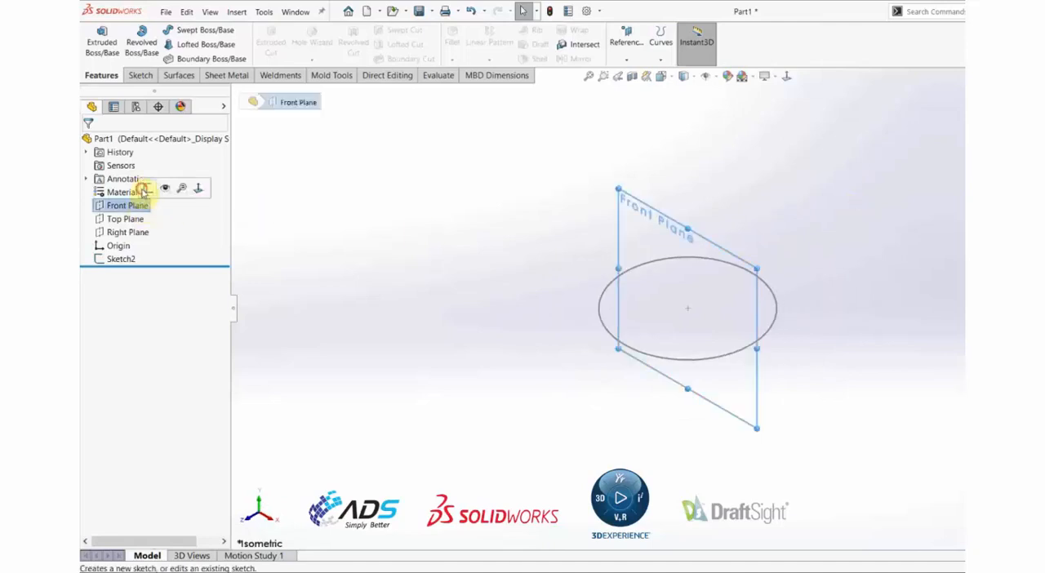
{"action": "left_click", "coordinate": [148, 188]}
{"action": "mouse_move", "coordinate": [849, 204]}
{"action": "middle_mouse_down"}
{"action": "mouse_move", "coordinate": [872, 196]}
{"action": "mouse_move", "coordinate": [873, 208]}
{"action": "mouse_move", "coordinate": [875, 177]}
{"action": "middle_mouse_up"}
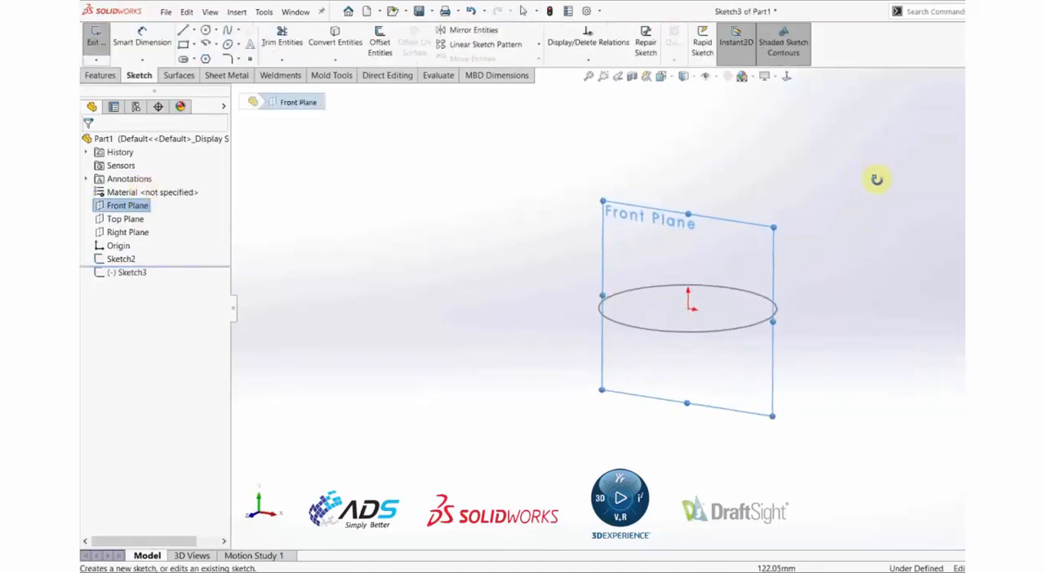
{"action": "left_click", "coordinate": [553, 191]}
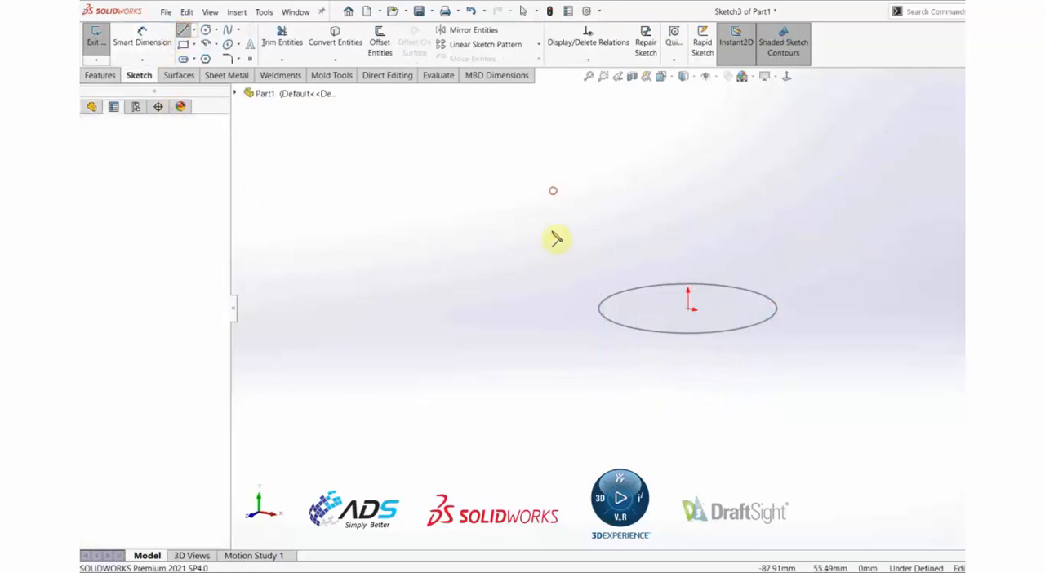
{"action": "left_click", "coordinate": [554, 279]}
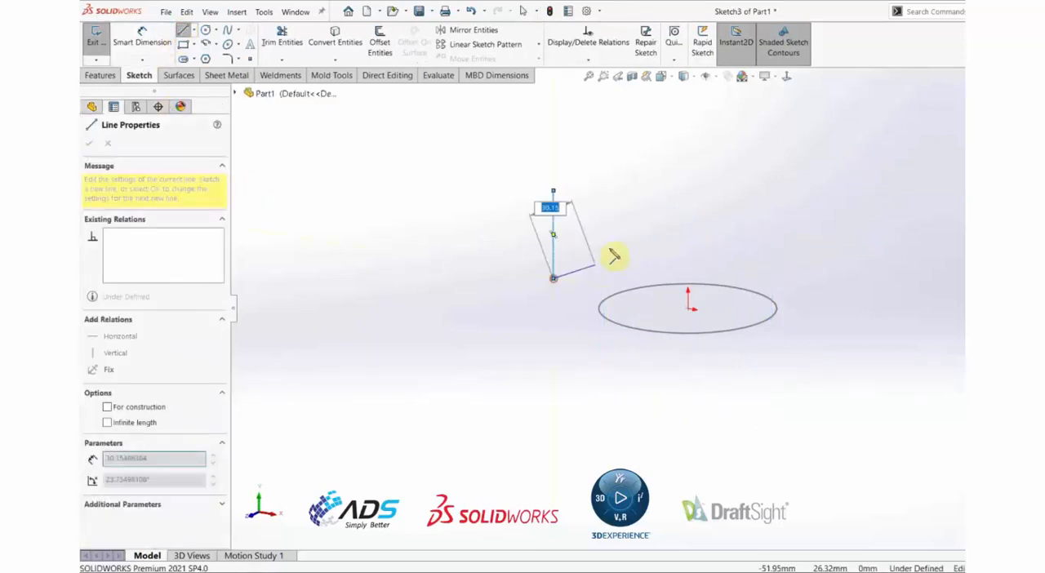
{"action": "key", "text": "Escape"}
Add a Coincident relation between the vertical line's lower endpoint and the circle, and clear the selection.
{"action": "mouse_move", "coordinate": [750, 212]}
{"action": "middle_mouse_down"}
{"action": "mouse_move", "coordinate": [753, 233]}
{"action": "mouse_move", "coordinate": [732, 205]}
{"action": "mouse_move", "coordinate": [763, 242]}
{"action": "mouse_move", "coordinate": [758, 228]}
{"action": "middle_mouse_up"}
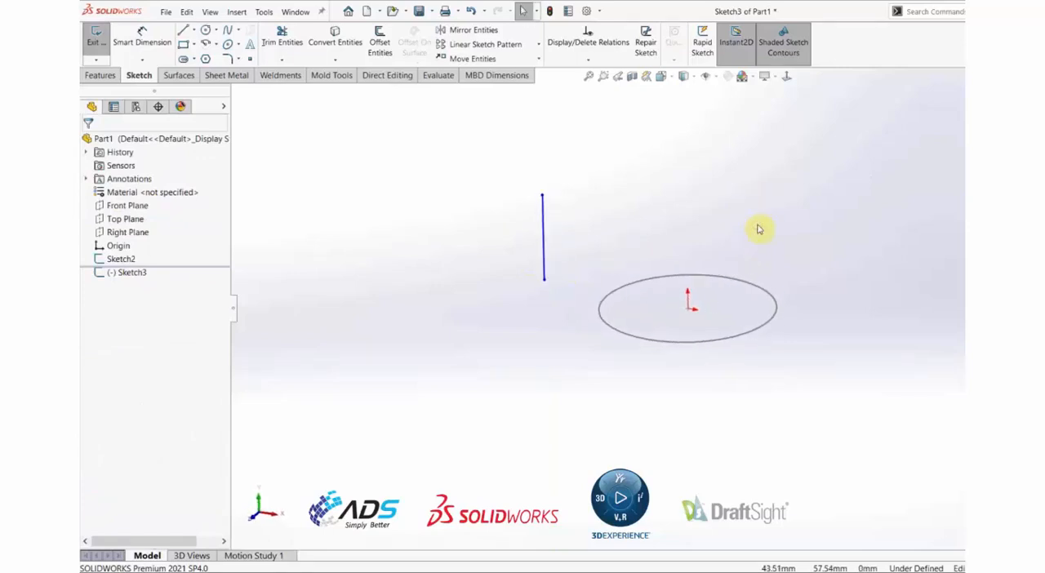
{"action": "scroll", "coordinate": [755, 226], "scroll_direction": "down", "scroll_amount": 1}
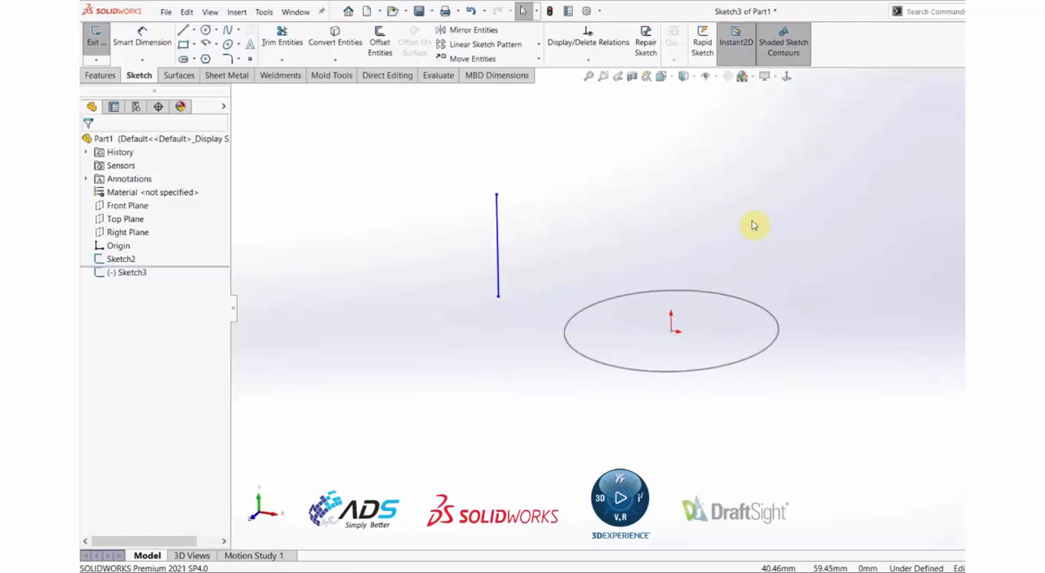
{"action": "left_click", "coordinate": [498, 299]}
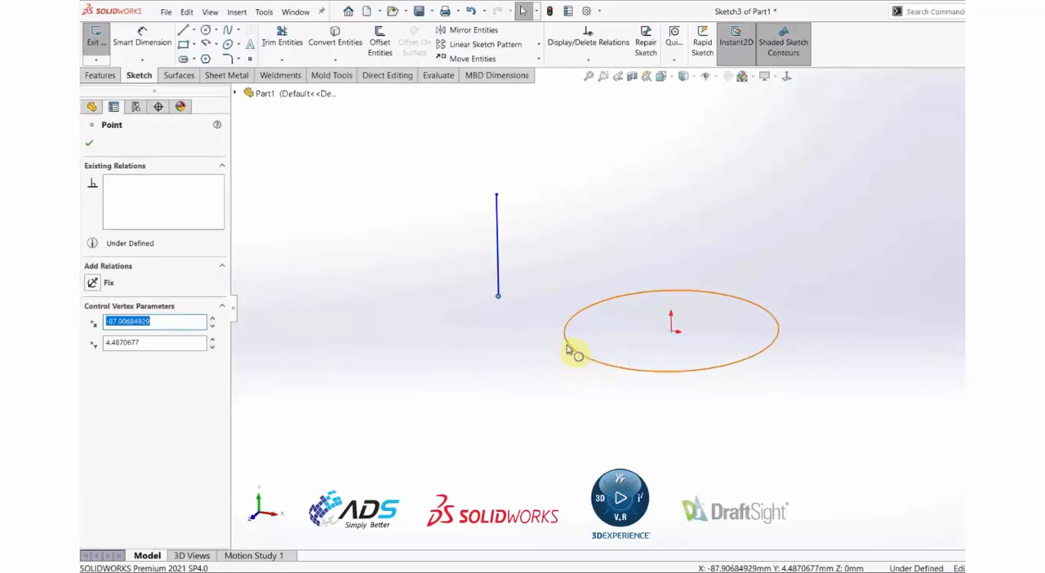
{"action": "left_click", "coordinate": [569, 346], "text": "ctrl"}
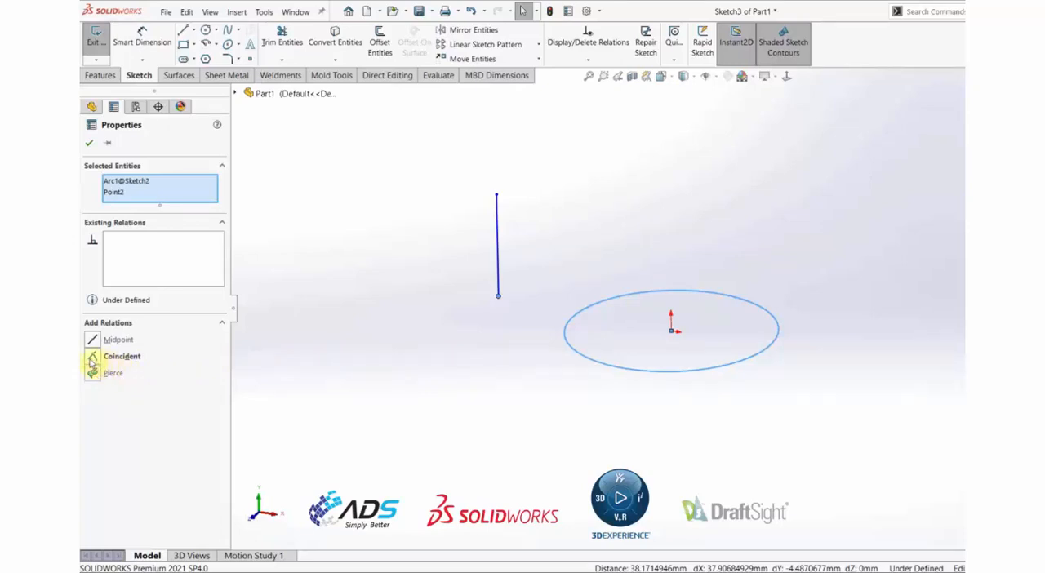
{"action": "left_click", "coordinate": [92, 359]}
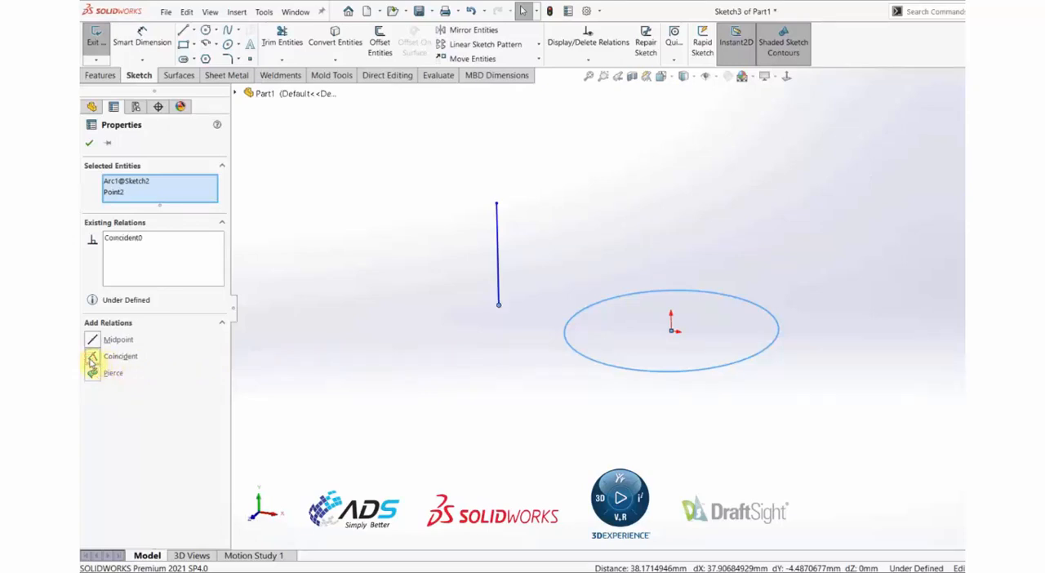
{"action": "left_click", "coordinate": [509, 404]}
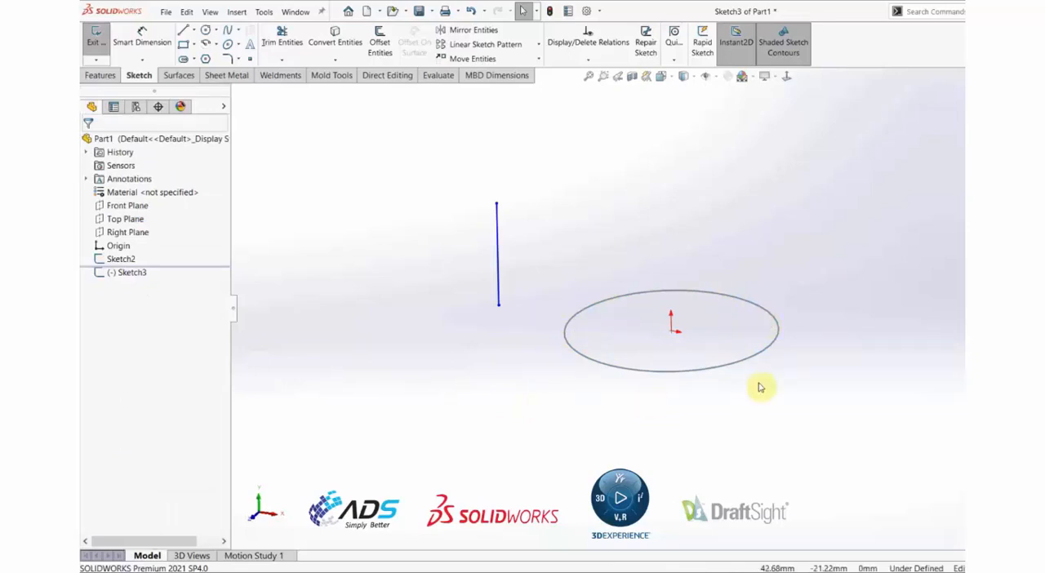
Move the line's lower endpoint in the angled and Front views to test its Coincident relation with the circle.
{"action": "left_click_drag", "start_coordinate": [497, 307], "coordinate": [552, 357]}
{"action": "left_click", "coordinate": [575, 385]}
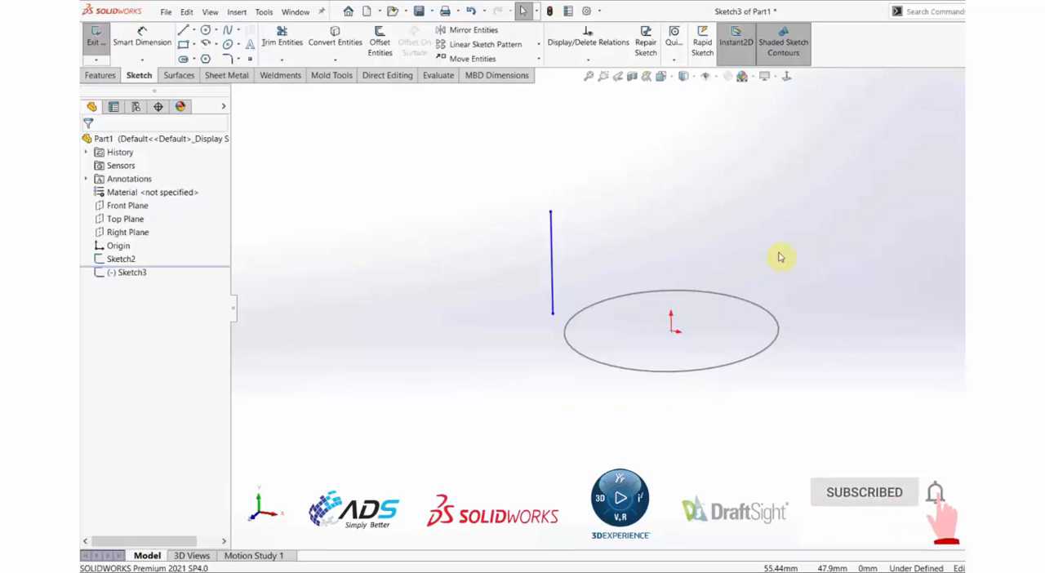
{"action": "left_click", "coordinate": [551, 222]}
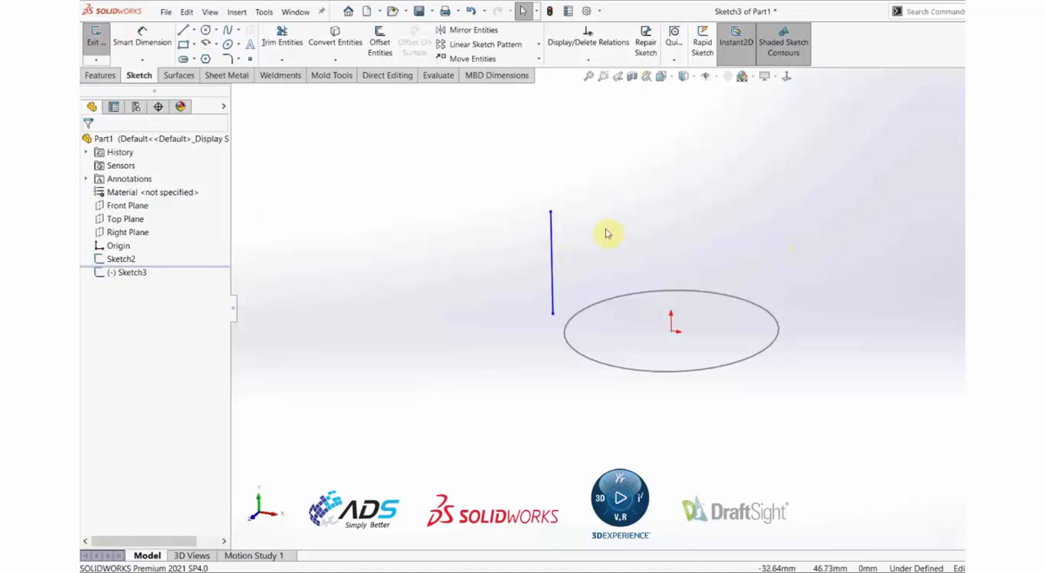
{"action": "key", "text": "ctrl+1"}
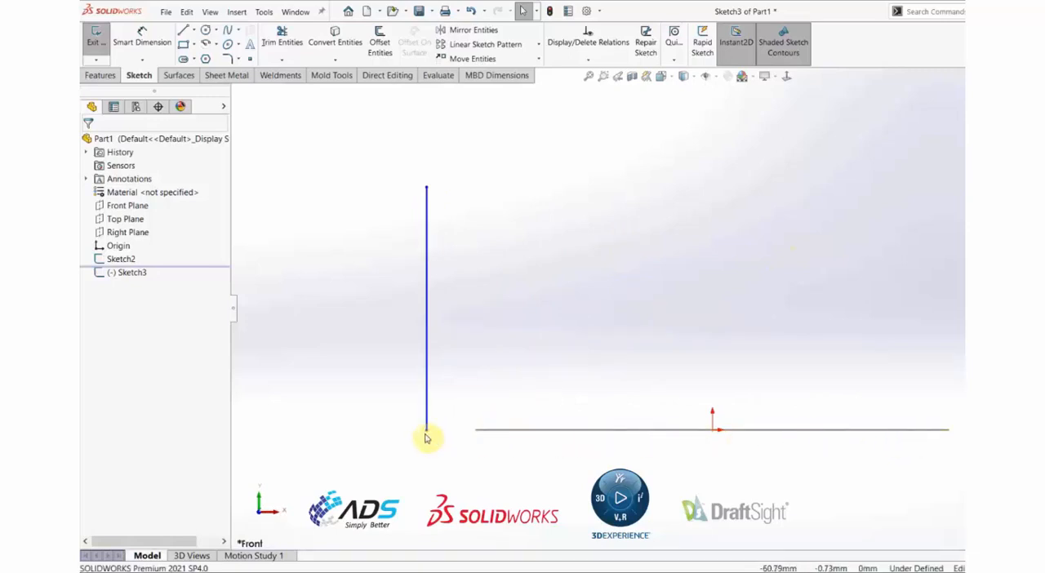
{"action": "left_click_drag", "start_coordinate": [428, 431], "coordinate": [414, 450]}
{"action": "left_click", "coordinate": [633, 265]}
{"action": "scroll", "coordinate": [634, 267], "scroll_direction": "up", "scroll_amount": 4}
{"action": "middle_click_drag", "start_coordinate": [635, 264], "coordinate": [643, 344]}
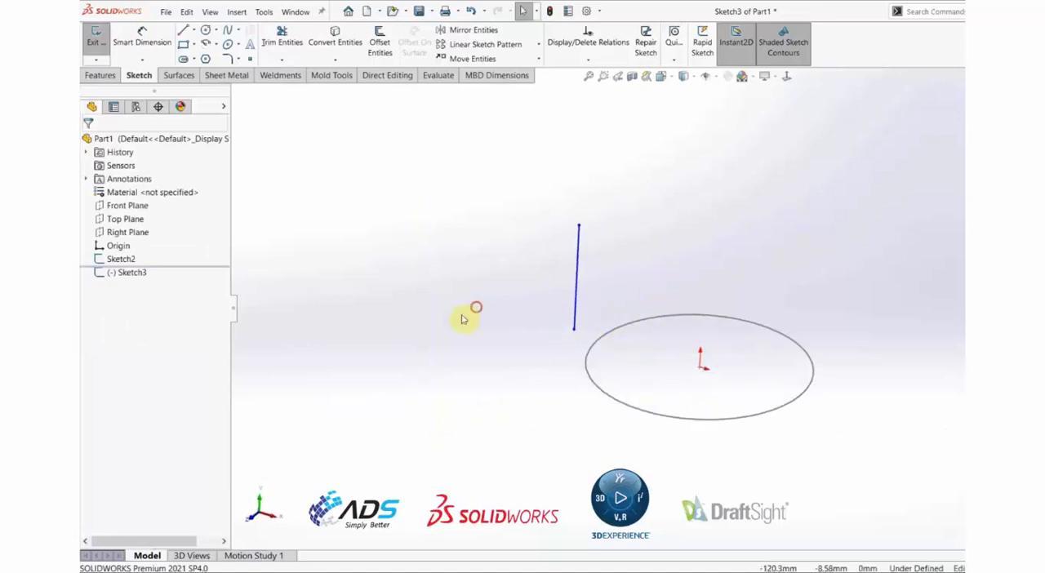
Replace the Coincident relation on the line's lower endpoint with a Pierce relation to the circle.
{"action": "left_click", "coordinate": [575, 331]}
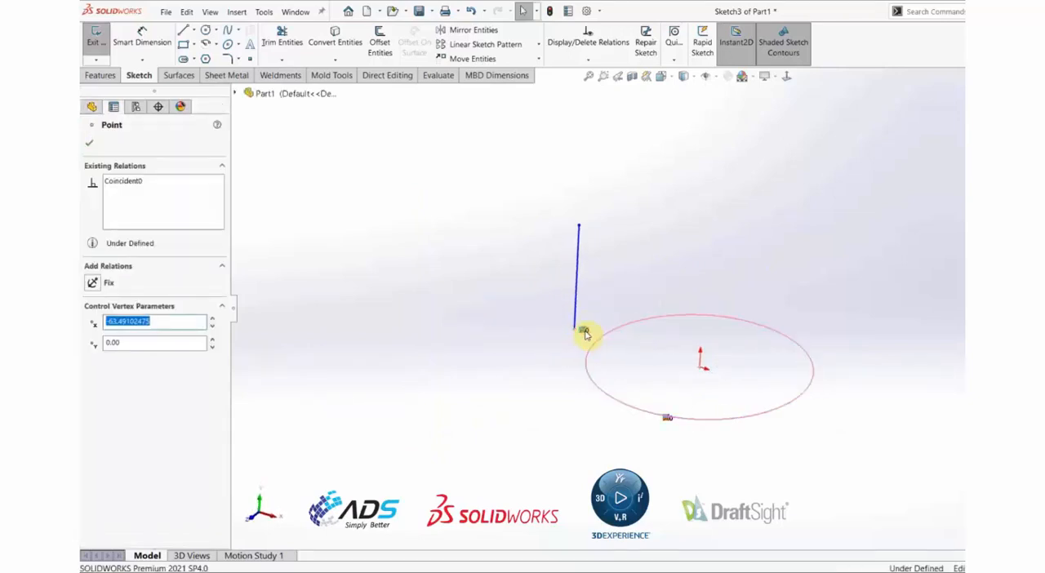
{"action": "key", "text": "Escape"}
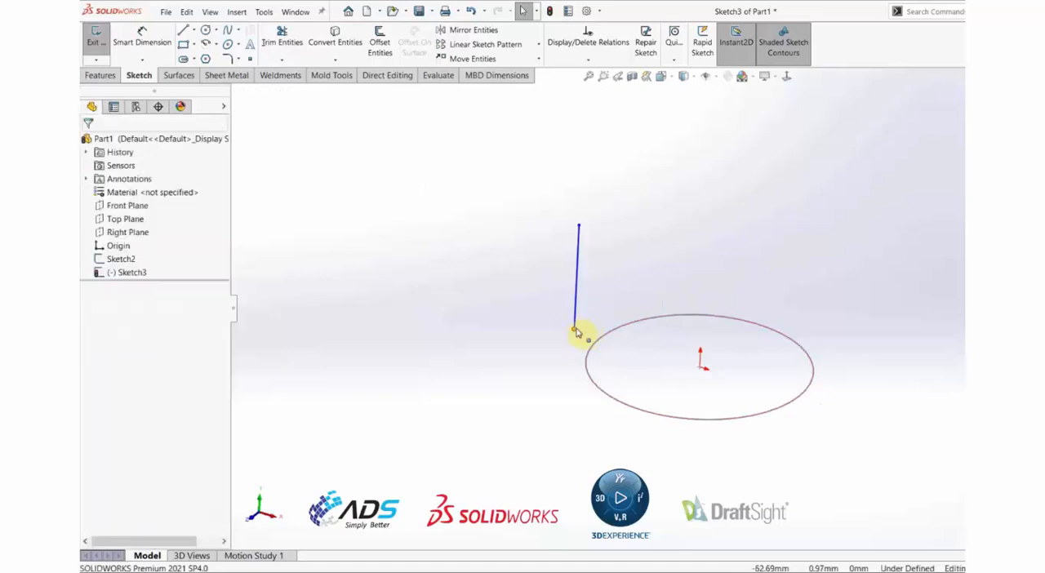
{"action": "left_click", "coordinate": [576, 330]}
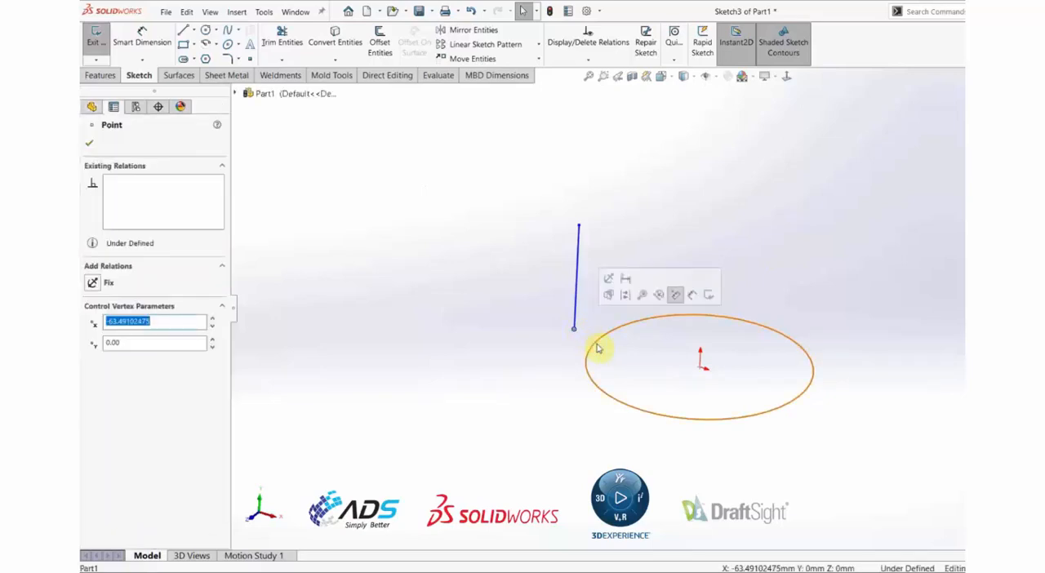
{"action": "left_click", "coordinate": [600, 339], "text": "ctrl"}
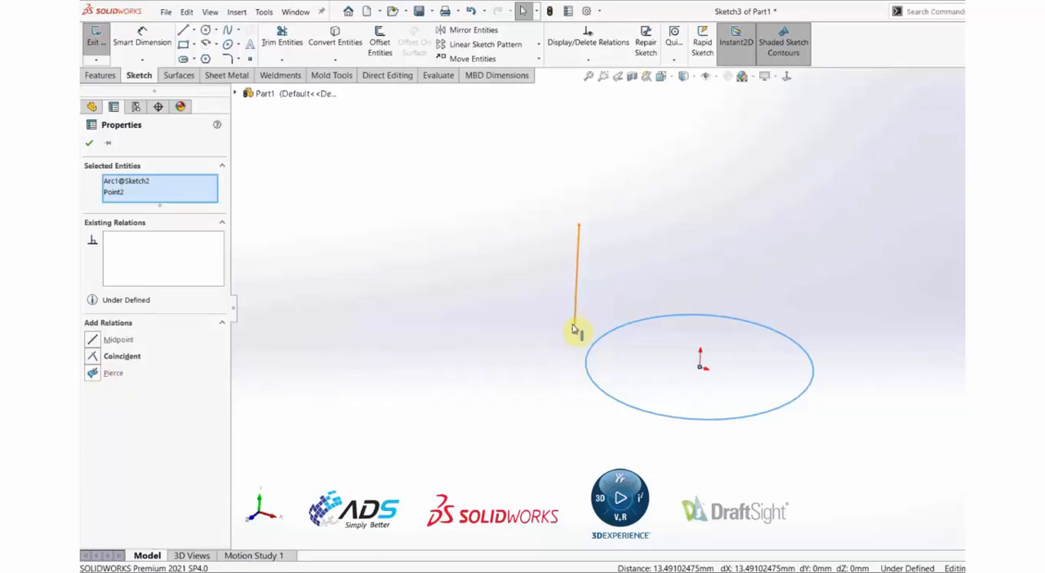
{"action": "left_click", "coordinate": [92, 374]}
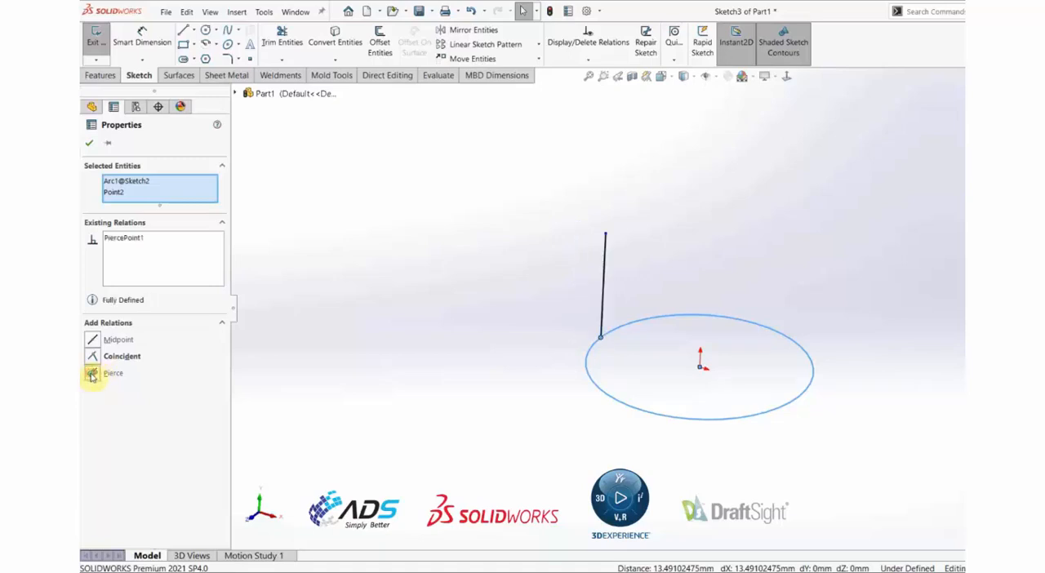
{"action": "left_click", "coordinate": [431, 452]}
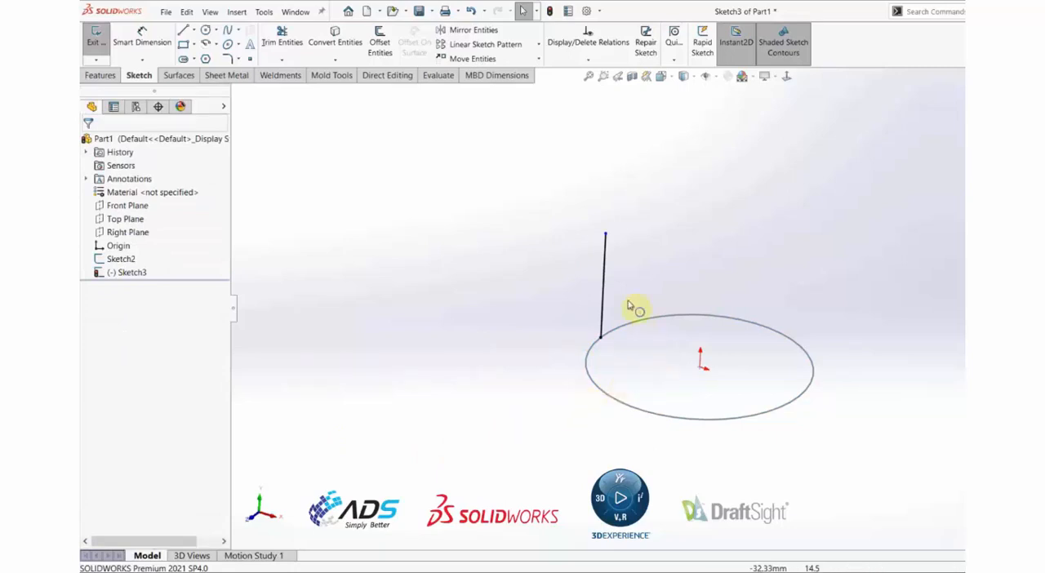
Examine the pierced line's existing relations and its connection to the circle, and clear the selection.
{"action": "left_click", "coordinate": [605, 261]}
{"action": "left_click", "coordinate": [562, 272]}
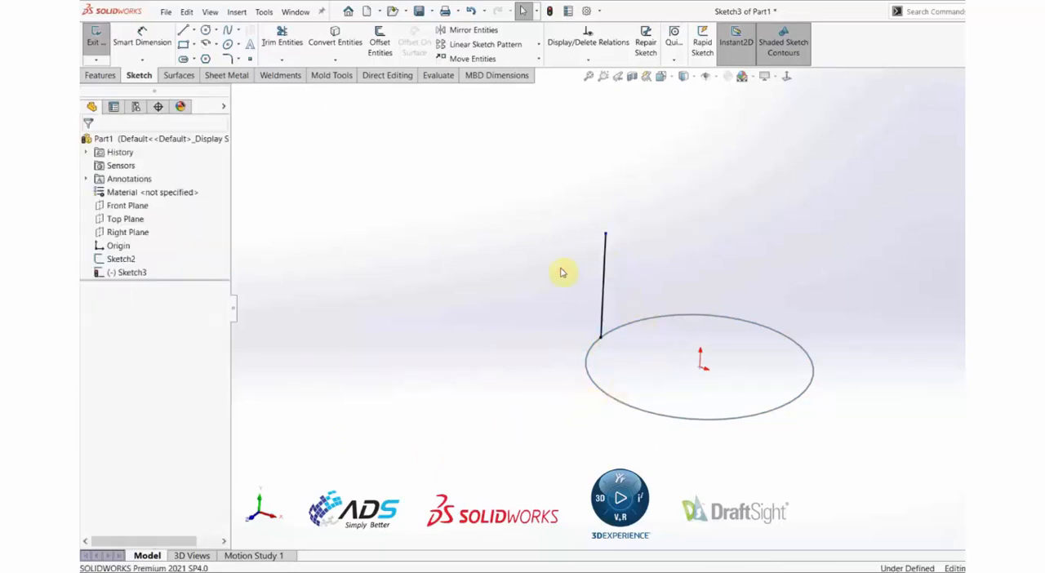
{"action": "left_click", "coordinate": [601, 309]}
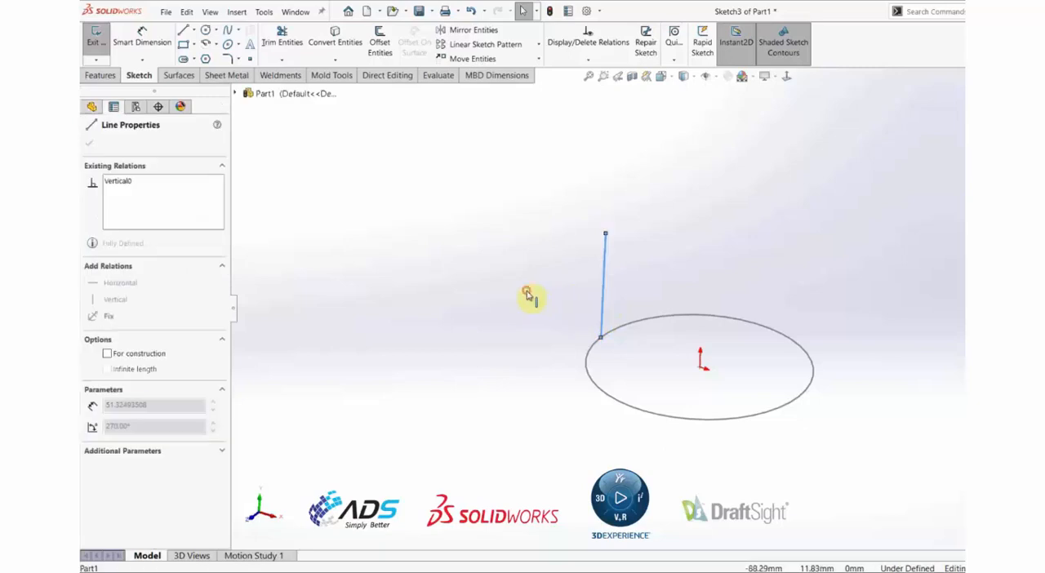
{"action": "left_click", "coordinate": [502, 328]}
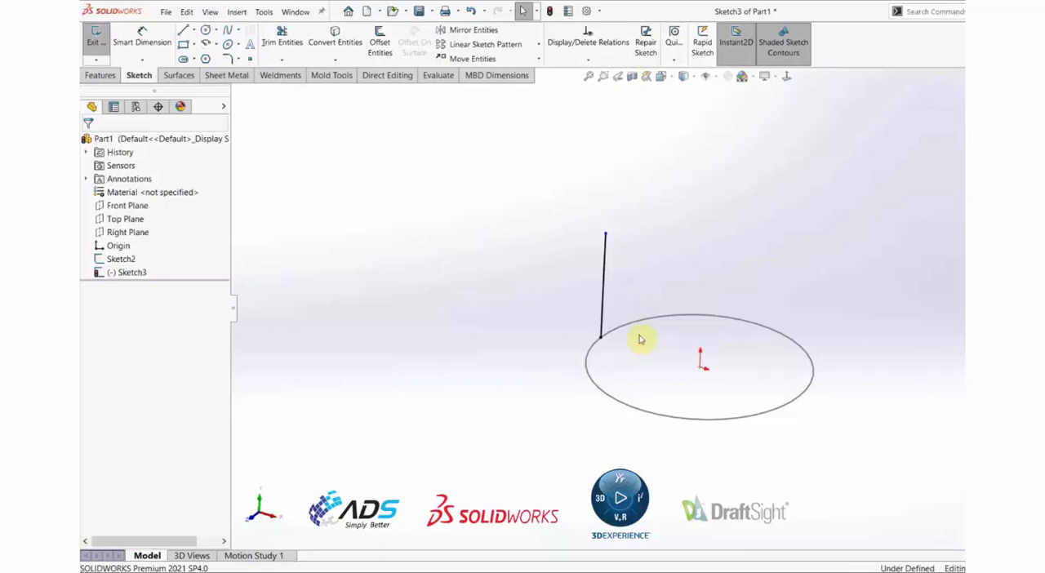
{"action": "left_click", "coordinate": [611, 341]}
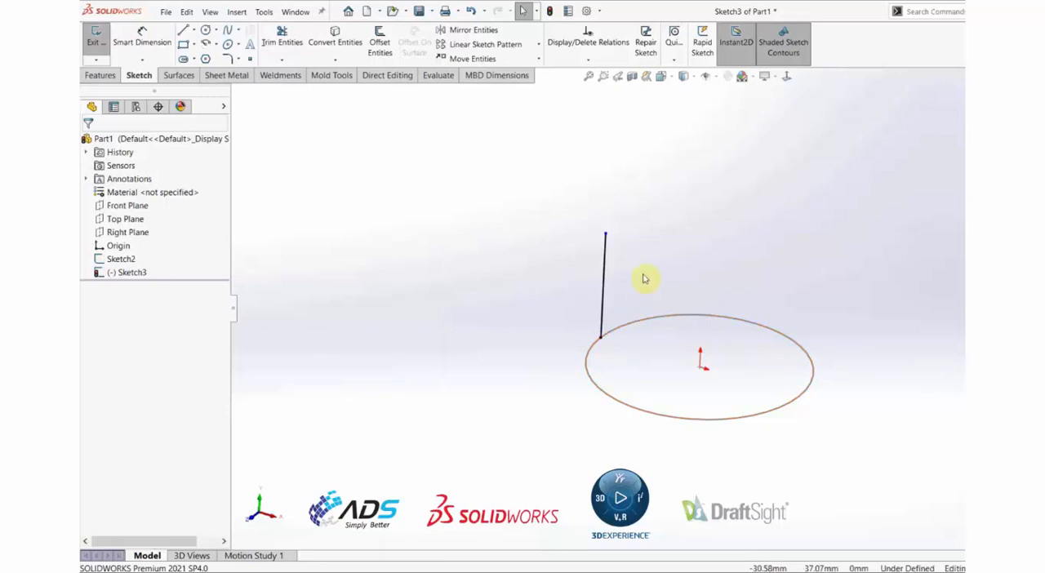
{"action": "left_click", "coordinate": [643, 279]}
{"action": "scroll", "coordinate": [895, 359], "scroll_direction": "down", "scroll_amount": 2}
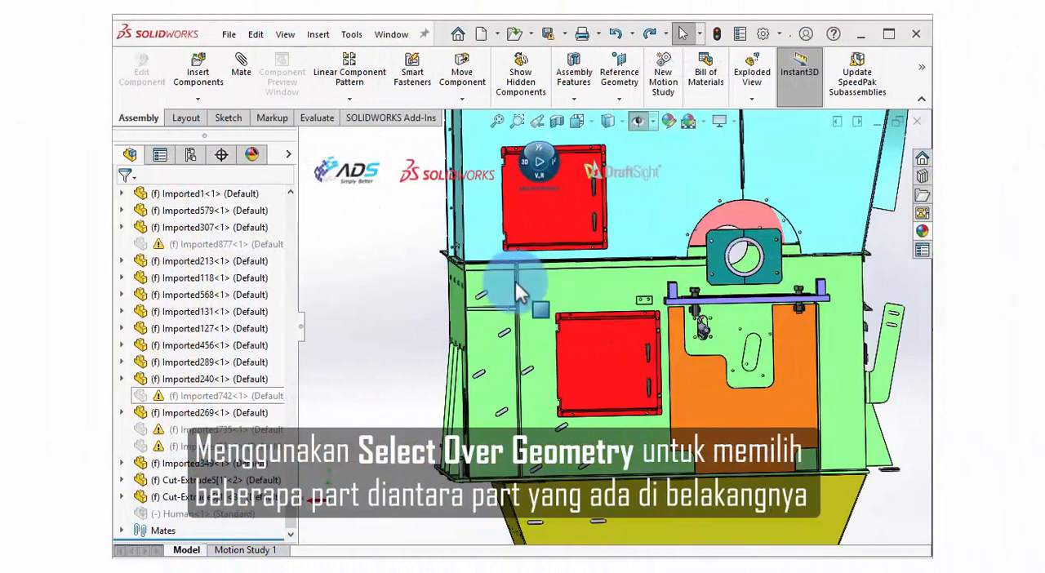
Try to box-select the lower red door on the green housing, and clear the selection.
{"action": "left_click_drag", "start_coordinate": [533, 280], "coordinate": [674, 434]}
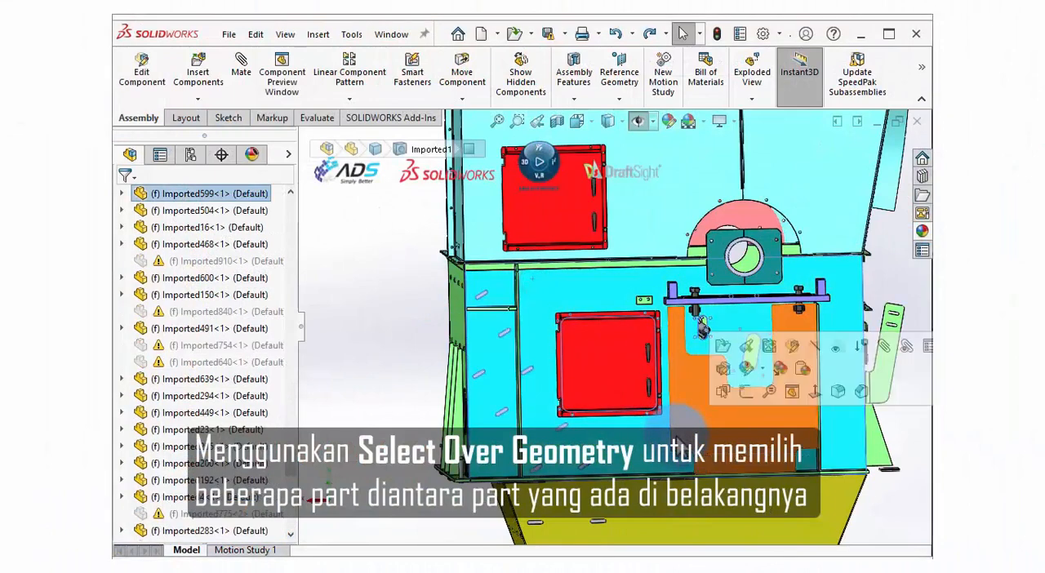
{"action": "left_click", "coordinate": [392, 326]}
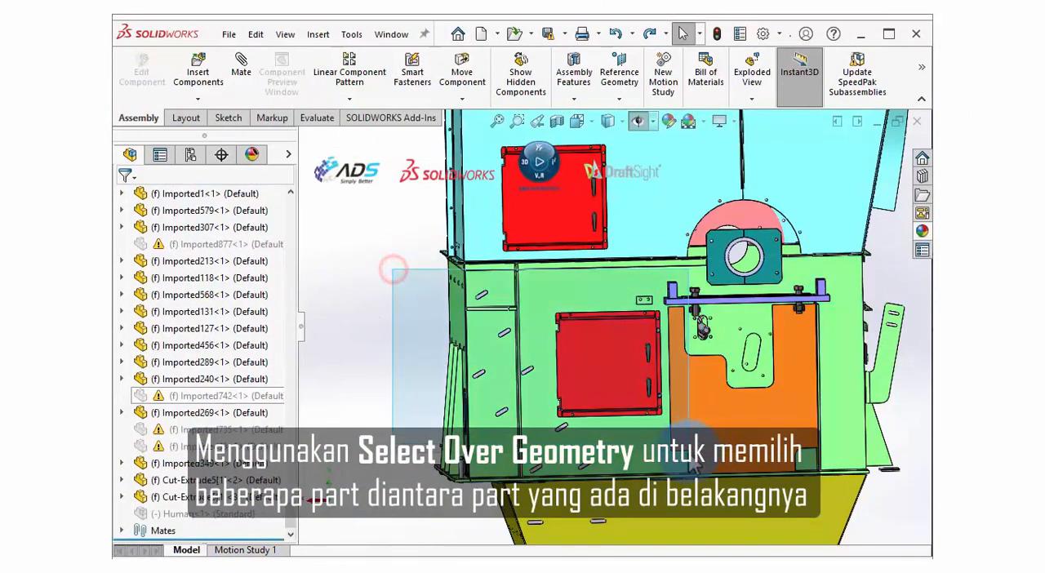
{"action": "left_click", "coordinate": [618, 369]}
{"action": "middle_click_drag", "start_coordinate": [616, 365], "coordinate": [612, 398]}
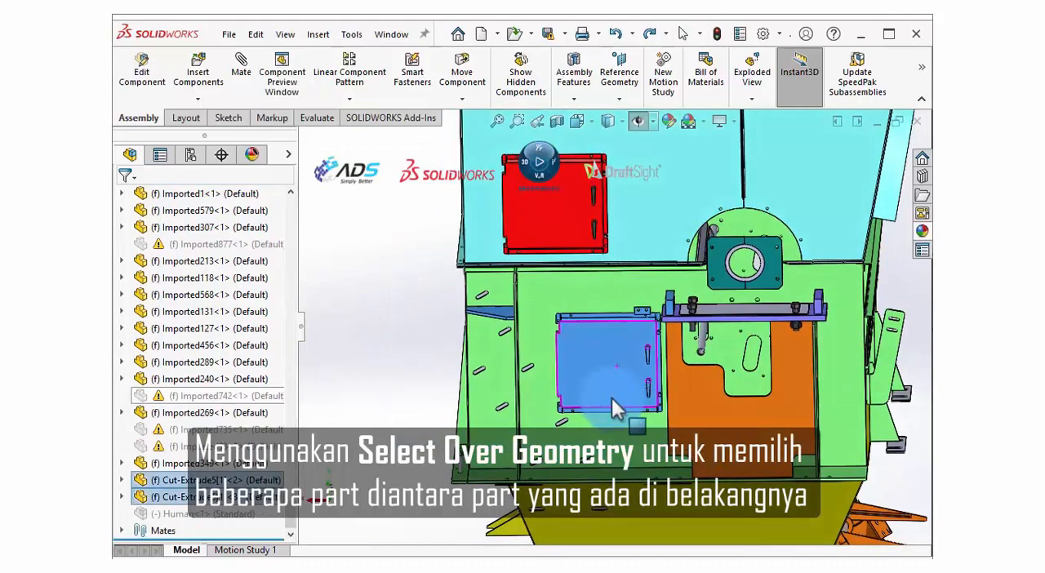
{"action": "left_click", "coordinate": [410, 320]}
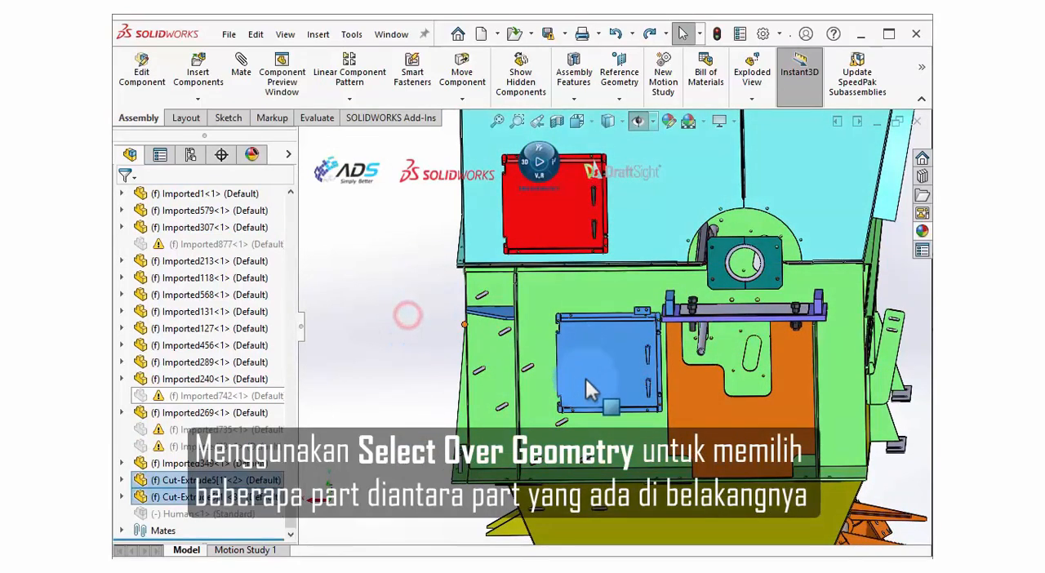
{"action": "scroll", "coordinate": [605, 408], "scroll_direction": "down", "scroll_amount": 2}
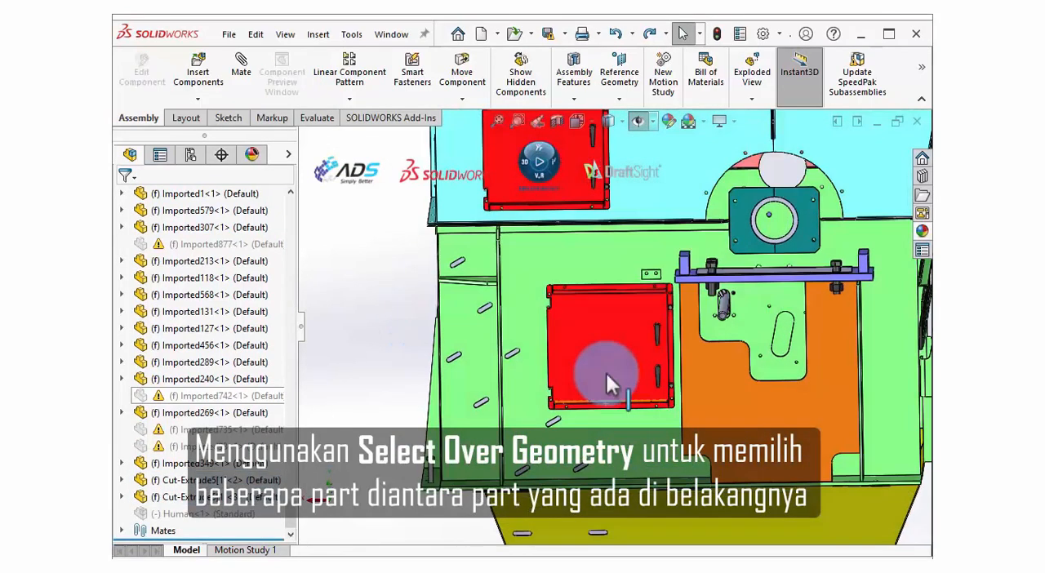
Box-select the lower red door with Select over Geometry, and hide it.
{"action": "right_click", "coordinate": [380, 274]}
{"action": "left_click", "coordinate": [537, 243]}
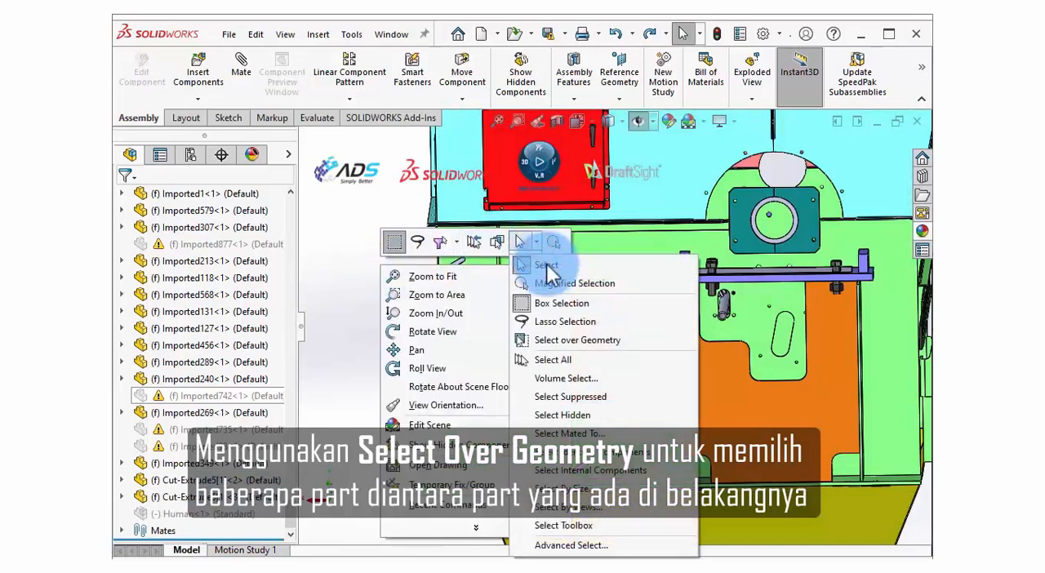
{"action": "left_click", "coordinate": [524, 341]}
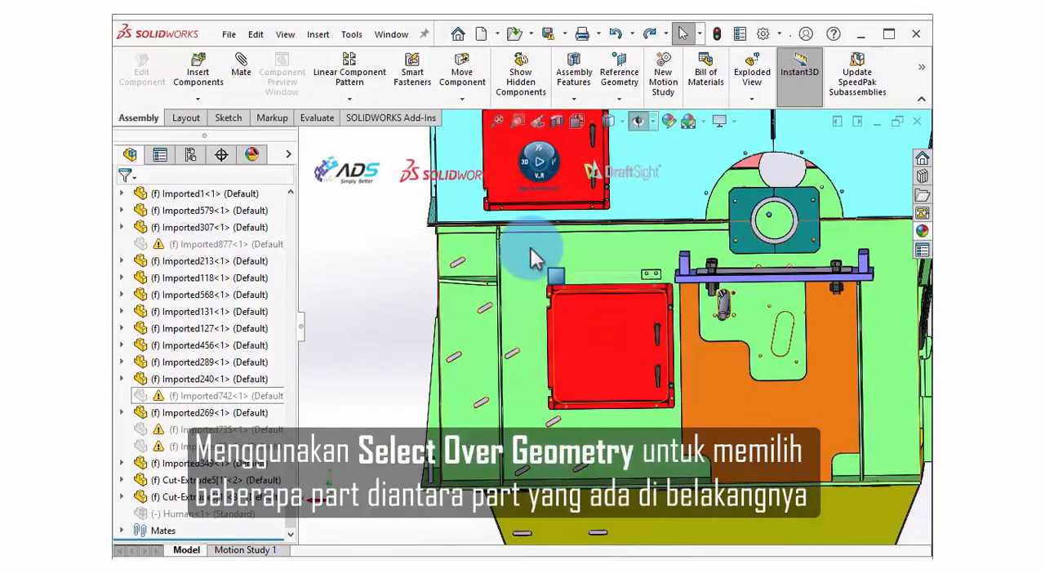
{"action": "mouse_move", "coordinate": [527, 258]}
{"action": "left_mouse_down"}
{"action": "mouse_move", "coordinate": [662, 392]}
{"action": "mouse_move", "coordinate": [677, 424]}
{"action": "left_mouse_up"}
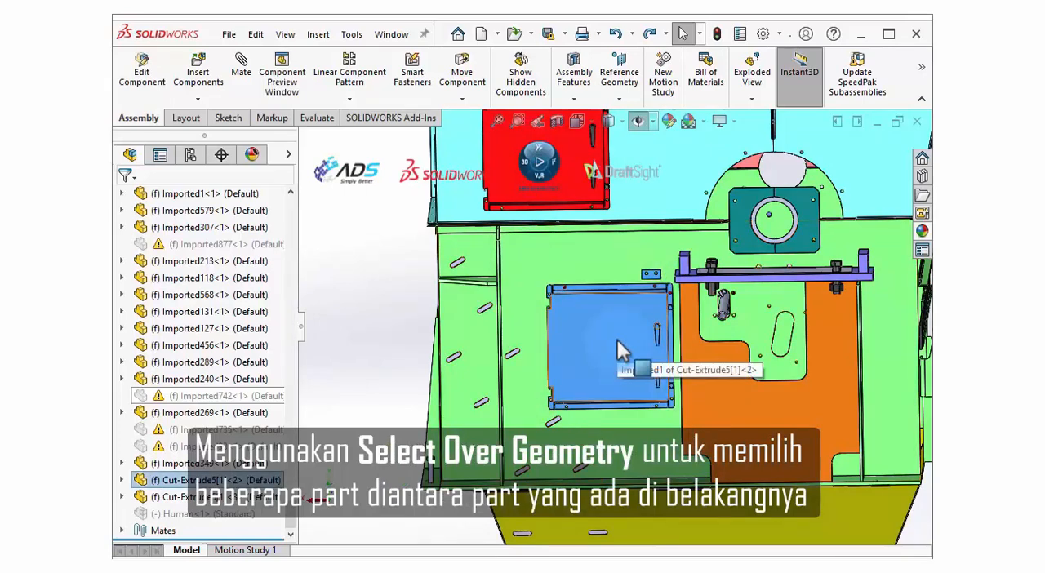
{"action": "right_click", "coordinate": [617, 342]}
{"action": "left_click", "coordinate": [649, 319]}
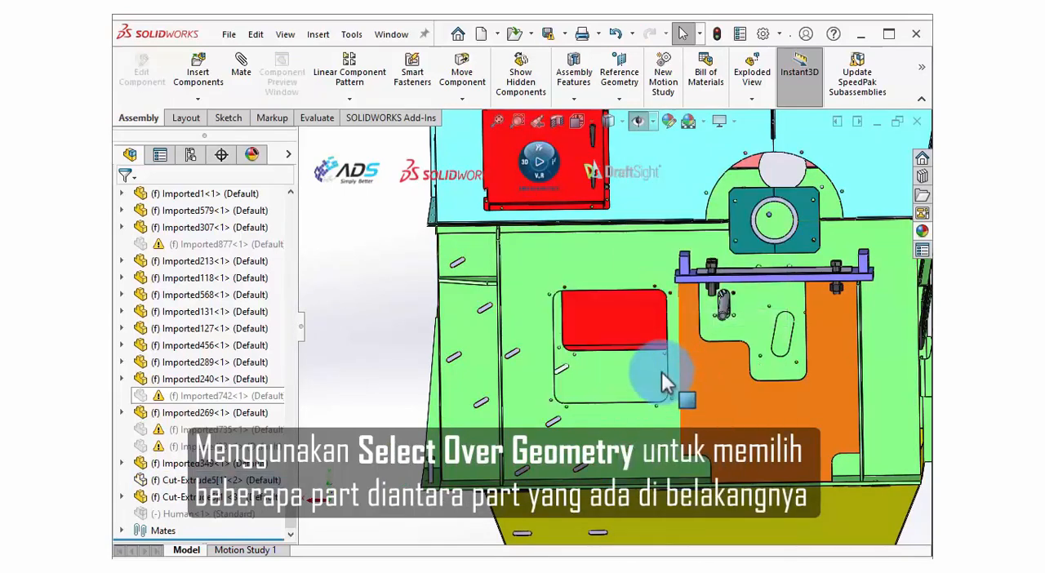
Box-select the horizontal purple bracket and its bolts over the green housing, and hide them.
{"action": "scroll", "coordinate": [887, 252], "scroll_direction": "down", "scroll_amount": 3}
{"action": "left_click_drag", "start_coordinate": [533, 247], "coordinate": [864, 344]}
{"action": "scroll", "coordinate": [697, 298], "scroll_direction": "down", "scroll_amount": 2}
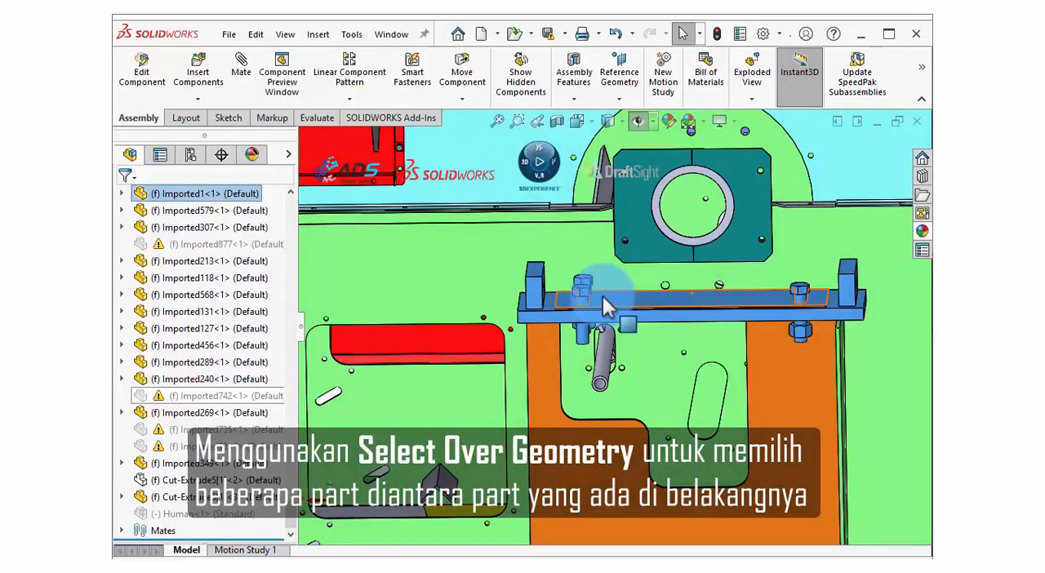
{"action": "right_click", "coordinate": [602, 294]}
{"action": "left_click", "coordinate": [645, 320]}
{"action": "mouse_move", "coordinate": [646, 320]}
{"action": "middle_mouse_down"}
{"action": "mouse_move", "coordinate": [653, 326]}
{"action": "mouse_move", "coordinate": [662, 308]}
{"action": "middle_mouse_up"}
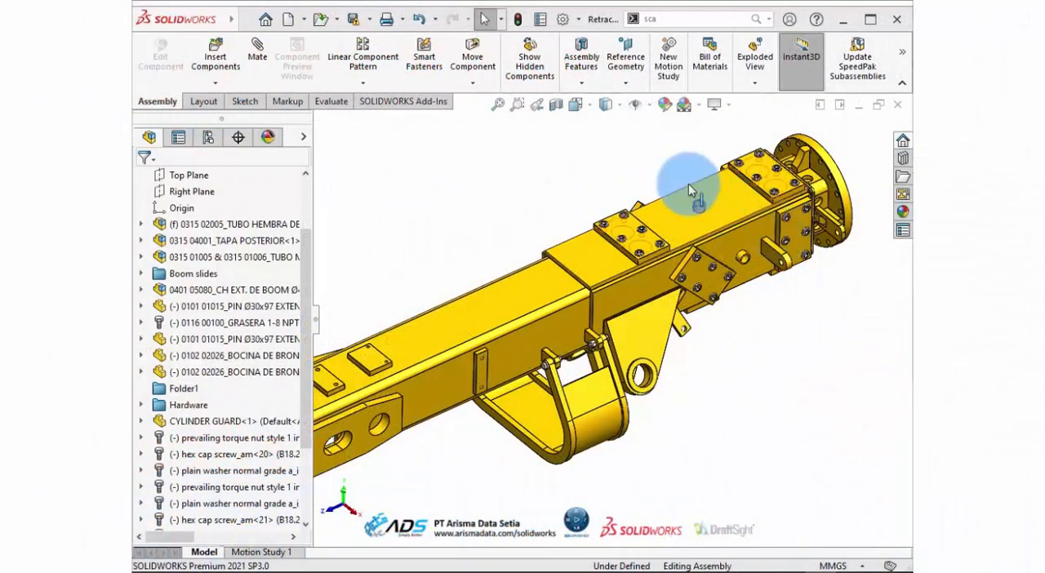
Select the middle guide plate's upper face and go through its breadcrumbs from subassembly and part to Extruir1 and Croquis1.
{"action": "scroll", "coordinate": [691, 188], "scroll_direction": "down", "scroll_amount": 1}
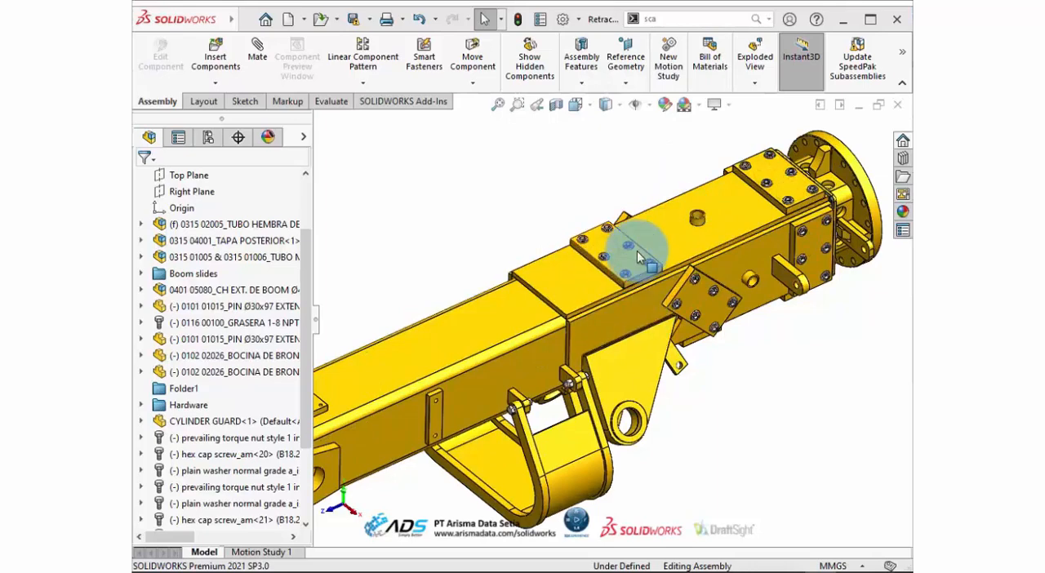
{"action": "scroll", "coordinate": [629, 245], "scroll_direction": "down", "scroll_amount": 2}
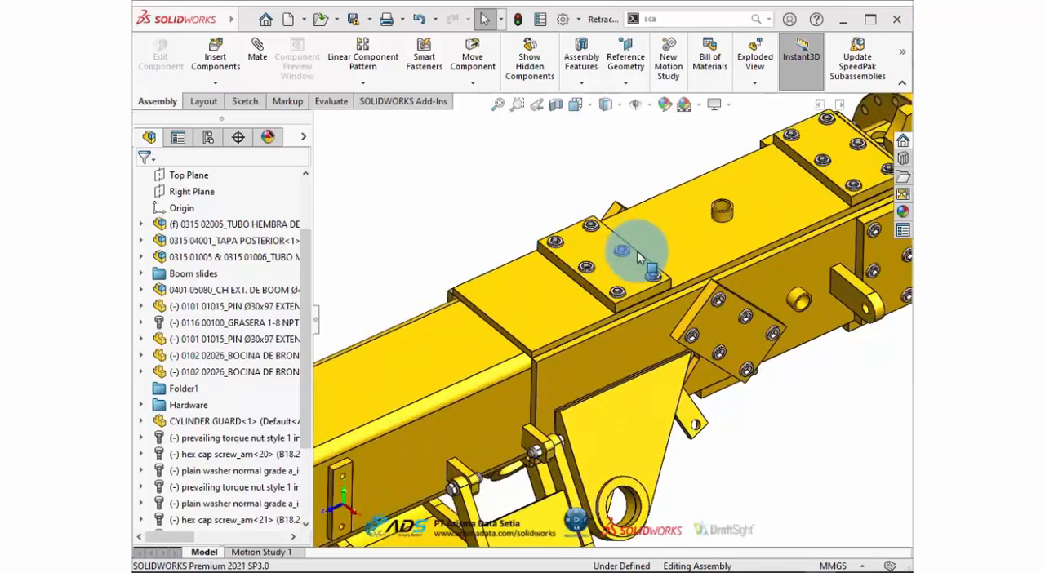
{"action": "left_click", "coordinate": [592, 255]}
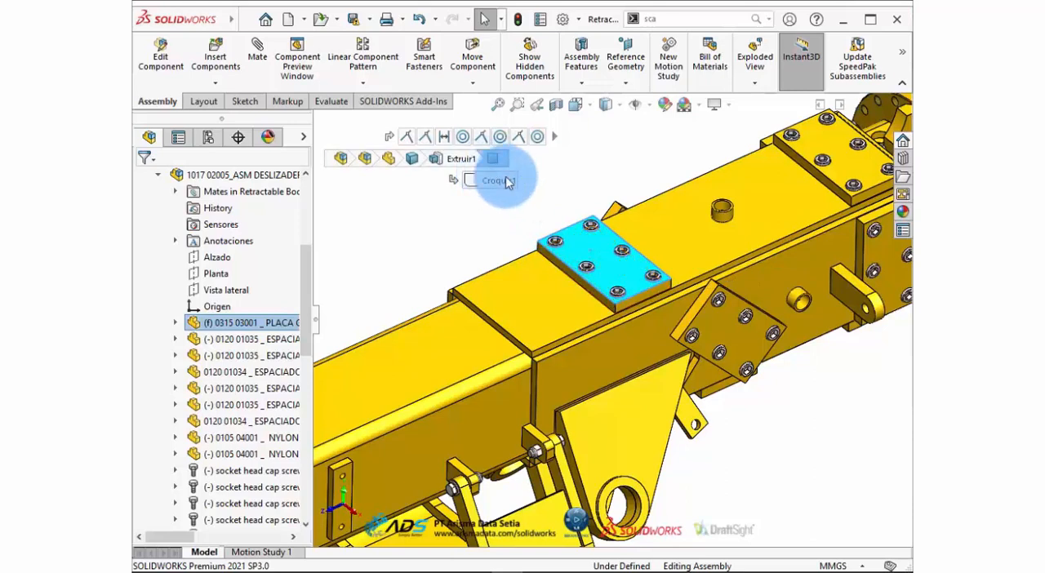
{"action": "left_click", "coordinate": [365, 159]}
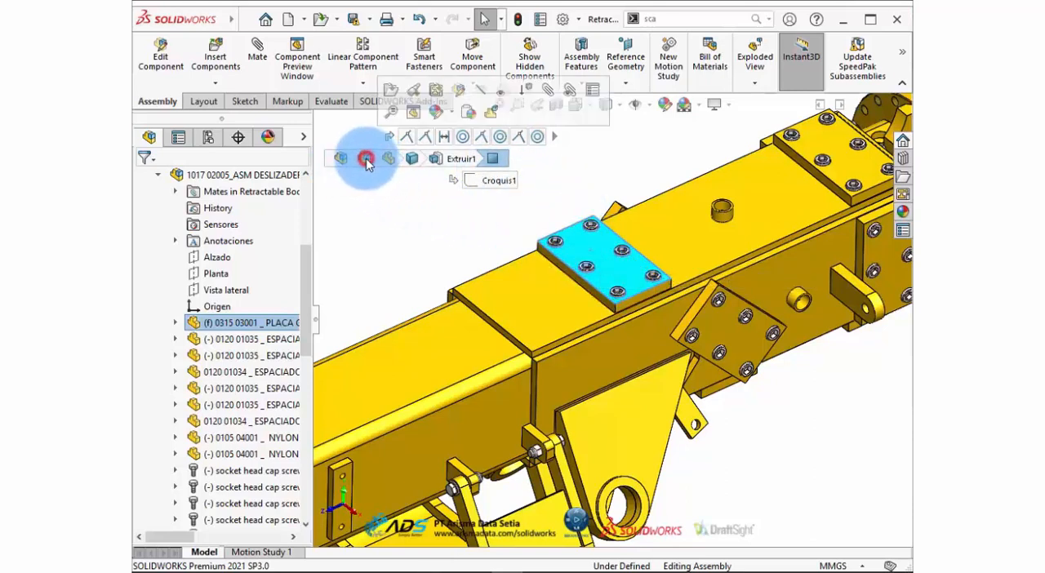
{"action": "left_click", "coordinate": [387, 154]}
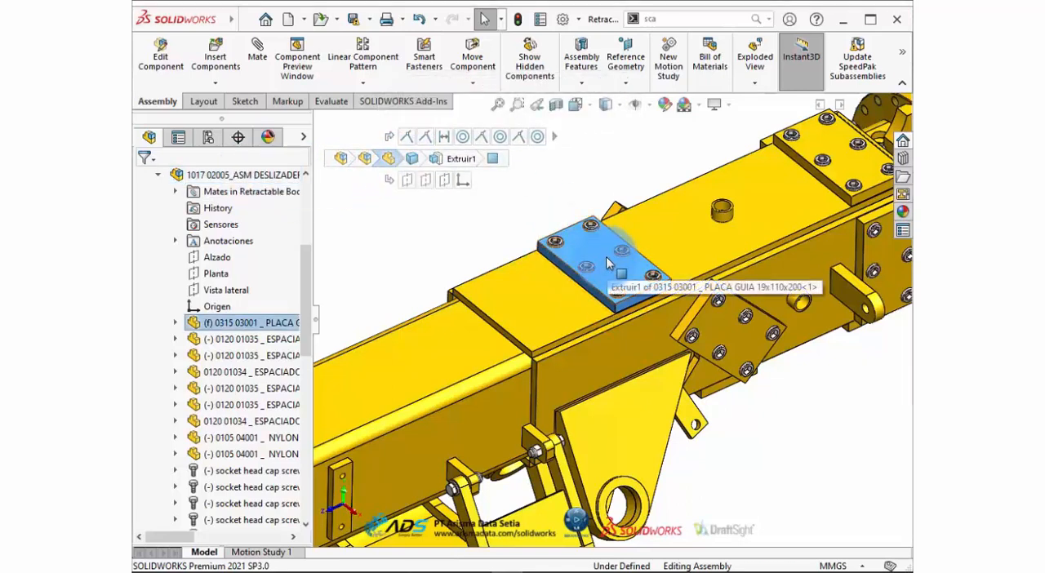
{"action": "left_click", "coordinate": [389, 159]}
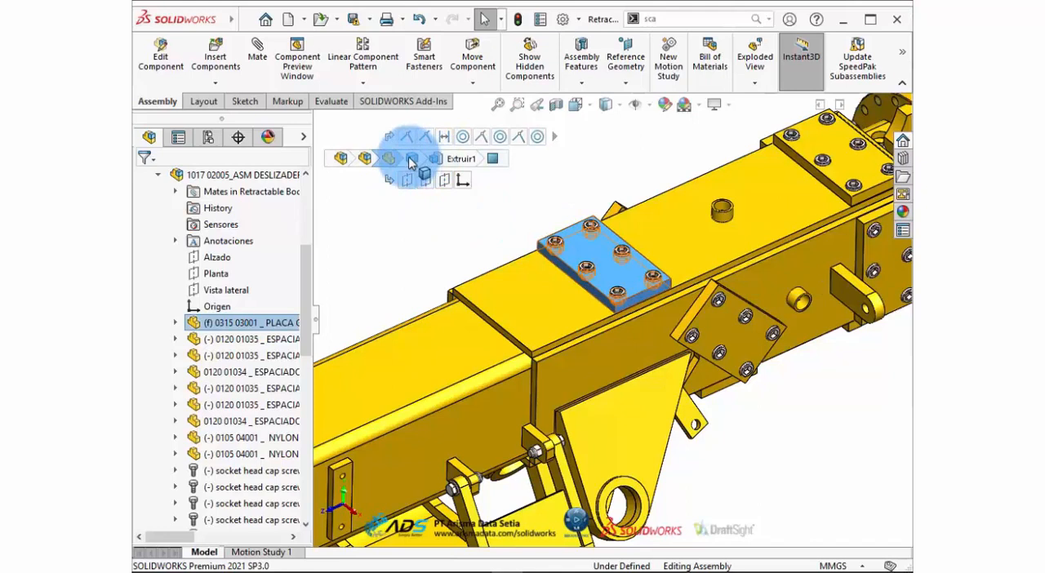
{"action": "left_click", "coordinate": [455, 159]}
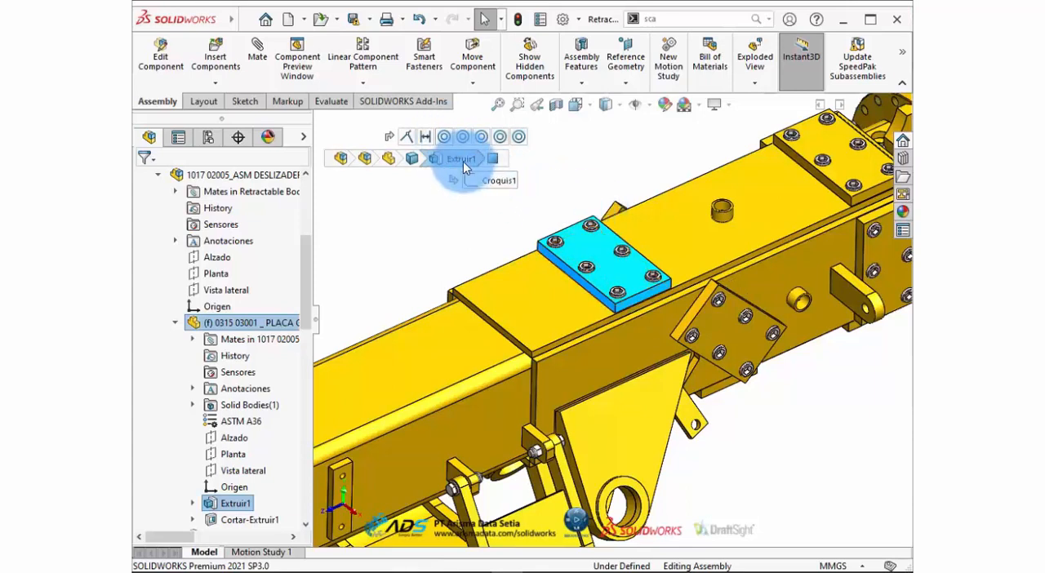
{"action": "left_click", "coordinate": [496, 182]}
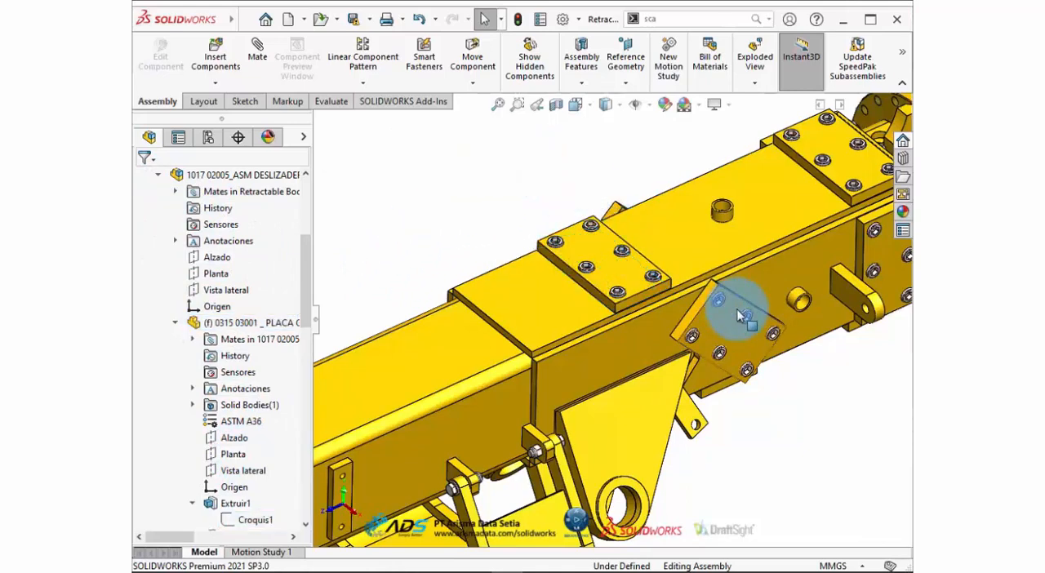
Show the selection breadcrumbs for the lug on the boom's side, and clear the selection.
{"action": "scroll", "coordinate": [739, 306], "scroll_direction": "up", "scroll_amount": 5}
{"action": "scroll", "coordinate": [739, 310], "scroll_direction": "down", "scroll_amount": 2}
{"action": "scroll", "coordinate": [690, 312], "scroll_direction": "down", "scroll_amount": 2}
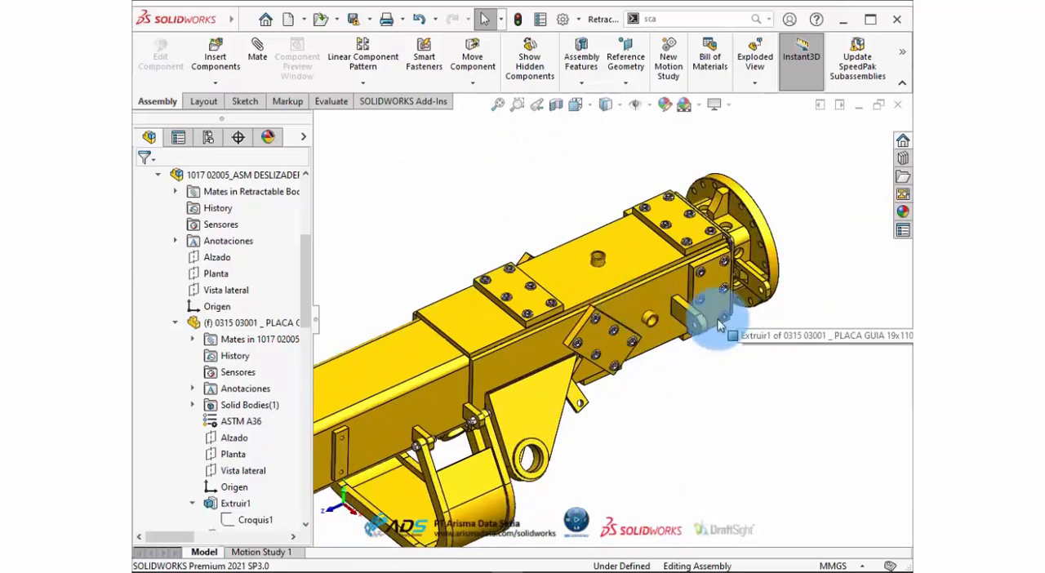
{"action": "left_click", "coordinate": [678, 314]}
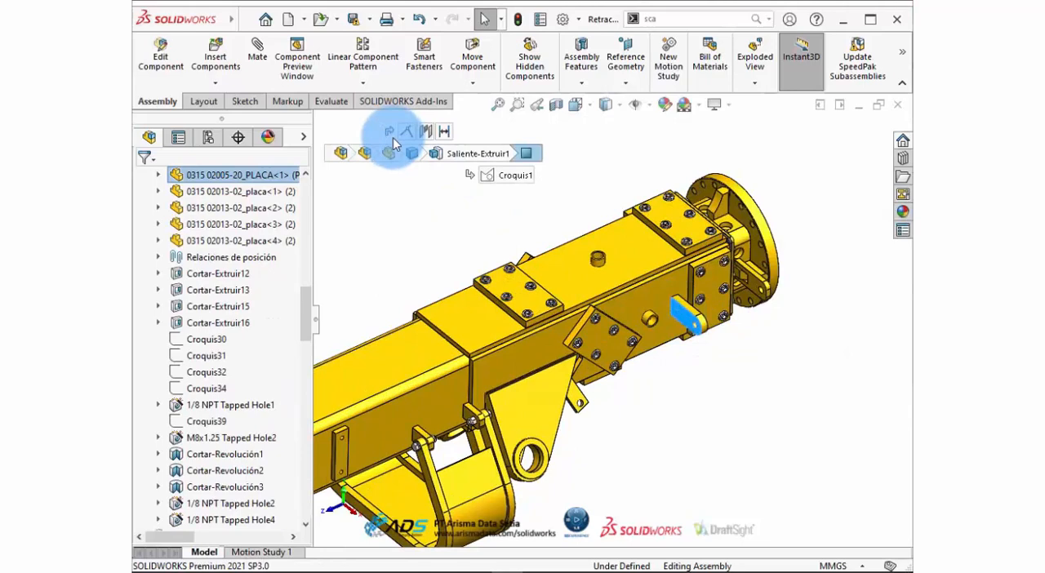
{"action": "left_click", "coordinate": [752, 336]}
{"action": "scroll", "coordinate": [694, 294], "scroll_direction": "down", "scroll_amount": 5}
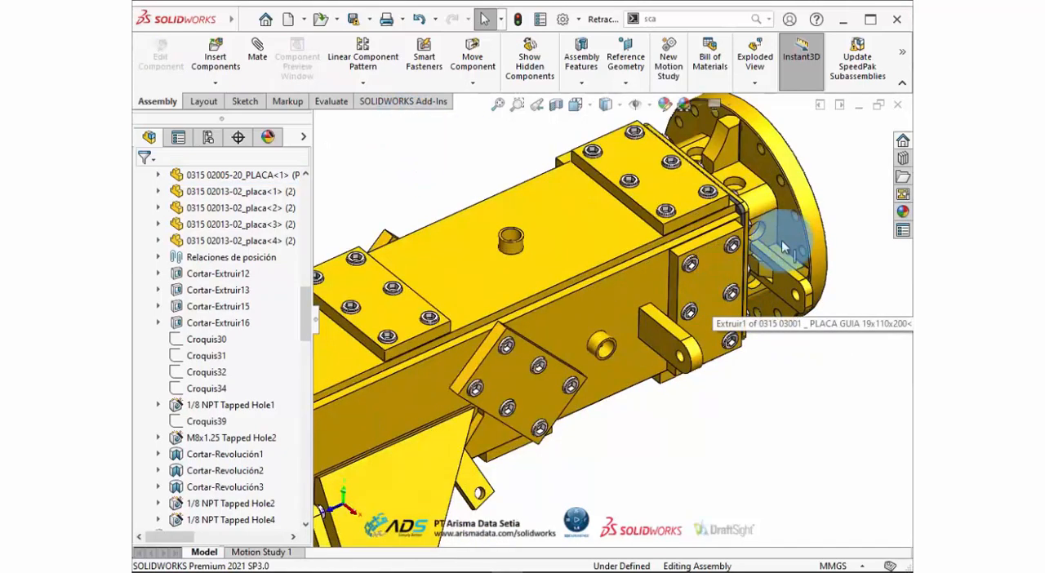
{"action": "scroll", "coordinate": [782, 259], "scroll_direction": "down", "scroll_amount": 2}
{"action": "scroll", "coordinate": [676, 310], "scroll_direction": "up", "scroll_amount": 2}
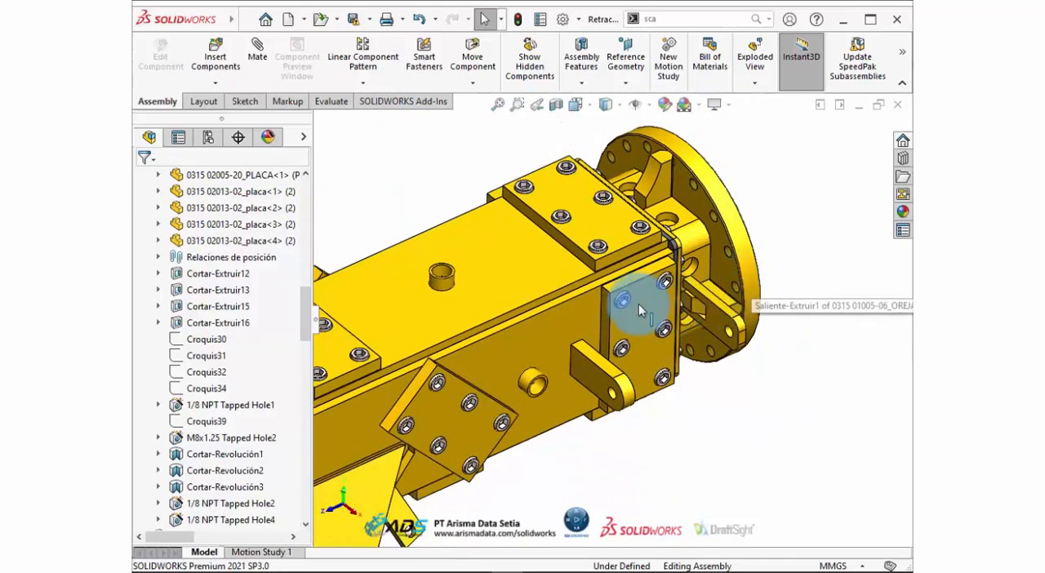
Select the face of the side guide plate near the flange, bring its breadcrumbs to the pointer, and clear the selection.
{"action": "left_click", "coordinate": [645, 317]}
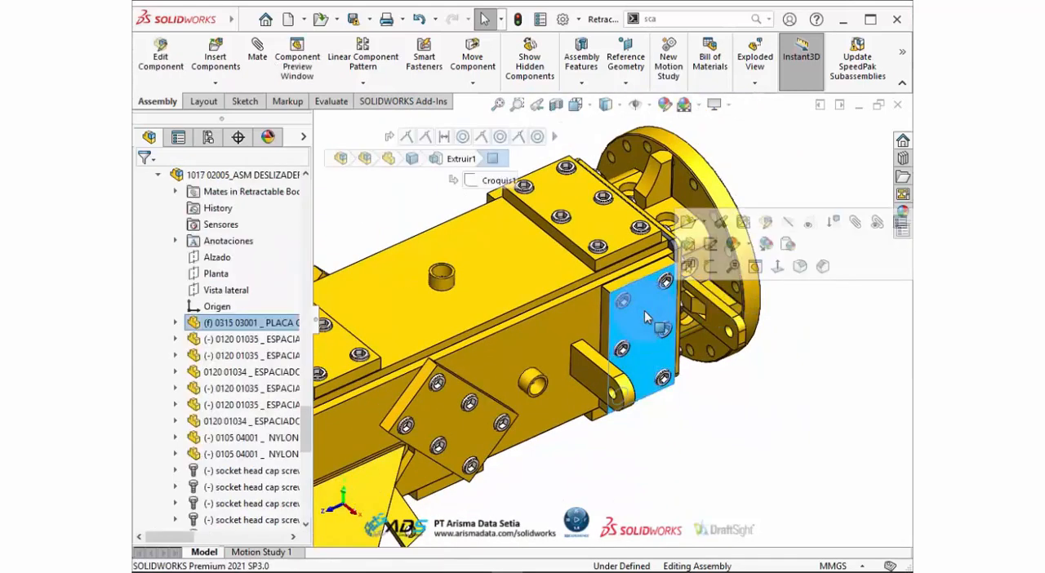
{"action": "key", "text": "d"}
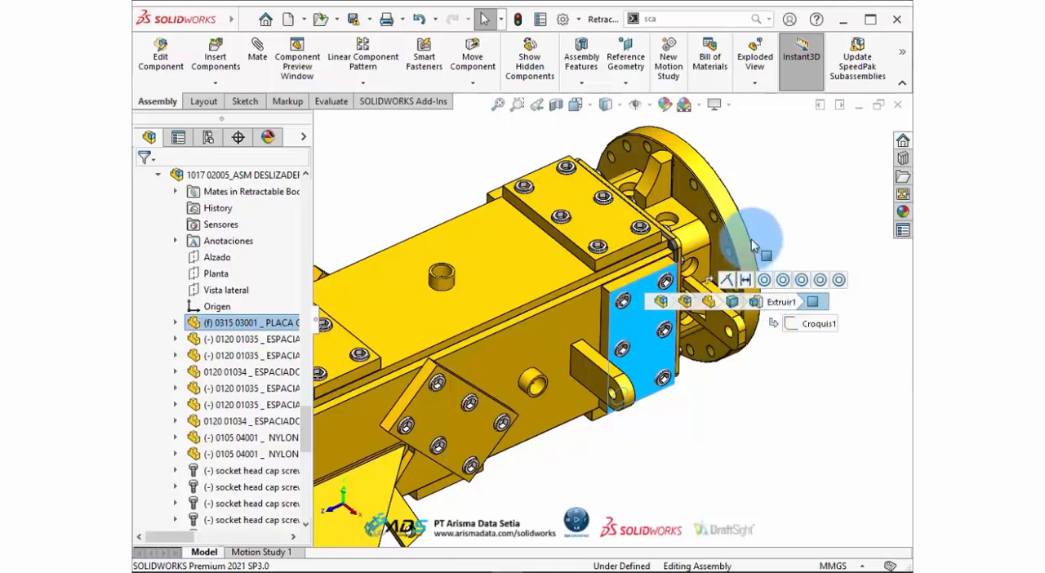
{"action": "left_click", "coordinate": [774, 181]}
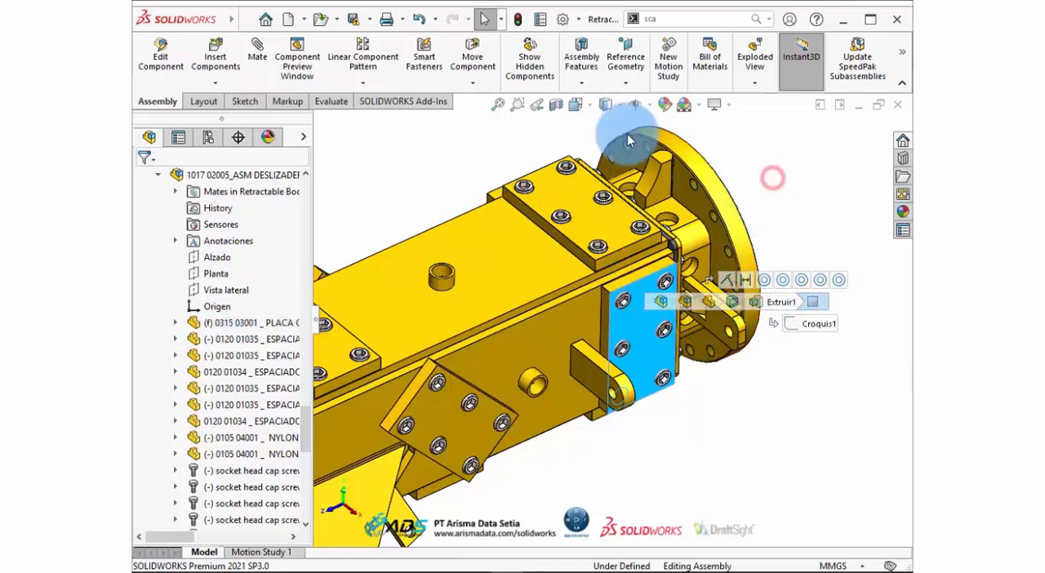
Turn off Show breadcrumbs on selection in the Display system options and apply the change.
{"action": "left_click", "coordinate": [560, 24]}
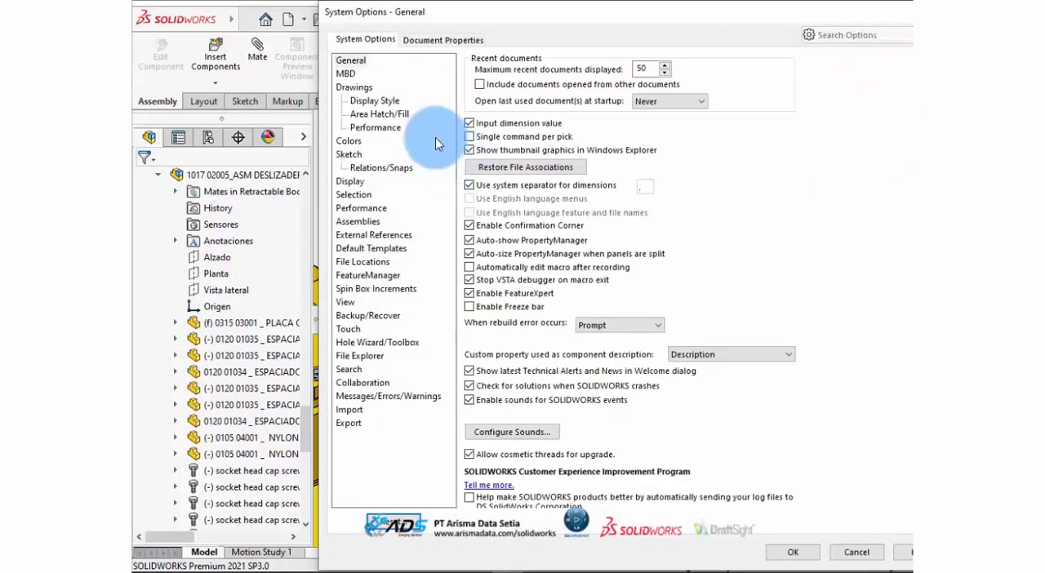
{"action": "left_click_drag", "start_coordinate": [502, 17], "coordinate": [409, 19]}
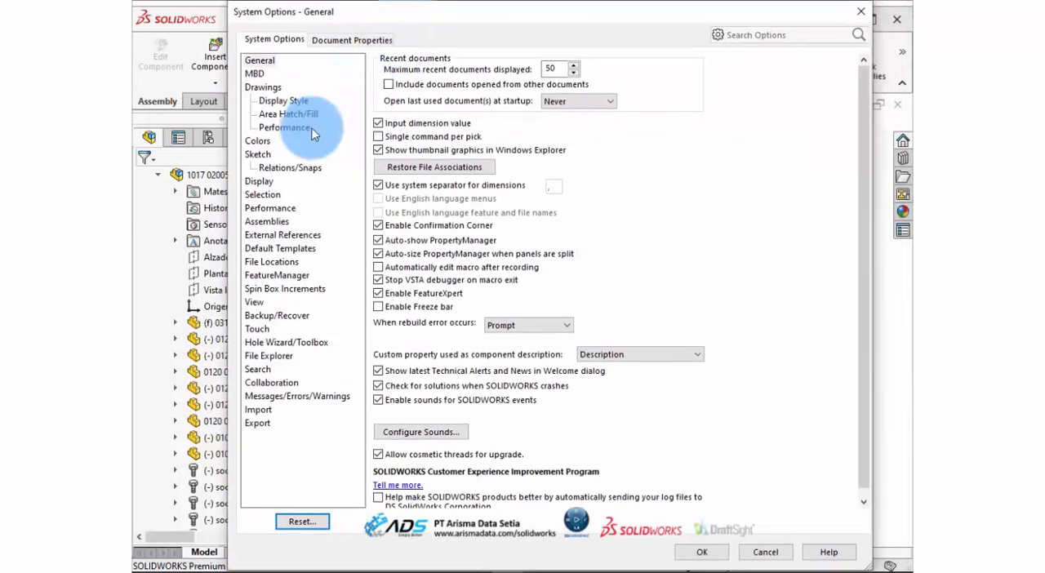
{"action": "left_click", "coordinate": [260, 181]}
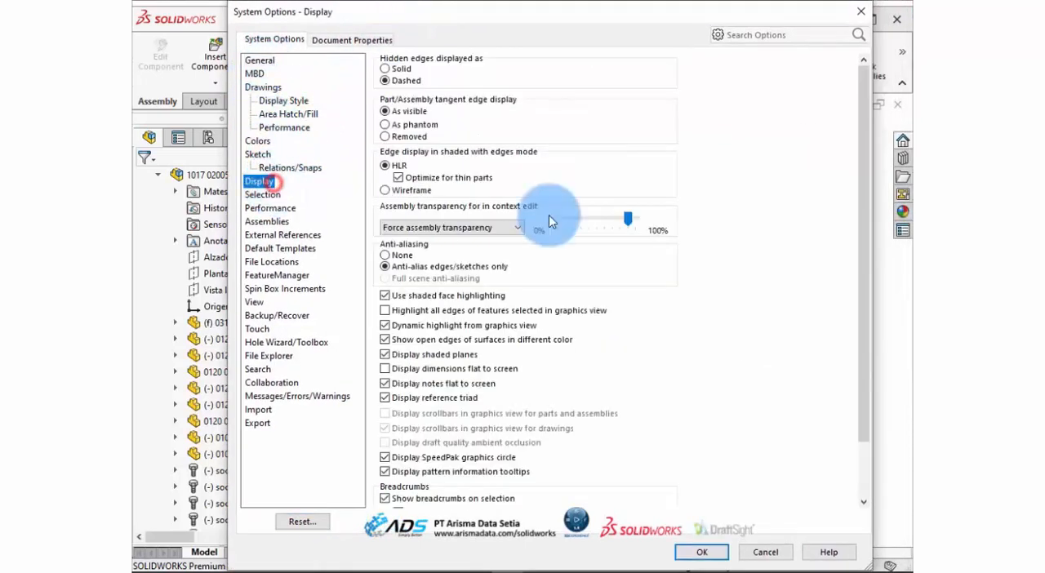
{"action": "left_click_drag", "start_coordinate": [869, 245], "coordinate": [867, 350]}
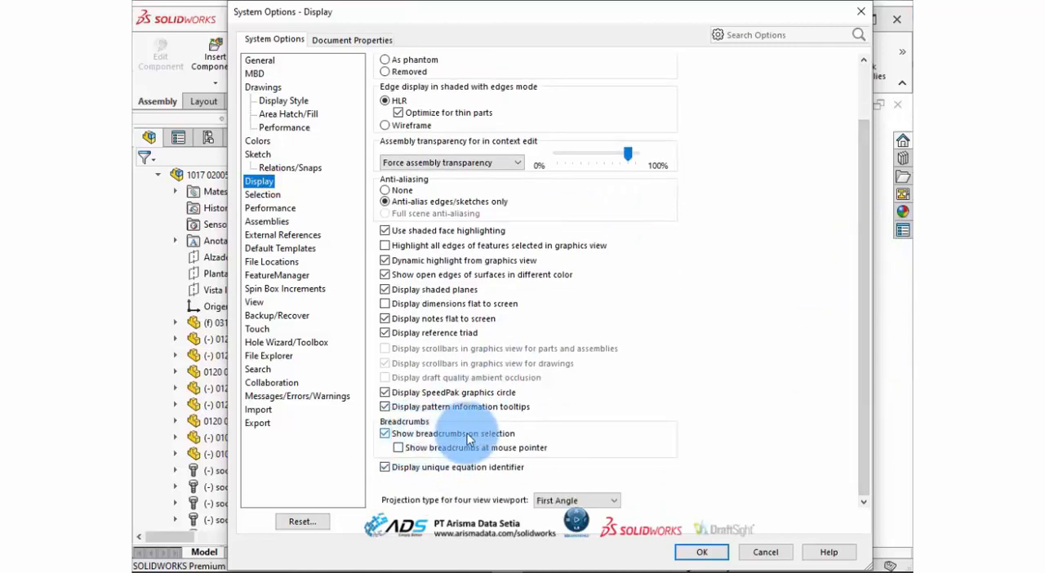
{"action": "left_click", "coordinate": [383, 433]}
{"action": "left_click", "coordinate": [701, 552]}
Select the side guide plate's face repeatedly to check the breadcrumb setting, and clear the selection.
{"action": "left_click", "coordinate": [623, 300]}
{"action": "left_click", "coordinate": [776, 324]}
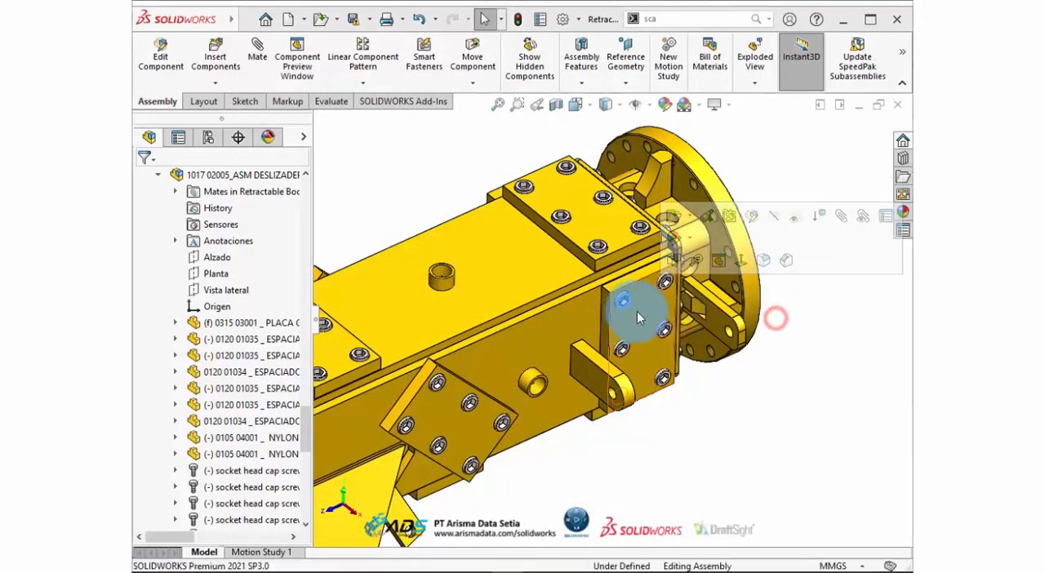
{"action": "left_click", "coordinate": [650, 308]}
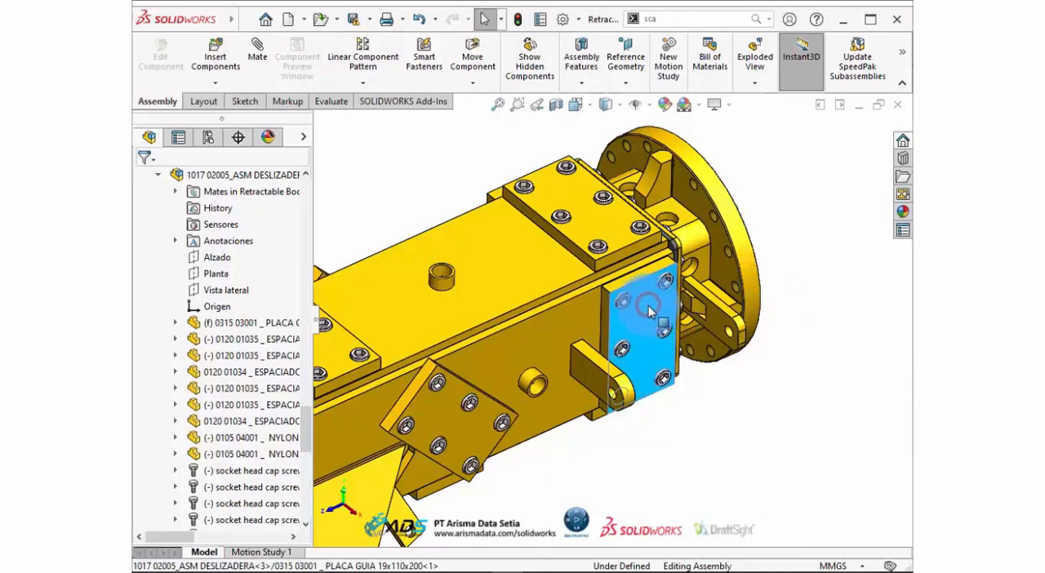
{"action": "left_click", "coordinate": [809, 336]}
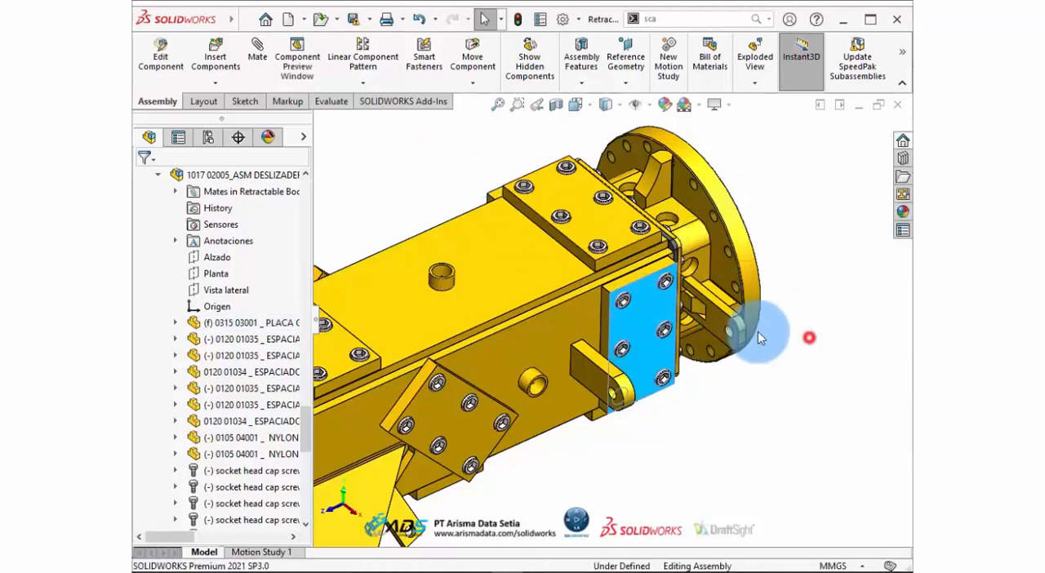
{"action": "left_click", "coordinate": [638, 302]}
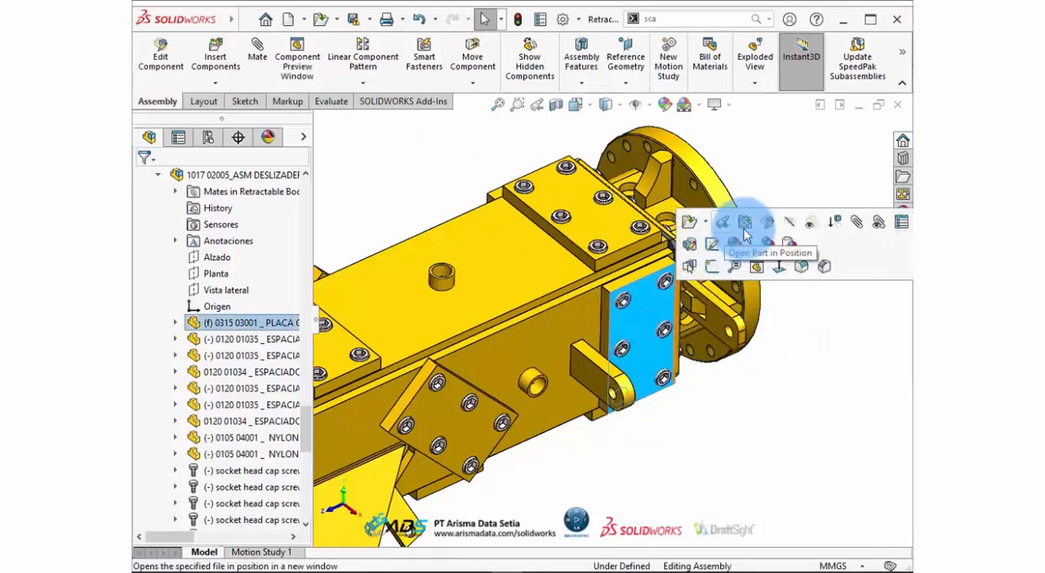
{"action": "left_click", "coordinate": [788, 379]}
{"action": "left_click", "coordinate": [424, 186]}
Turn on Show breadcrumbs on selection and Show breadcrumbs at mouse pointer in the Display system options and apply the changes.
{"action": "left_click", "coordinate": [562, 19]}
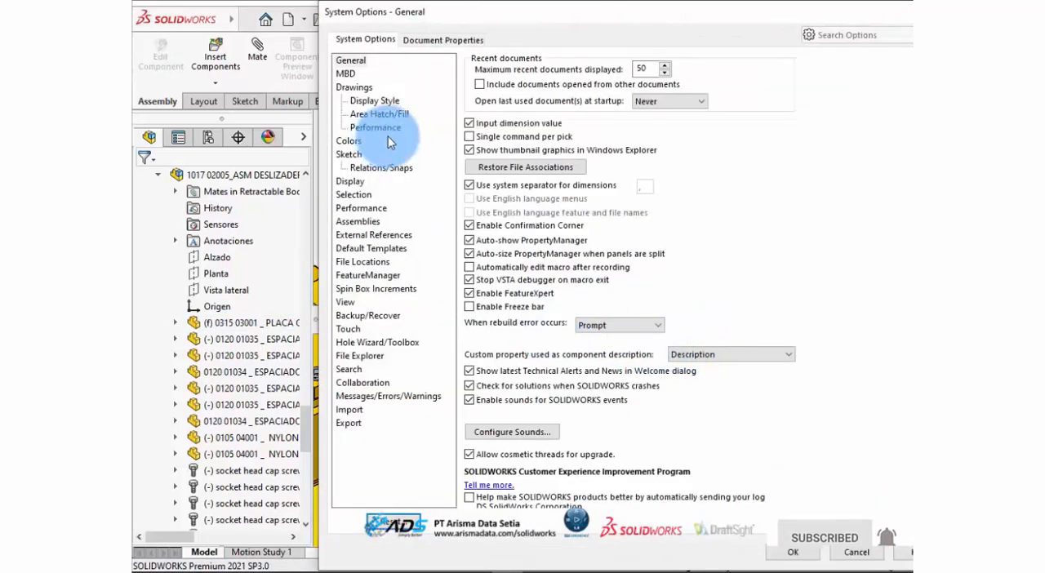
{"action": "left_click", "coordinate": [349, 181]}
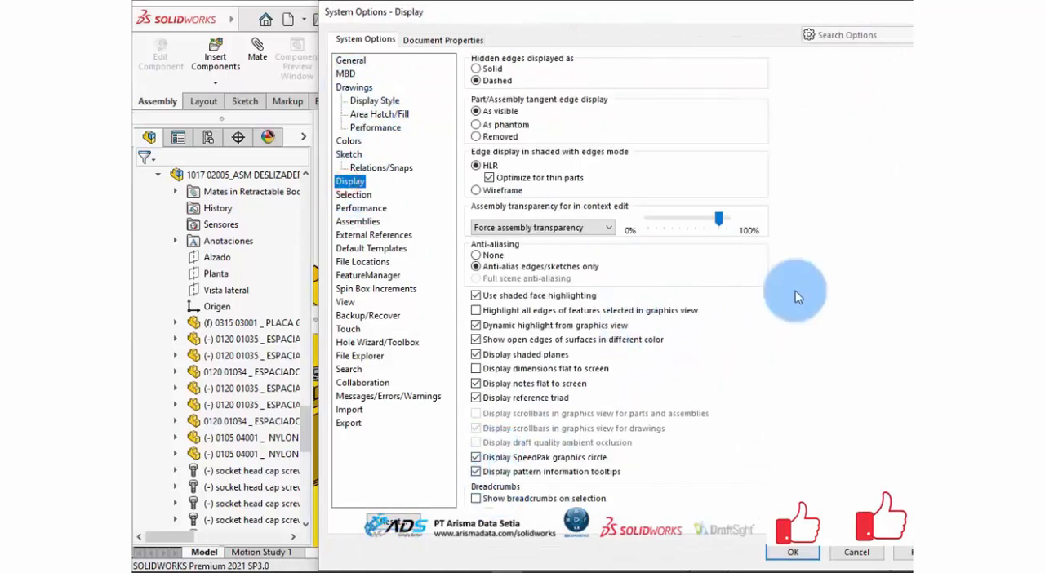
{"action": "scroll", "coordinate": [711, 331], "scroll_direction": "down", "scroll_amount": 2}
{"action": "left_click", "coordinate": [477, 434]}
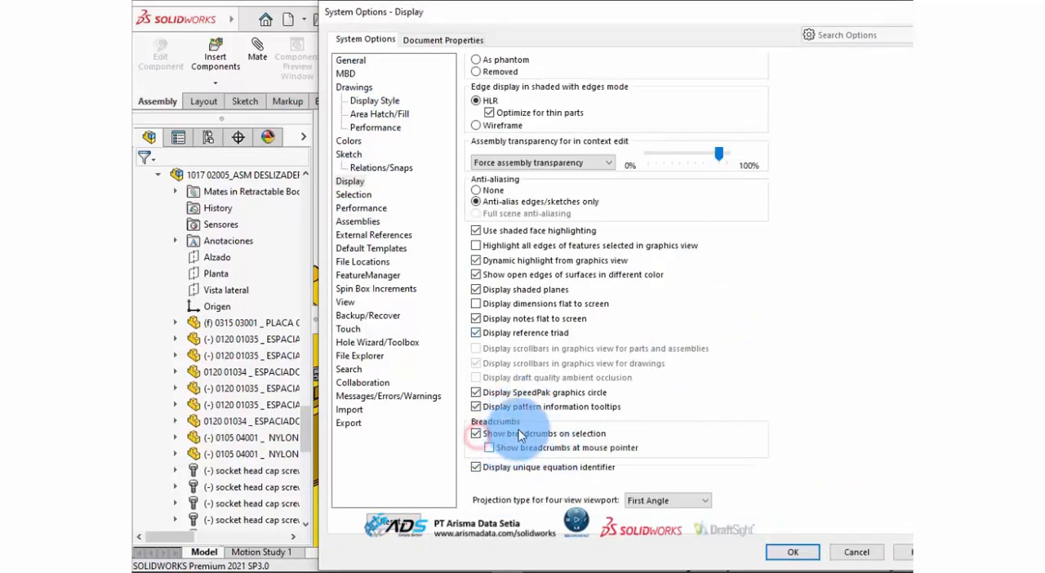
{"action": "left_click", "coordinate": [488, 447]}
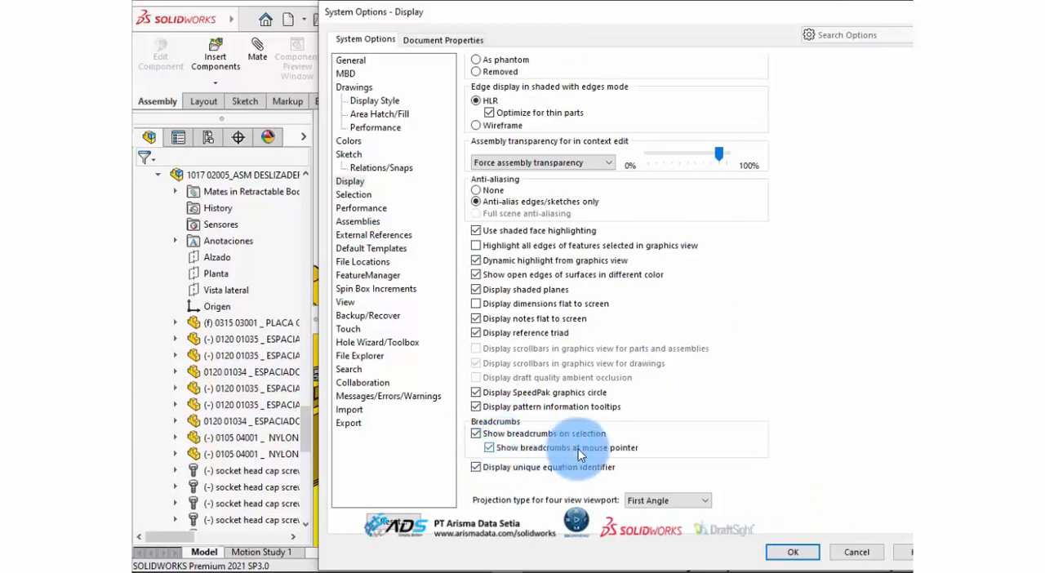
{"action": "left_click", "coordinate": [790, 552]}
{"action": "left_click", "coordinate": [745, 413]}
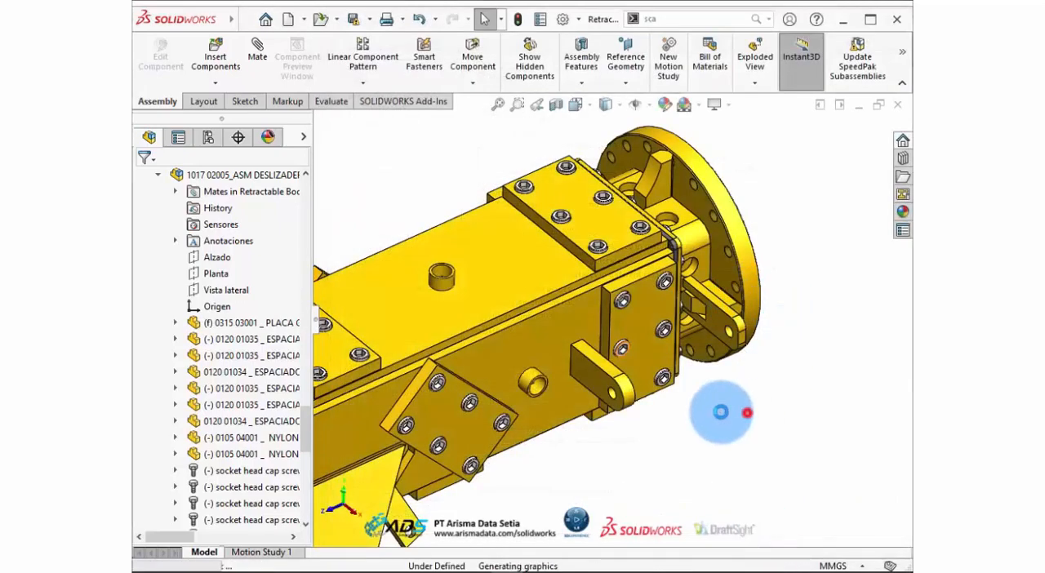
Select the face of the small bolted lug beside the triangular bracket to show its breadcrumbs at the pointer, and clear the selection.
{"action": "scroll", "coordinate": [686, 382], "scroll_direction": "up", "scroll_amount": 3}
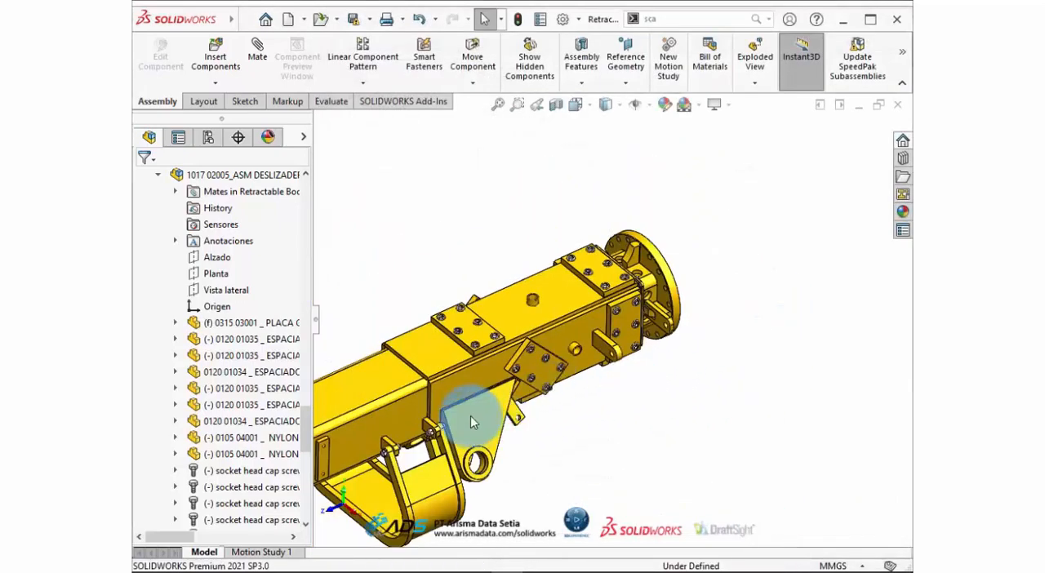
{"action": "scroll", "coordinate": [479, 415], "scroll_direction": "down", "scroll_amount": 5}
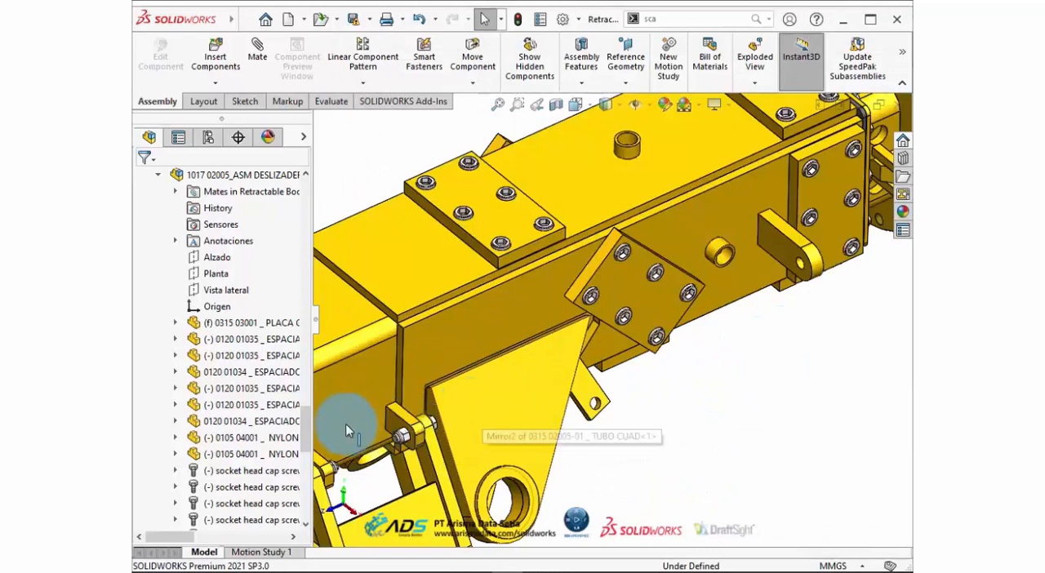
{"action": "scroll", "coordinate": [349, 425], "scroll_direction": "down", "scroll_amount": 5}
{"action": "left_click", "coordinate": [523, 391]}
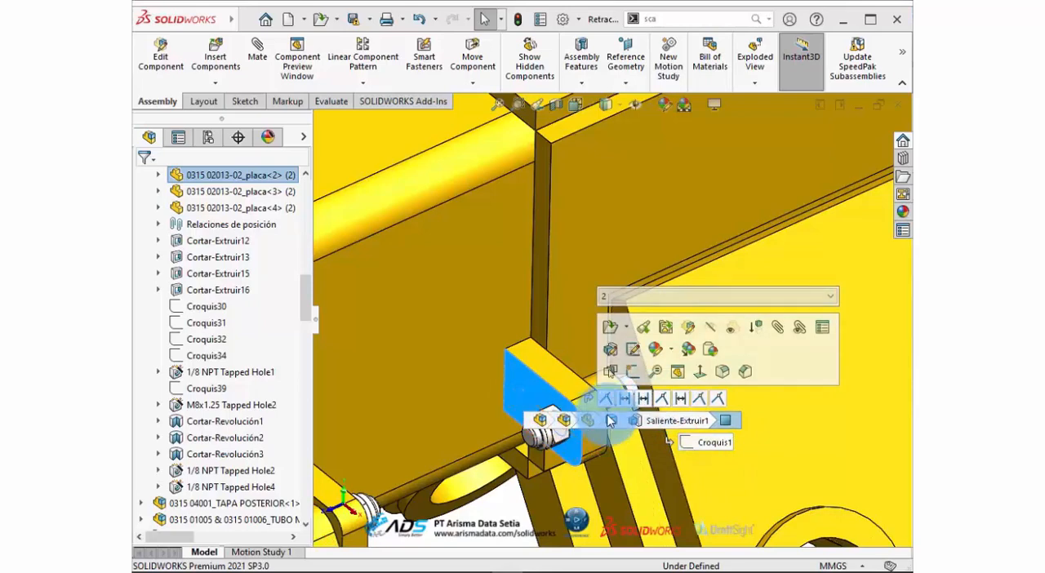
{"action": "key", "text": "Escape"}
{"action": "scroll", "coordinate": [653, 313], "scroll_direction": "up", "scroll_amount": 6}
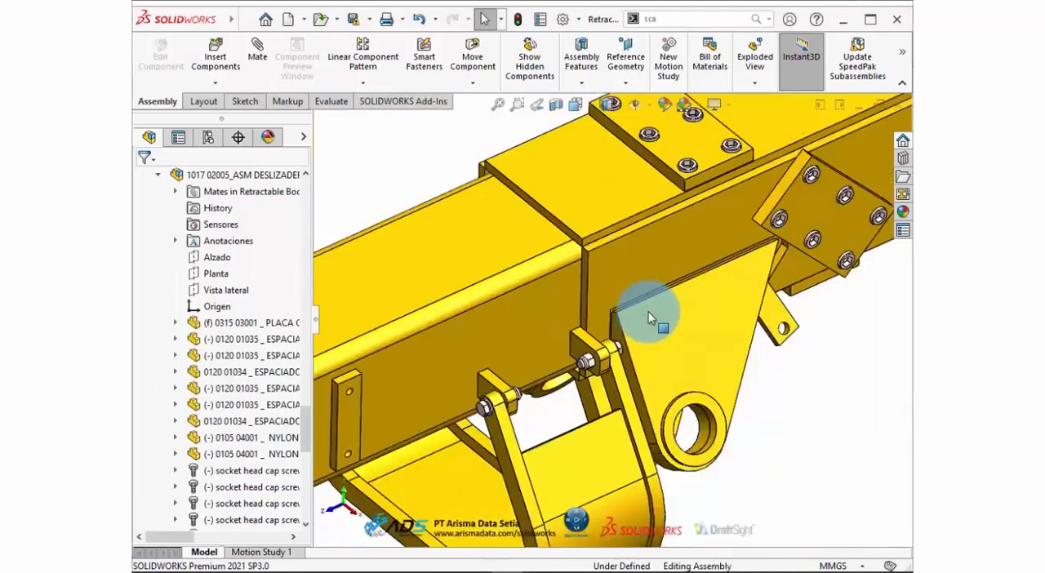
Turn off Show breadcrumbs at mouse pointer in the Display system options and apply the change.
{"action": "left_click", "coordinate": [563, 19]}
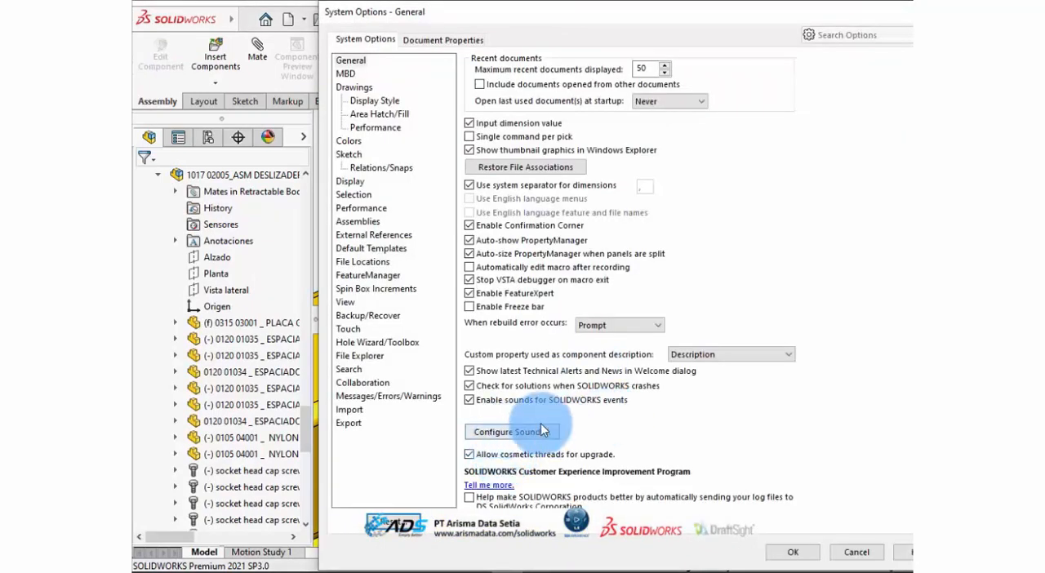
{"action": "scroll", "coordinate": [543, 429], "scroll_direction": "down", "scroll_amount": 1}
{"action": "left_click", "coordinate": [353, 182]}
{"action": "scroll", "coordinate": [560, 454], "scroll_direction": "down", "scroll_amount": 1}
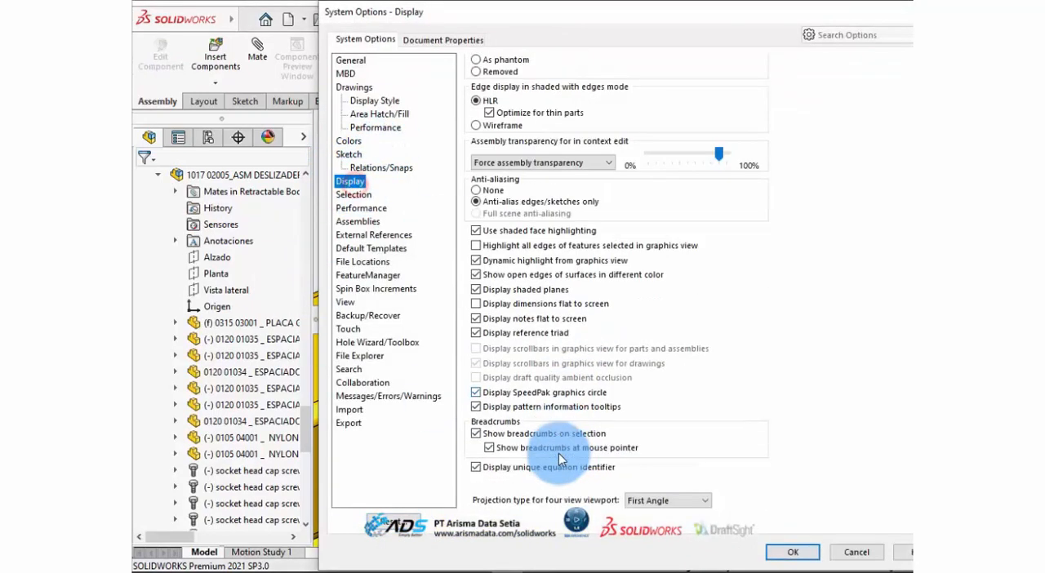
{"action": "left_click", "coordinate": [489, 448]}
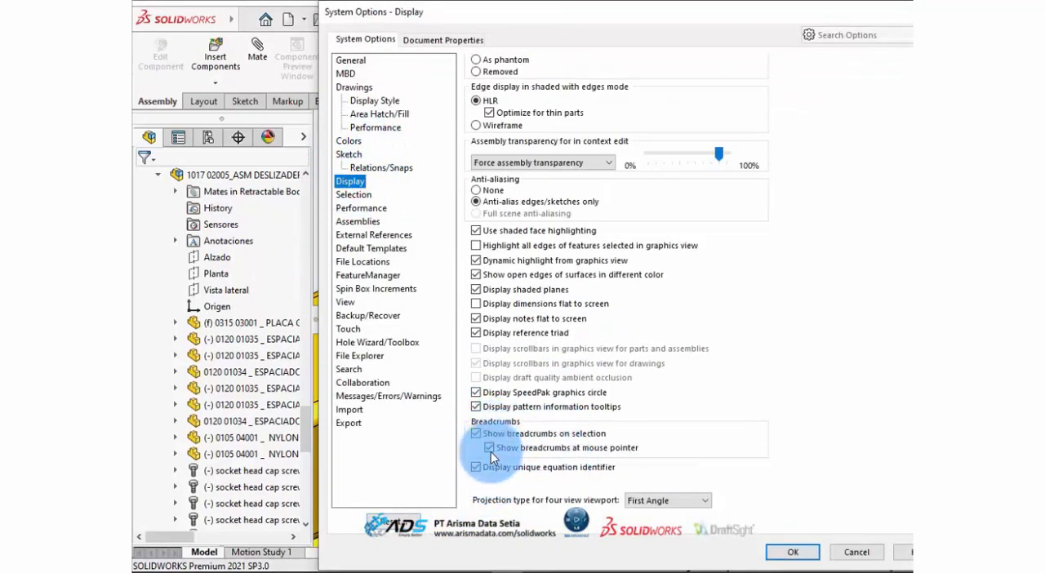
{"action": "left_click", "coordinate": [796, 553]}
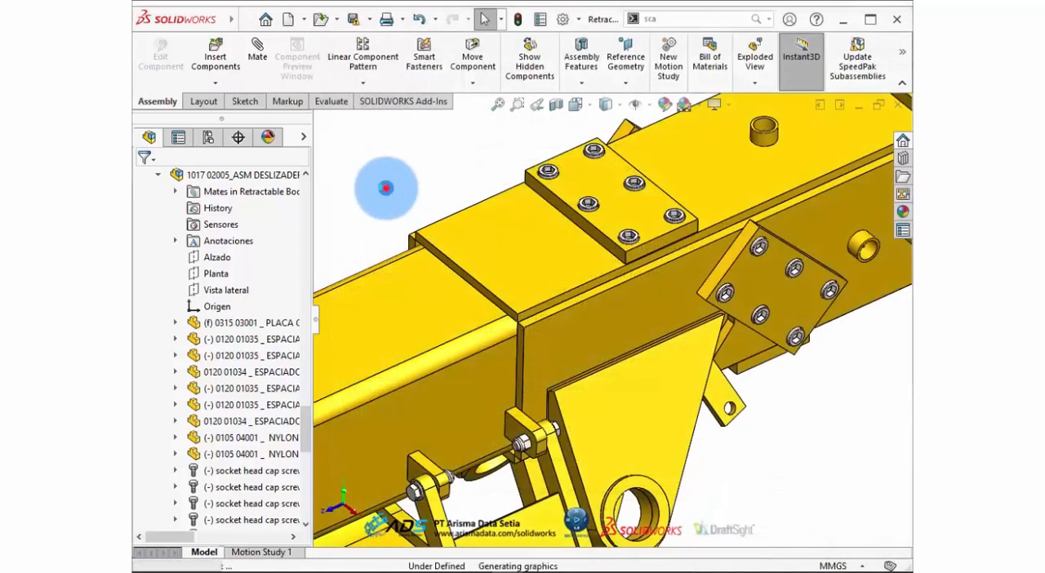
{"action": "scroll", "coordinate": [768, 325], "scroll_direction": "up", "scroll_amount": 3}
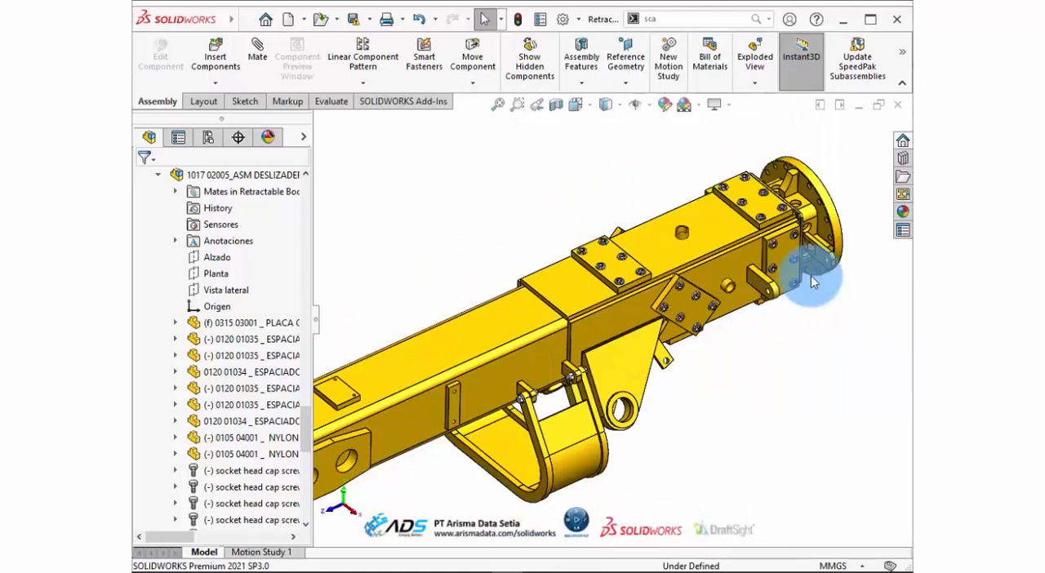
{"action": "scroll", "coordinate": [848, 211], "scroll_direction": "up", "scroll_amount": 1}
{"action": "scroll", "coordinate": [805, 229], "scroll_direction": "down", "scroll_amount": 1}
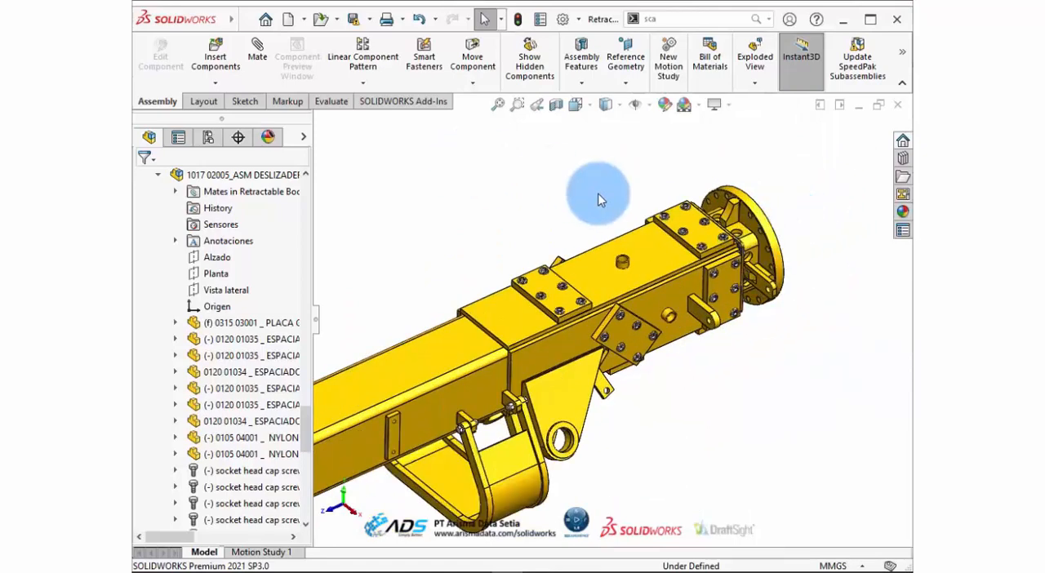
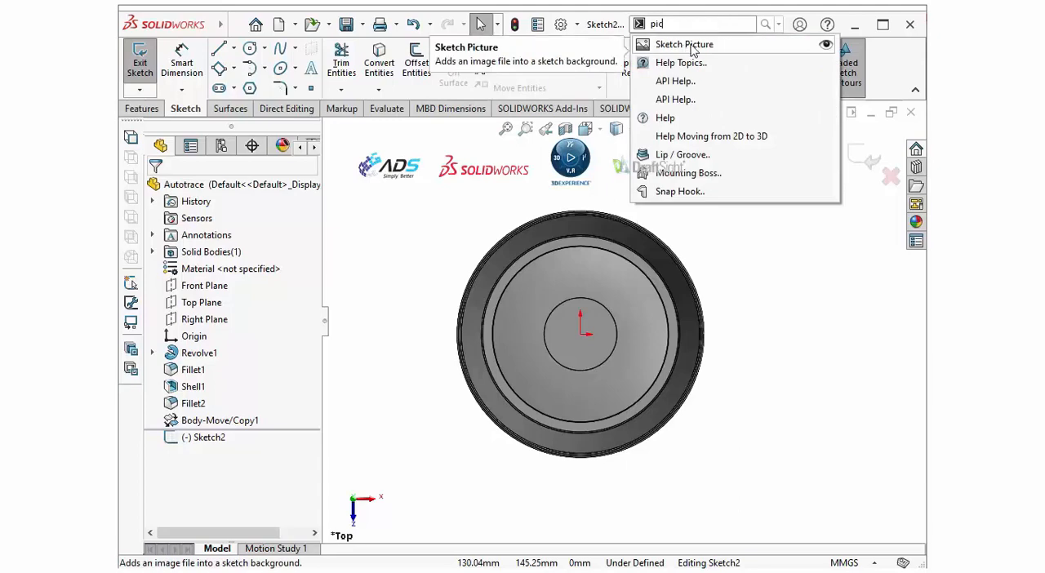
Insert Picture 1.png from the autotrace folder into the open sketch as a sketch picture.
{"action": "left_click", "coordinate": [690, 46]}
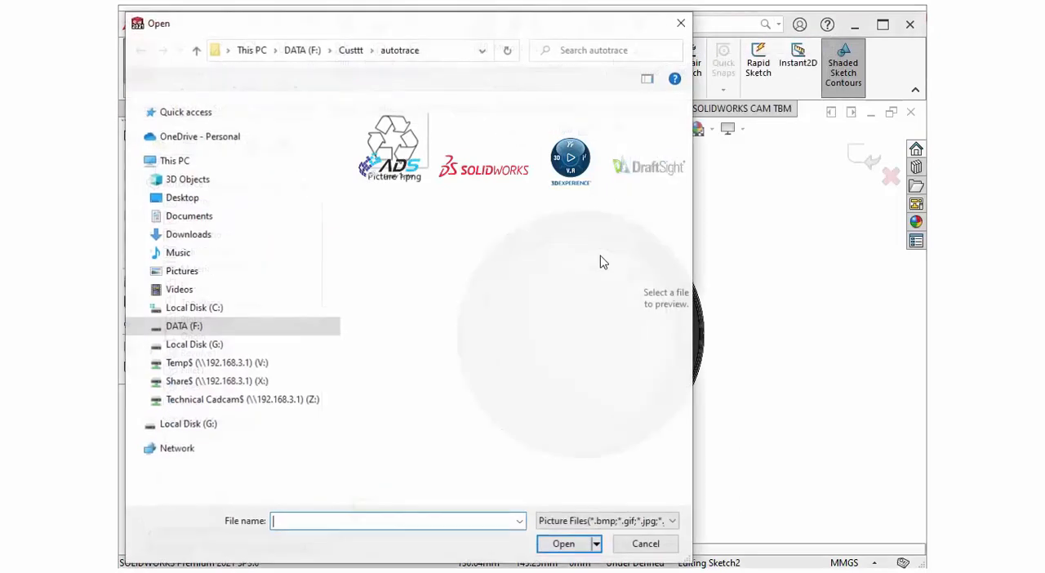
{"action": "left_click", "coordinate": [408, 175]}
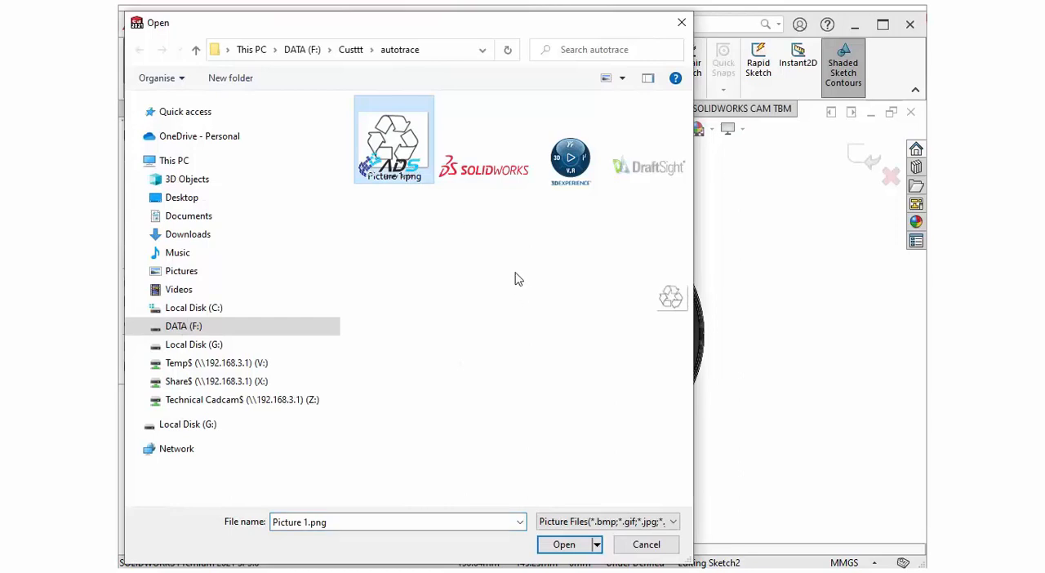
{"action": "left_click", "coordinate": [608, 522]}
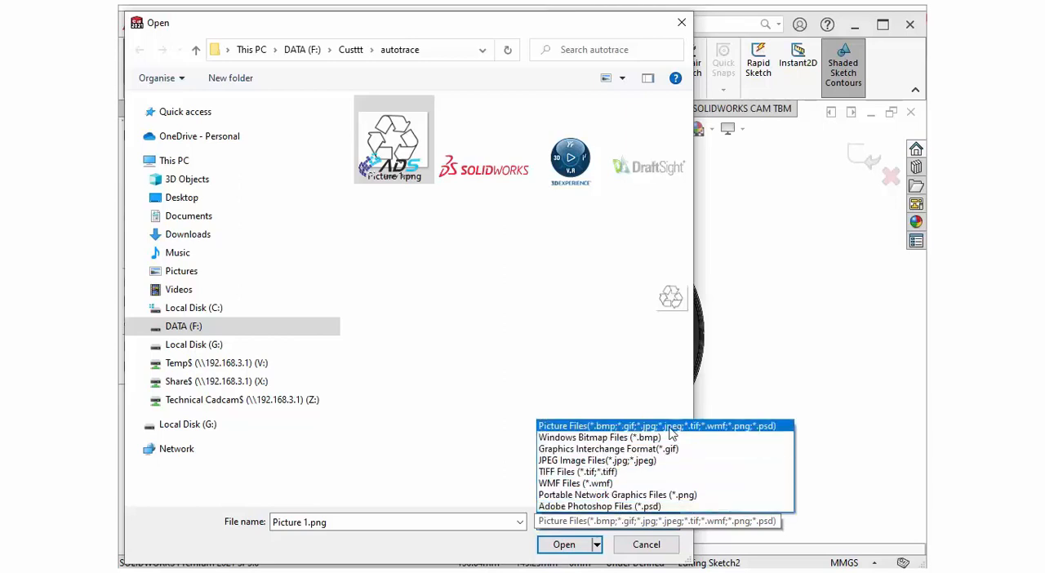
{"action": "left_click", "coordinate": [422, 178]}
{"action": "left_click", "coordinate": [564, 545]}
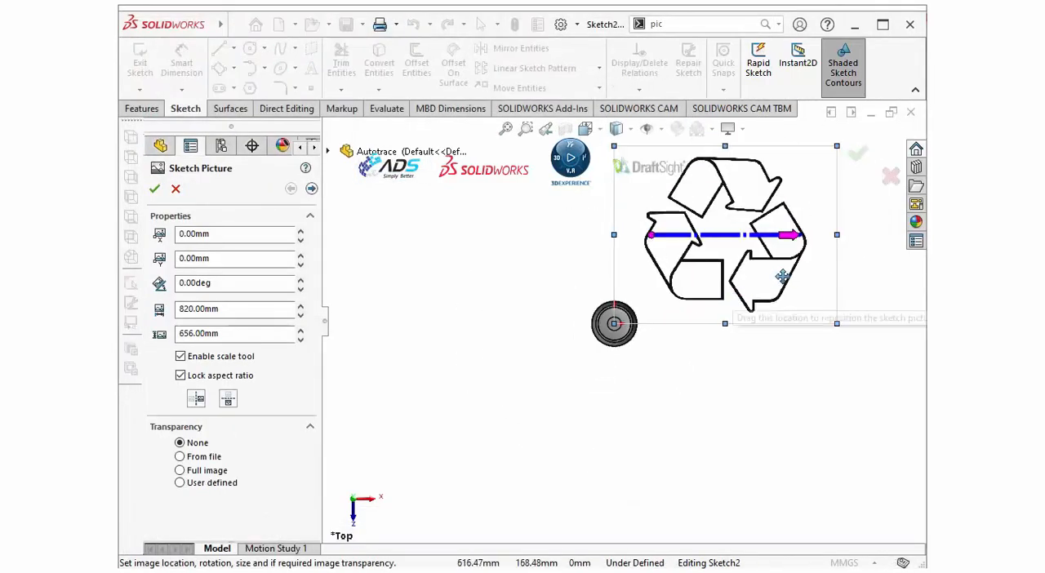
Stretch the picture's scaling line across the full width of the recycling symbol and set its length to 25 mm.
{"action": "scroll", "coordinate": [800, 240], "scroll_direction": "down", "scroll_amount": 2}
{"action": "scroll", "coordinate": [739, 236], "scroll_direction": "up", "scroll_amount": 1}
{"action": "scroll", "coordinate": [739, 236], "scroll_direction": "down", "scroll_amount": 1}
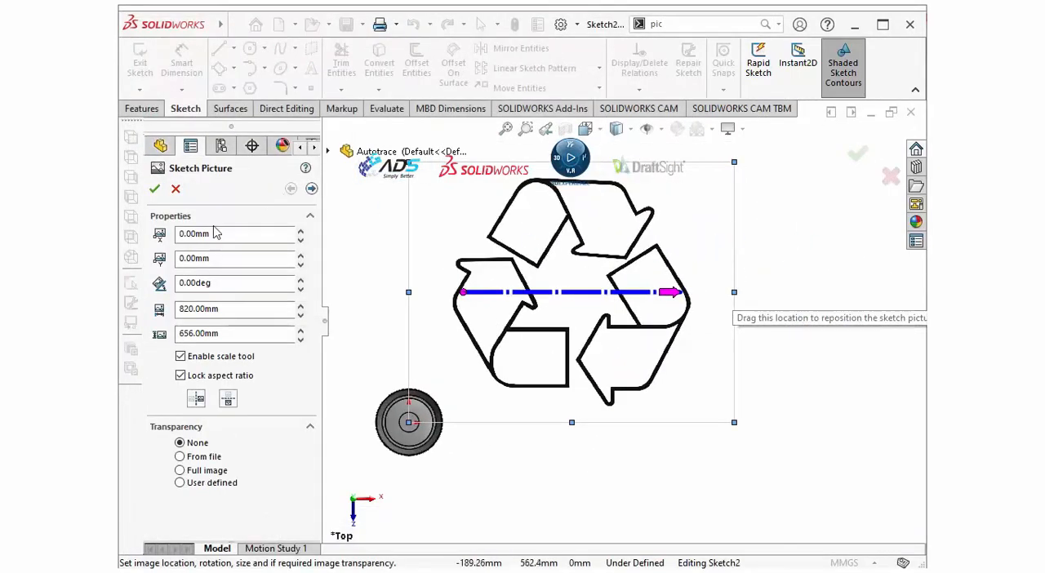
{"action": "scroll", "coordinate": [565, 220], "scroll_direction": "down", "scroll_amount": 1}
{"action": "scroll", "coordinate": [565, 221], "scroll_direction": "up", "scroll_amount": 1}
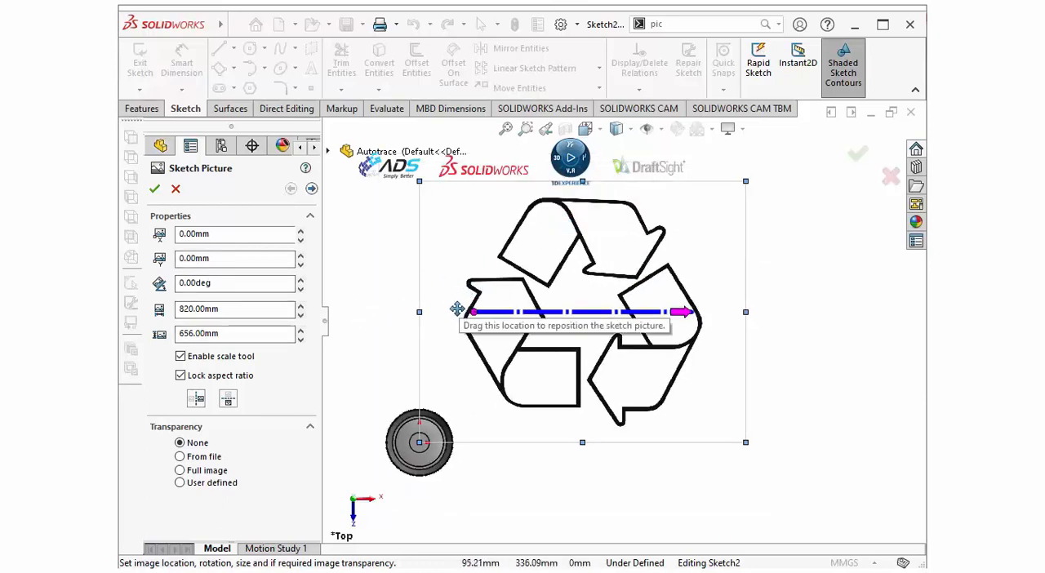
{"action": "scroll", "coordinate": [477, 317], "scroll_direction": "down", "scroll_amount": 1}
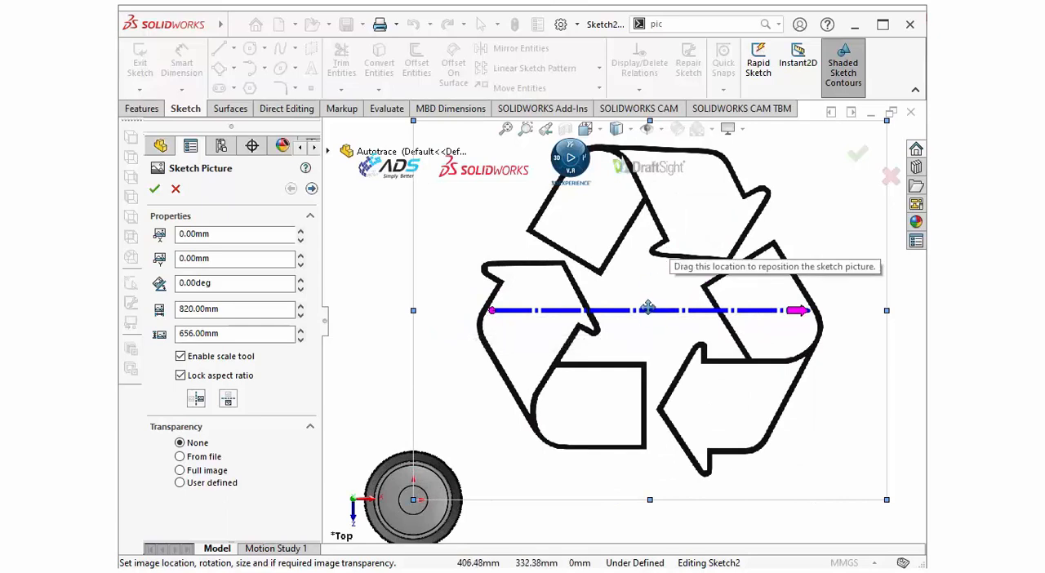
{"action": "scroll", "coordinate": [698, 223], "scroll_direction": "up", "scroll_amount": 1}
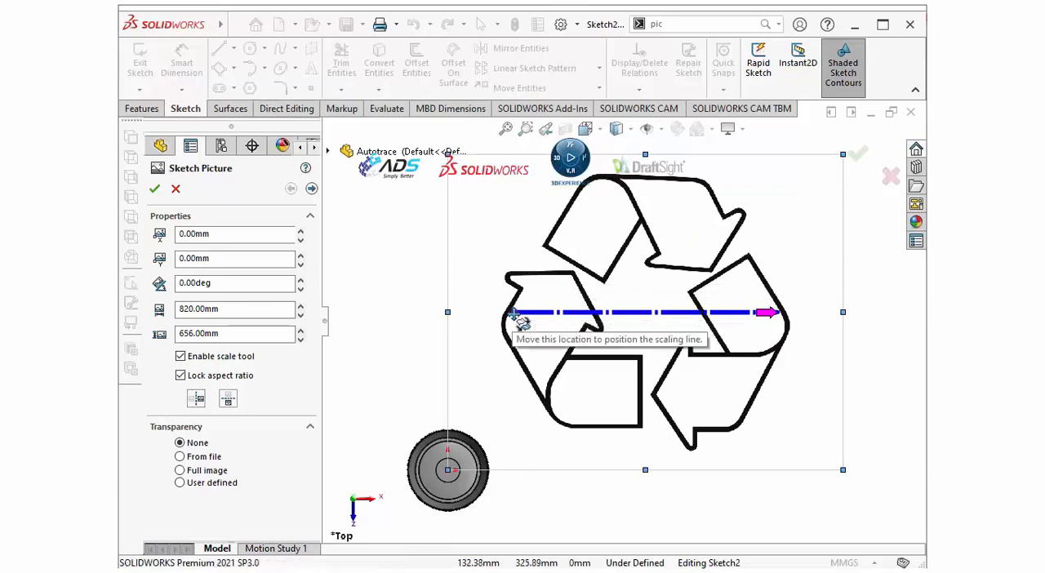
{"action": "mouse_move", "coordinate": [514, 314]}
{"action": "left_mouse_down"}
{"action": "mouse_move", "coordinate": [547, 328]}
{"action": "mouse_move", "coordinate": [510, 327]}
{"action": "mouse_move", "coordinate": [535, 214]}
{"action": "mouse_move", "coordinate": [503, 327]}
{"action": "left_mouse_up"}
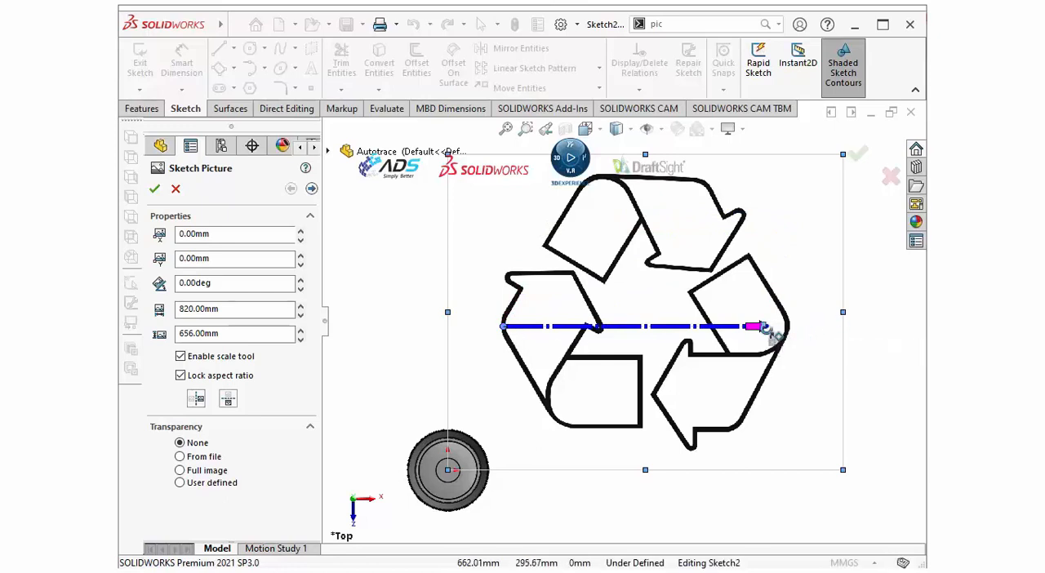
{"action": "left_click_drag", "start_coordinate": [763, 327], "coordinate": [787, 327]}
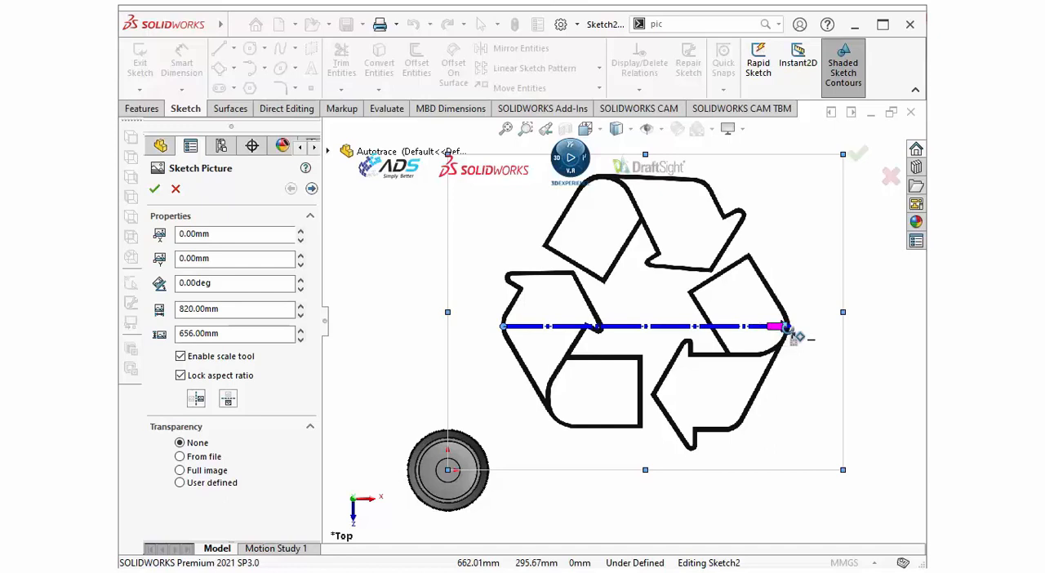
{"action": "left_click_drag", "start_coordinate": [796, 336], "coordinate": [791, 337]}
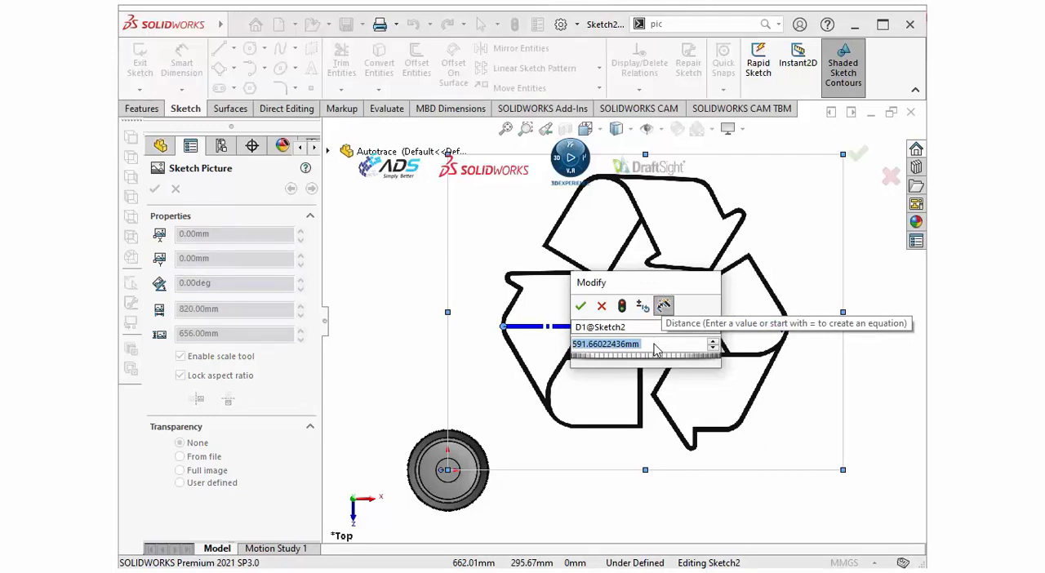
{"action": "type", "text": "25"}
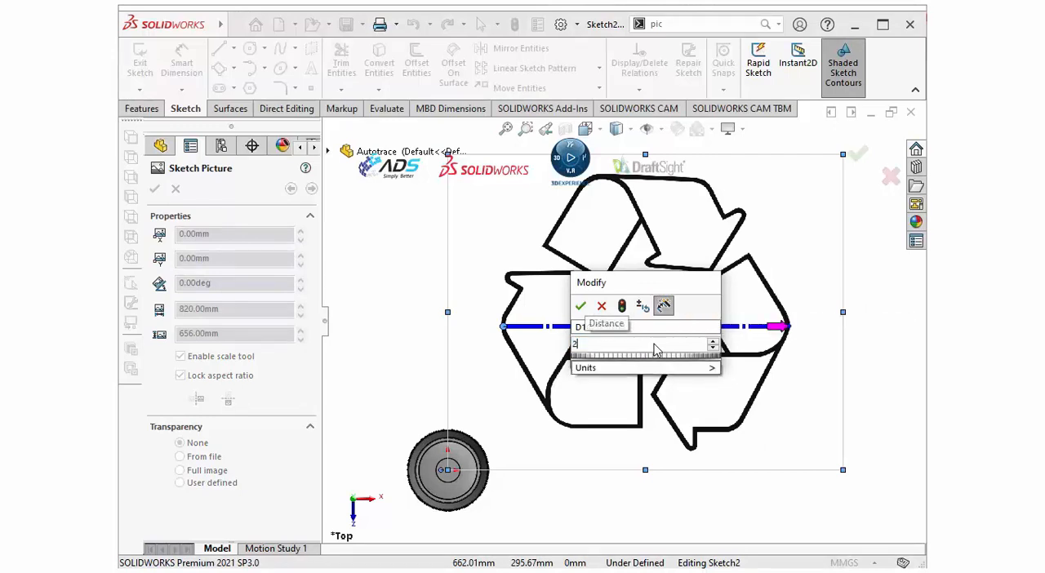
{"action": "left_click", "coordinate": [581, 306]}
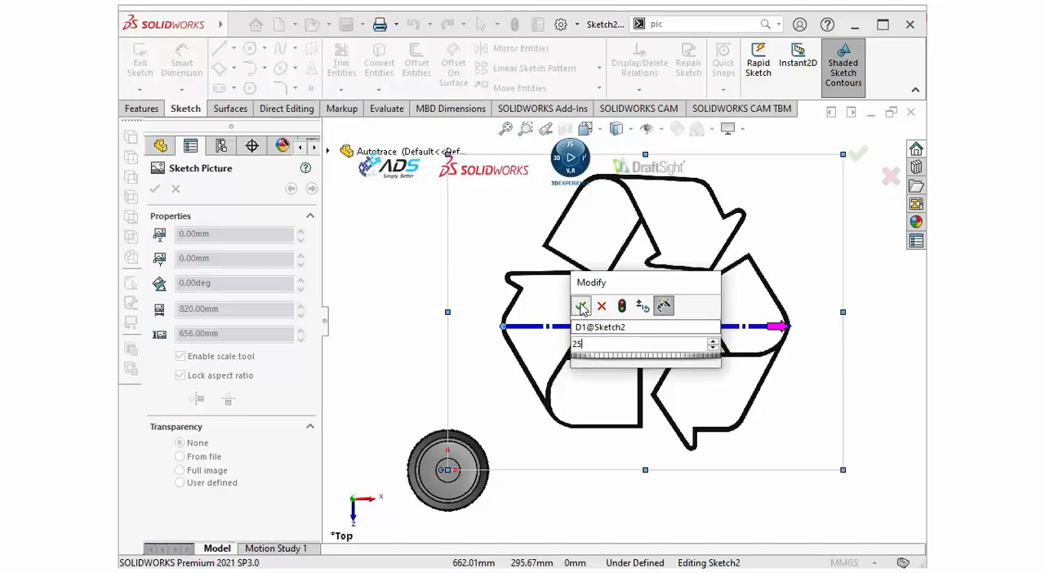
Move the scaled recycling picture to the round part's outer edge, at about X 40.61 mm and Y 69.36 mm.
{"action": "scroll", "coordinate": [612, 333], "scroll_direction": "up", "scroll_amount": 12}
{"action": "scroll", "coordinate": [613, 332], "scroll_direction": "up", "scroll_amount": 6}
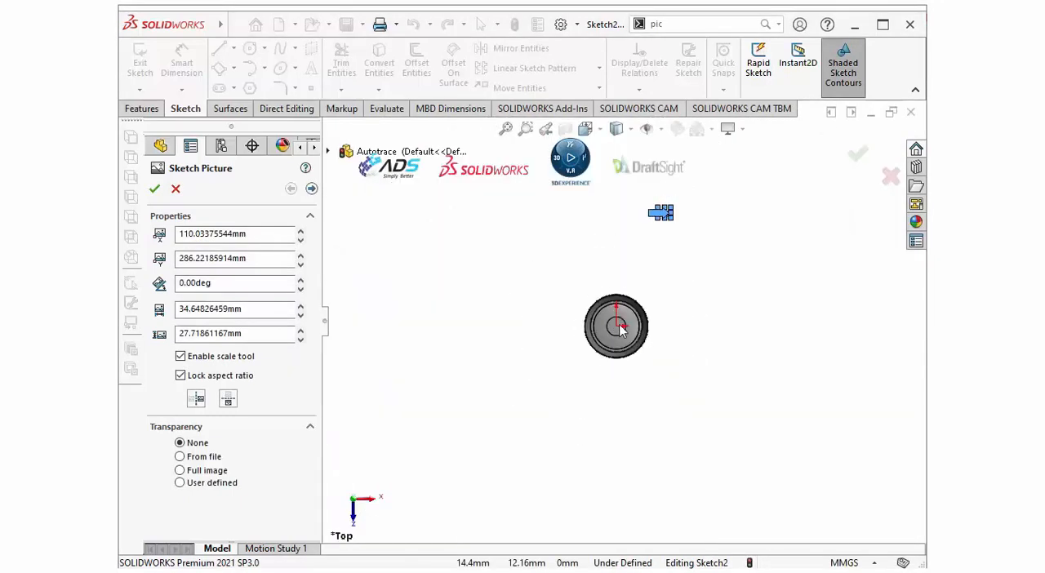
{"action": "scroll", "coordinate": [639, 267], "scroll_direction": "down", "scroll_amount": 4}
{"action": "scroll", "coordinate": [676, 196], "scroll_direction": "down", "scroll_amount": 2}
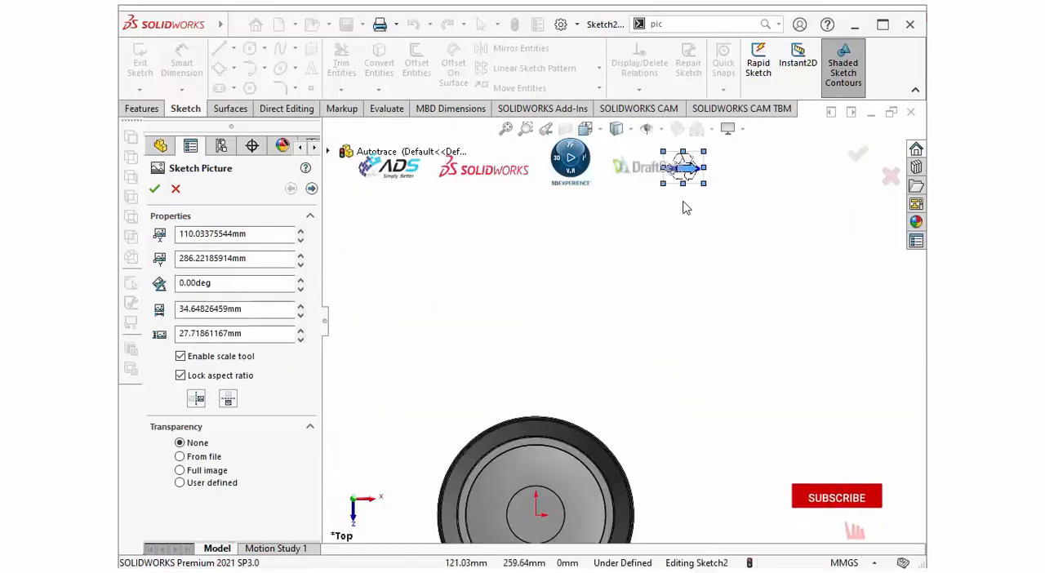
{"action": "mouse_move", "coordinate": [653, 212]}
{"action": "left_mouse_down"}
{"action": "mouse_move", "coordinate": [581, 451]}
{"action": "mouse_move", "coordinate": [550, 471]}
{"action": "left_mouse_up"}
{"action": "scroll", "coordinate": [569, 454], "scroll_direction": "down", "scroll_amount": 3}
{"action": "scroll", "coordinate": [602, 245], "scroll_direction": "up", "scroll_amount": 2}
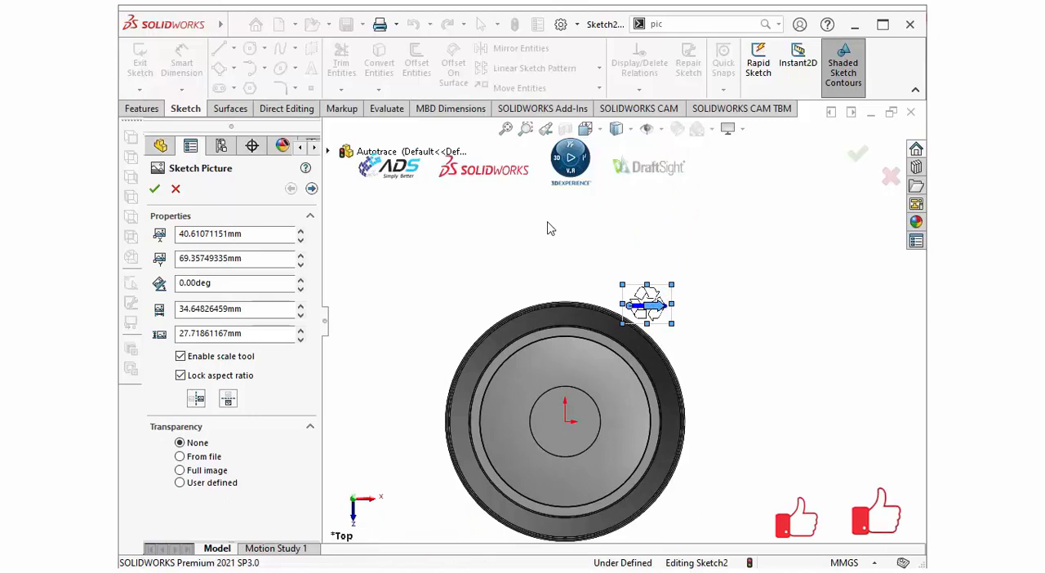
From the Bottom view, place the picture just below the part's centre at about X -17.59 mm, Y 15.09 mm, and accept it.
{"action": "key", "text": "space"}
{"action": "left_click", "coordinate": [684, 267]}
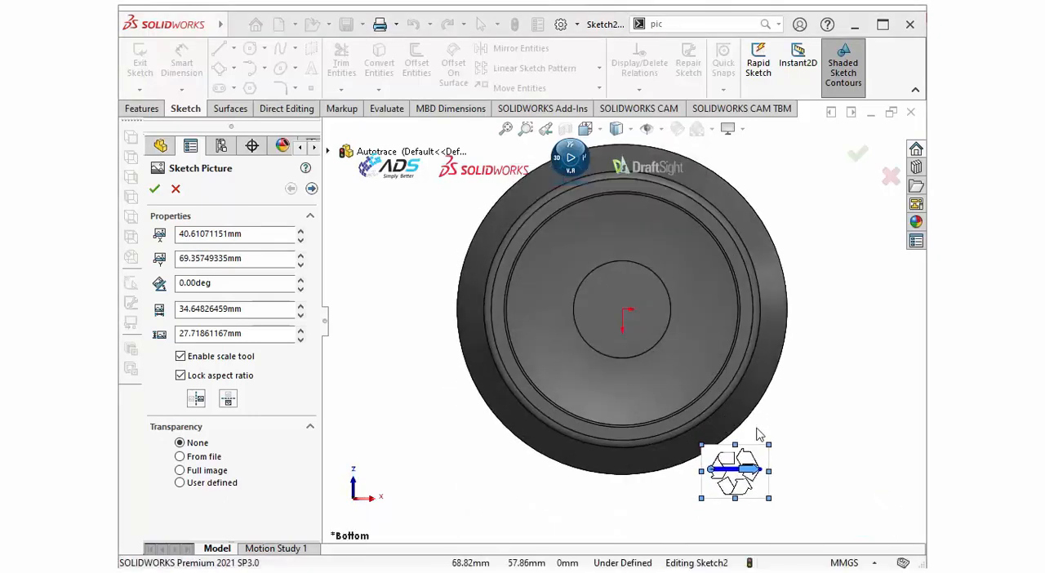
{"action": "mouse_move", "coordinate": [749, 474]}
{"action": "left_mouse_down"}
{"action": "mouse_move", "coordinate": [658, 364]}
{"action": "mouse_move", "coordinate": [635, 360]}
{"action": "left_mouse_up"}
{"action": "scroll", "coordinate": [635, 360], "scroll_direction": "down", "scroll_amount": 4}
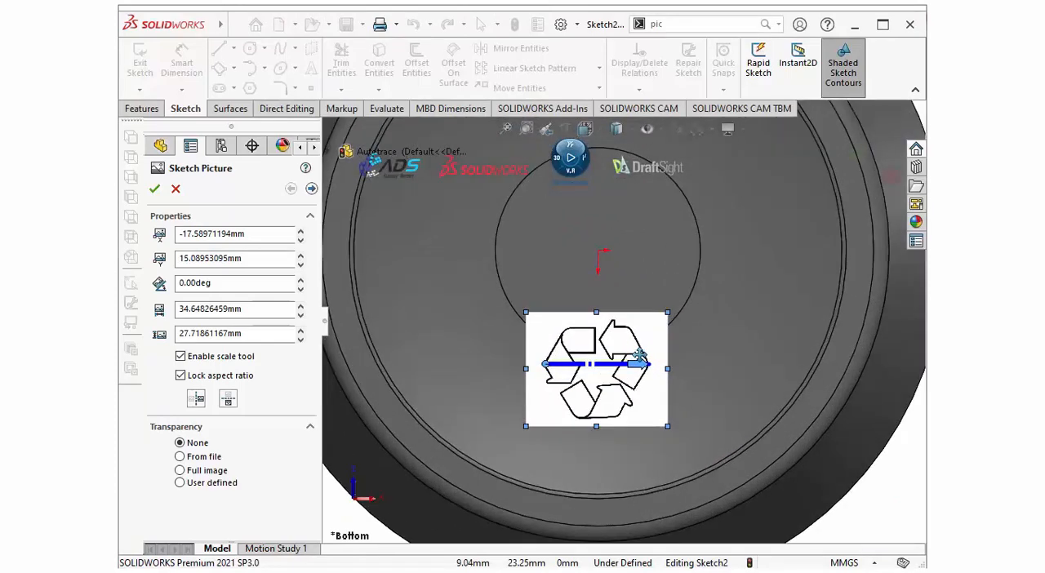
{"action": "scroll", "coordinate": [736, 381], "scroll_direction": "up", "scroll_amount": 2}
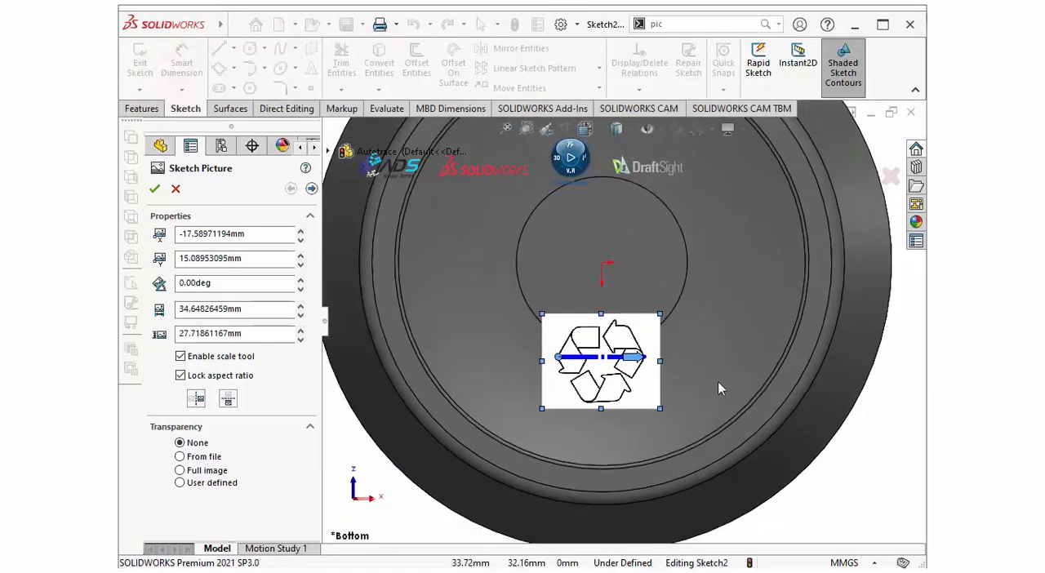
{"action": "left_click", "coordinate": [155, 190]}
{"action": "scroll", "coordinate": [628, 359], "scroll_direction": "down", "scroll_amount": 3}
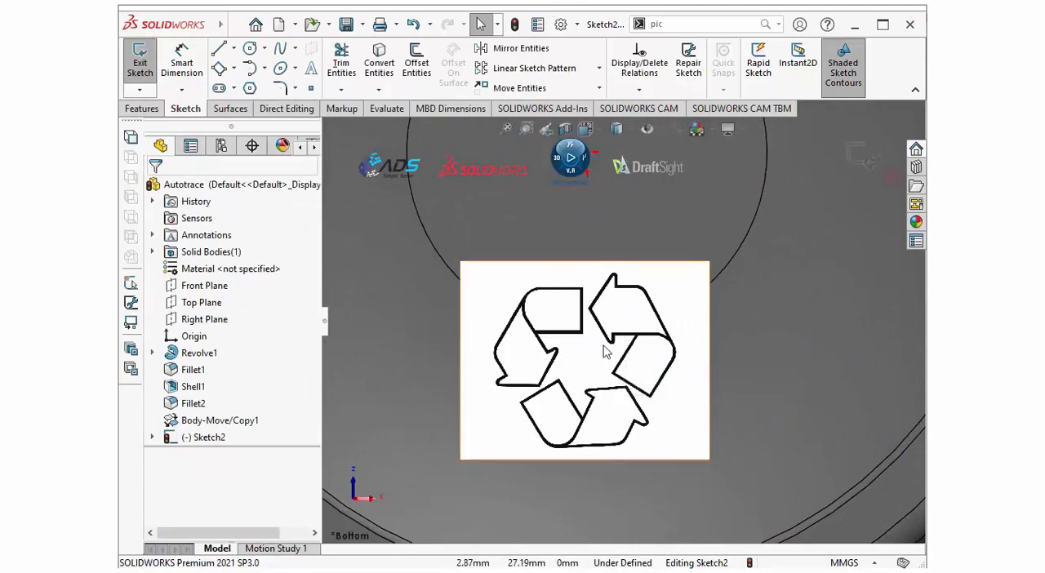
{"action": "scroll", "coordinate": [618, 344], "scroll_direction": "up", "scroll_amount": 1}
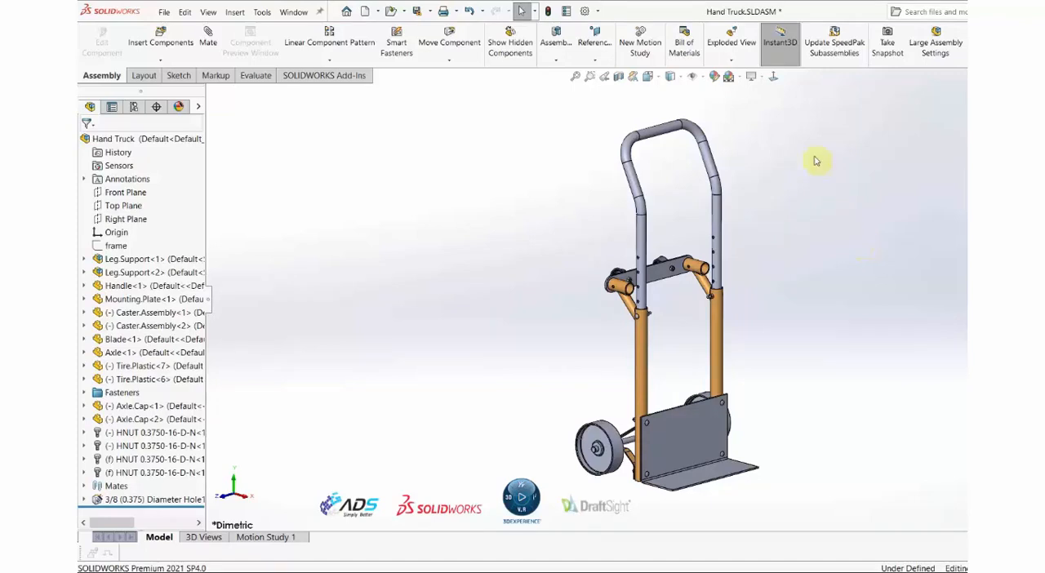
Replace the front Tire.Plastic wheel of the Hand Truck assembly with Tire.Pneumatic.SLDPRT, keeping the mates re-attached.
{"action": "scroll", "coordinate": [589, 455], "scroll_direction": "down", "scroll_amount": 6}
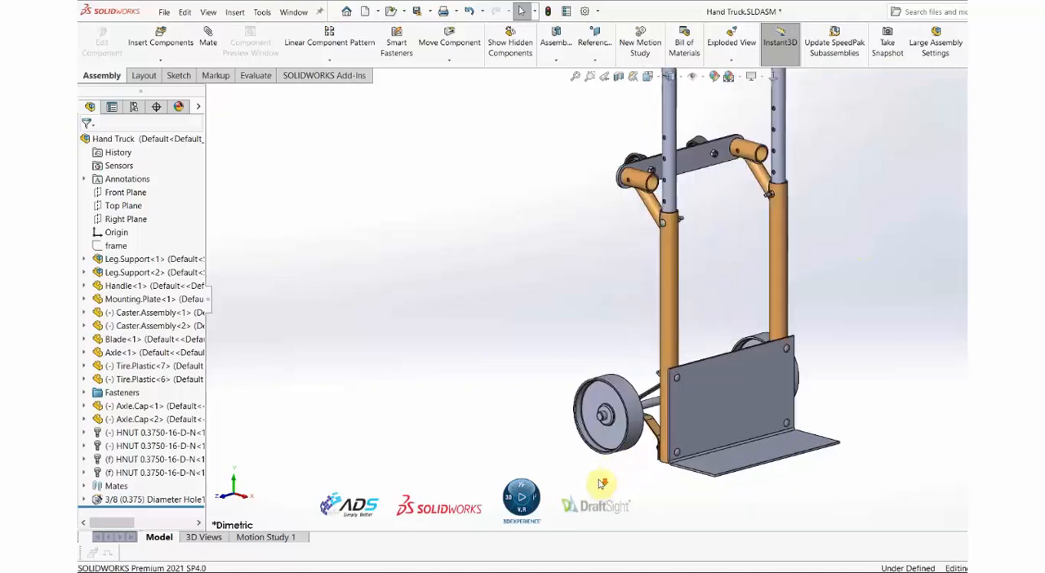
{"action": "scroll", "coordinate": [579, 400], "scroll_direction": "down", "scroll_amount": 3}
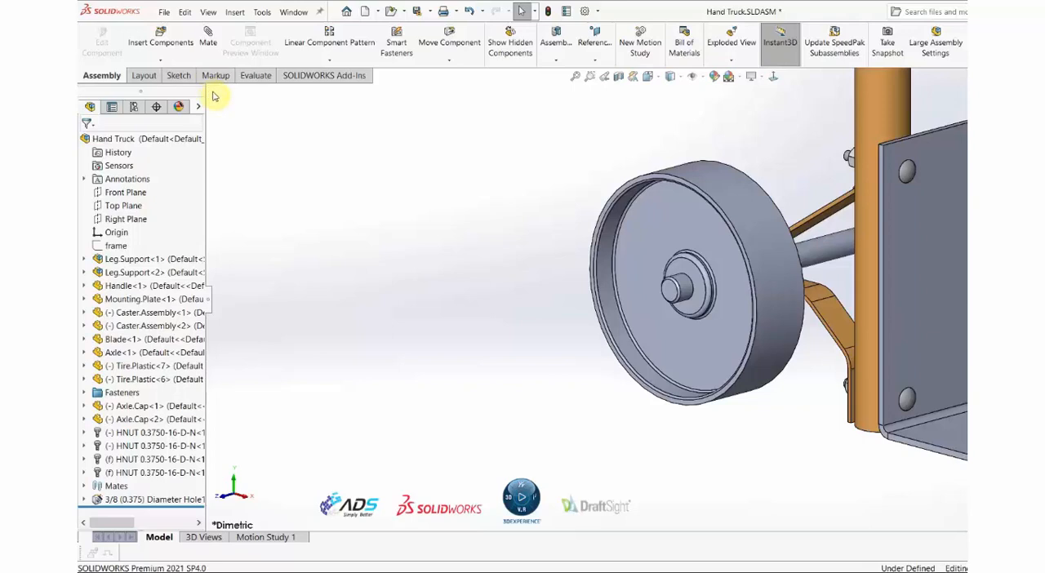
{"action": "left_click", "coordinate": [164, 13]}
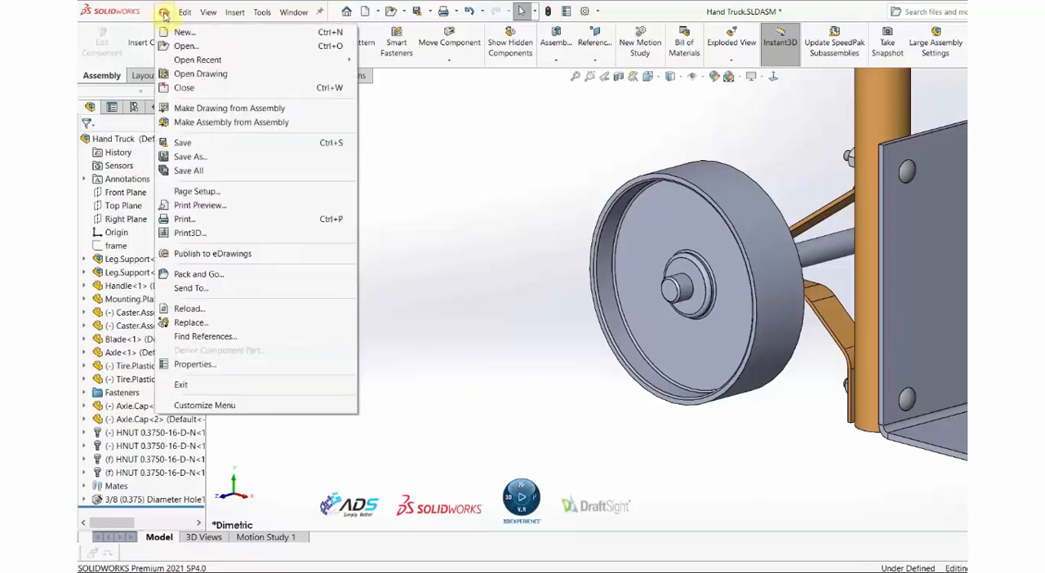
{"action": "left_click", "coordinate": [233, 323]}
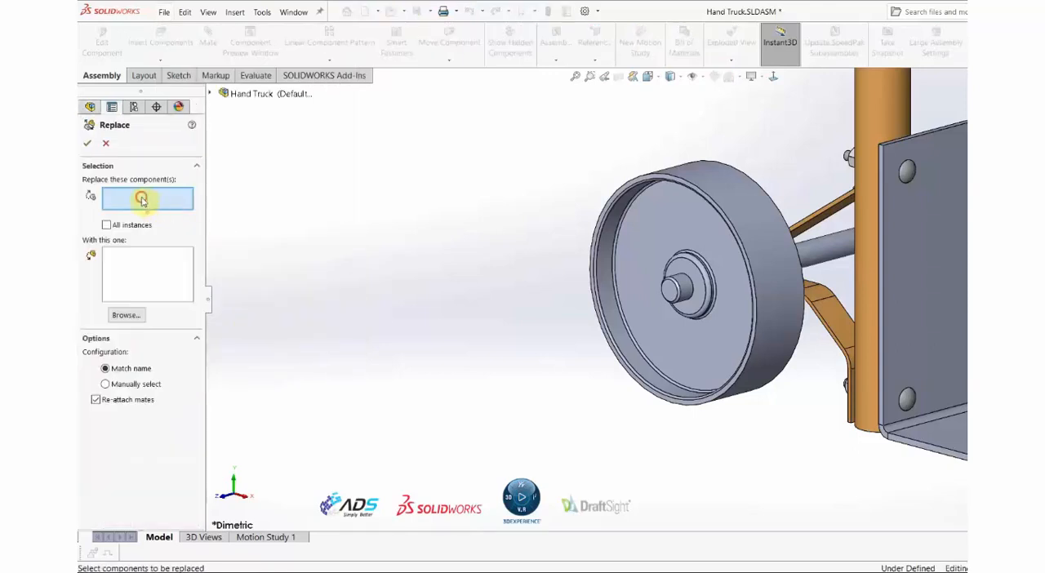
{"action": "left_click", "coordinate": [641, 233]}
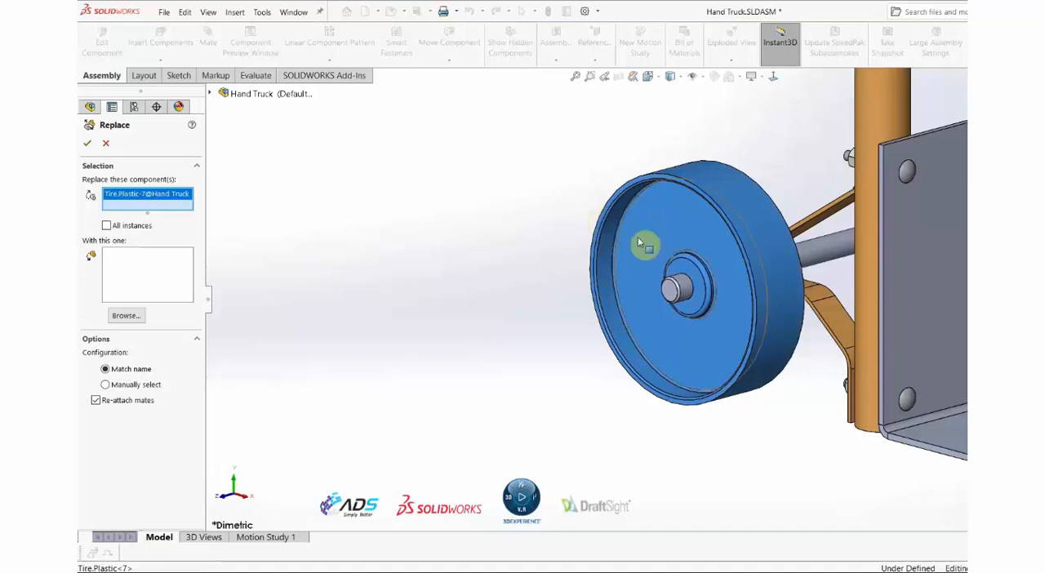
{"action": "left_click", "coordinate": [125, 317]}
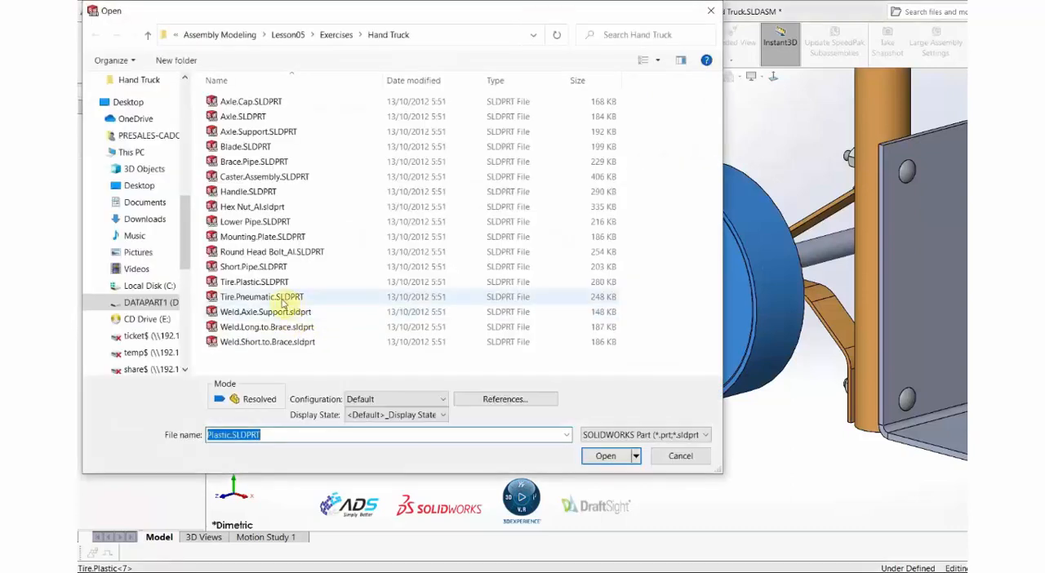
{"action": "left_click", "coordinate": [284, 298]}
{"action": "left_click", "coordinate": [601, 456]}
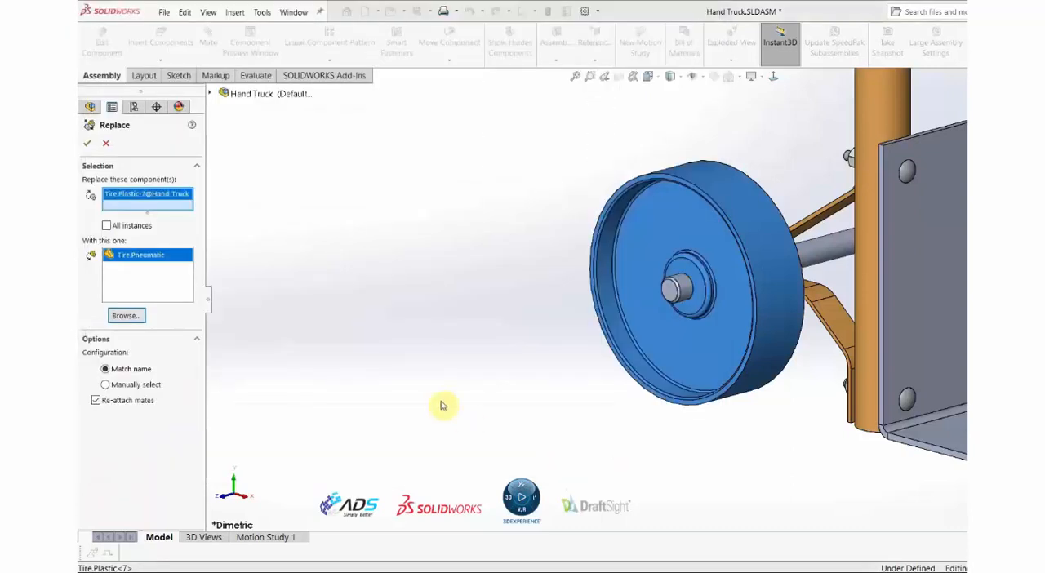
{"action": "left_click", "coordinate": [86, 144]}
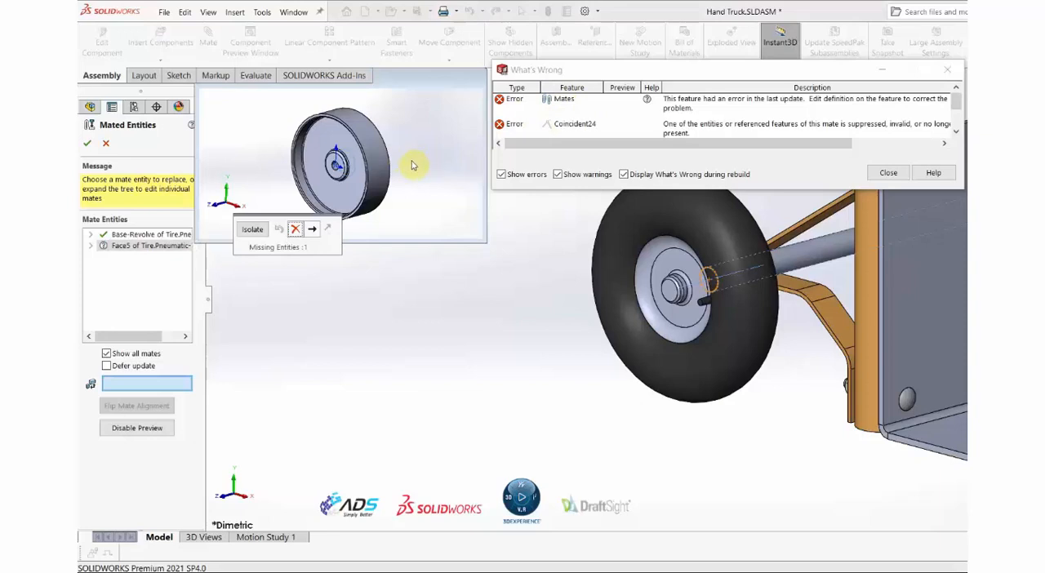
Assign the pneumatic tire's inner hub end face to the missing mate entity and accept the mated entities.
{"action": "middle_click_drag", "start_coordinate": [410, 163], "coordinate": [373, 166]}
{"action": "scroll", "coordinate": [359, 168], "scroll_direction": "down", "scroll_amount": 4}
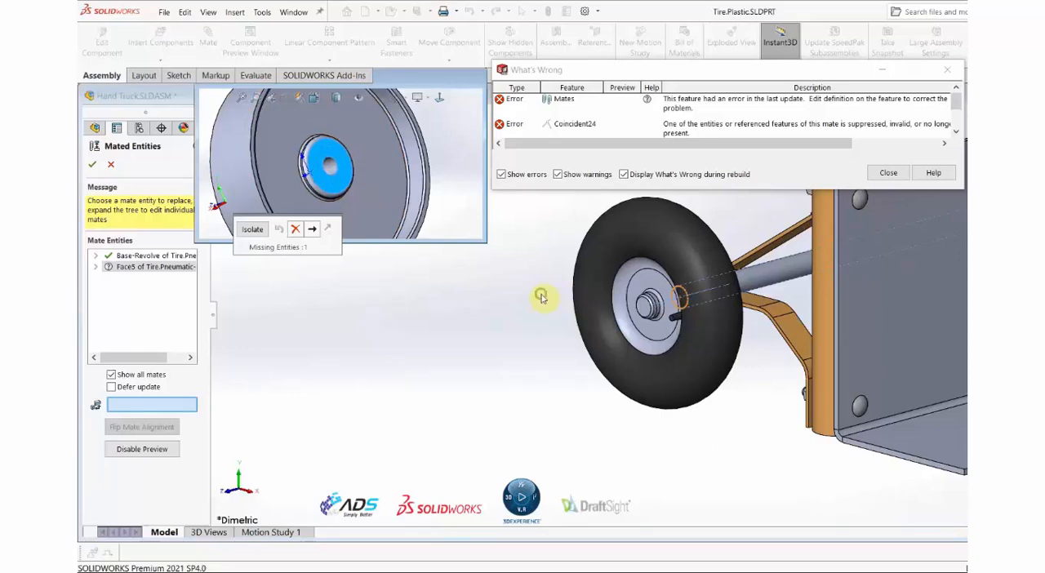
{"action": "middle_click_drag", "start_coordinate": [541, 296], "coordinate": [748, 417]}
{"action": "scroll", "coordinate": [571, 273], "scroll_direction": "down", "scroll_amount": 10}
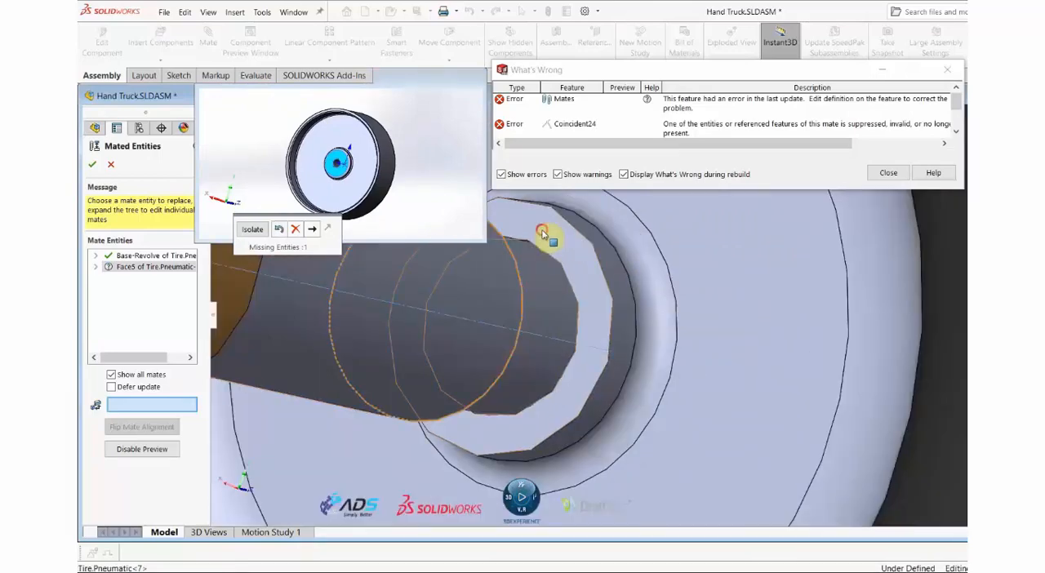
{"action": "left_click", "coordinate": [550, 237]}
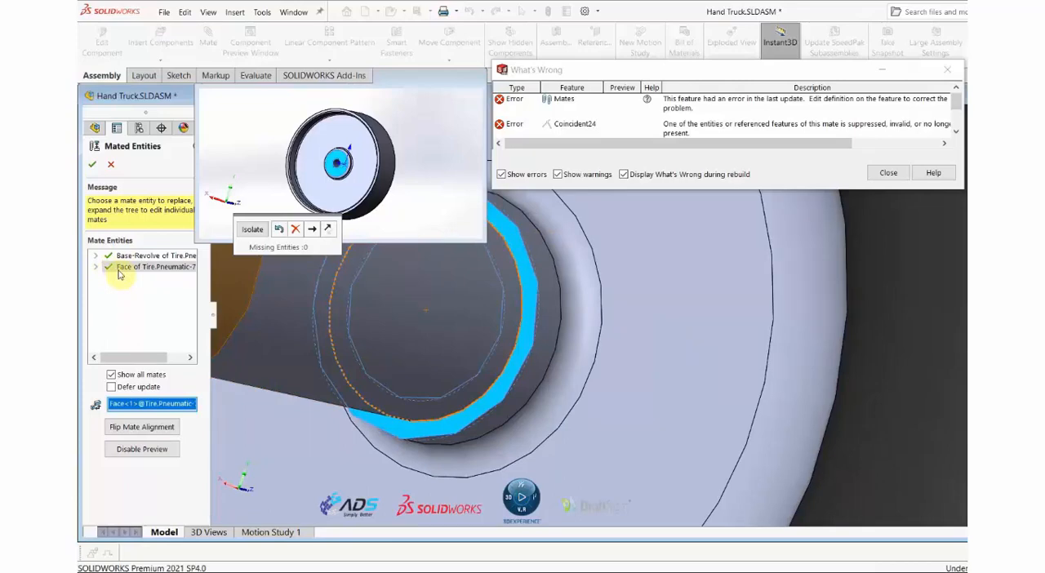
{"action": "scroll", "coordinate": [535, 315], "scroll_direction": "up", "scroll_amount": 5}
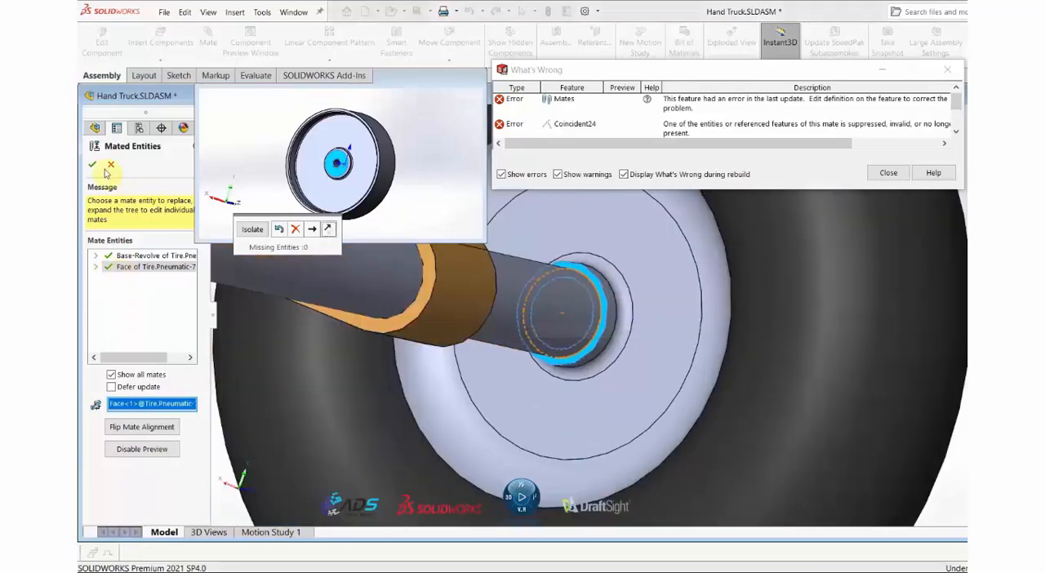
{"action": "left_click", "coordinate": [602, 308]}
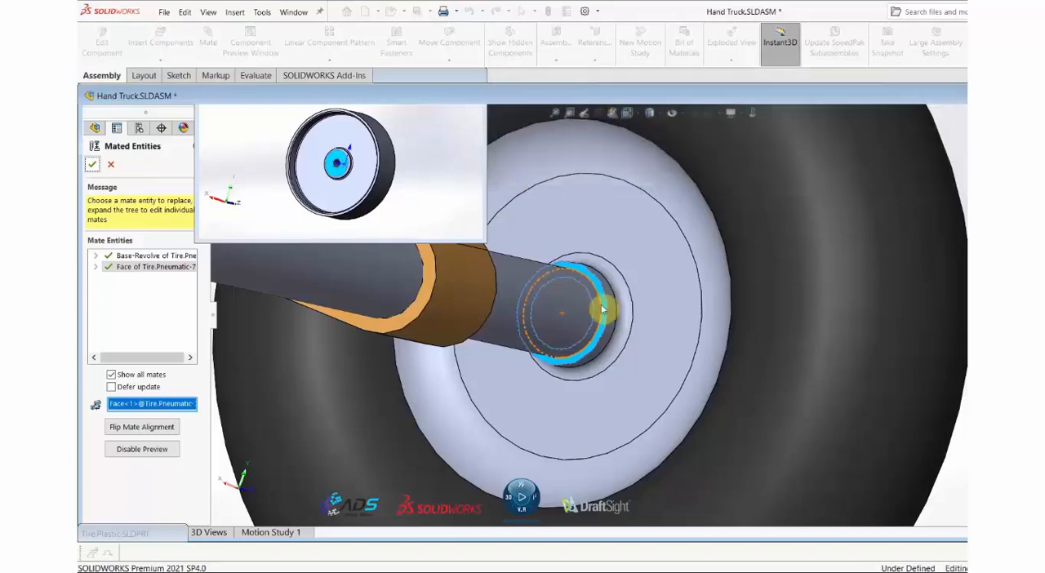
{"action": "scroll", "coordinate": [605, 311], "scroll_direction": "up", "scroll_amount": 6}
{"action": "middle_click_drag", "start_coordinate": [607, 311], "coordinate": [491, 329]}
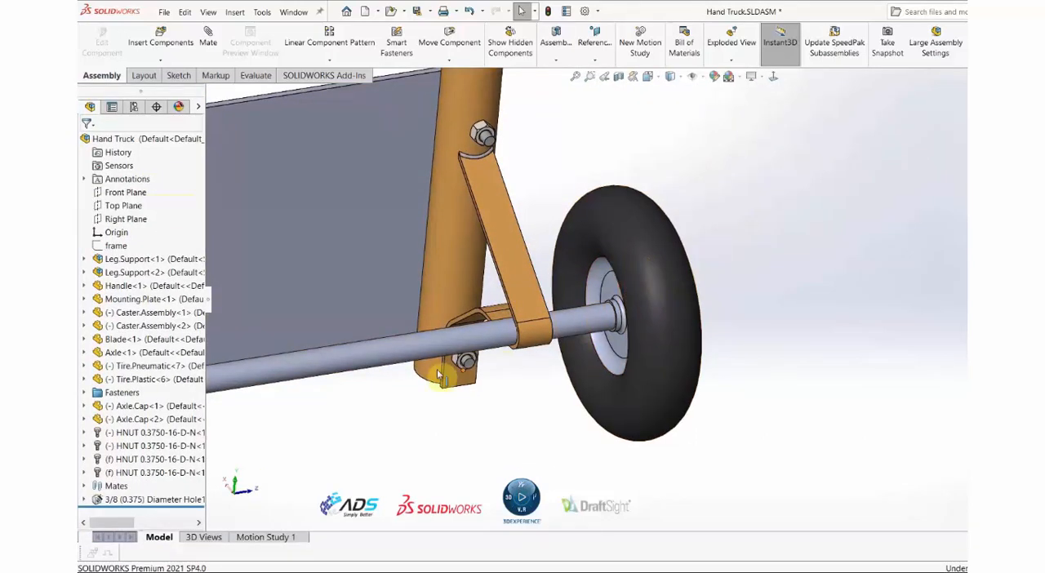
Replace the remaining Tire.Plastic wheel at the other end of the axle with Tire.Pneumatic.SLDPRT, re-attaching its mates.
{"action": "middle_click_drag", "start_coordinate": [441, 378], "coordinate": [373, 299]}
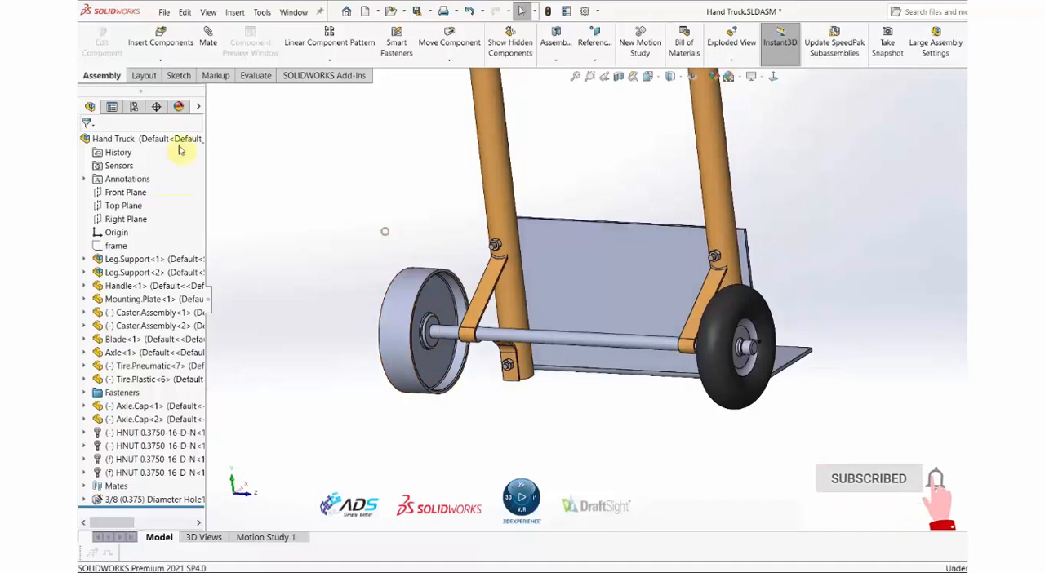
{"action": "left_click", "coordinate": [164, 12]}
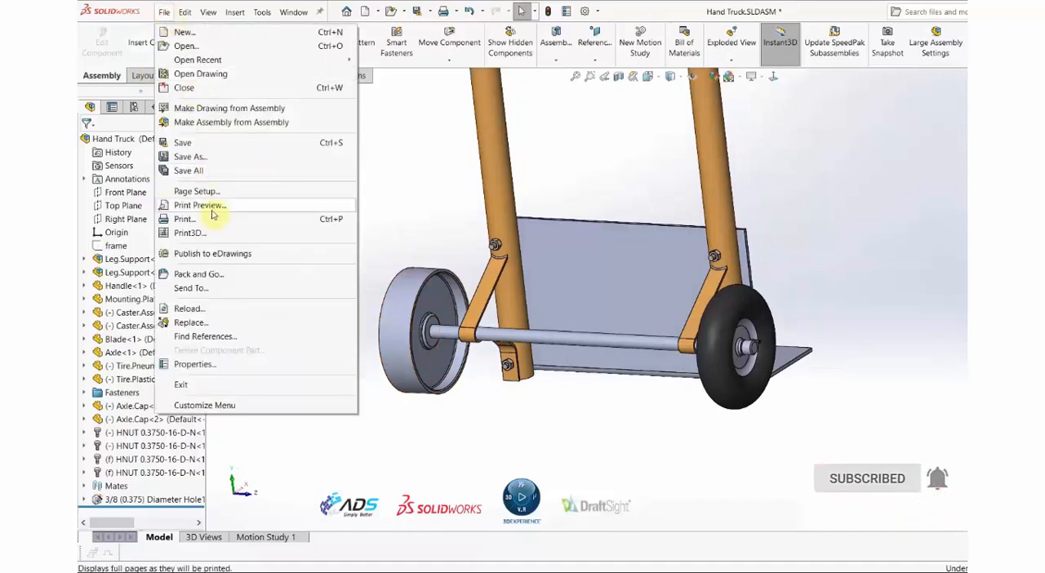
{"action": "left_click", "coordinate": [196, 323]}
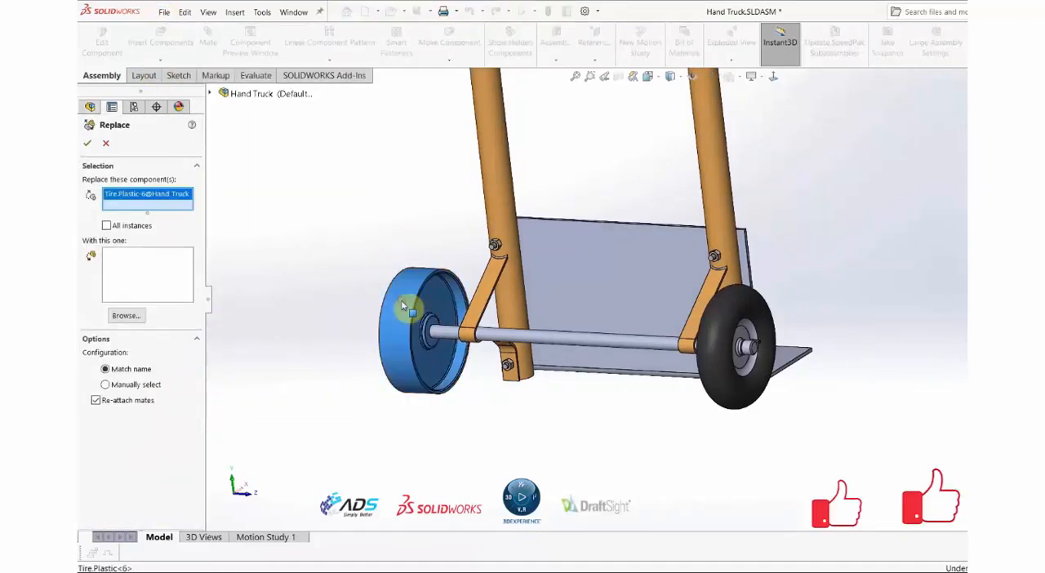
{"action": "left_click", "coordinate": [126, 316]}
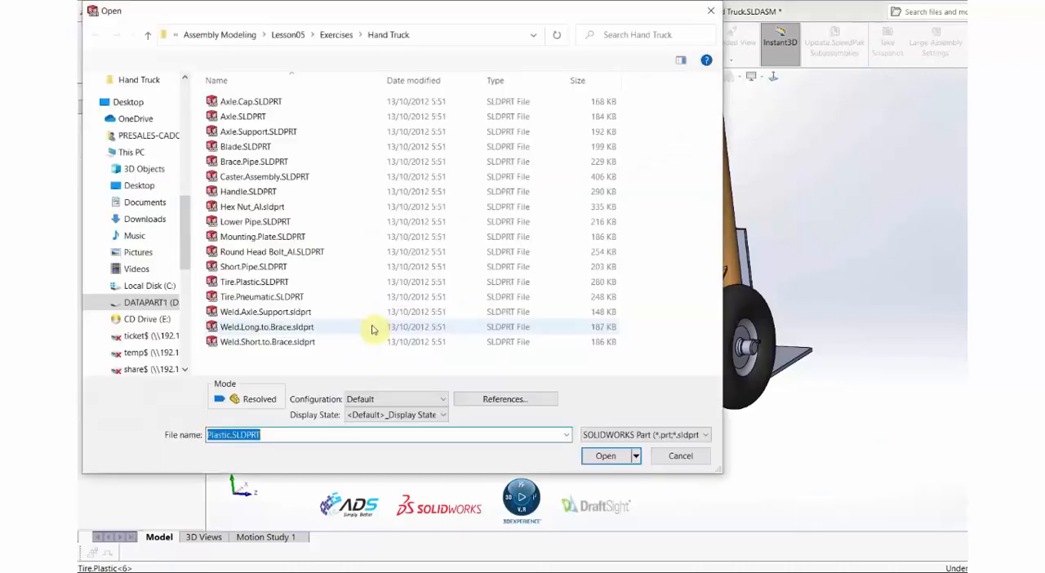
{"action": "left_click", "coordinate": [262, 296]}
{"action": "left_click", "coordinate": [606, 455]}
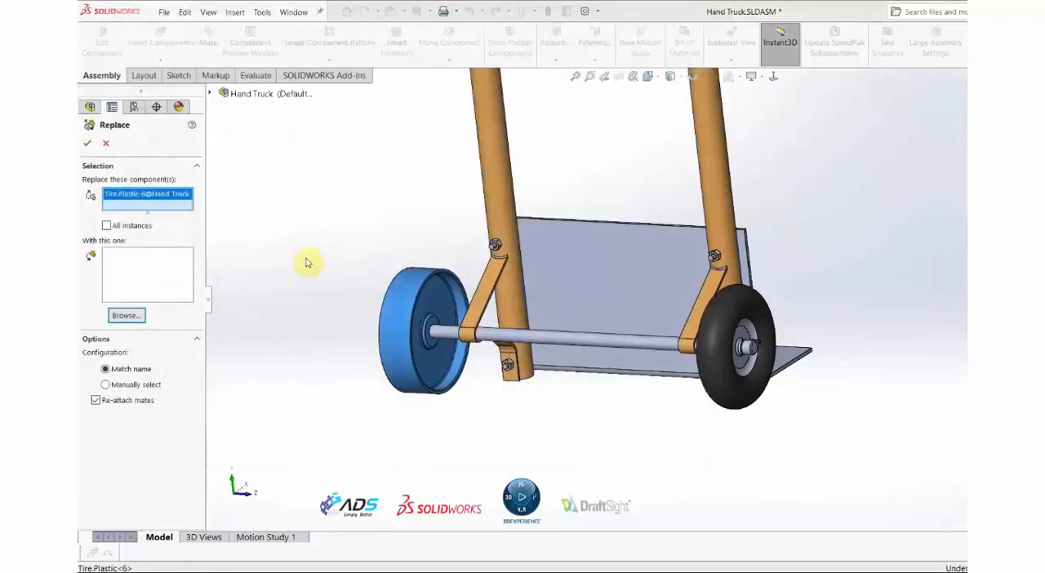
{"action": "left_click", "coordinate": [87, 143]}
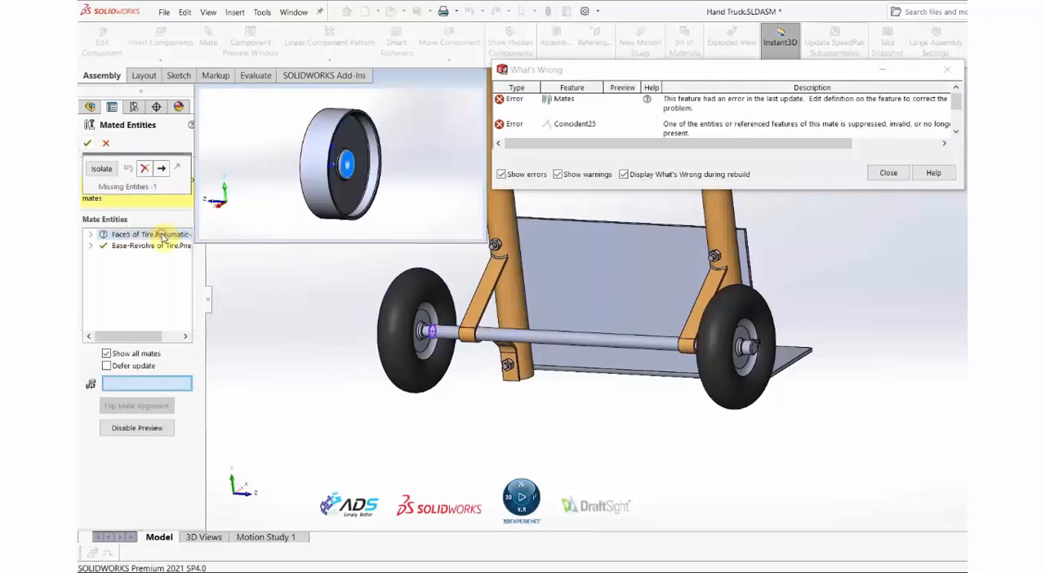
Assign the second pneumatic tire's inner hub end face to the missing mate entity, accept it, and show the assembly in isometric view.
{"action": "scroll", "coordinate": [416, 325], "scroll_direction": "down", "scroll_amount": 6}
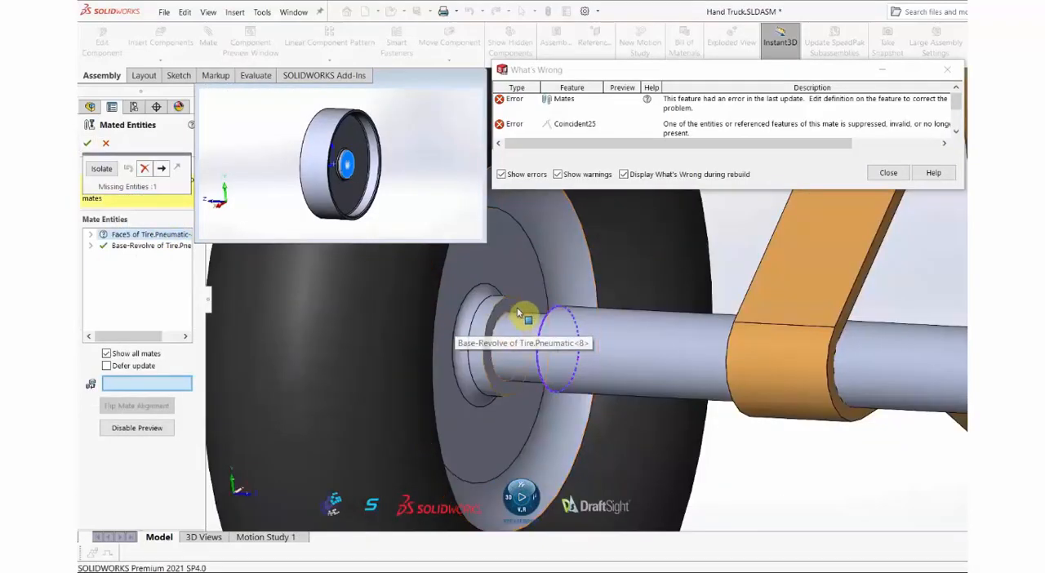
{"action": "left_click", "coordinate": [512, 307]}
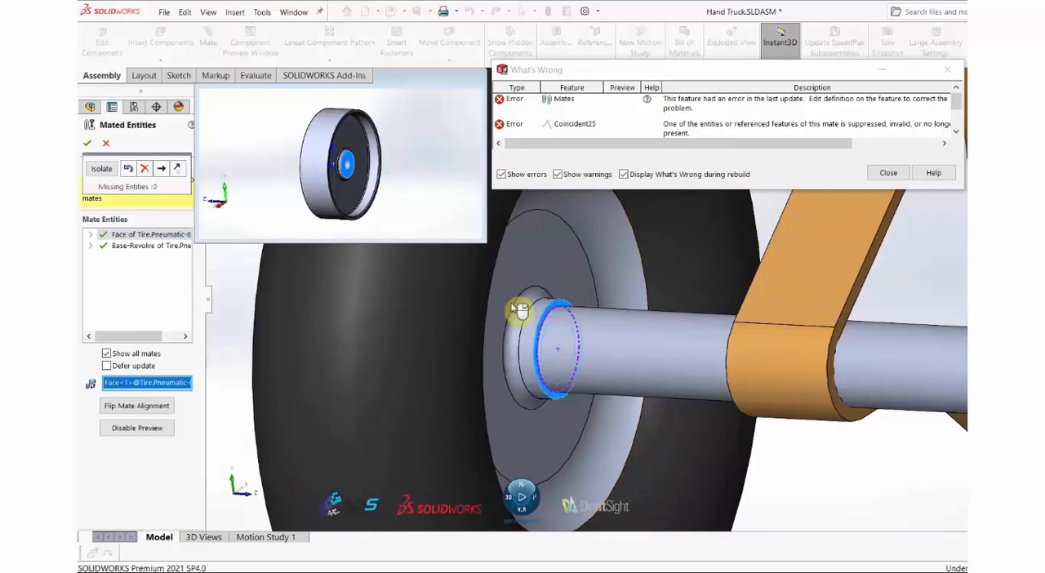
{"action": "left_click", "coordinate": [87, 147]}
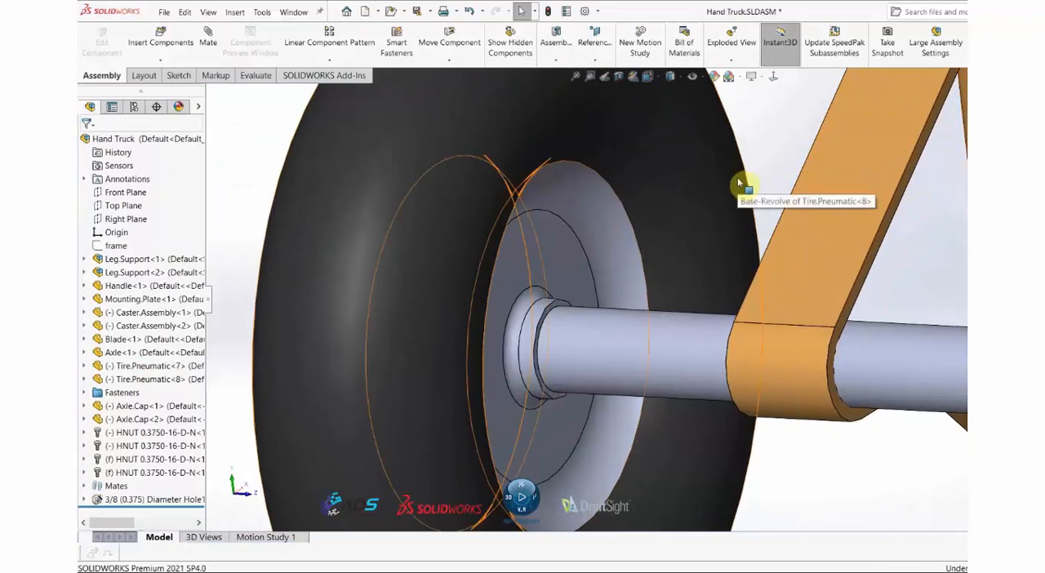
{"action": "key", "text": "ctrl+7"}
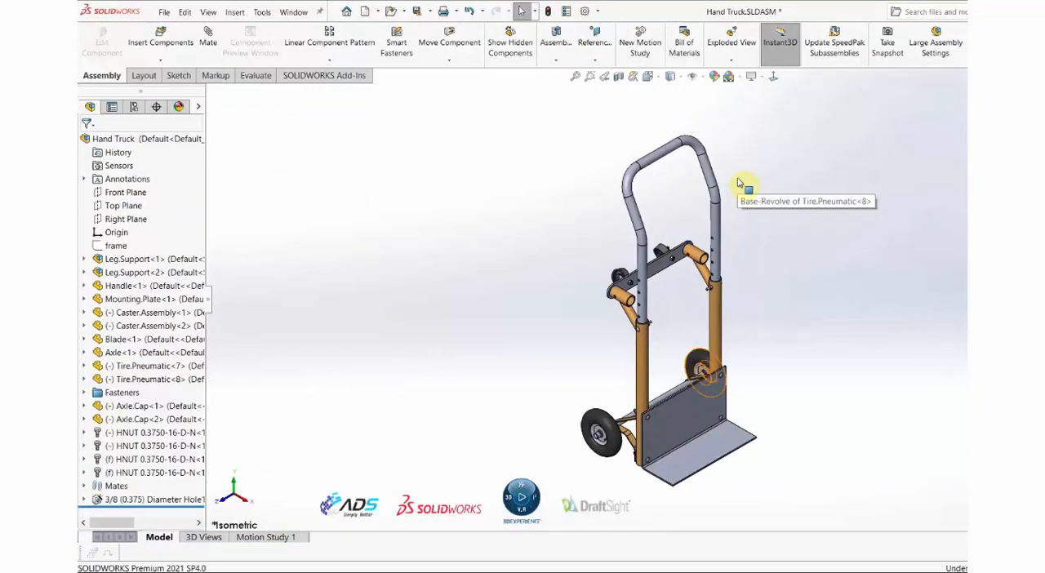